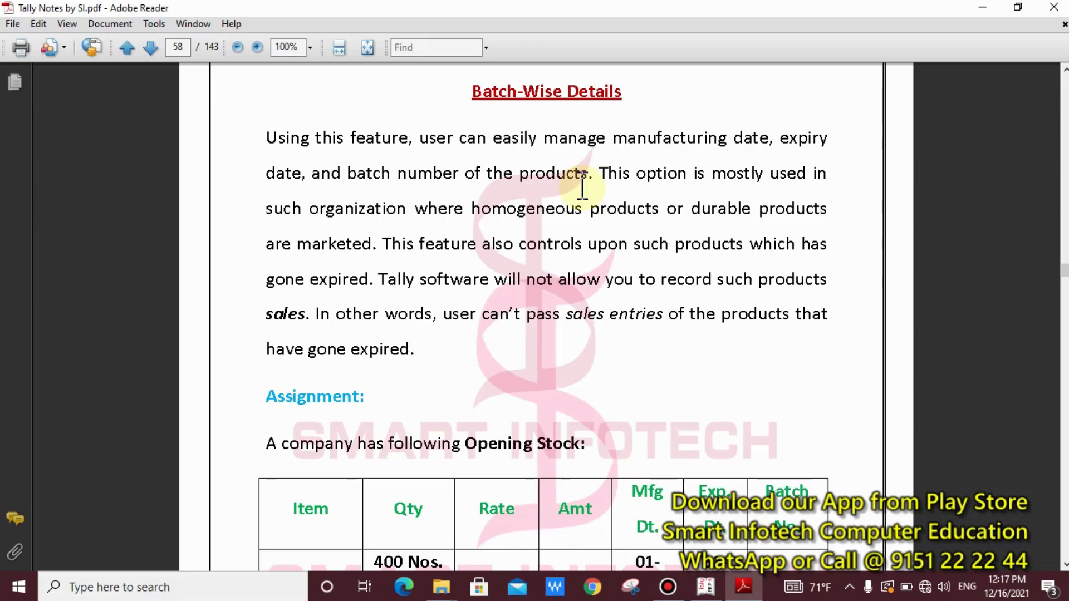
- Examine the assignment's opening stock table for Disprin's quantity, rate, manufacturing date, expiry date and batch number, and switch to Tally.ERP 9
scroll(582, 192, "down", 5)
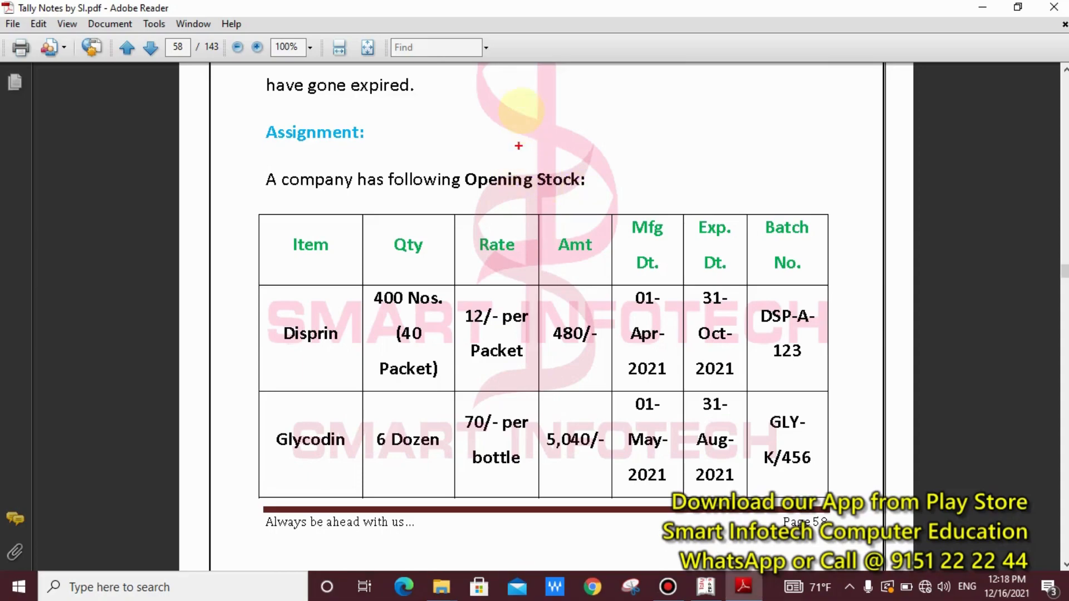
left_click_drag(359, 285, 456, 313)
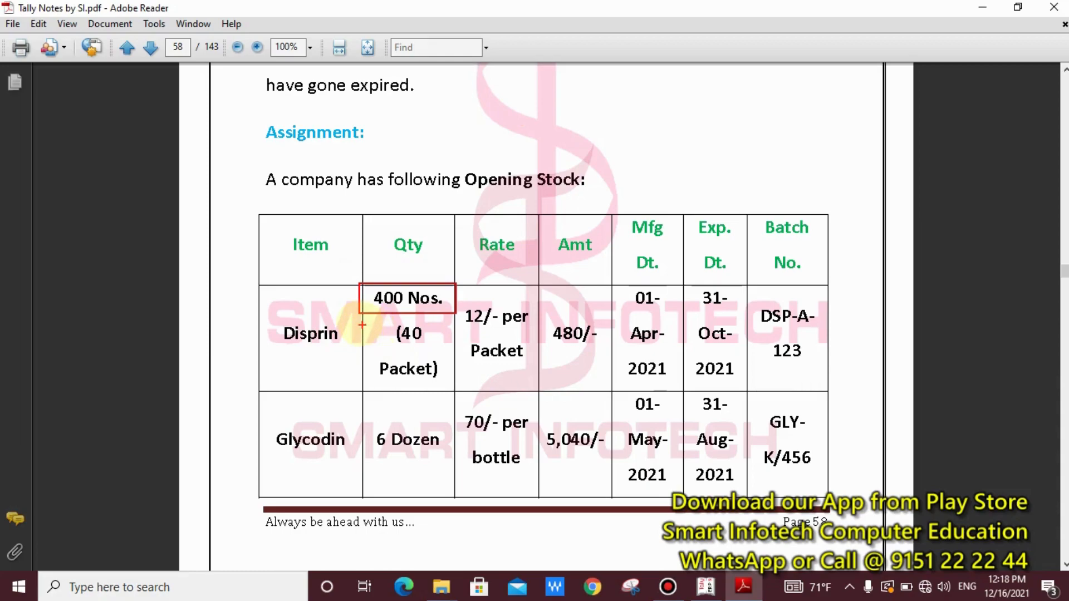
left_click_drag(358, 321, 447, 385)
mouse_move(466, 304)
left_mouse_down()
mouse_move(543, 362)
mouse_move(532, 369)
left_mouse_up()
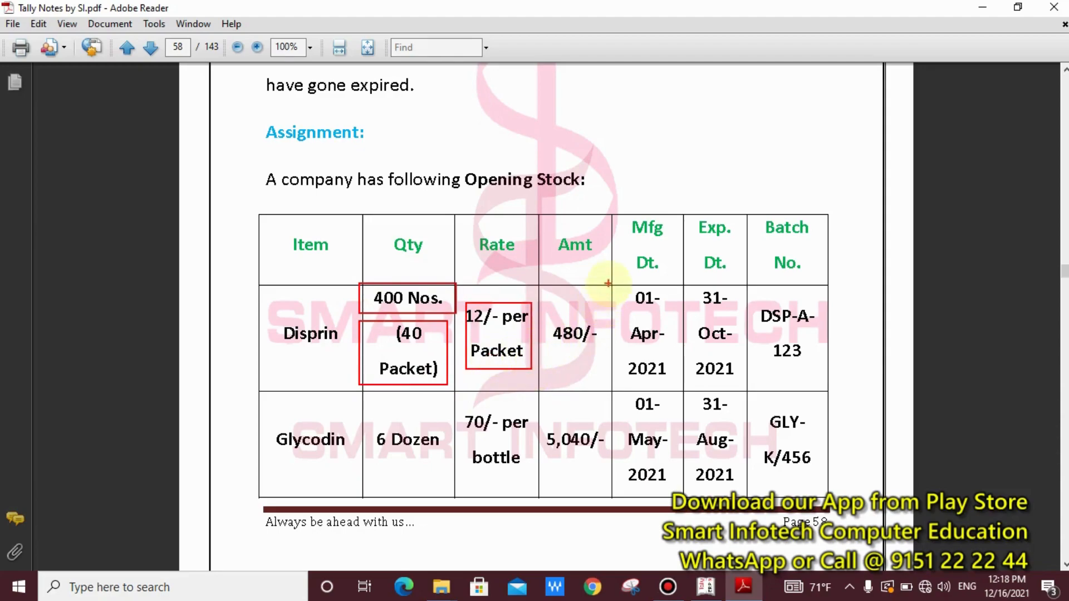
mouse_move(608, 283)
left_mouse_down()
mouse_move(650, 406)
mouse_move(672, 389)
left_mouse_up()
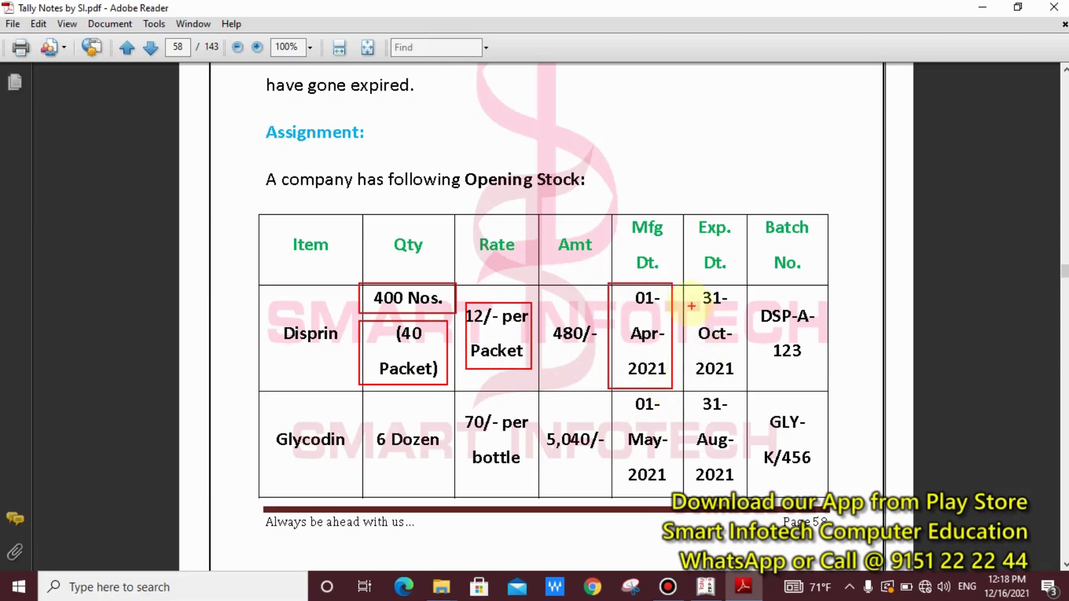
left_click_drag(689, 287, 752, 387)
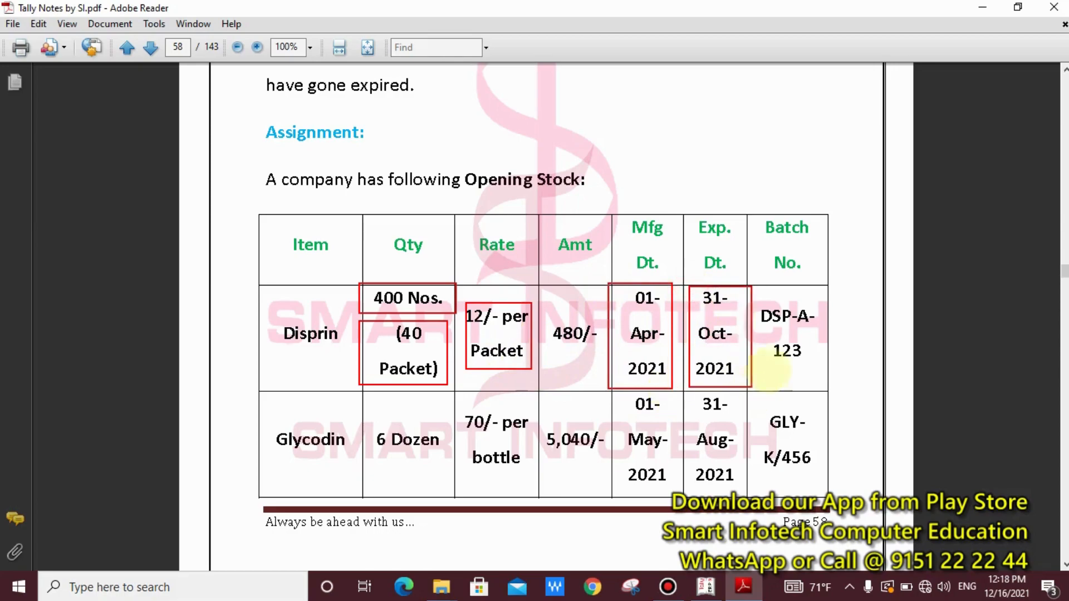
left_click_drag(757, 289, 835, 378)
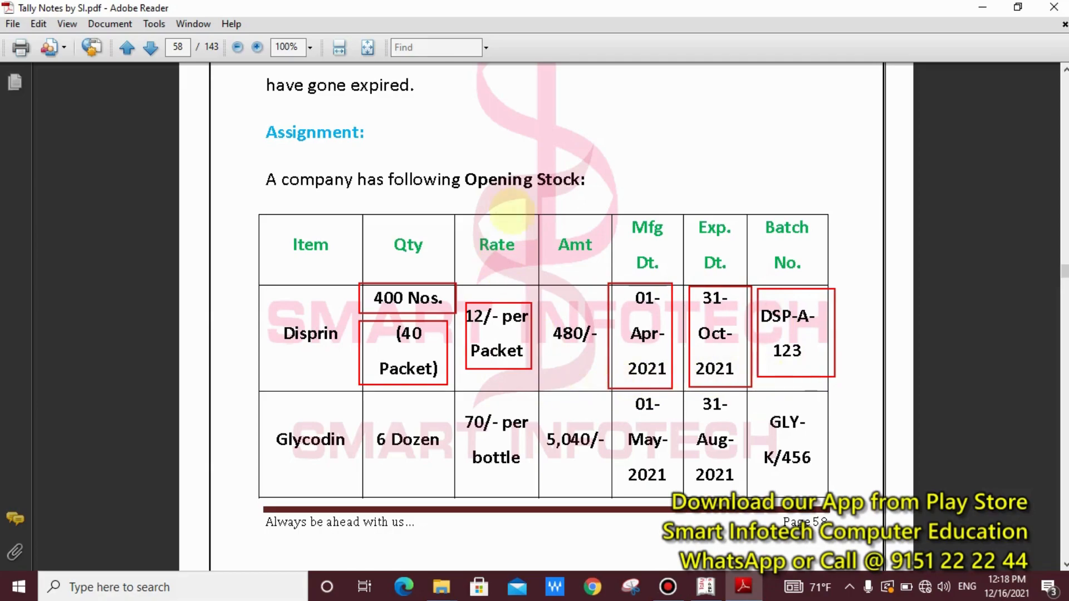
left_click_drag(601, 162, 451, 198)
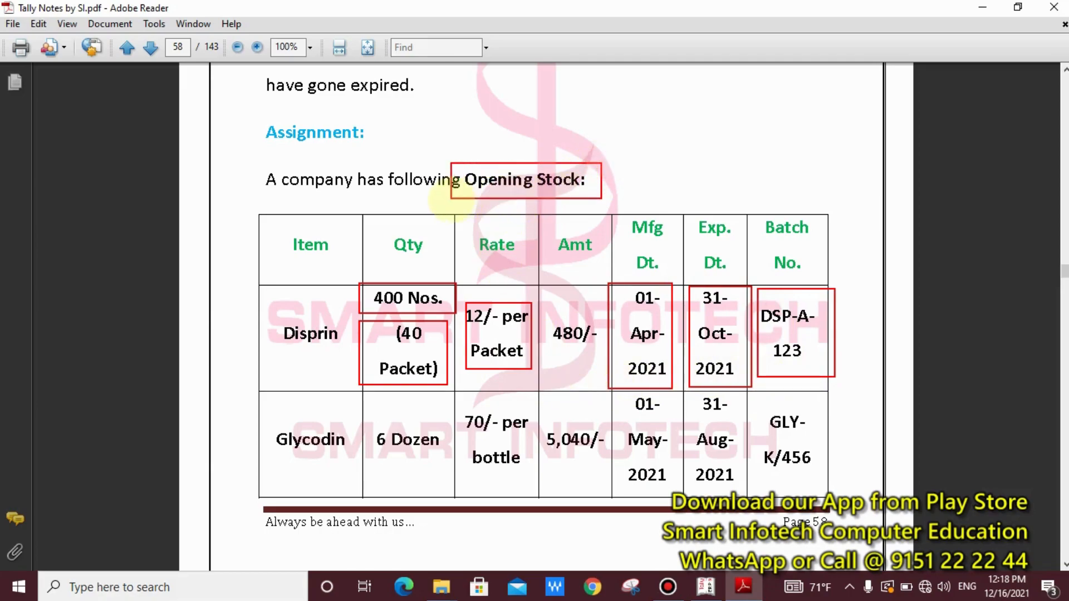
left_click_drag(601, 172, 663, 145)
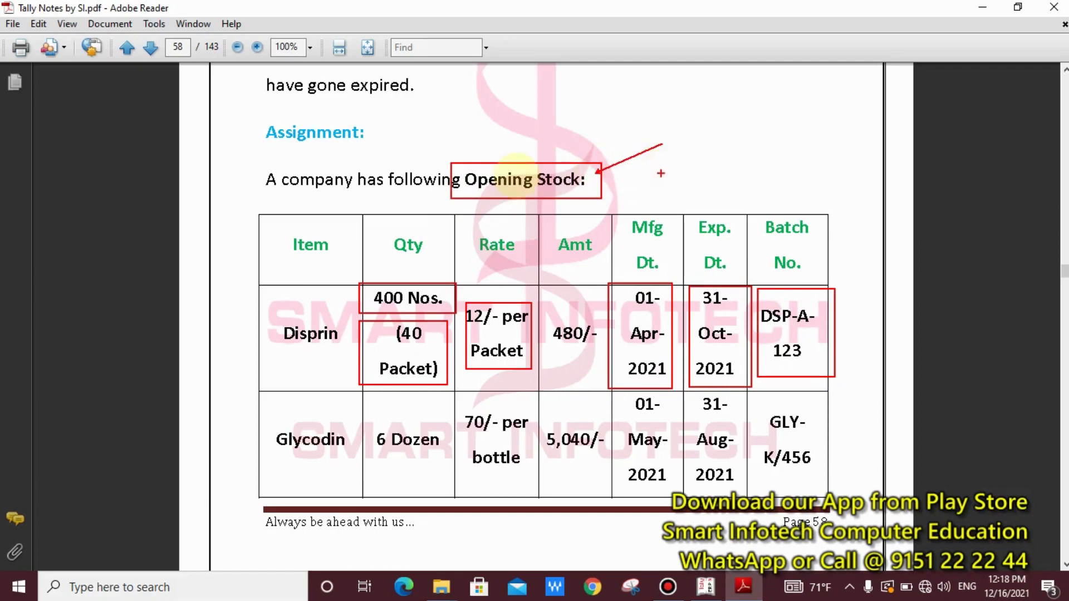
key("Escape")
scroll(530, 245, "down", 2)
scroll(532, 258, "down", 6)
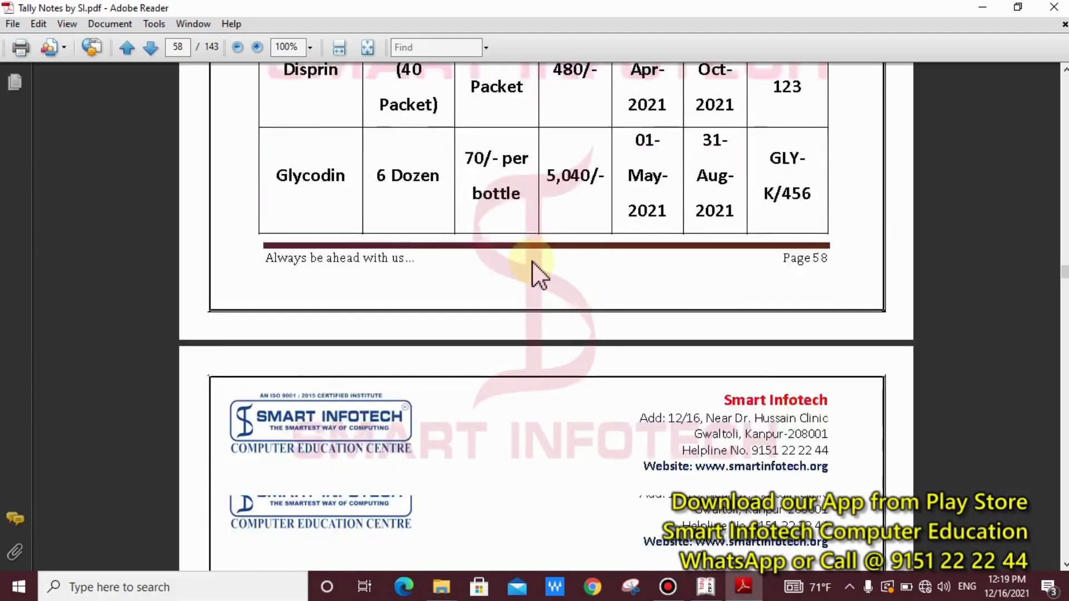
scroll(533, 273, "up", 7)
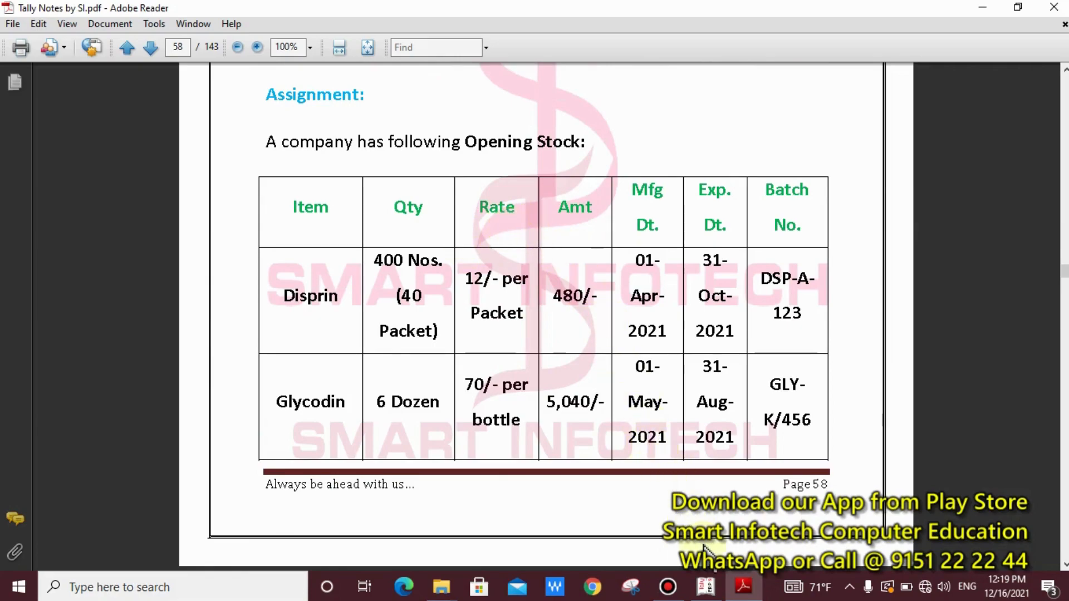
left_click(705, 586)
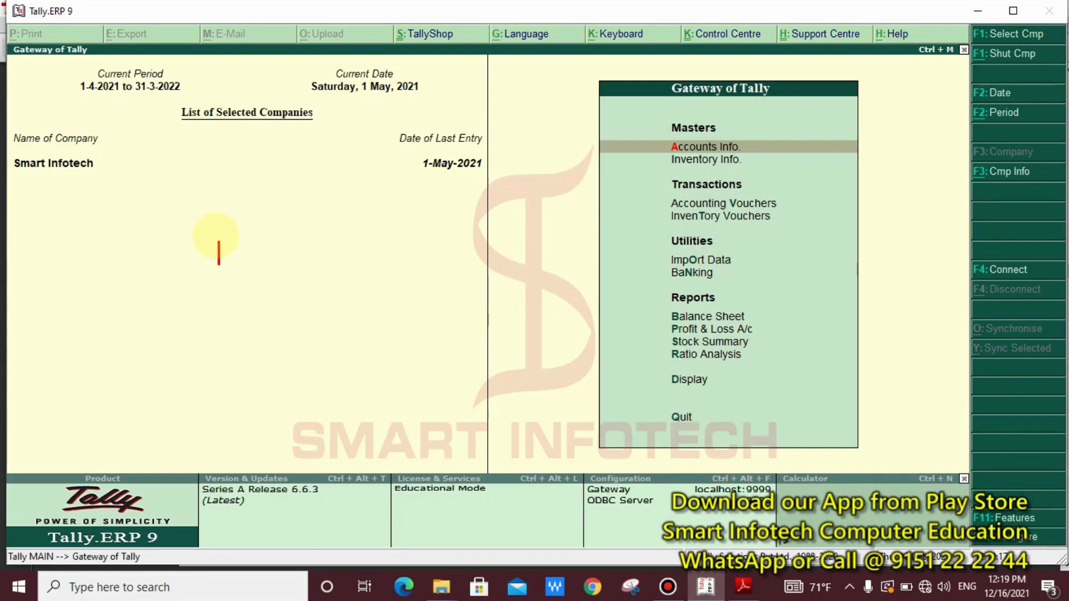
type("F11 >> I")
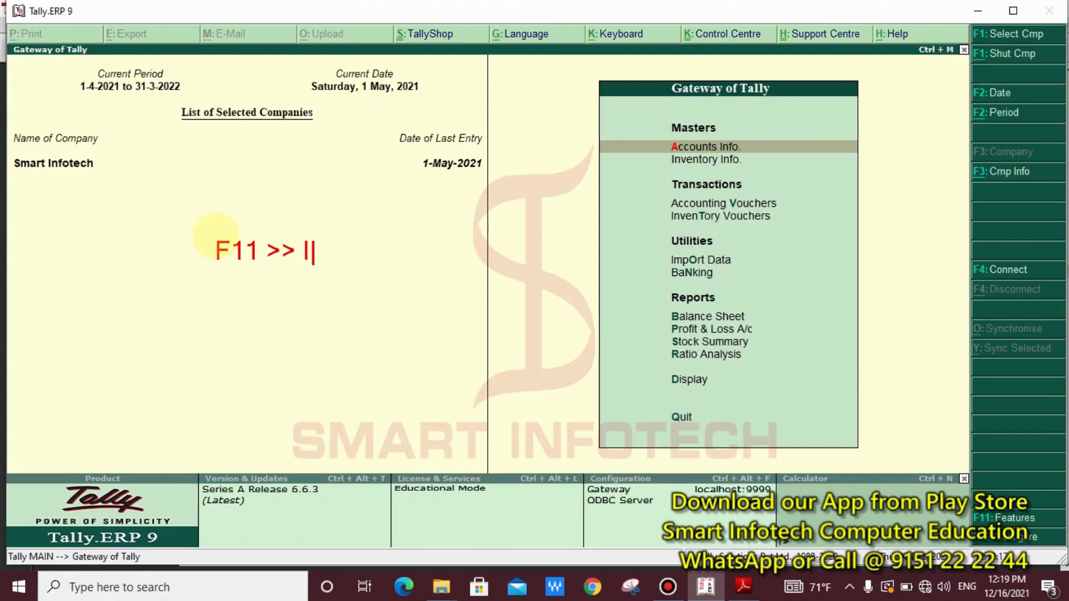
type("nventor")
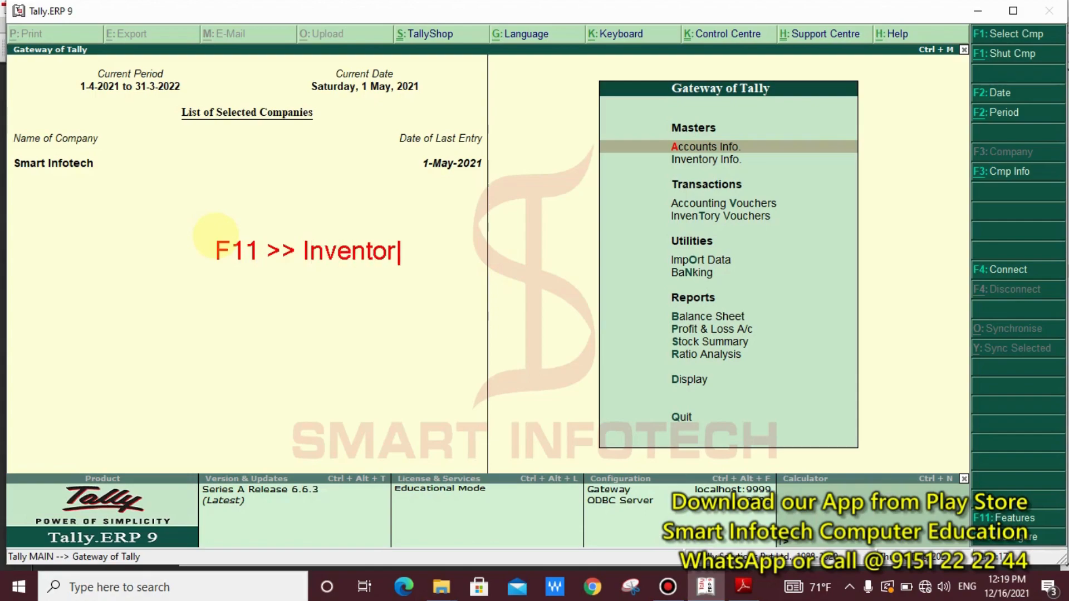
type("y Fea")
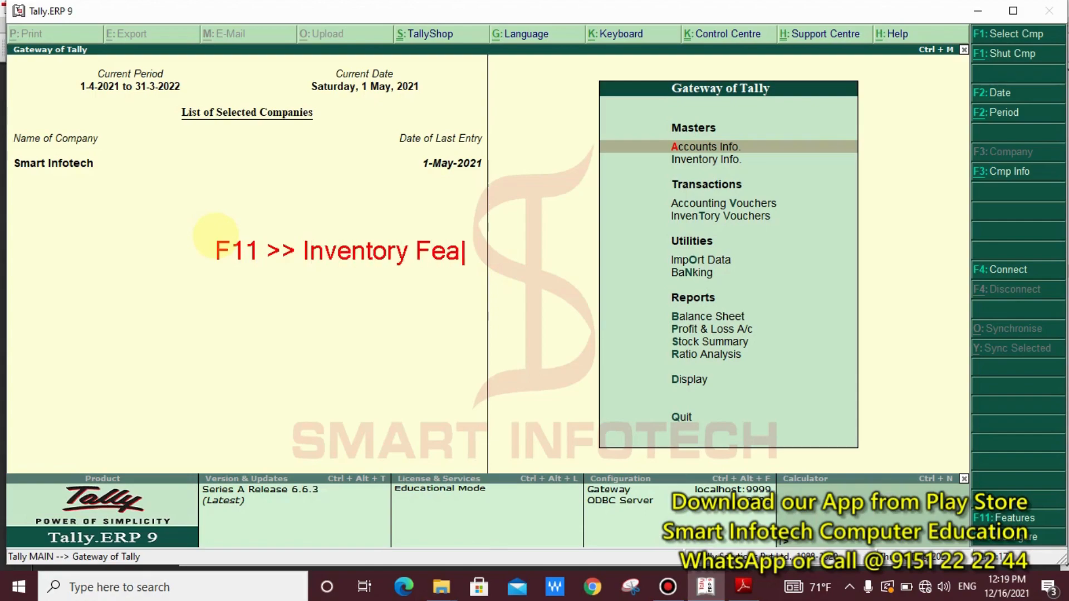
type("tures")
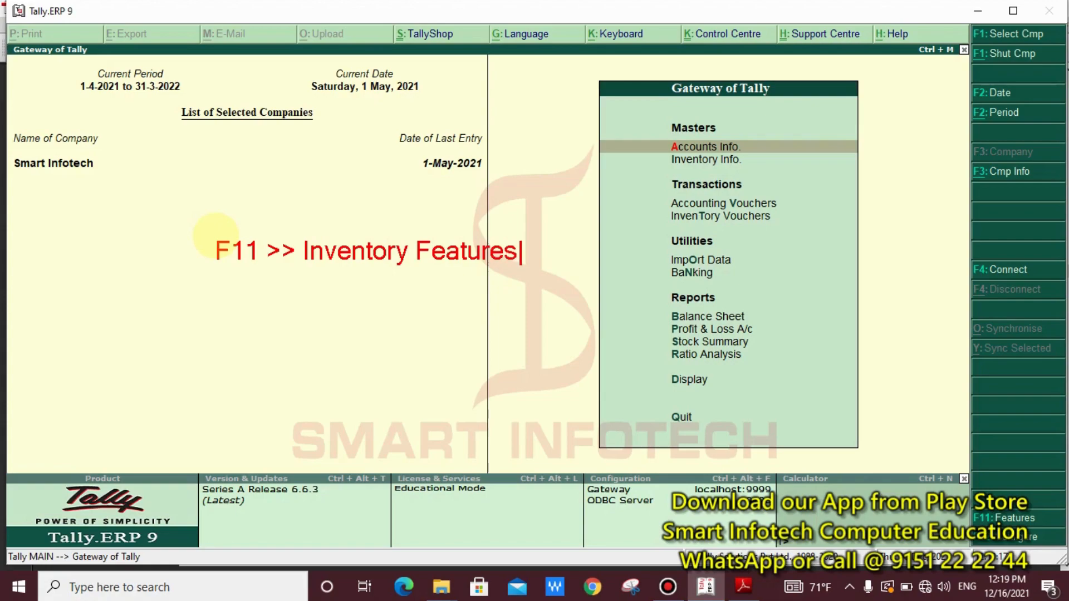
key("Escape")
key("Escape")
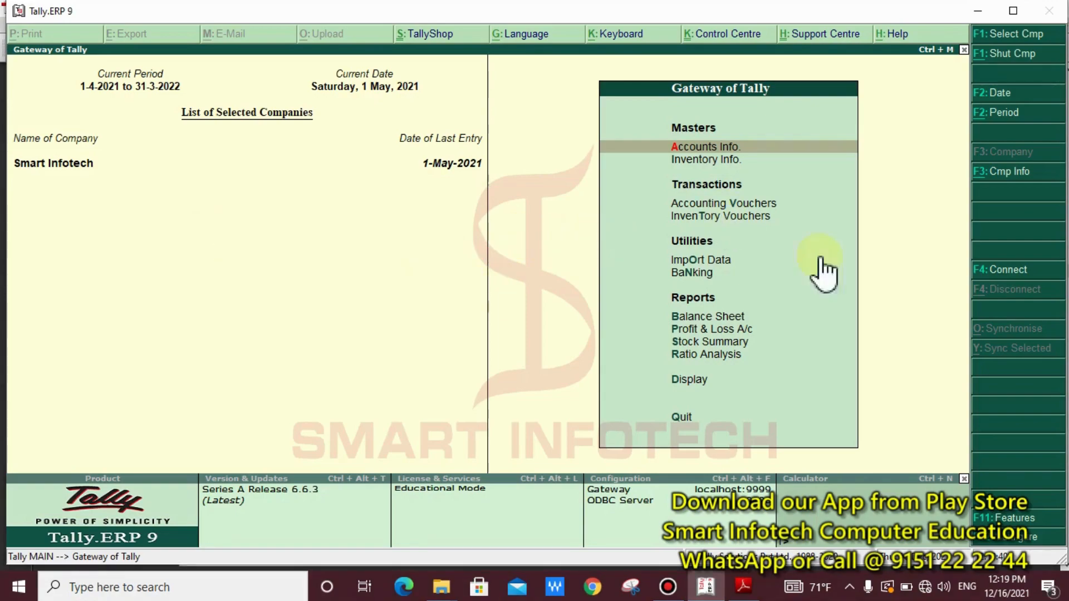
- Enable maintaining batch-wise details and setting expiry dates for batches in the company's inventory features, and save the settings
left_click(1027, 521)
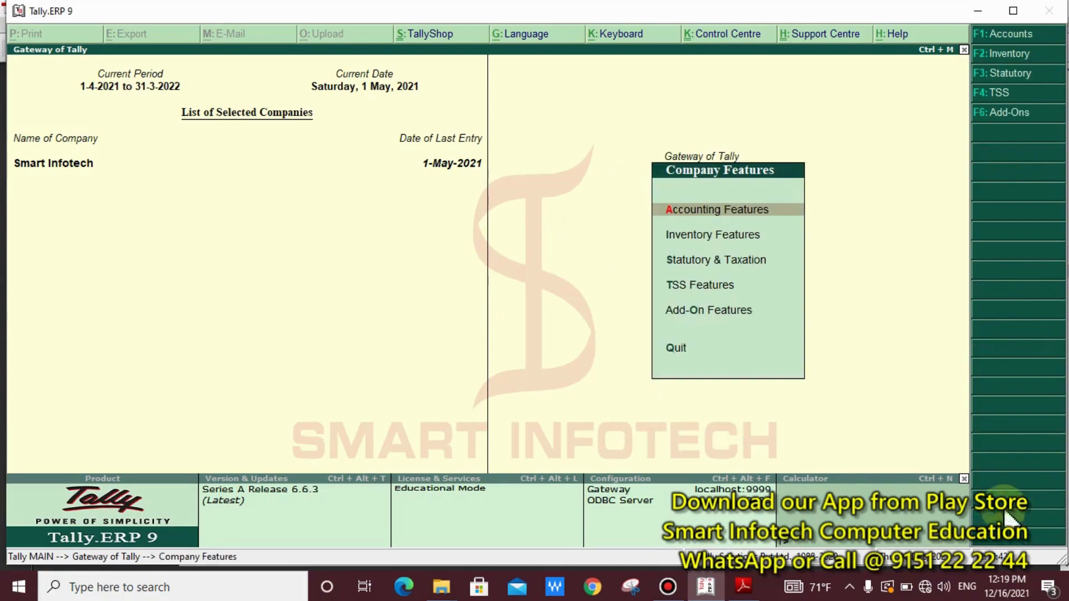
key("Down")
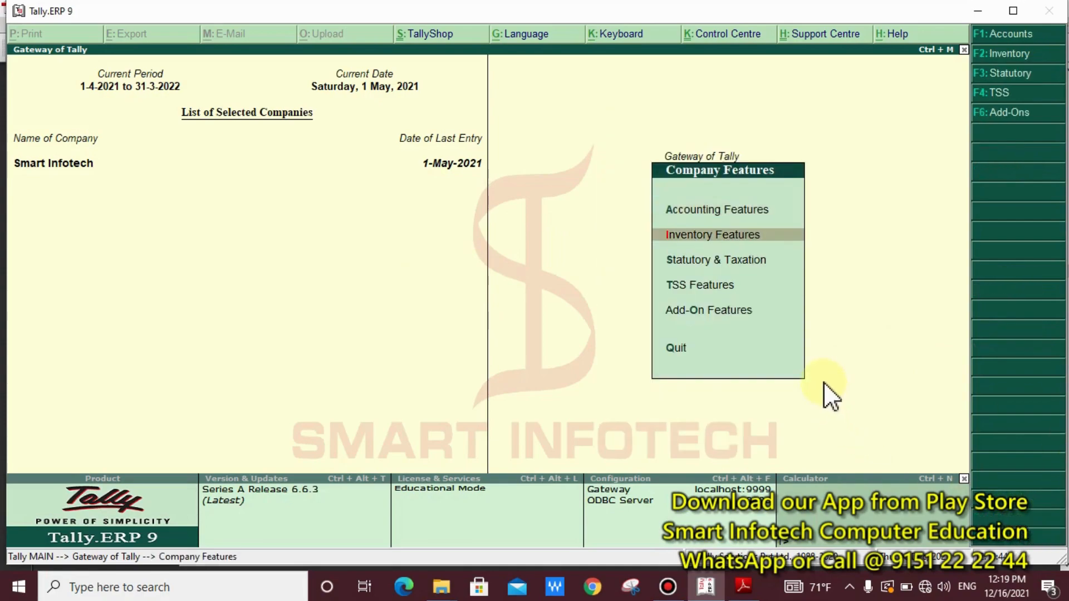
key("Return")
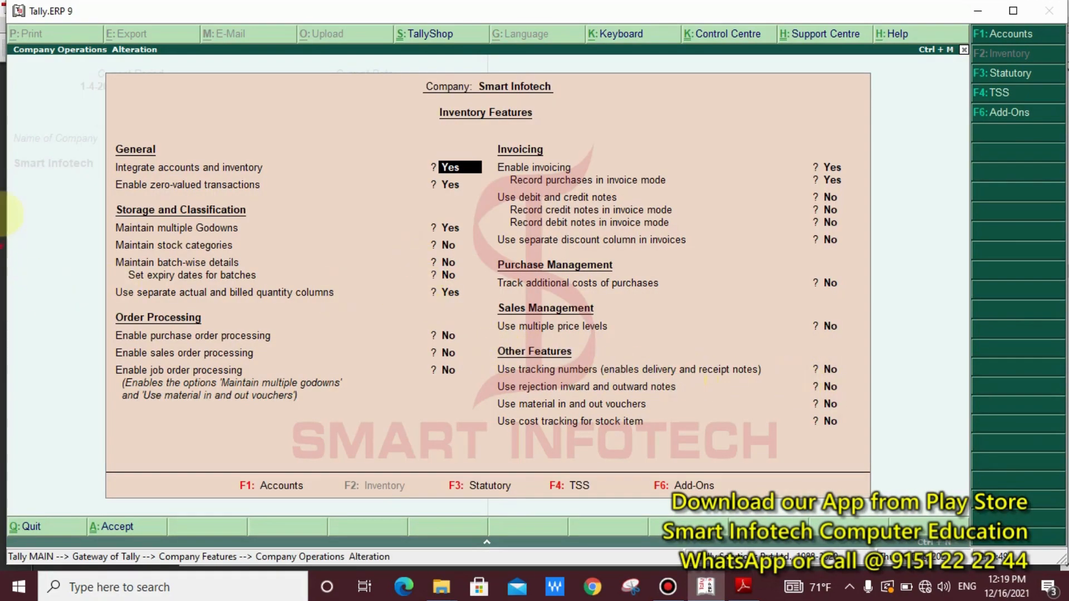
left_click_drag(102, 254, 485, 284)
left_click(445, 261)
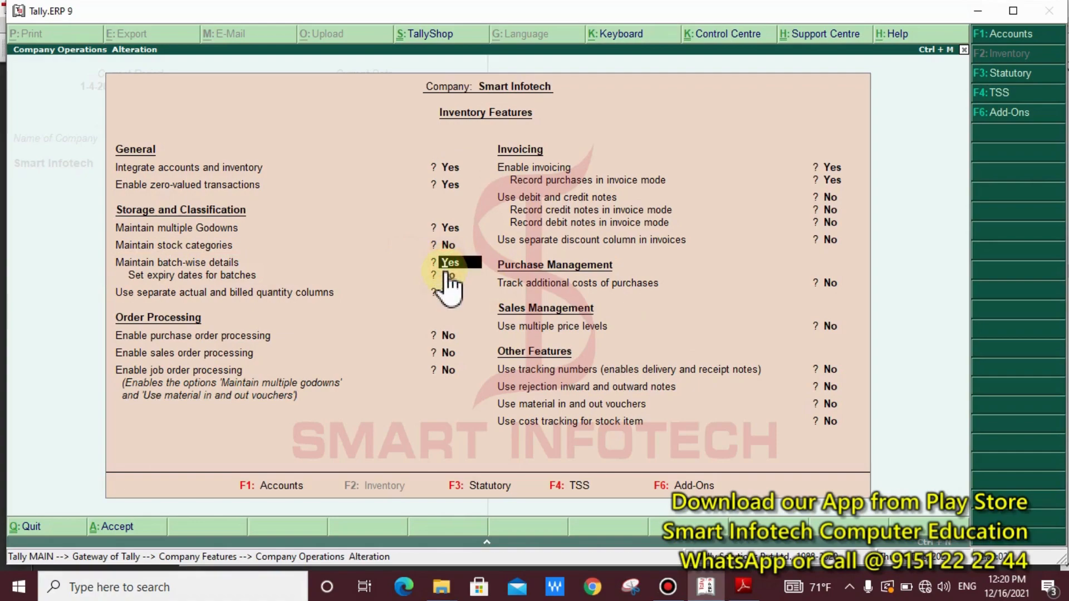
left_click(447, 275)
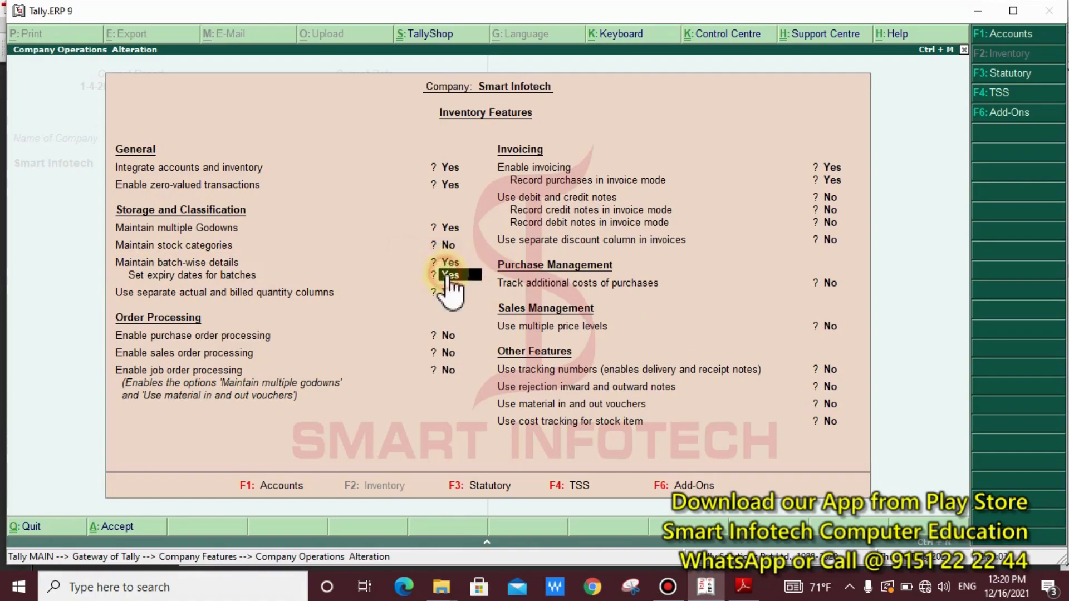
left_click(677, 301)
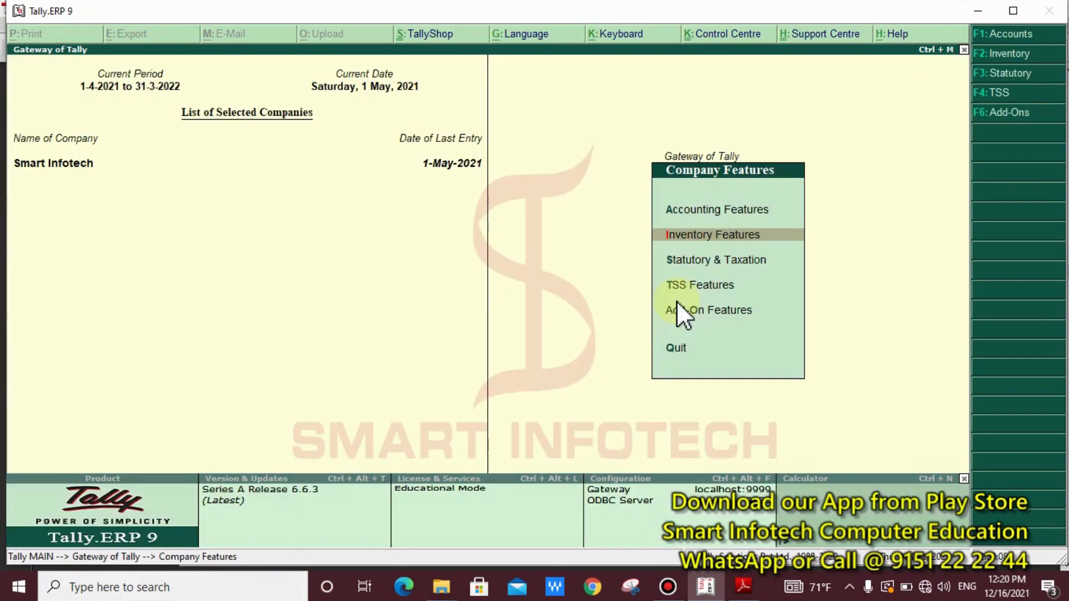
key("Escape")
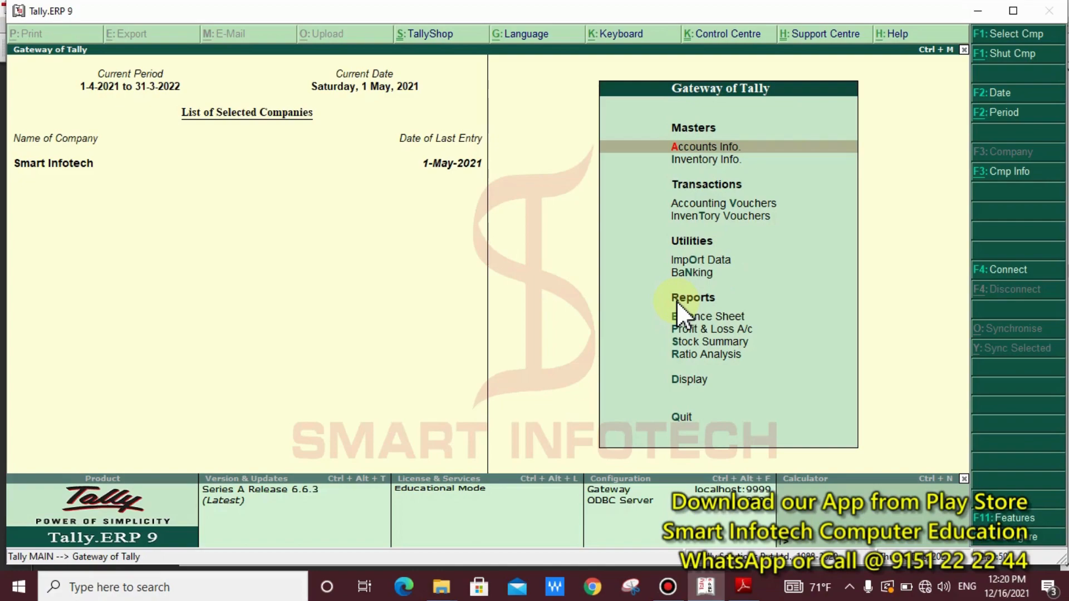
- Open the creation form for a single stock item from the inventory masters
key("Down")
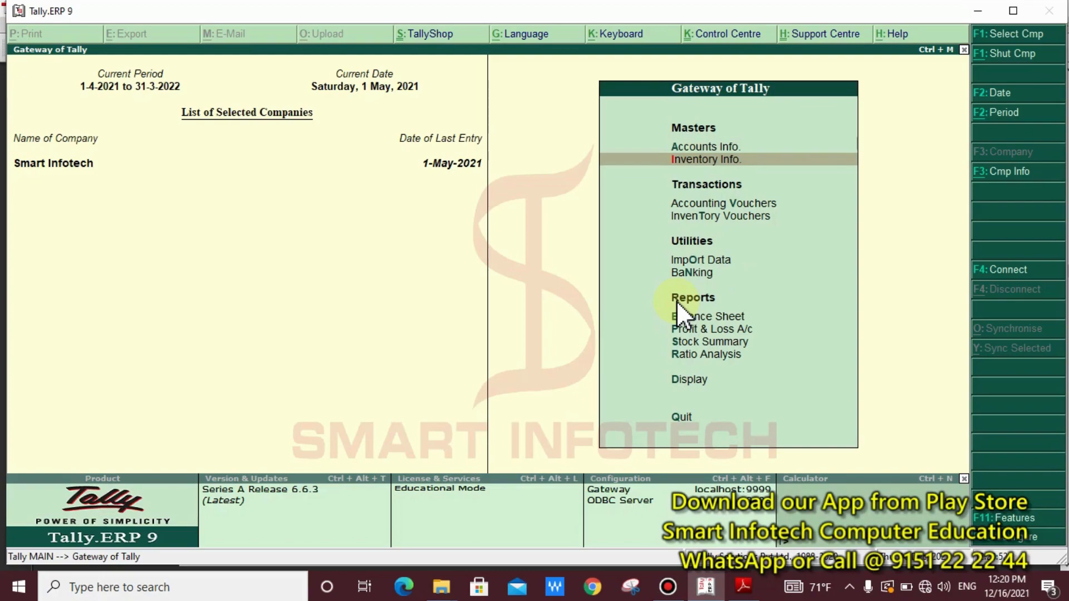
key("Return")
key("Down")
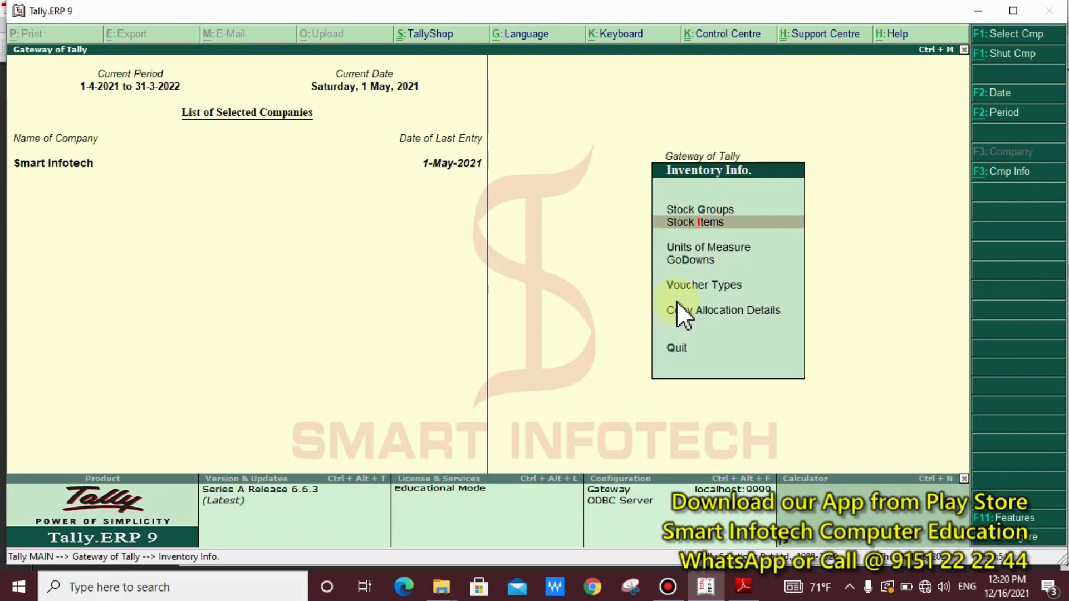
key("Return")
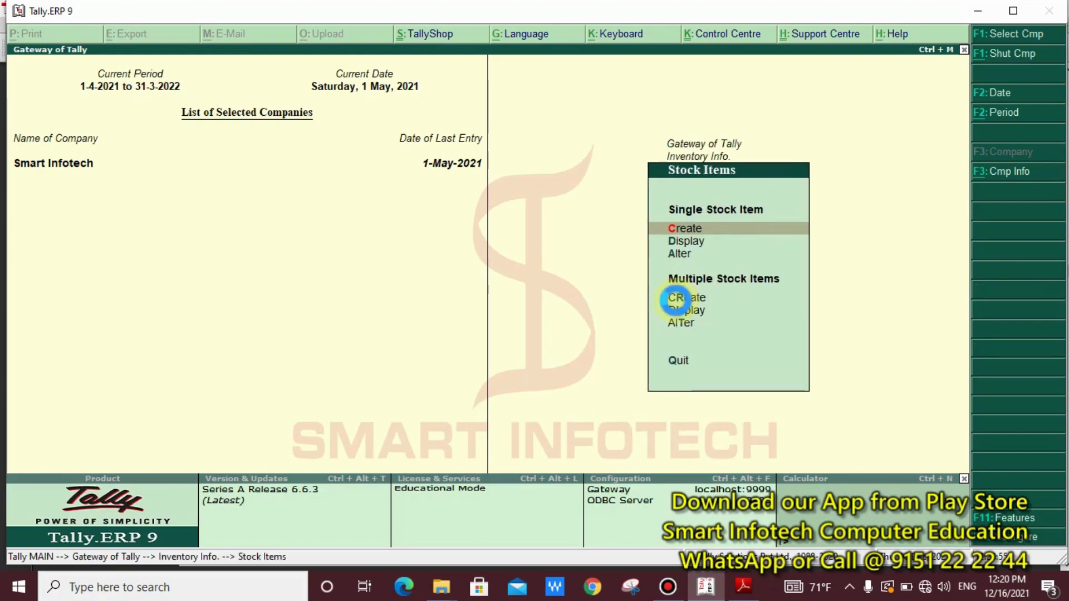
key("Return")
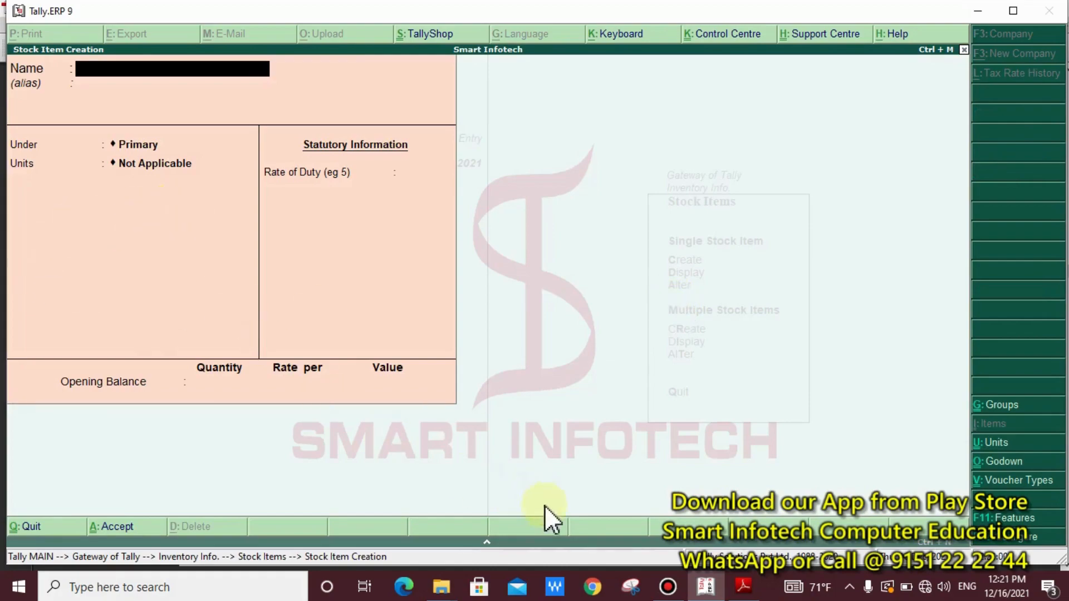
- Switch to the Tally Notes PDF and review Disprin's name and quantity units in the opening stock table
left_click(743, 587)
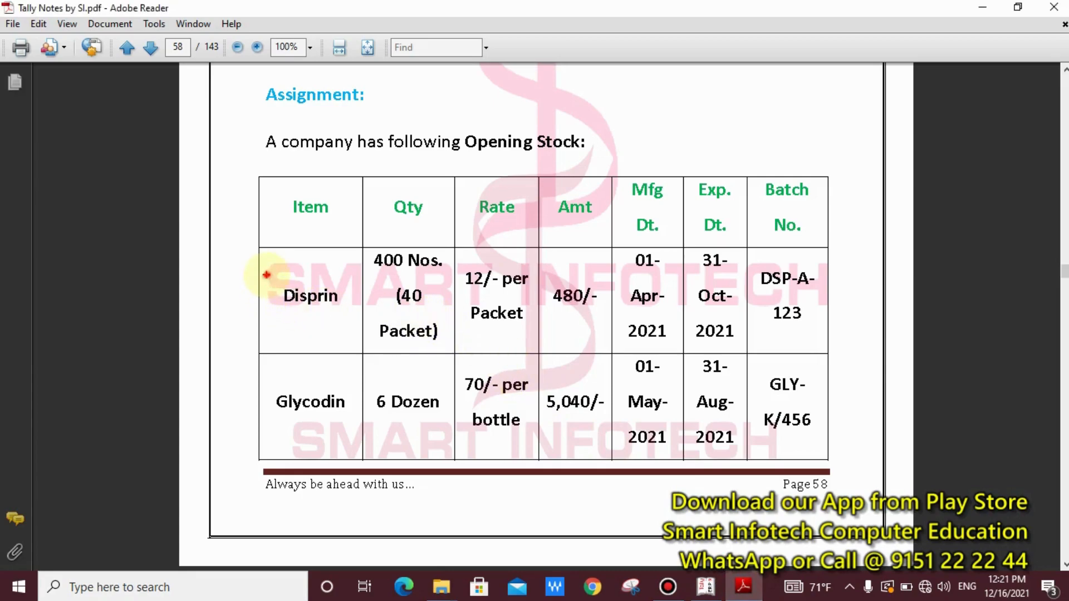
left_click_drag(267, 275, 354, 323)
left_click_drag(360, 245, 451, 357)
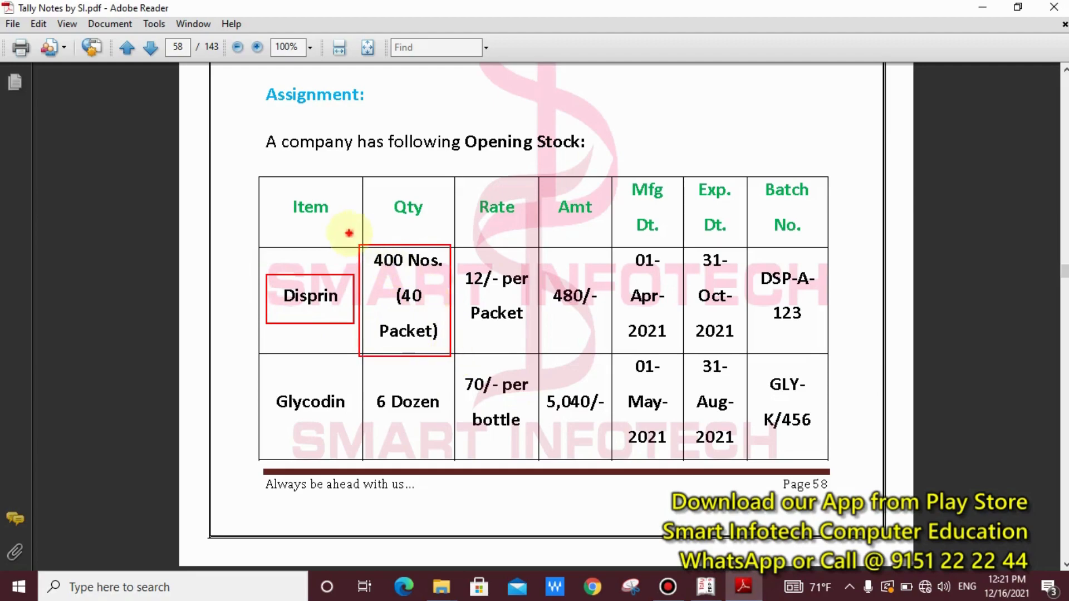
left_click_drag(349, 233, 441, 274)
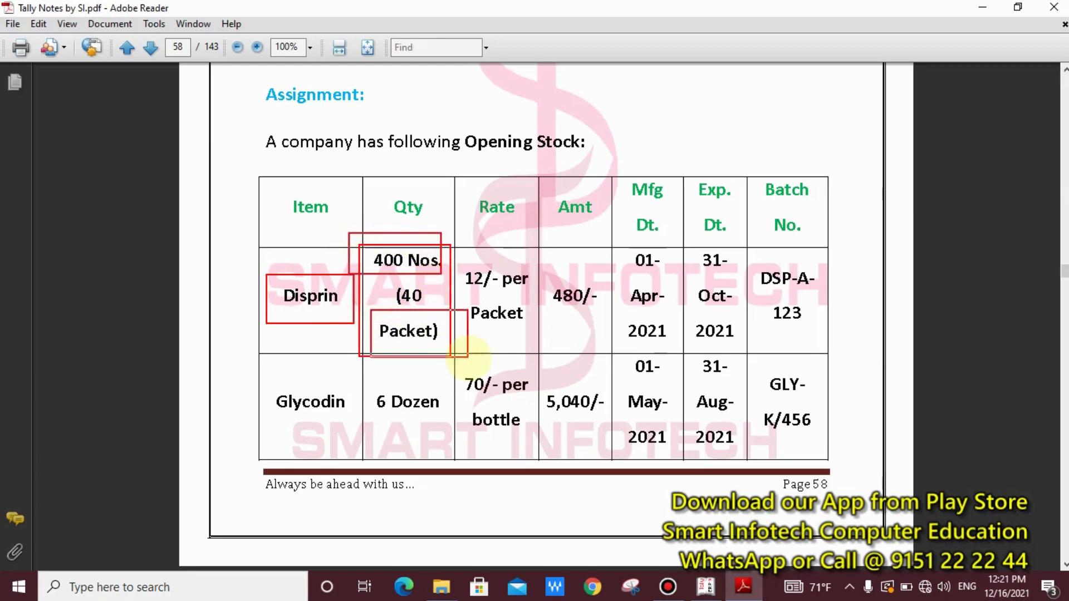
key("Escape")
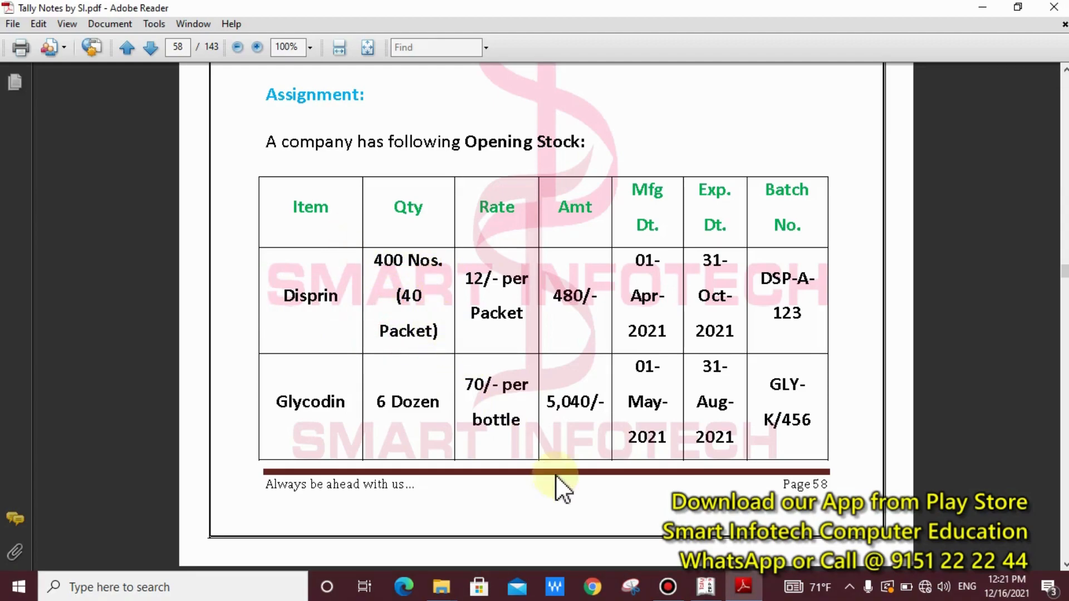
- Return to Tally.ERP 9 and name the new stock item Disprin
left_click(706, 587)
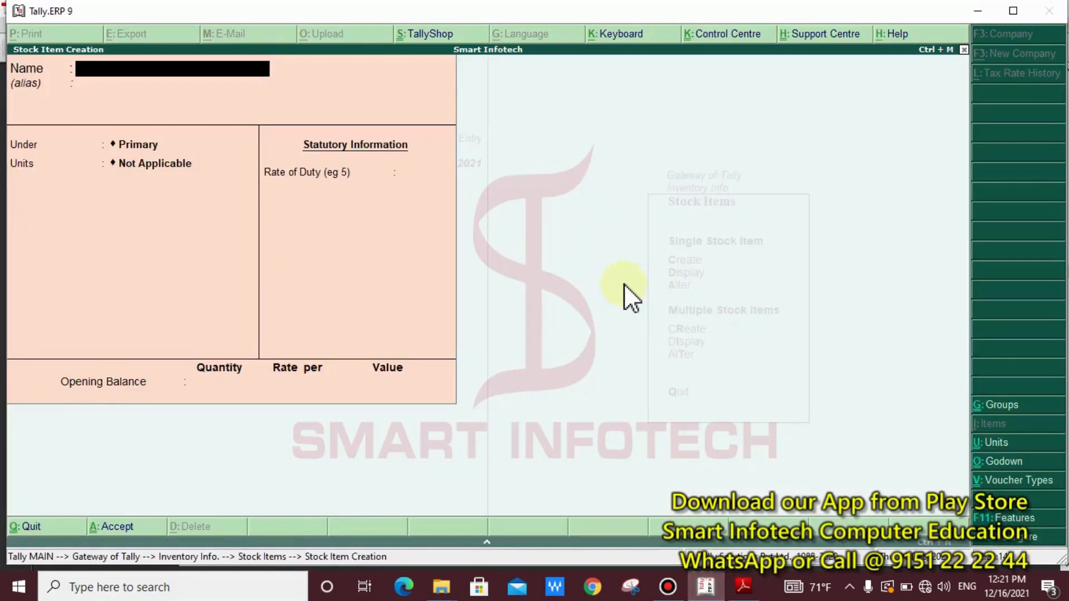
type("Disprin")
key("Return")
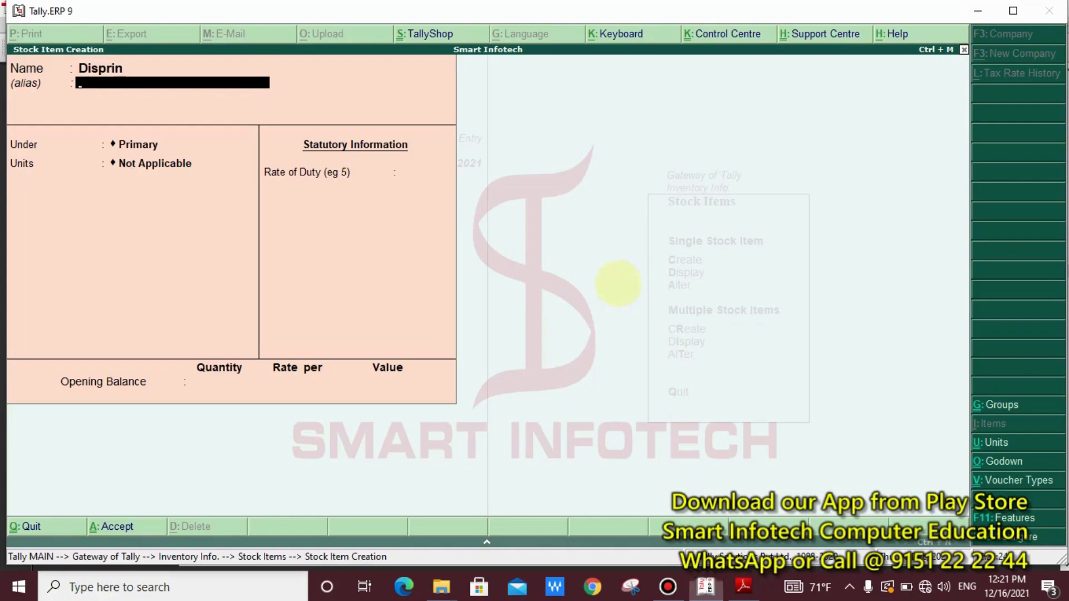
left_click(89, 233)
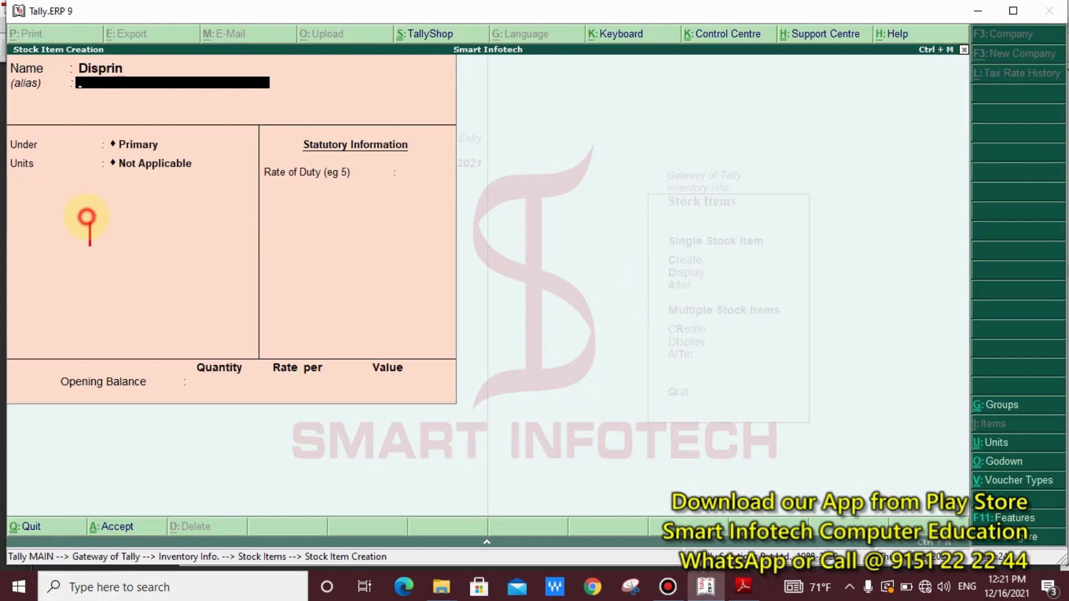
type("F11")
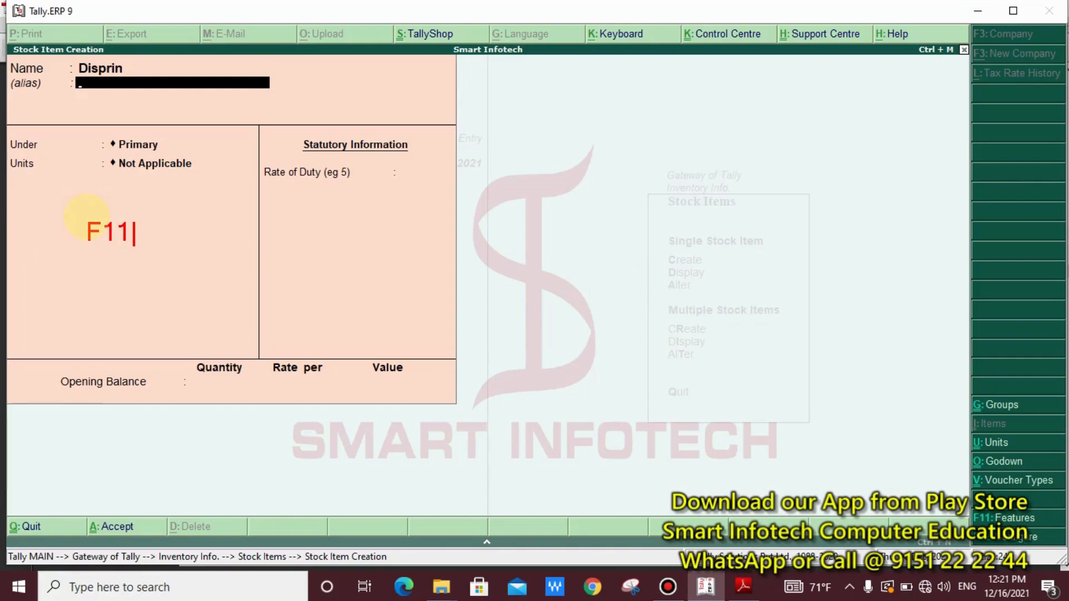
key("Escape")
key("Escape")
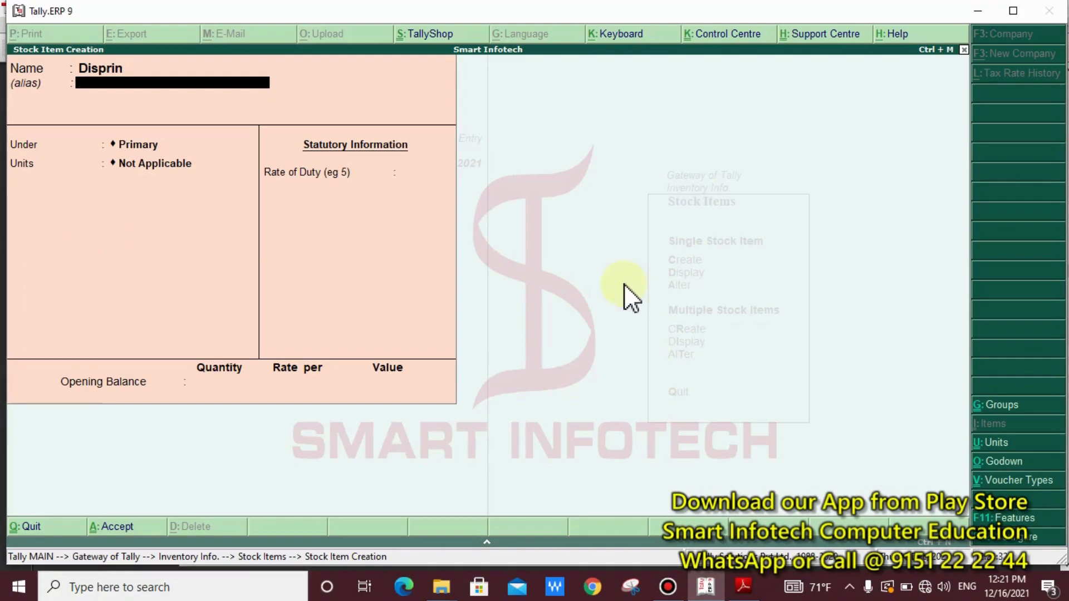
- Enable maintaining stock categories in the company's inventory features and save the settings
left_click(1012, 518)
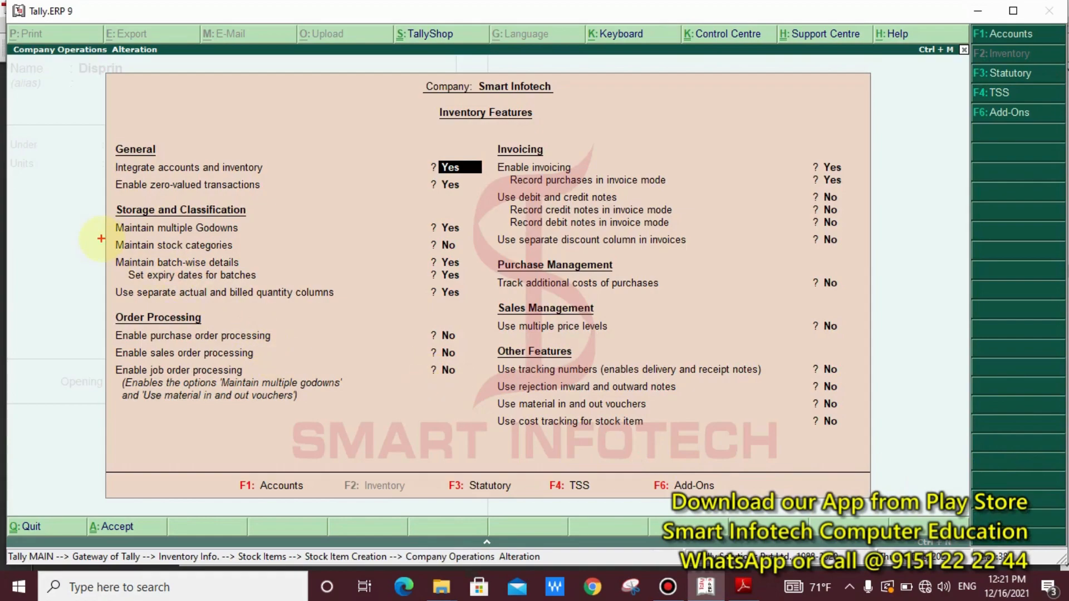
mouse_move(102, 236)
left_mouse_down()
mouse_move(268, 261)
mouse_move(508, 257)
left_mouse_up()
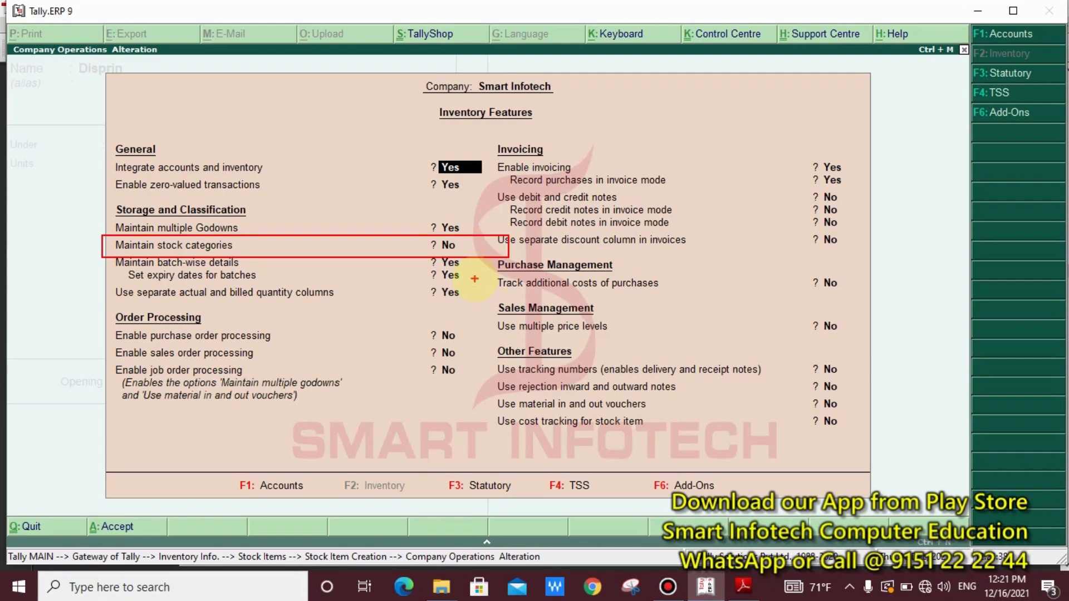
key("Escape")
left_click(436, 253)
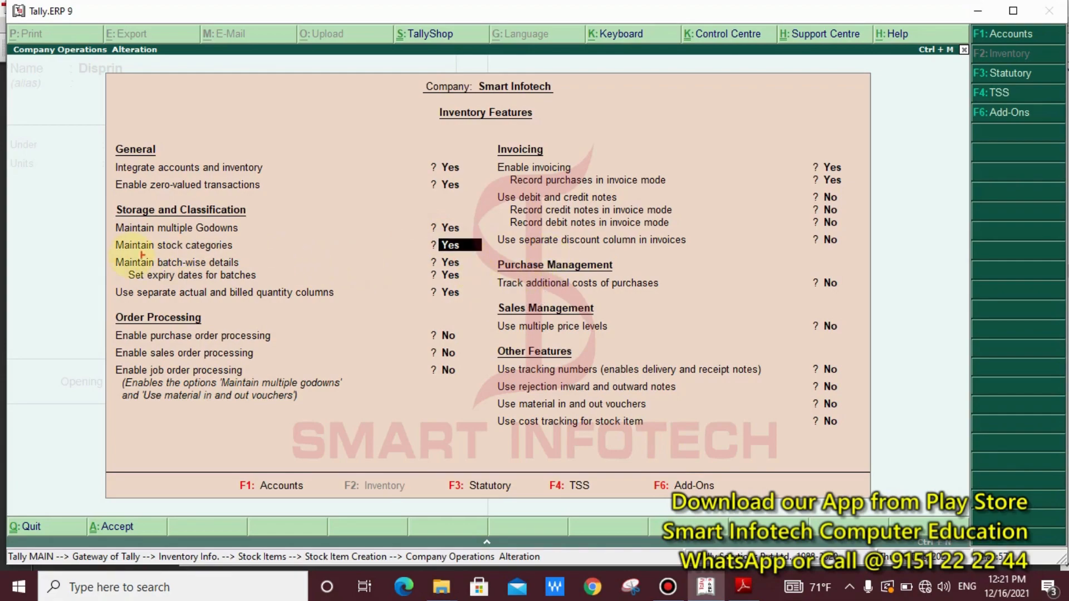
mouse_move(108, 232)
left_mouse_down()
mouse_move(426, 304)
mouse_move(480, 286)
left_mouse_up()
key("Escape")
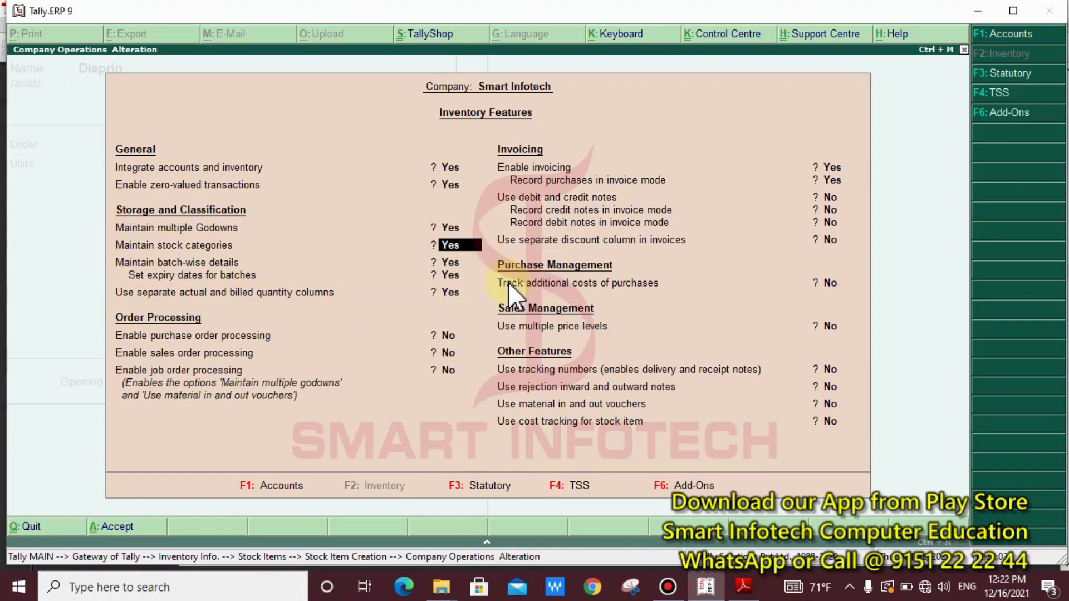
key("ctrl+a")
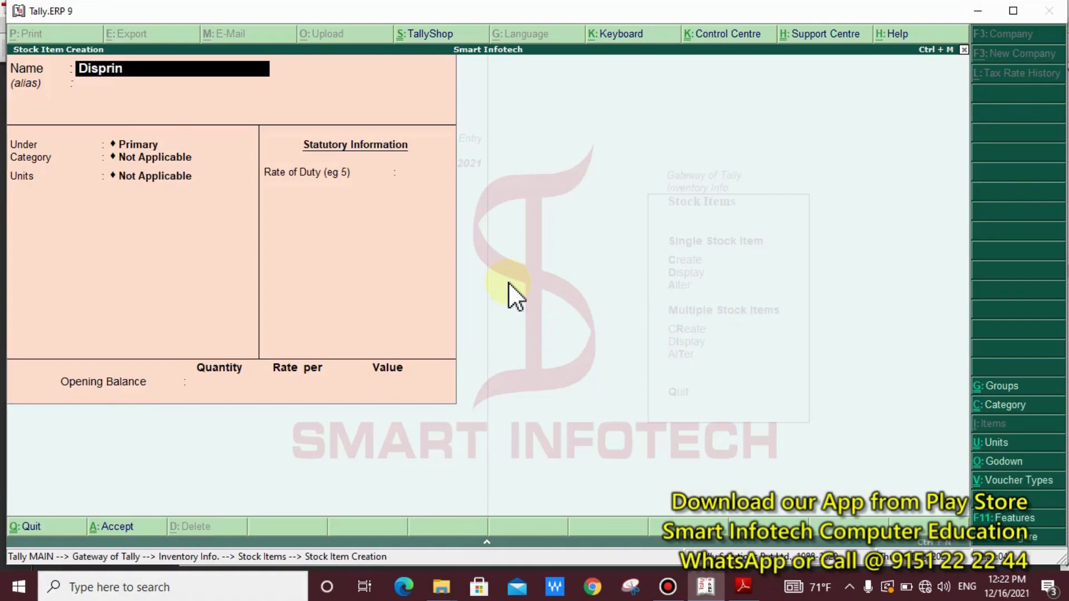
- Create a stock group named Medicine under Primary, without adding item quantities, and place Disprin under it
key("Return")
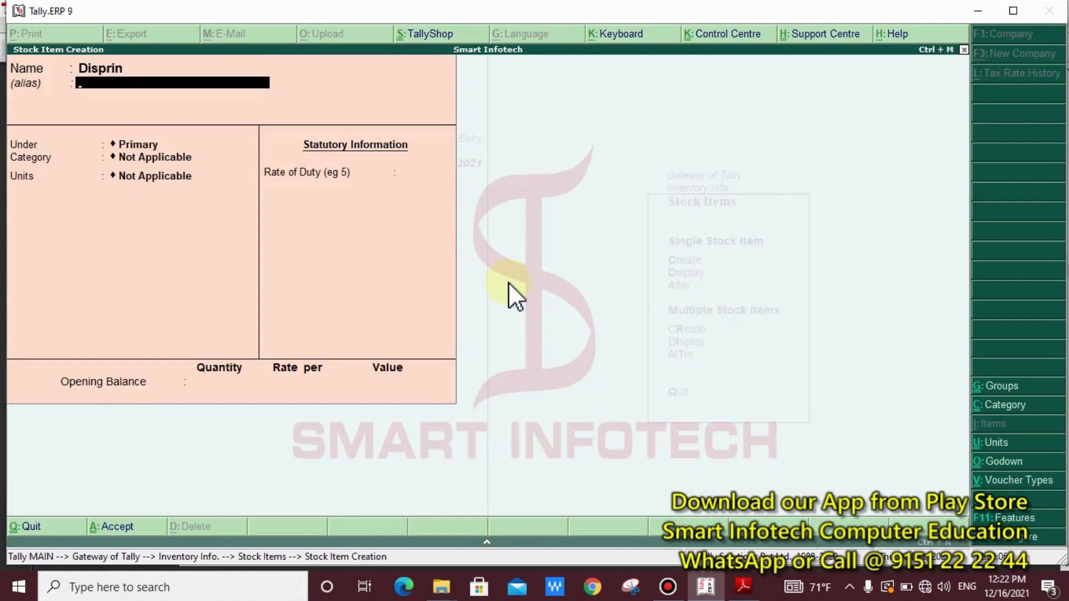
key("Return")
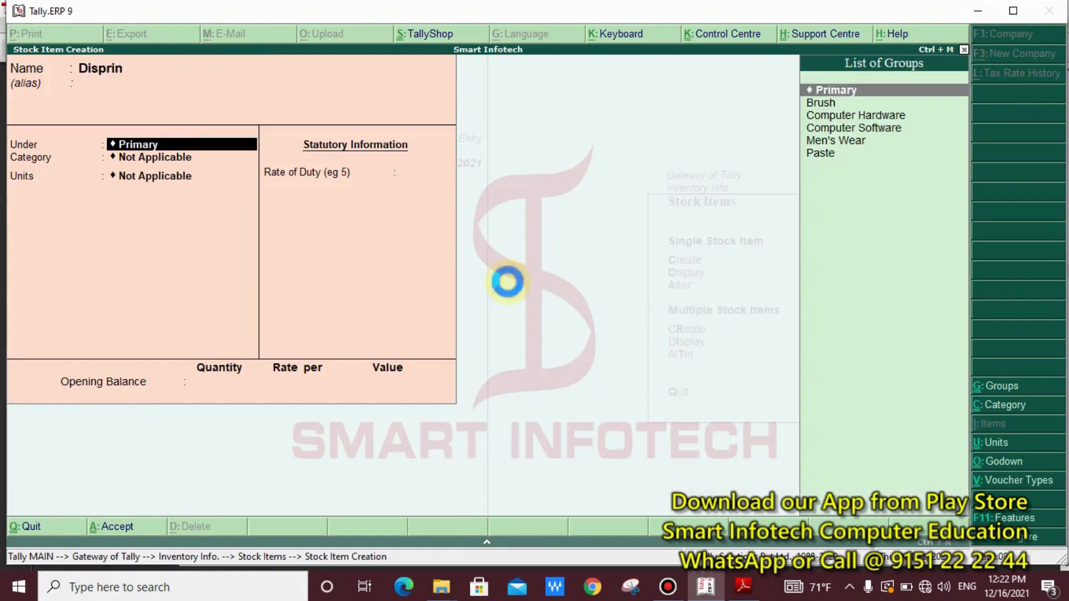
key("alt+c")
type("Medicine")
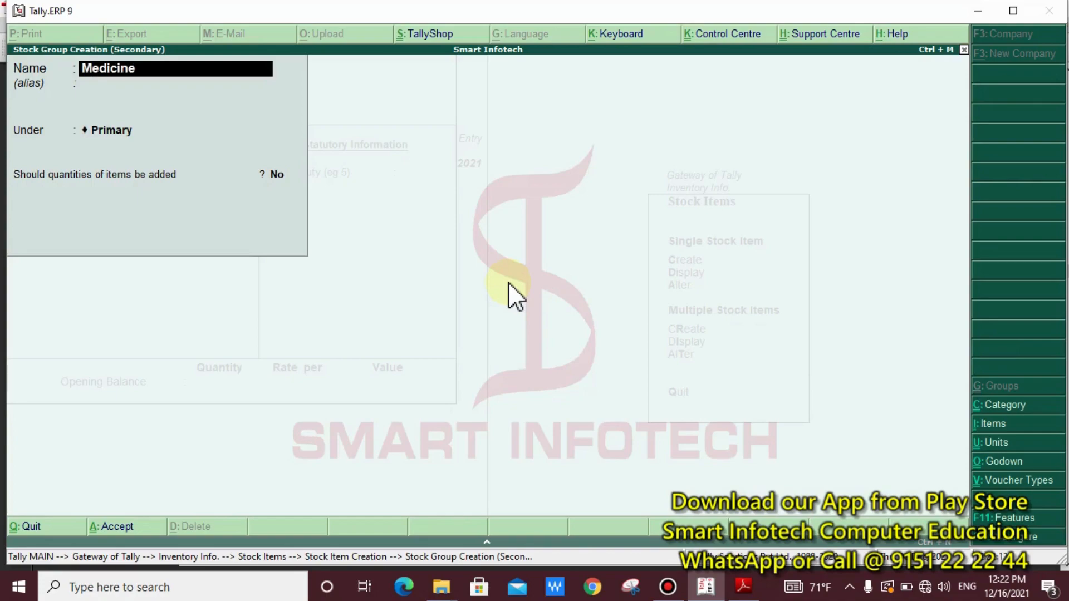
key("Return")
key("Return")
key("Return")
key("Return")
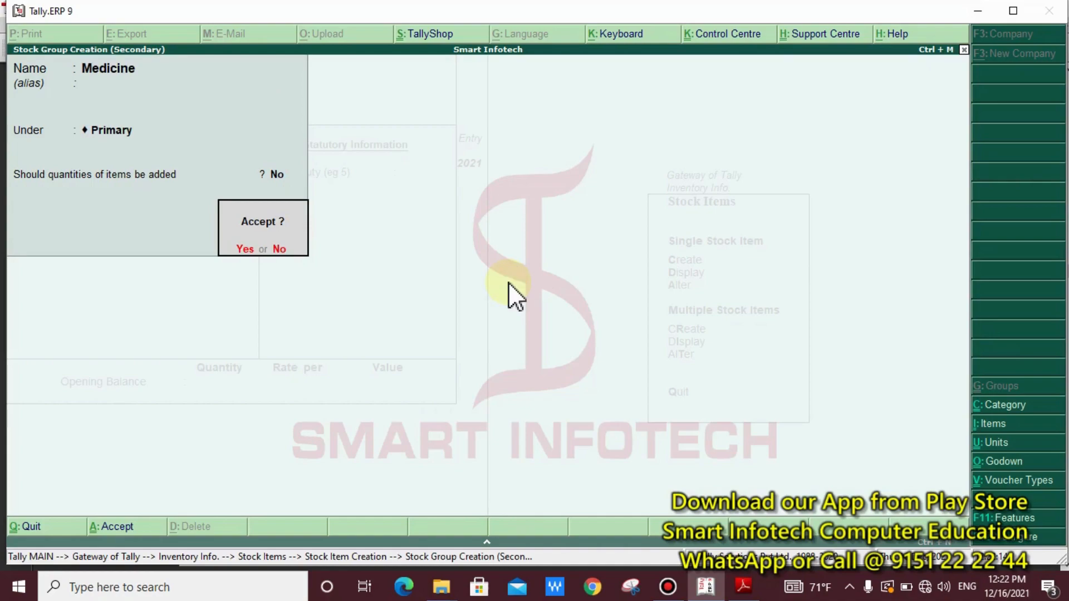
key("Return")
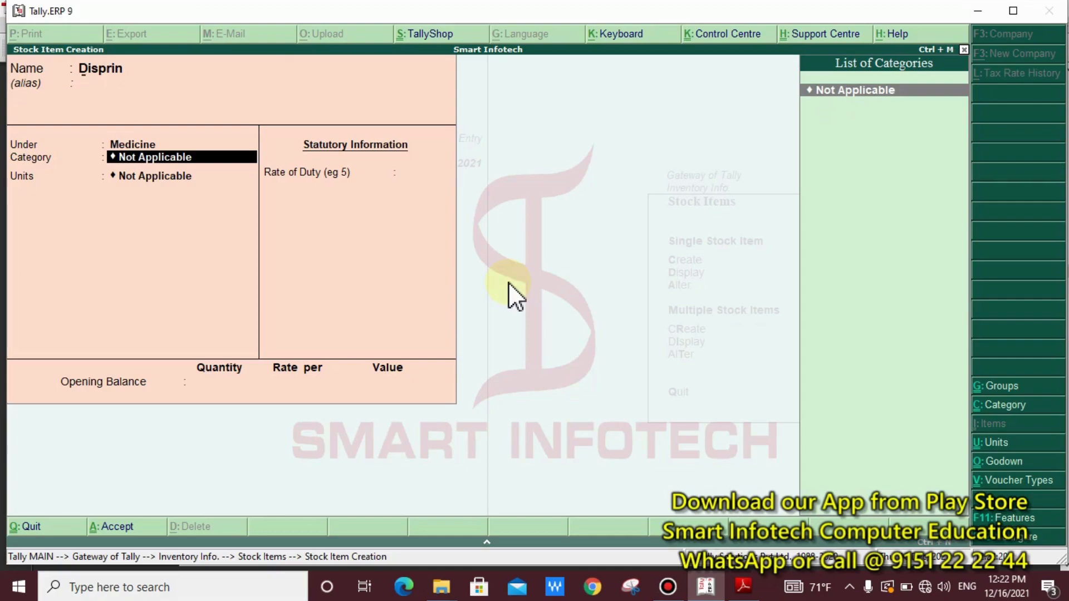
- Create a stock category named Pain Relief under Primary and assign it to Disprin
key("alt+c")
type("P")
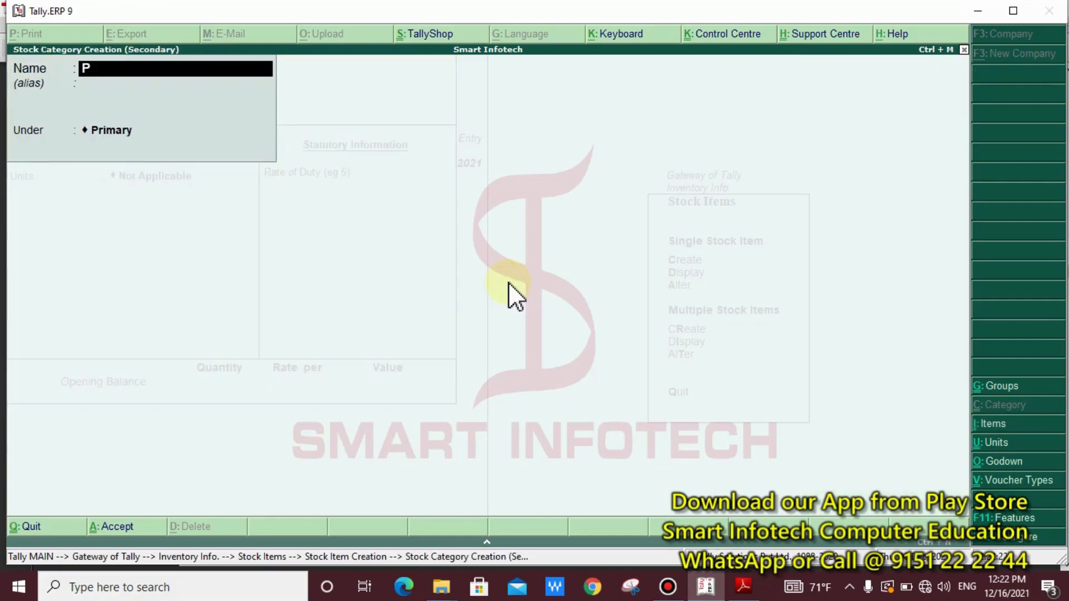
type("ain Relief")
key("Return")
key("Return")
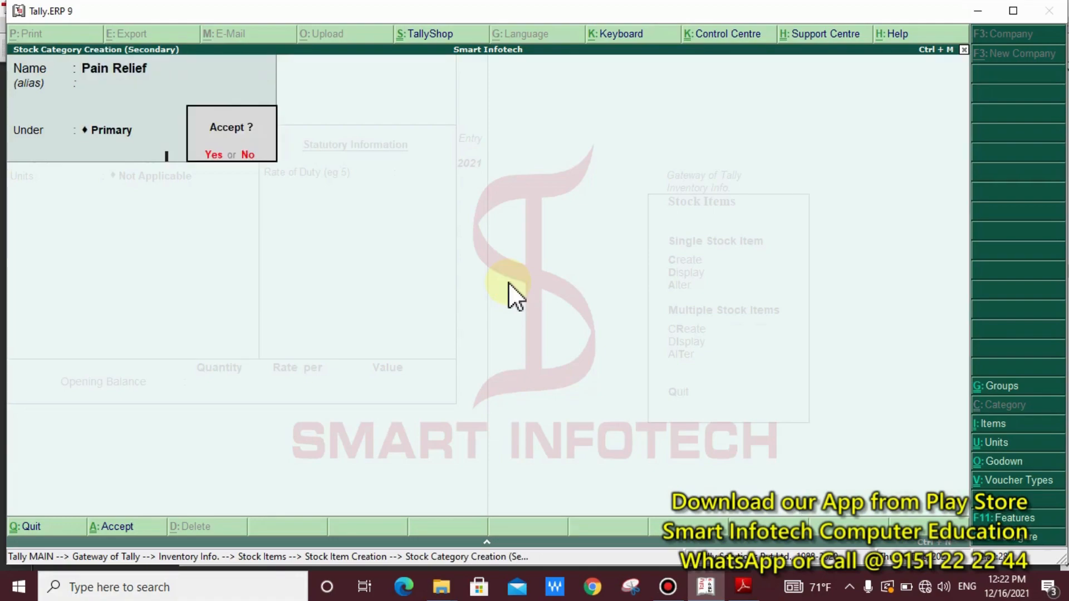
key("Return")
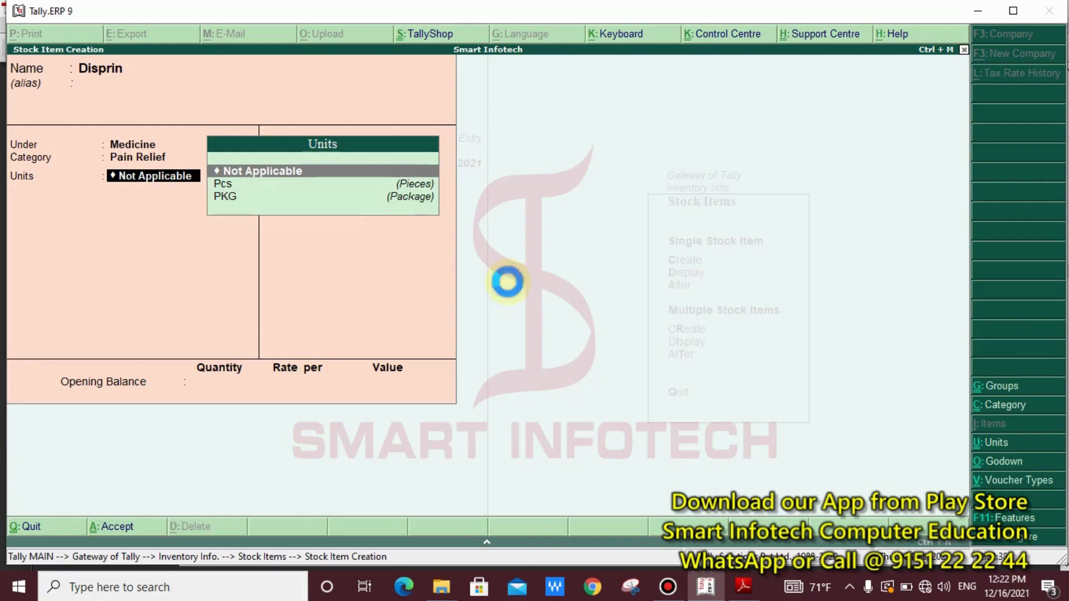
- Create a simple unit with symbol Nos, formal name Numbers and 0 decimal places, and use it for Disprin
key("alt+c")
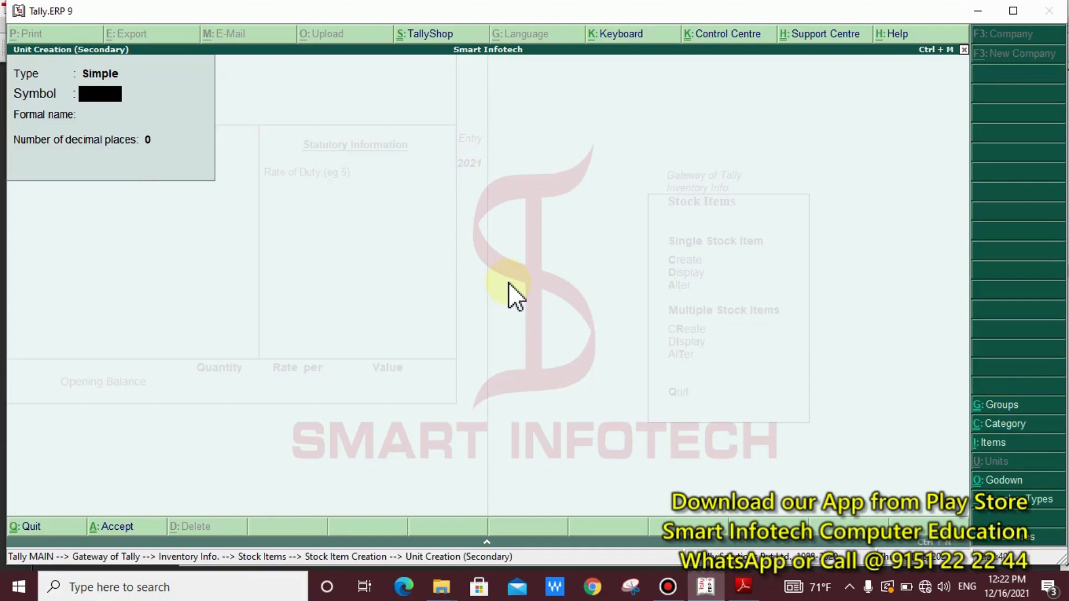
type("Nos")
key("Return")
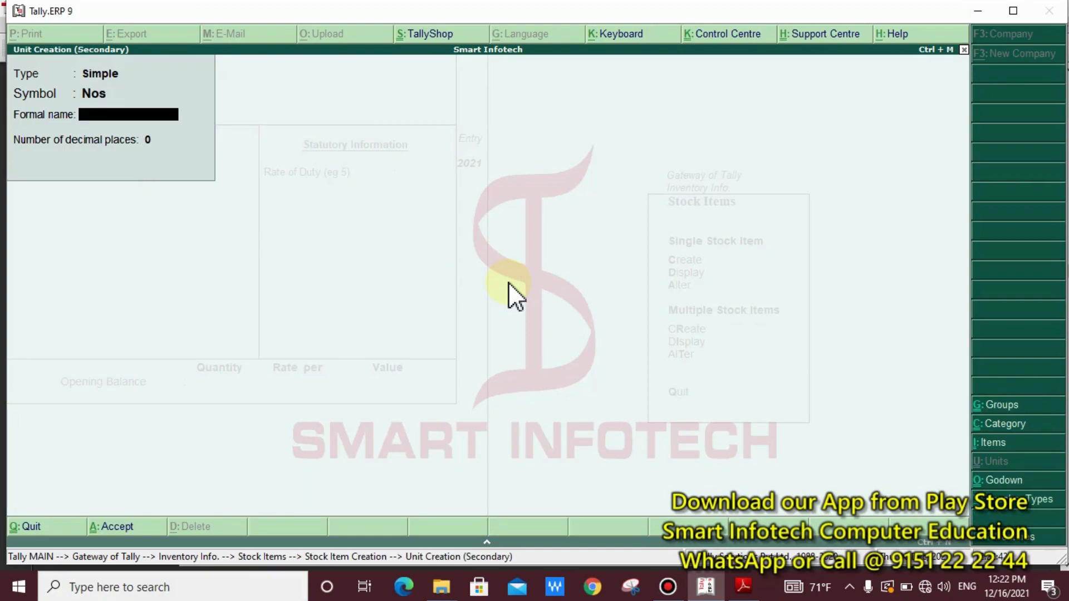
type("Numbers")
key("Return")
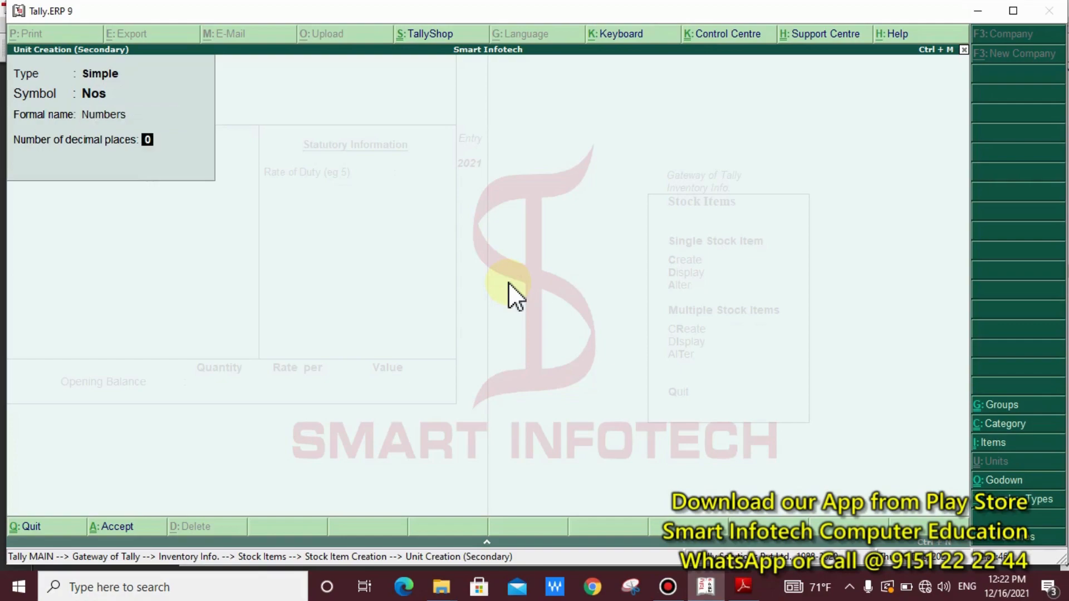
key("Return")
key("Return")
key("Return")
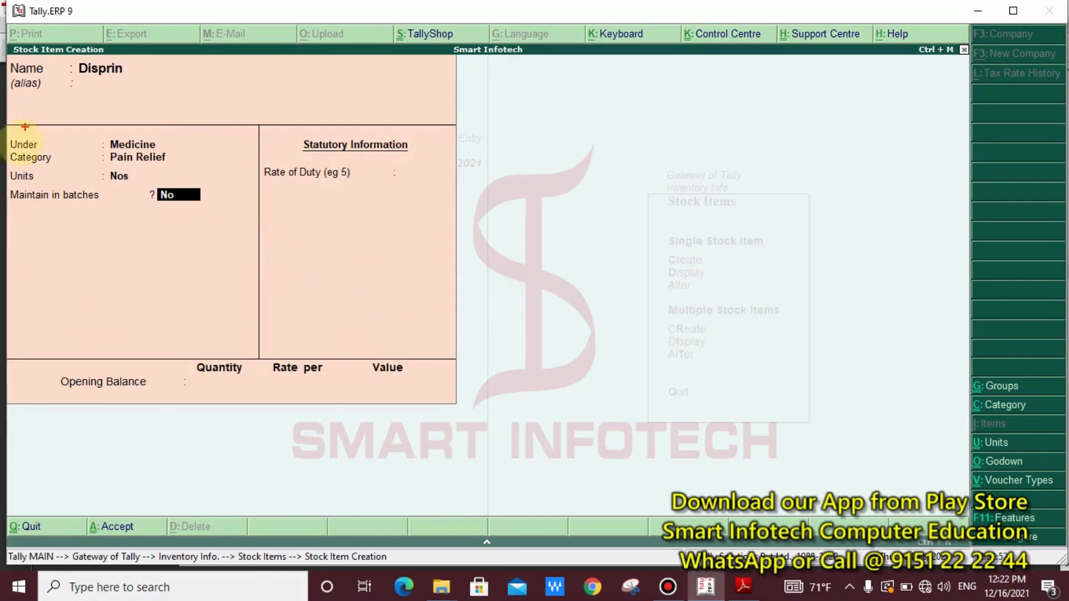
left_click_drag(3, 164, 222, 189)
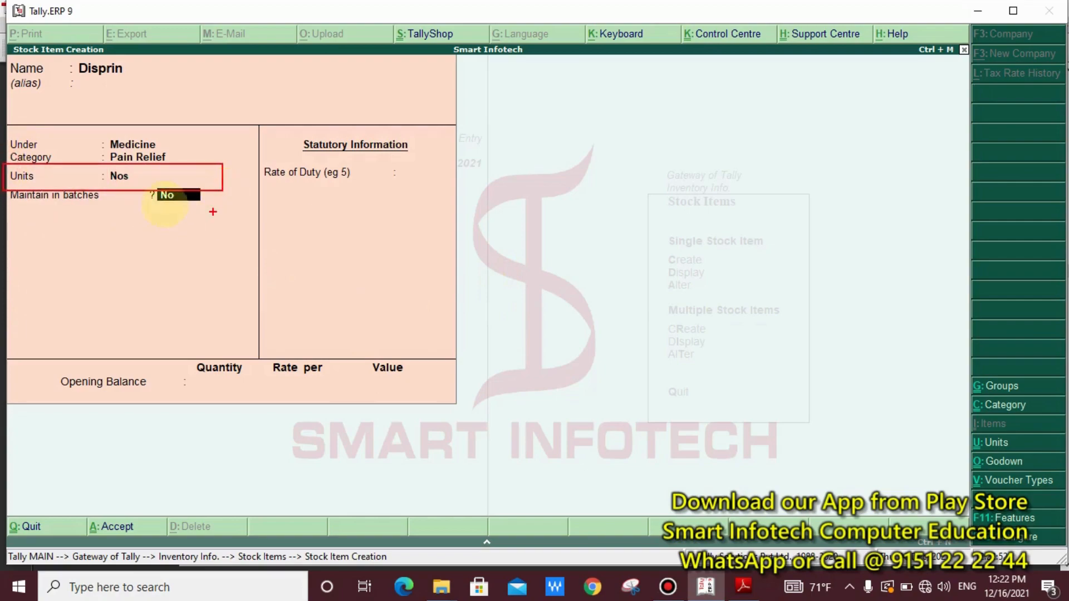
left_click_drag(203, 176, 291, 237)
key("t")
left_click(293, 260)
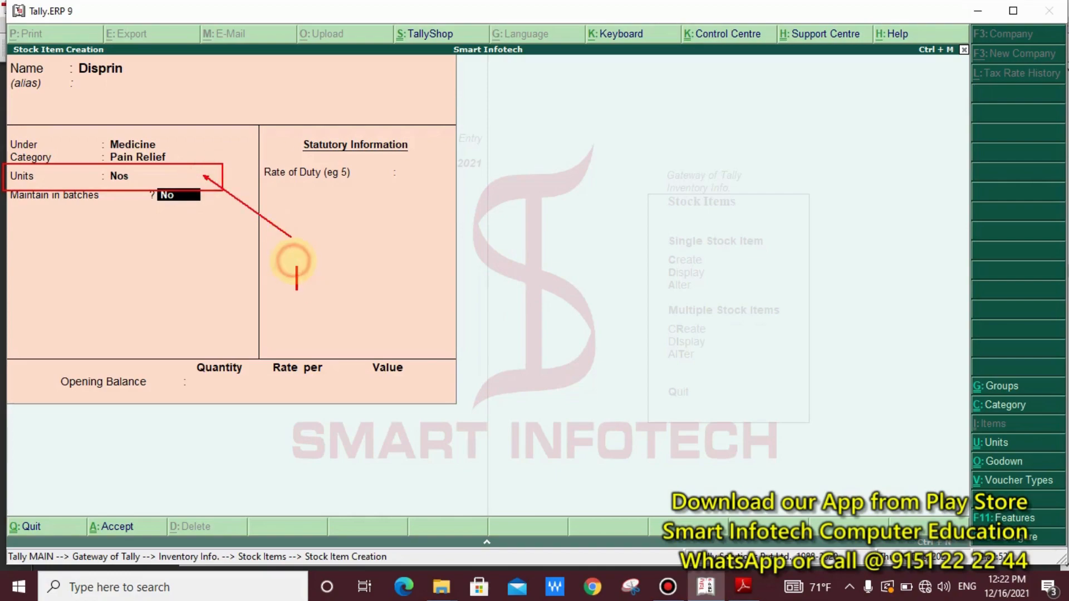
type("F12")
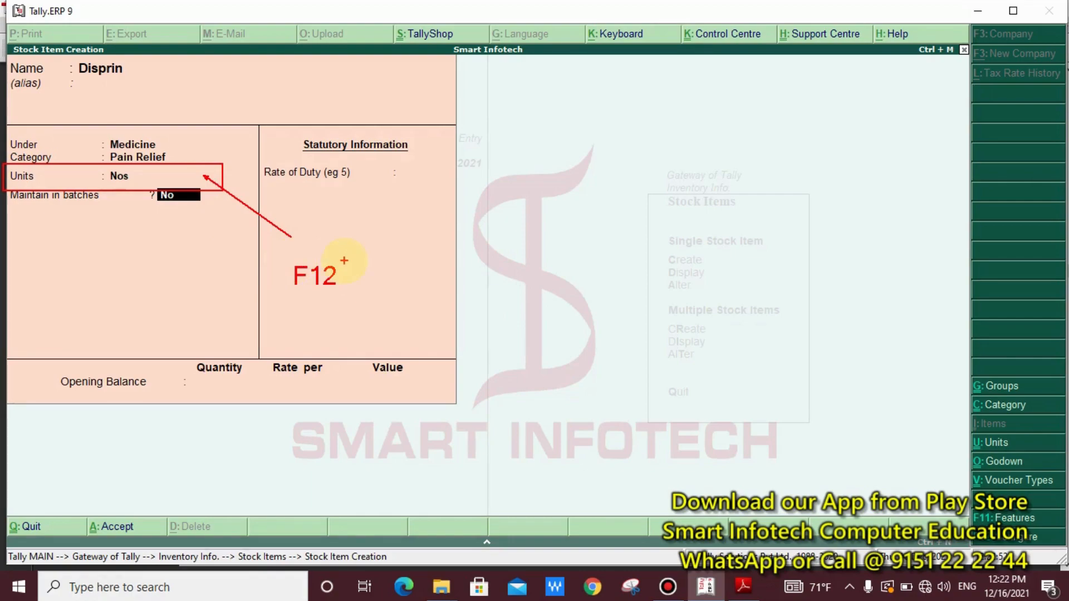
key("Escape")
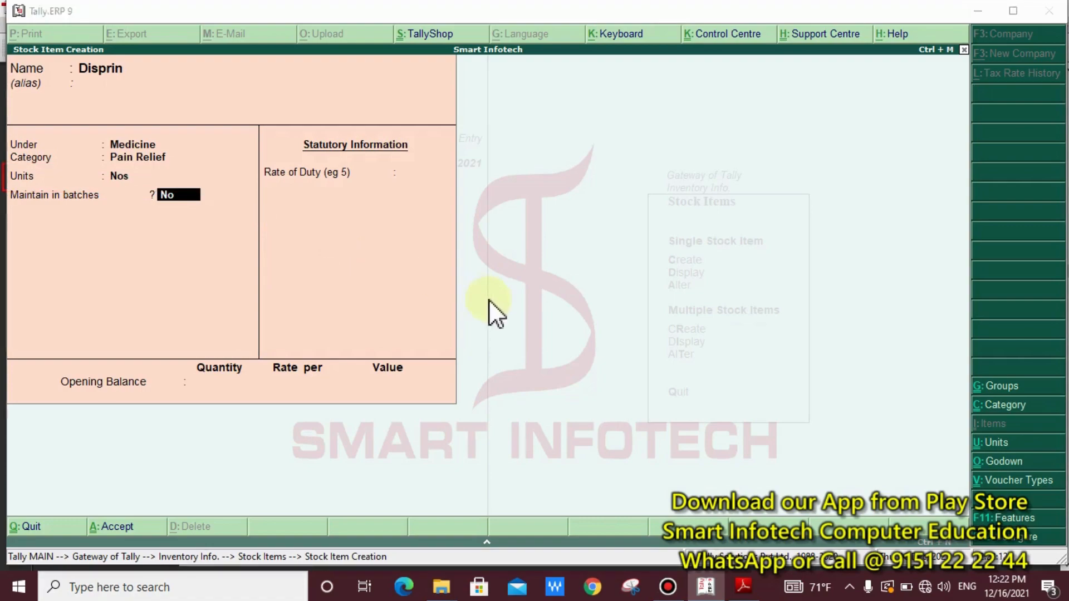
- Enable alternate units for stock items in the stock item creation's configuration and save it
left_click(1015, 540)
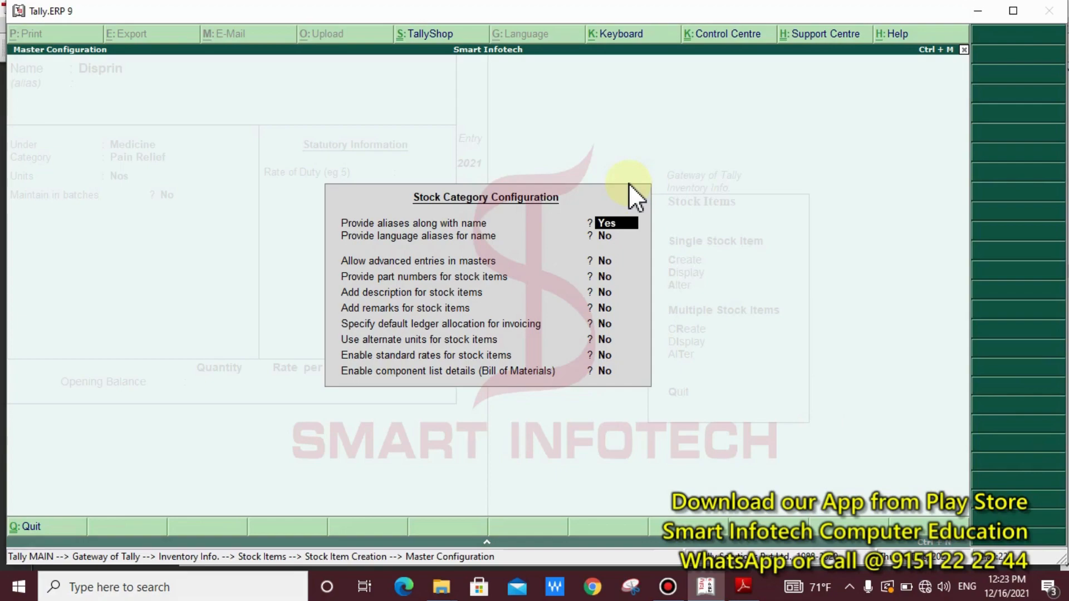
key("Return")
key("Return")
key("Return")
key("Return")
key("Return")
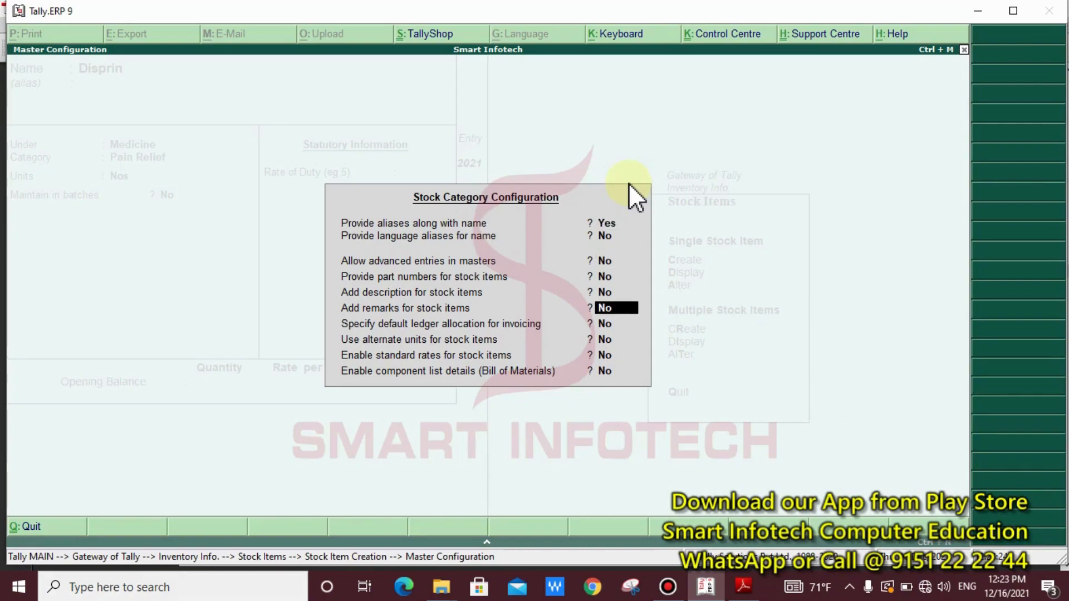
key("Return")
key("Return")
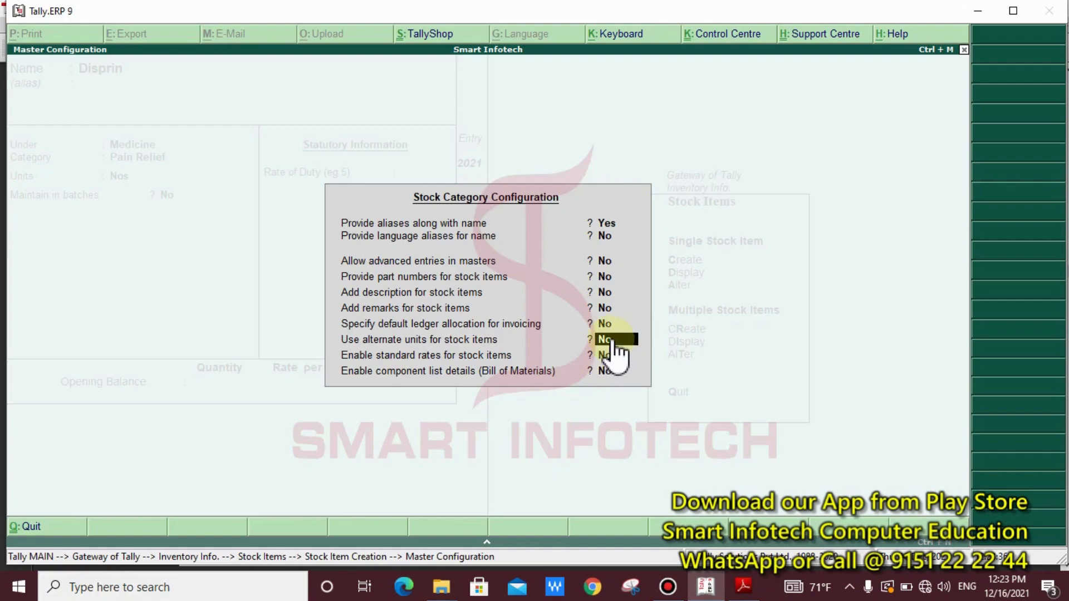
key("y")
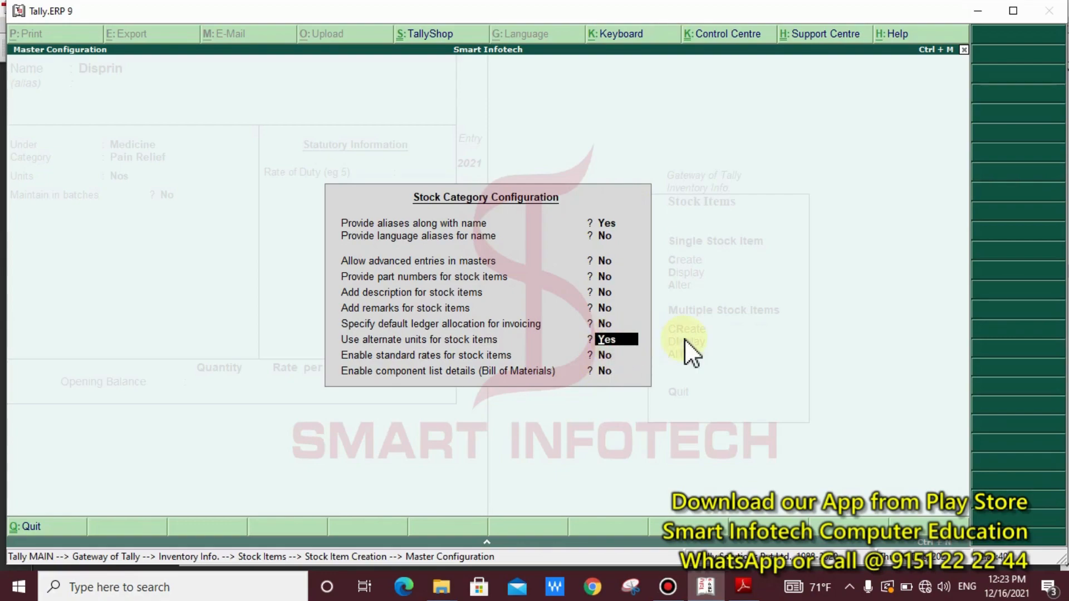
key("ctrl+a")
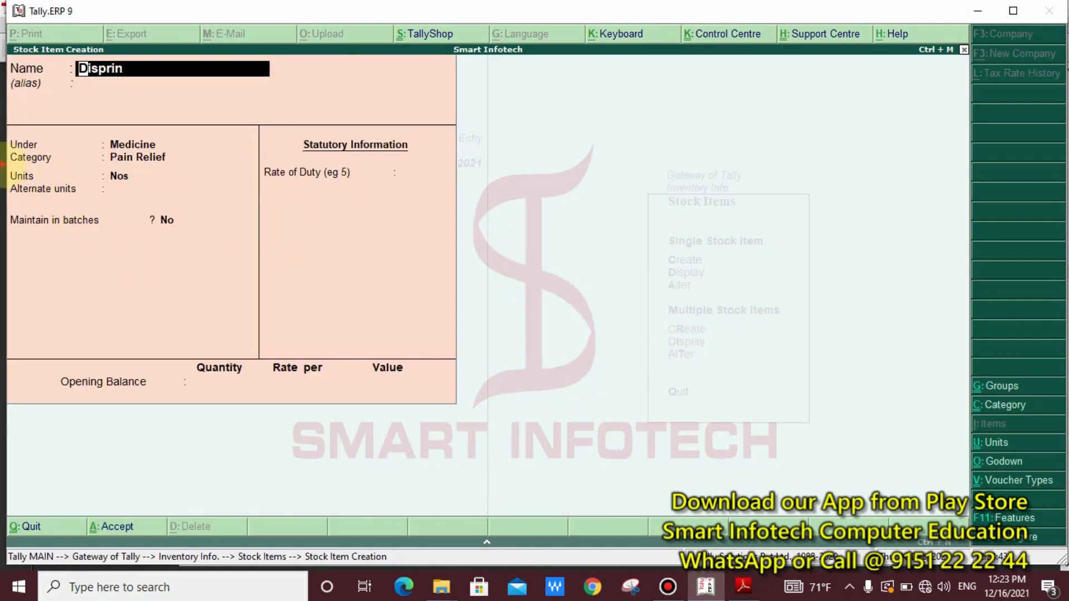
left_click_drag(3, 166, 179, 202)
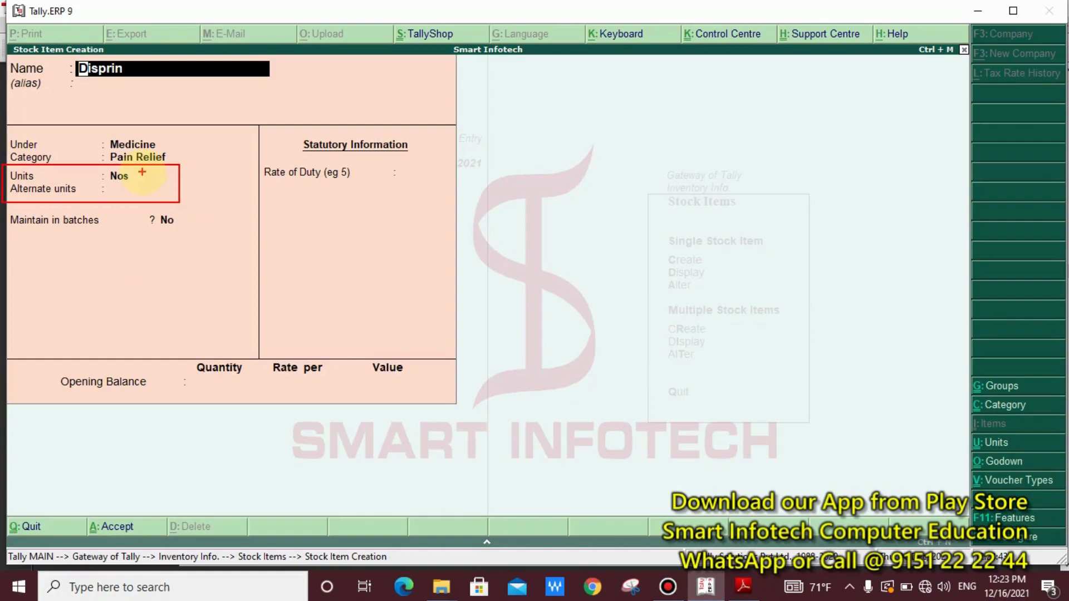
left_click_drag(137, 172, 182, 166)
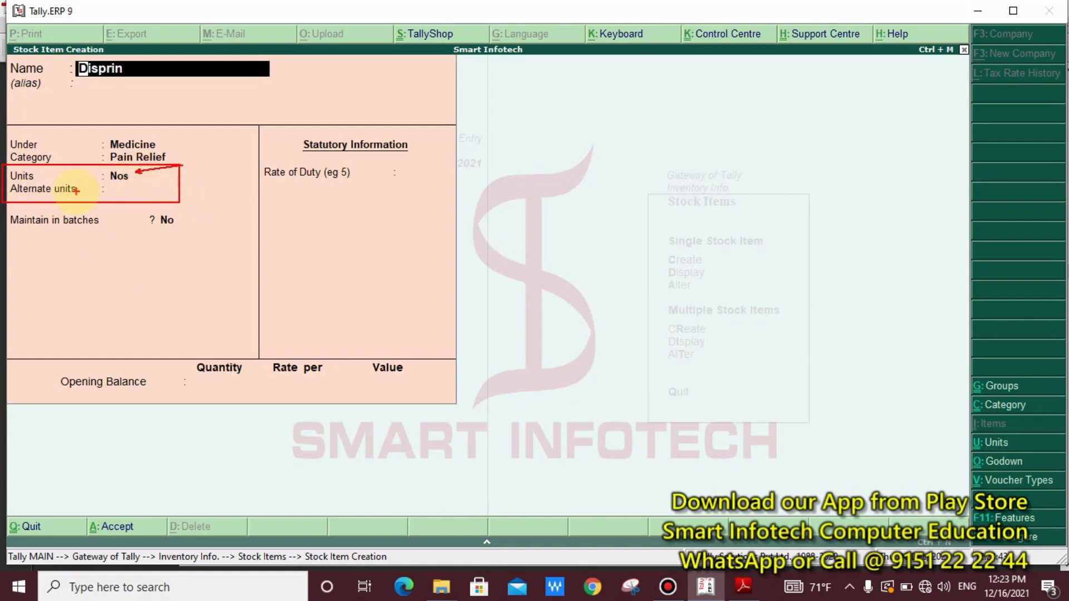
left_click_drag(76, 191, 130, 216)
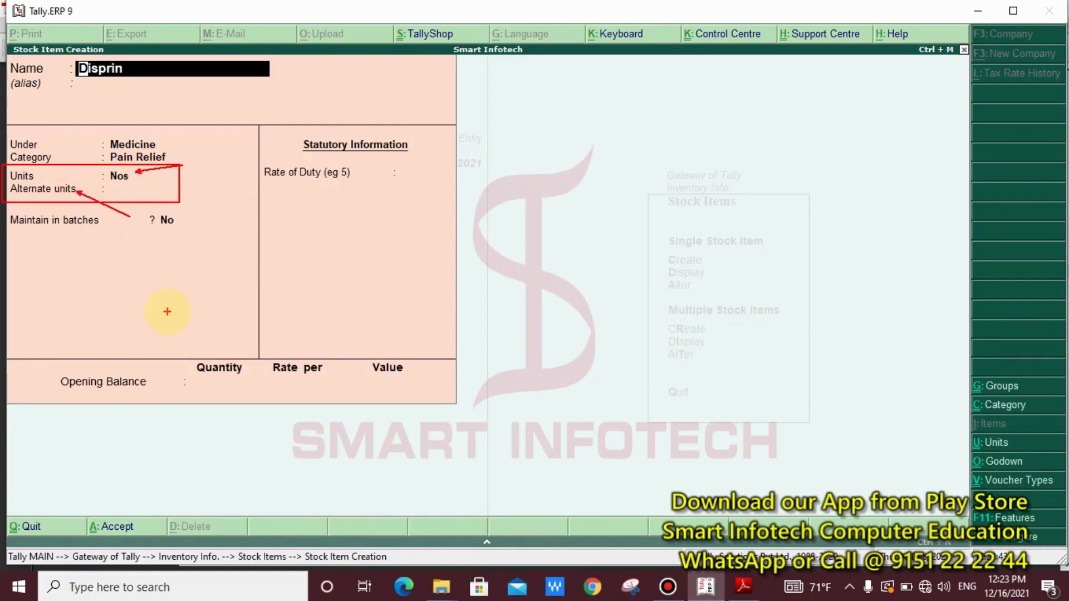
key("Escape")
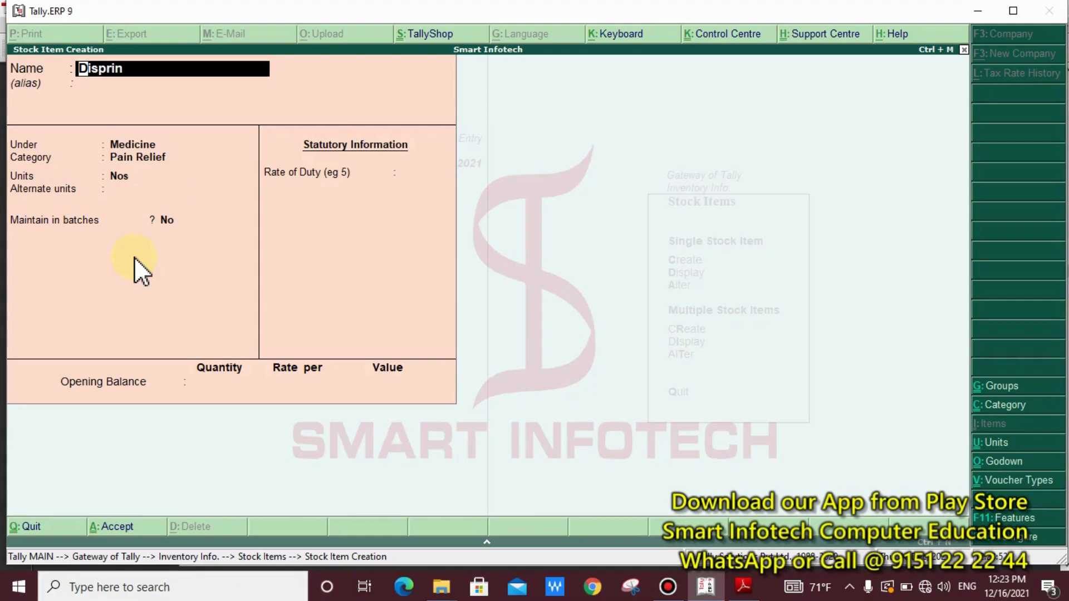
- Proceed to Disprin's alternate unit choice and check its quantity units in the assignment's opening stock table in Adobe Reader before returning to Tally
key("Return")
key("Return")
key("Return")
key("Return")
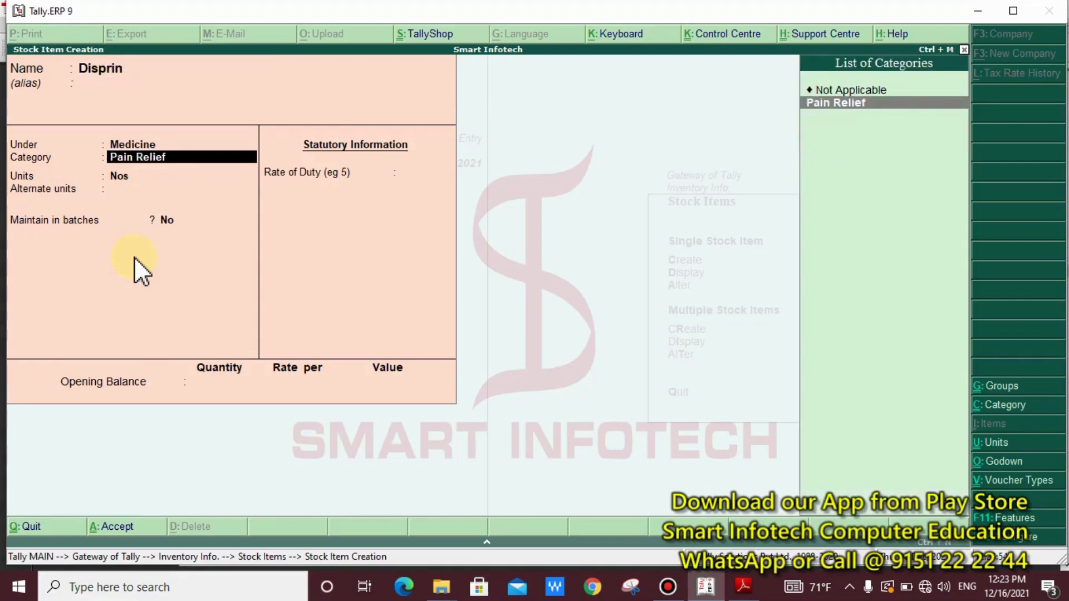
key("Return")
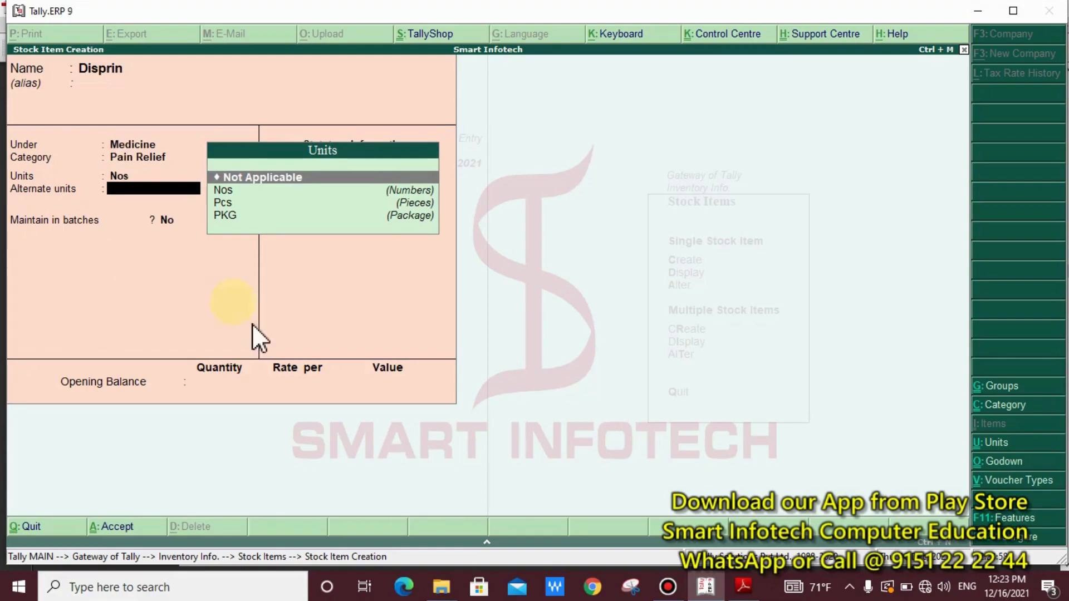
left_click(744, 586)
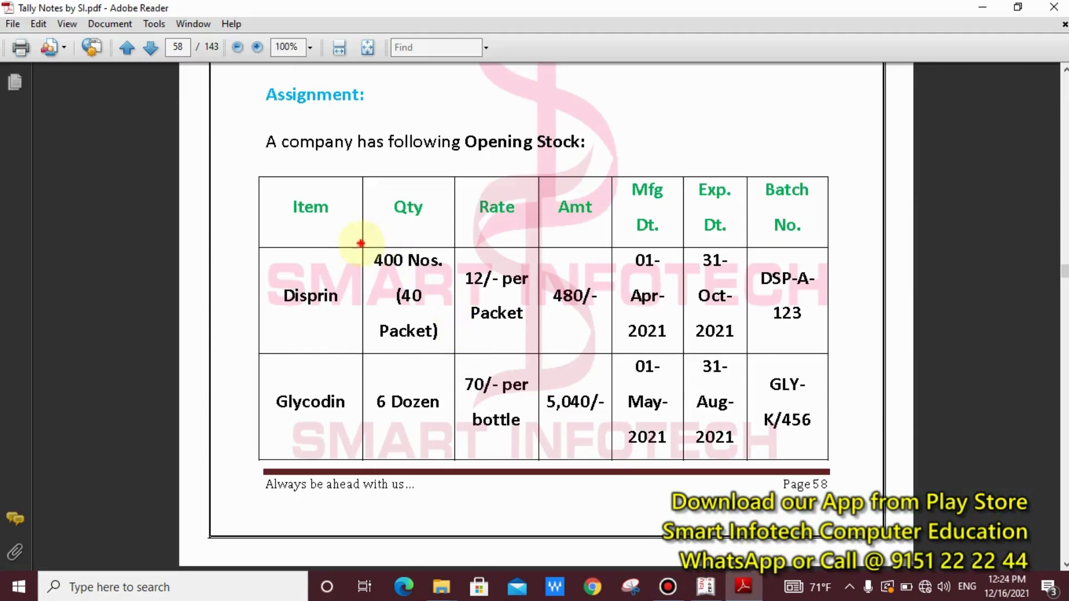
left_click_drag(361, 244, 452, 272)
left_click_drag(372, 312, 444, 344)
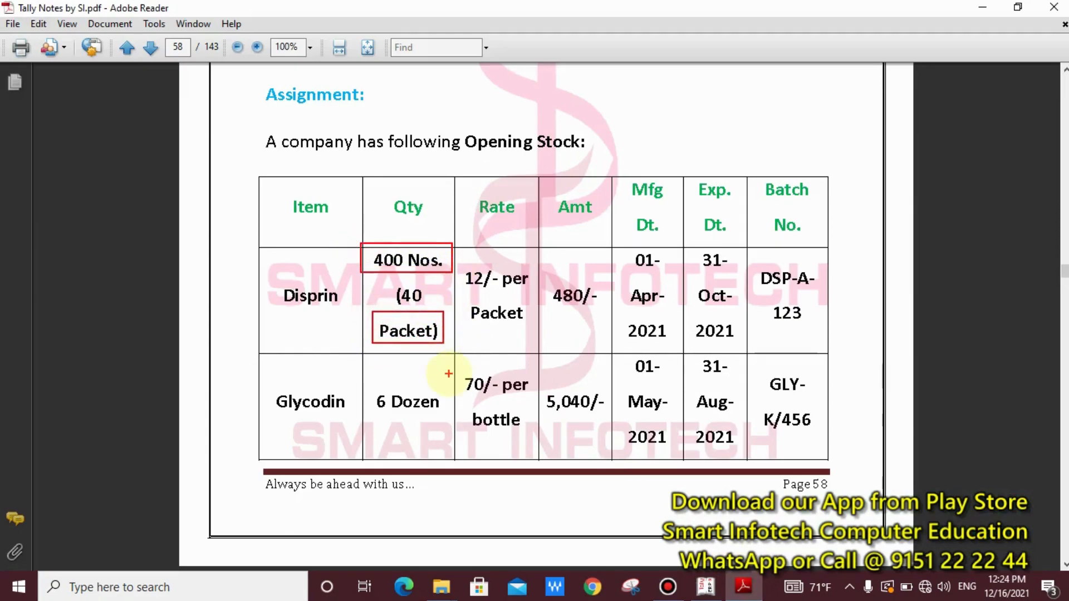
key("Escape")
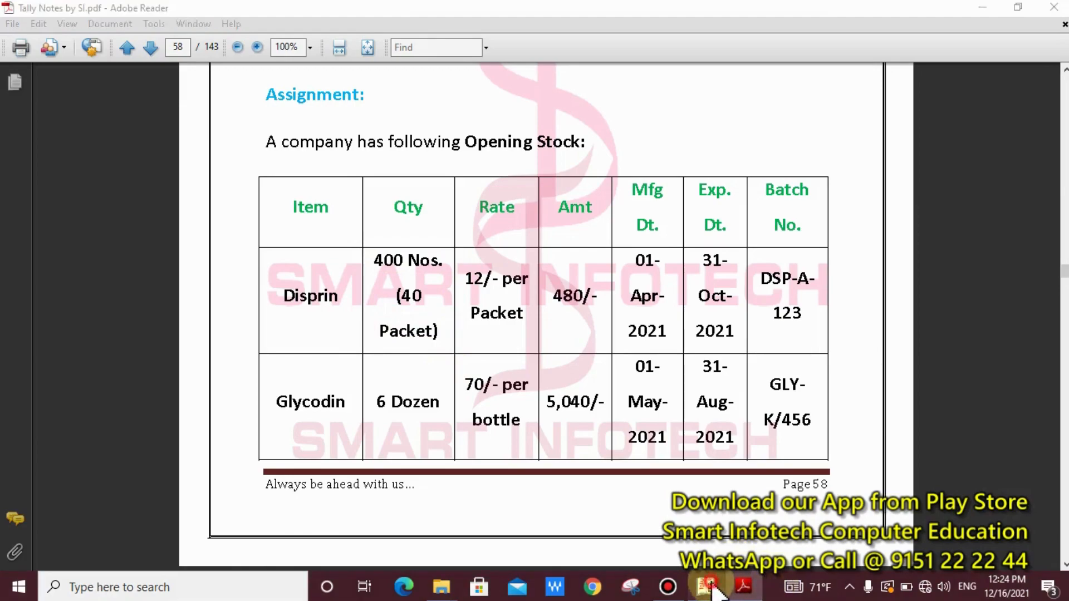
left_click(705, 586)
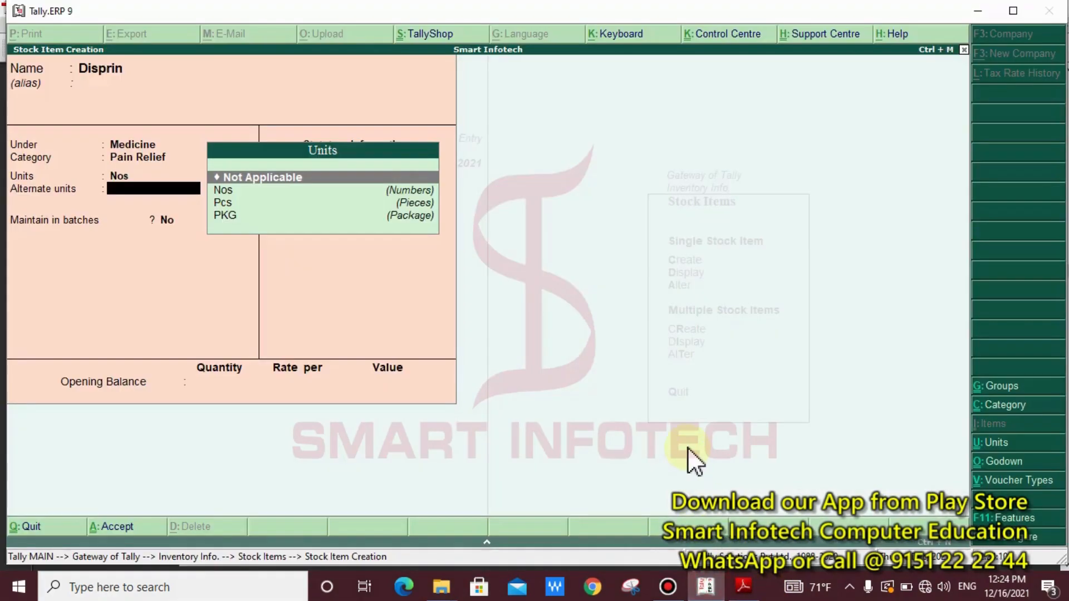
- Create a simple unit with symbol Pkt, formal name Packet and 0 decimal places, and use it as Disprin's alternate unit
key("alt+c")
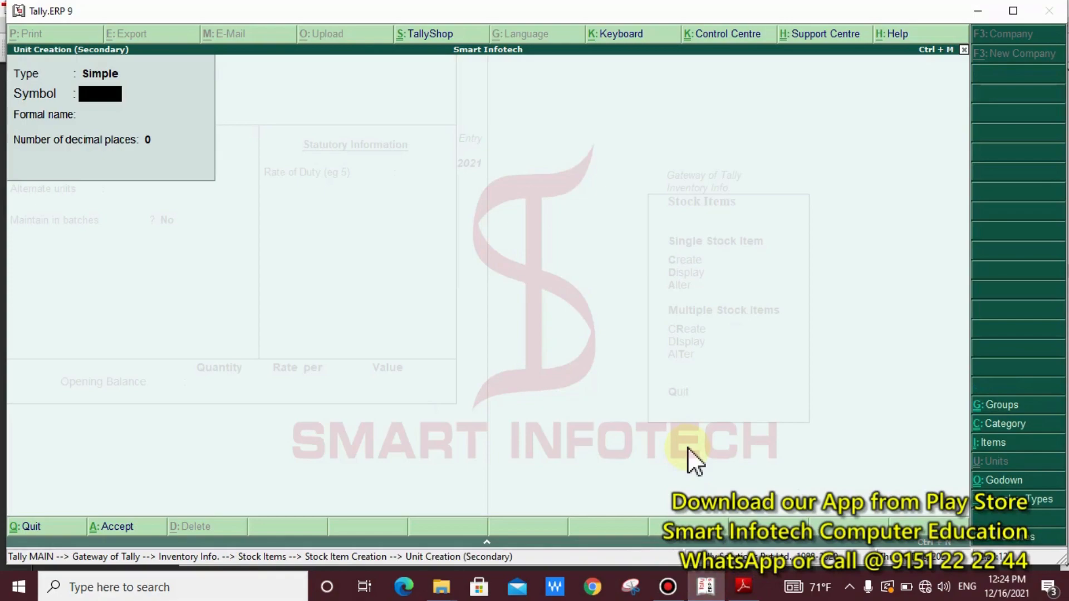
type("Pkt")
key("Return")
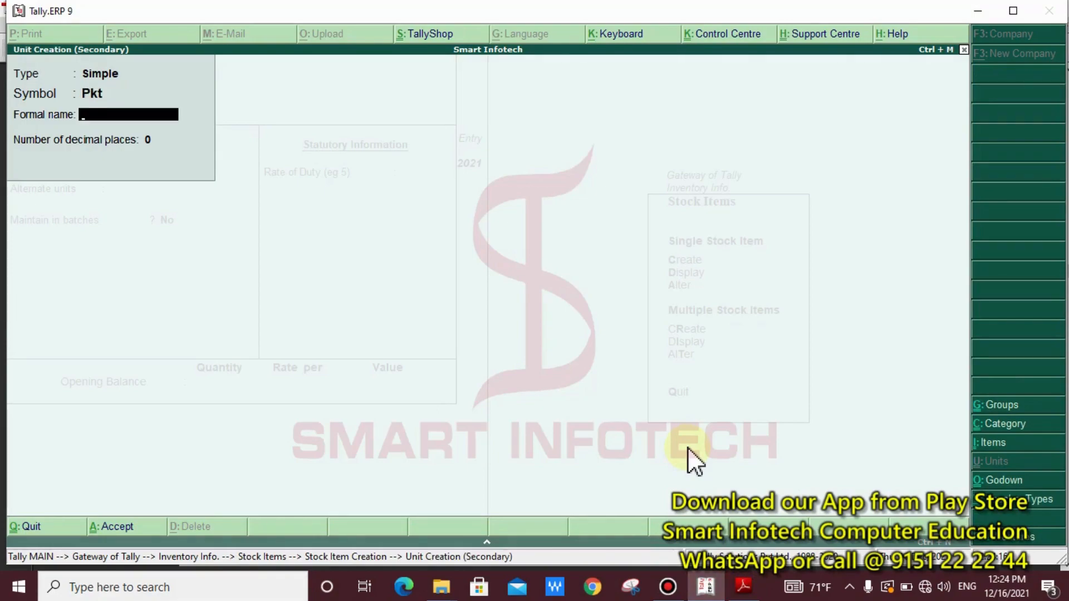
type("Packet")
key("Return")
key("Return")
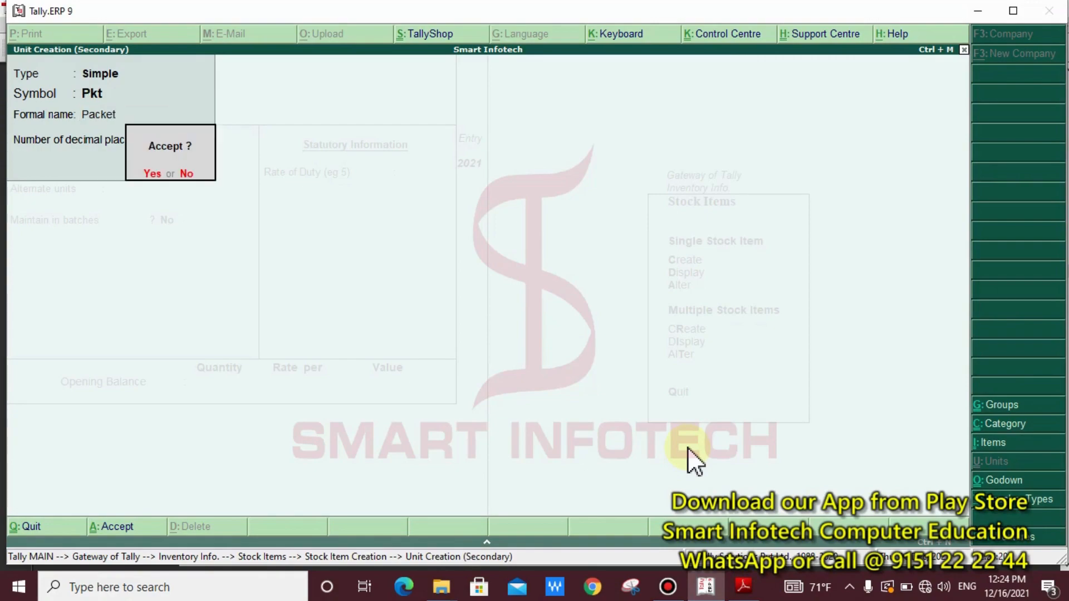
key("Return")
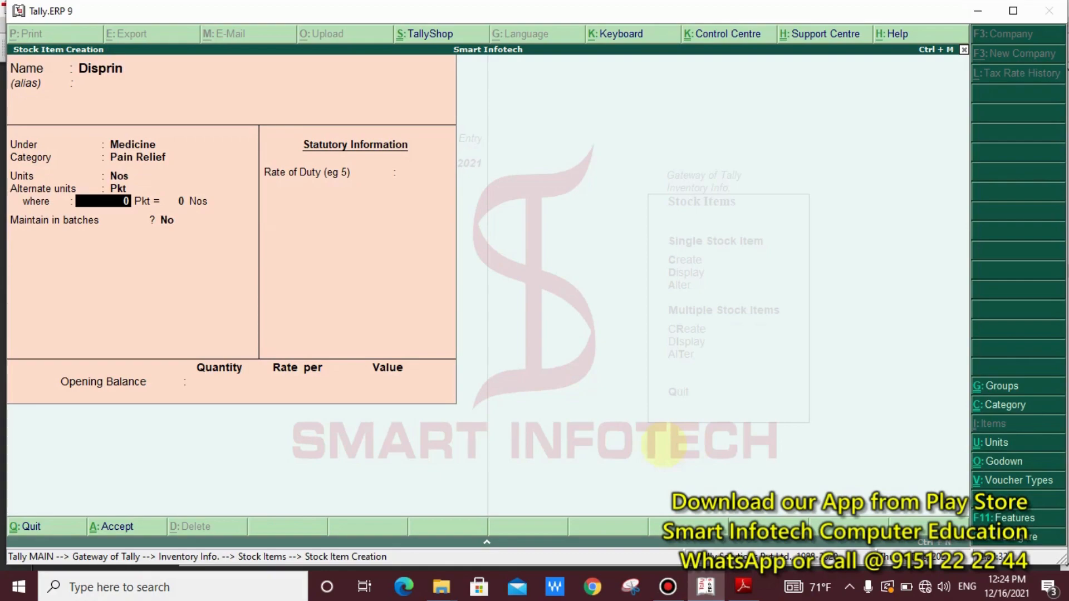
- Check the assignment's Disprin quantity and set the alternate unit conversion to 40 Pkt = 400 Nos
mouse_move(226, 188)
left_mouse_down()
mouse_move(148, 209)
mouse_move(84, 209)
left_mouse_up()
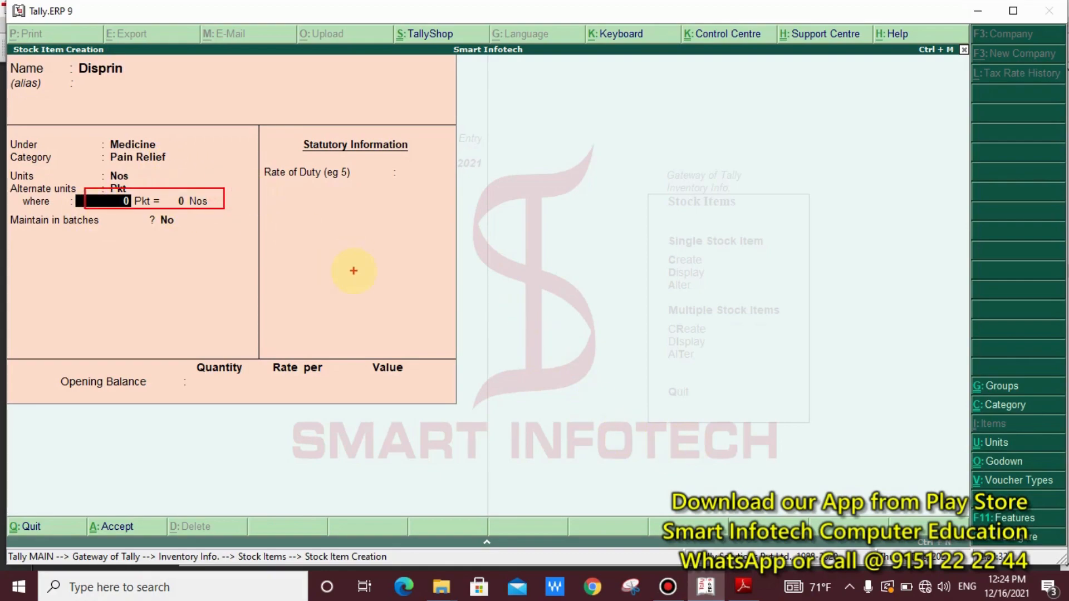
key("Escape")
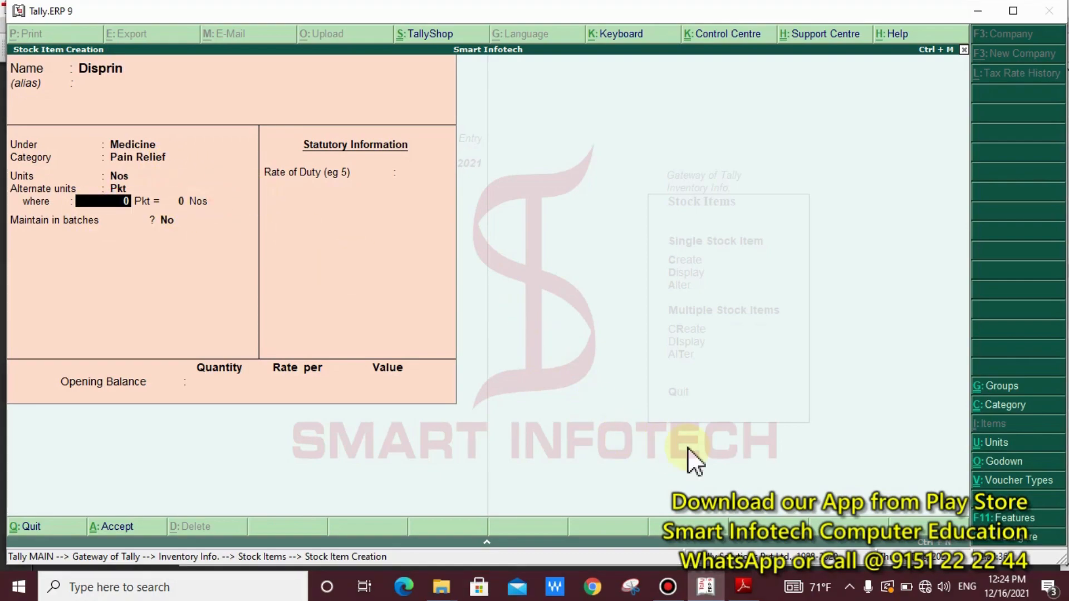
left_click(748, 589)
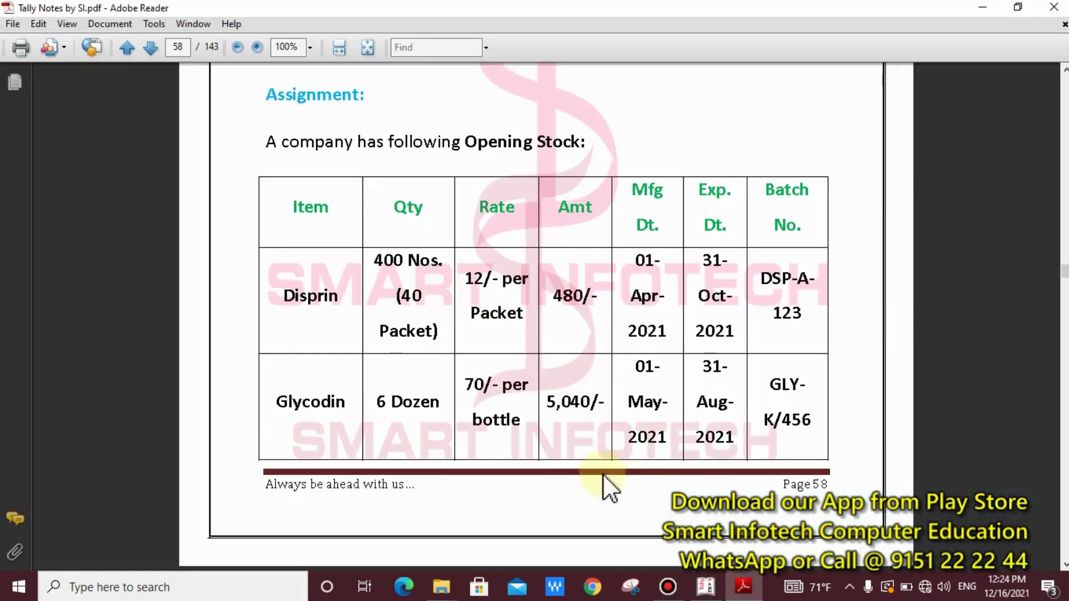
left_click(706, 589)
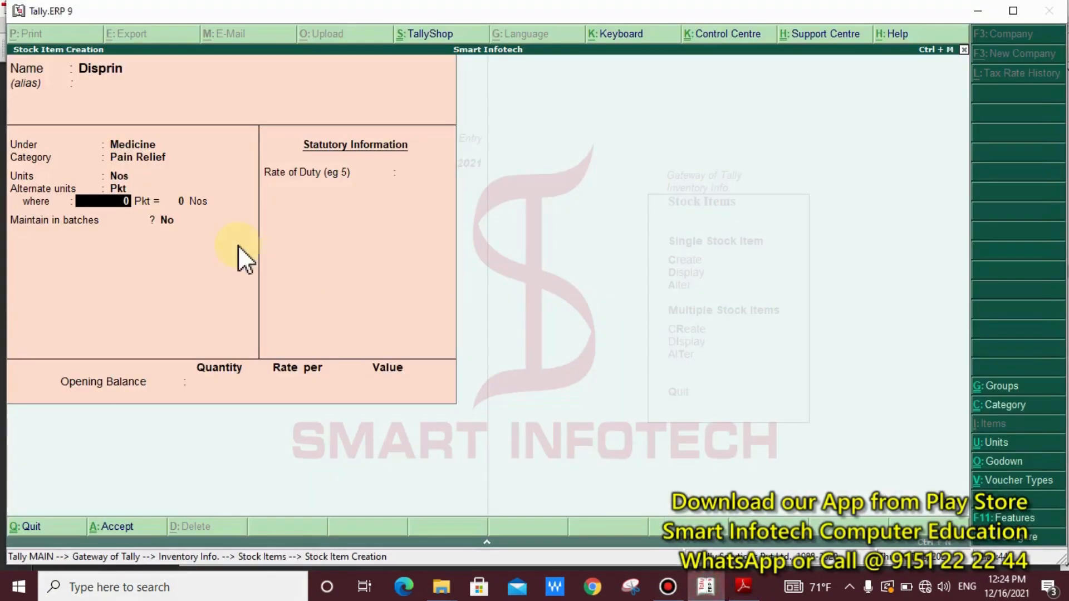
type("40")
key("Return")
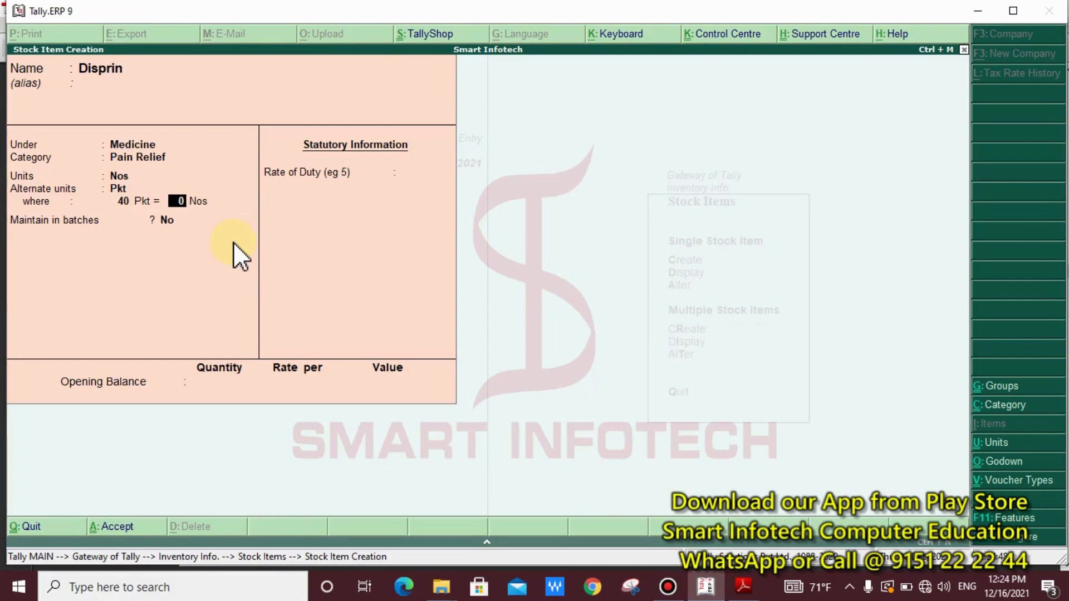
type("400")
key("Return")
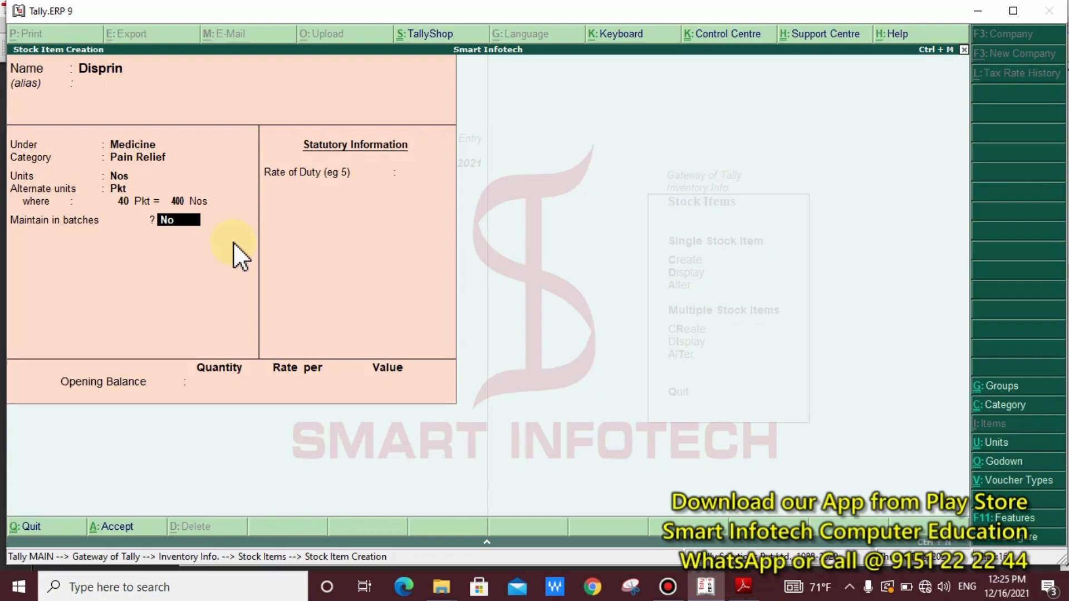
key("ctrl+2")
mouse_move(271, 111)
left_mouse_down()
mouse_move(92, 199)
mouse_move(1, 214)
left_mouse_up()
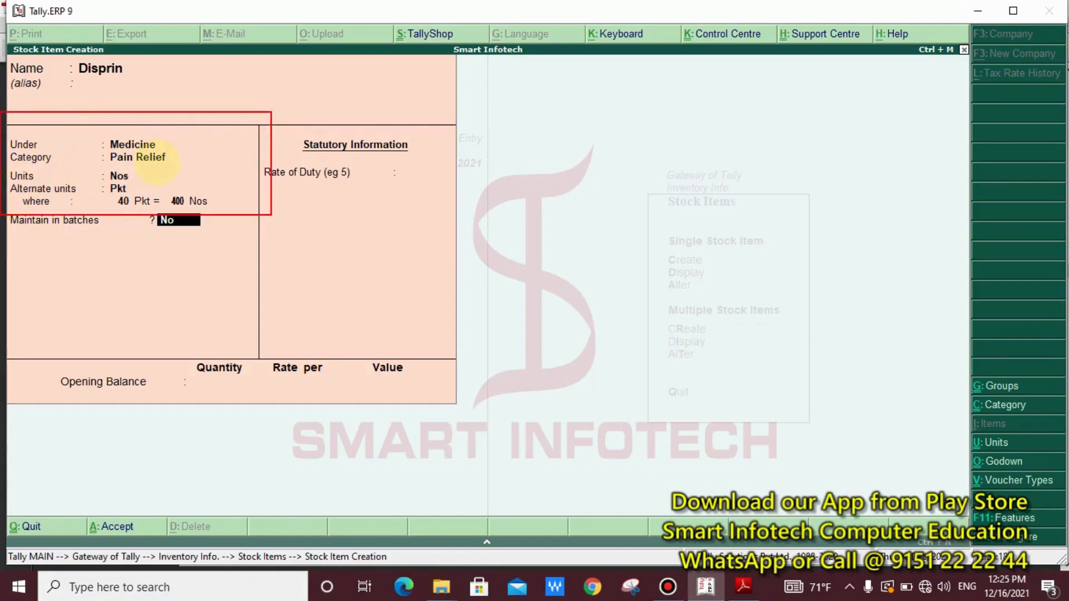
left_click_drag(178, 157, 382, 130)
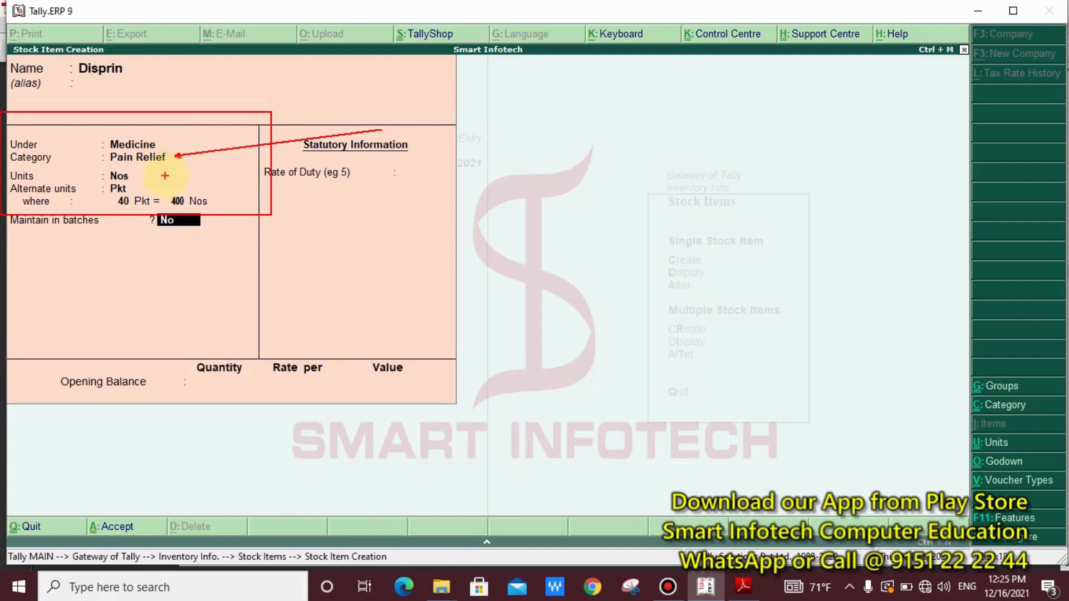
mouse_move(132, 62)
left_mouse_down()
mouse_move(220, 106)
mouse_move(170, 157)
left_mouse_up()
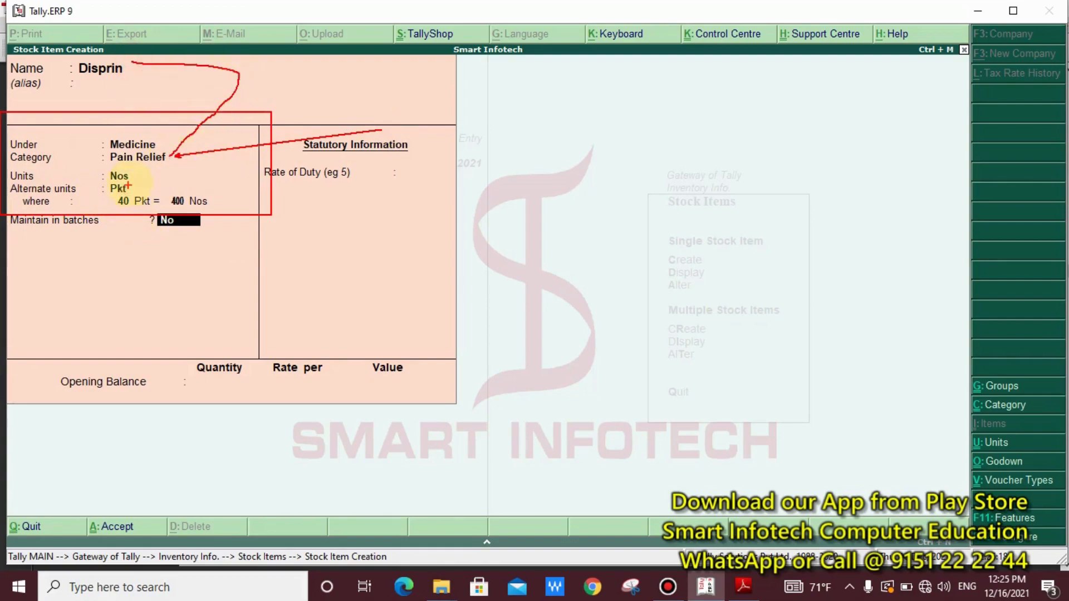
mouse_move(237, 145)
left_mouse_down()
mouse_move(139, 175)
mouse_move(237, 179)
left_mouse_up()
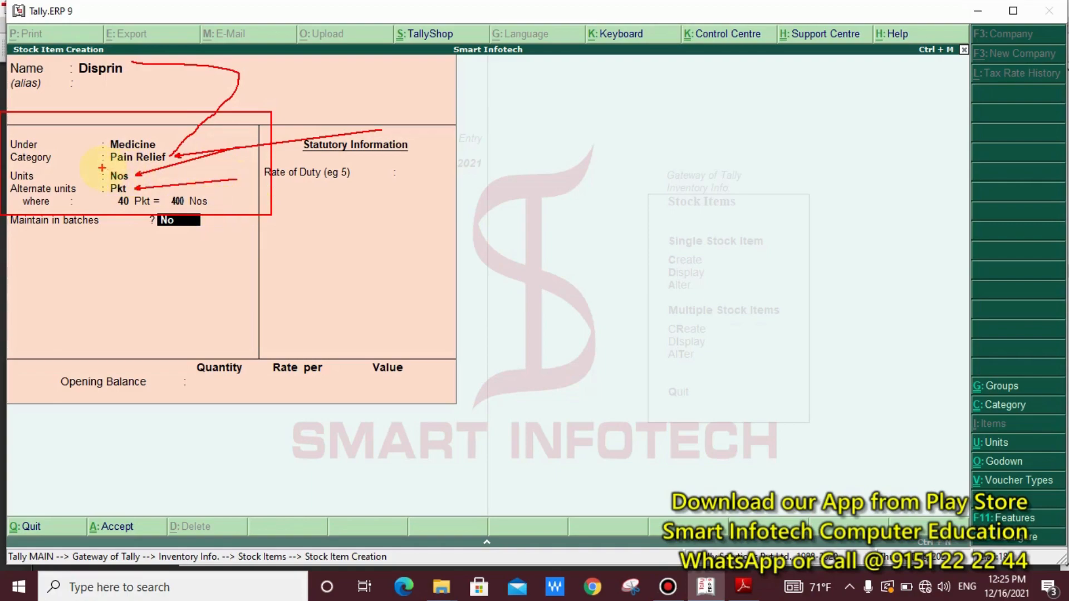
left_click_drag(100, 166, 130, 197)
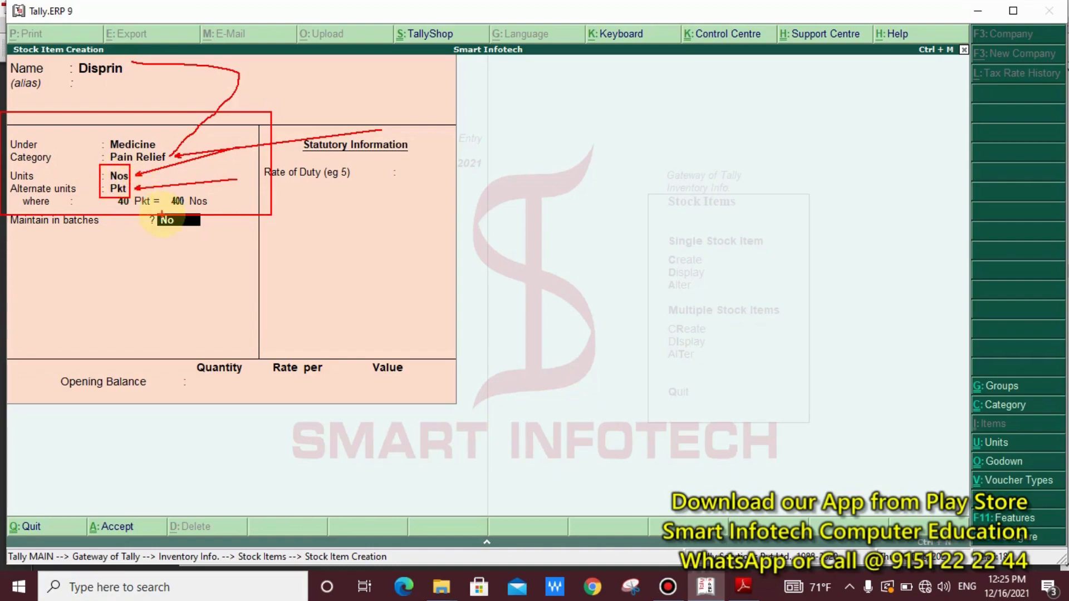
key("Escape")
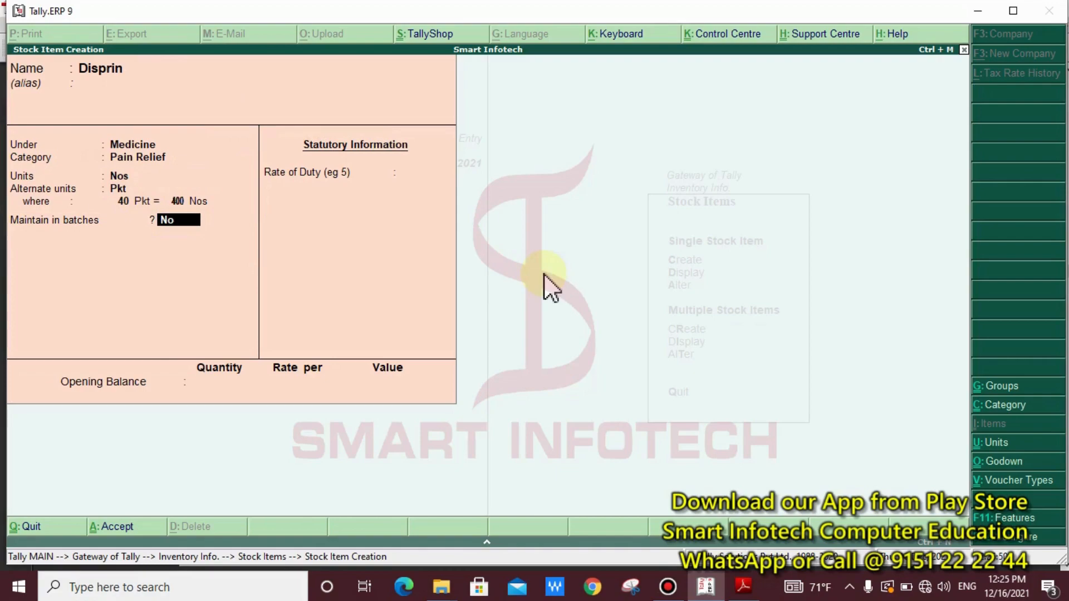
- Maintain Disprin in batches, track its date of manufacturing, use expiry dates, and leave its rate of duty at 0
type("yes")
key("Return")
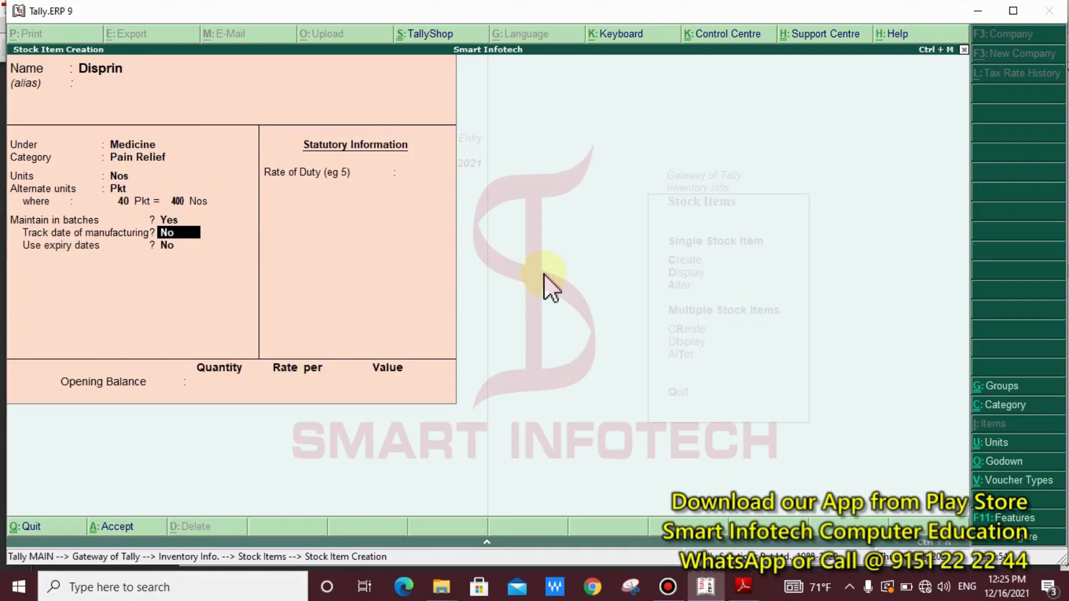
type("yes")
key("Return")
type("ye")
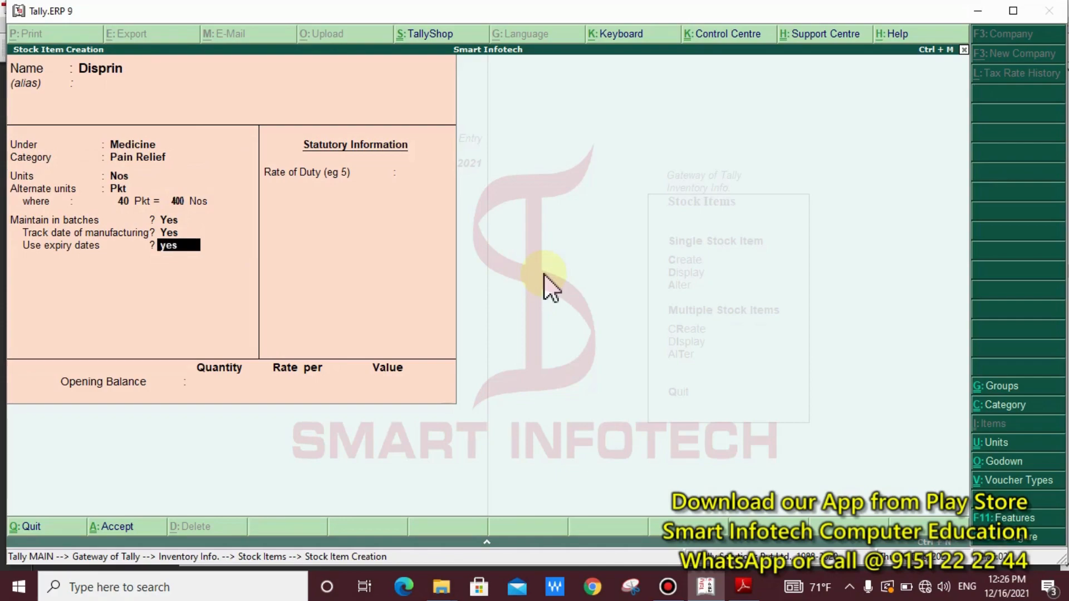
type("s")
key("Return")
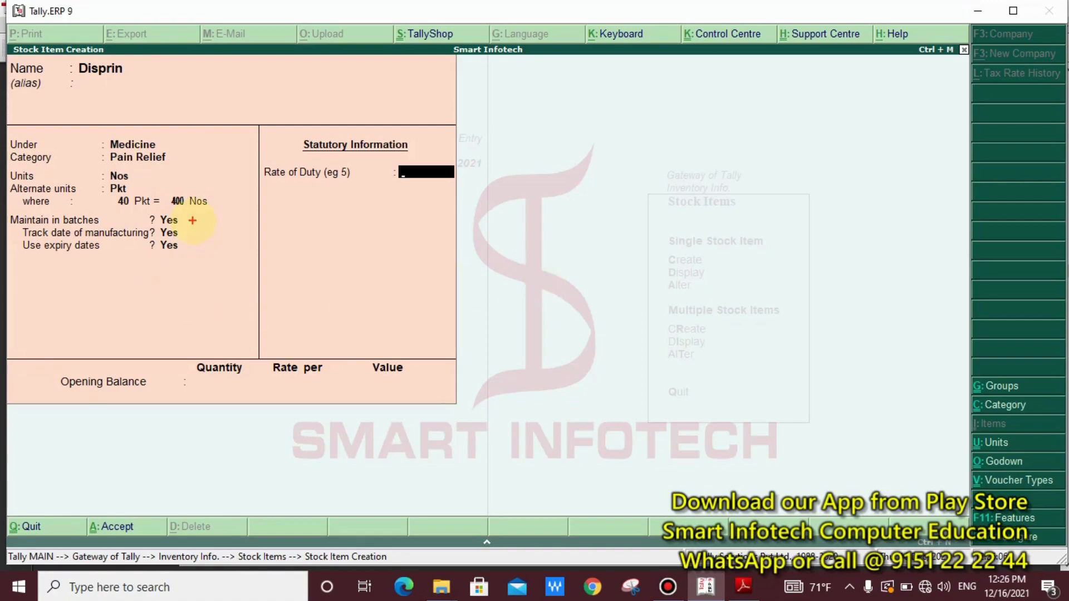
mouse_move(204, 211)
left_mouse_down()
mouse_move(181, 221)
mouse_move(244, 213)
mouse_move(182, 247)
left_mouse_up()
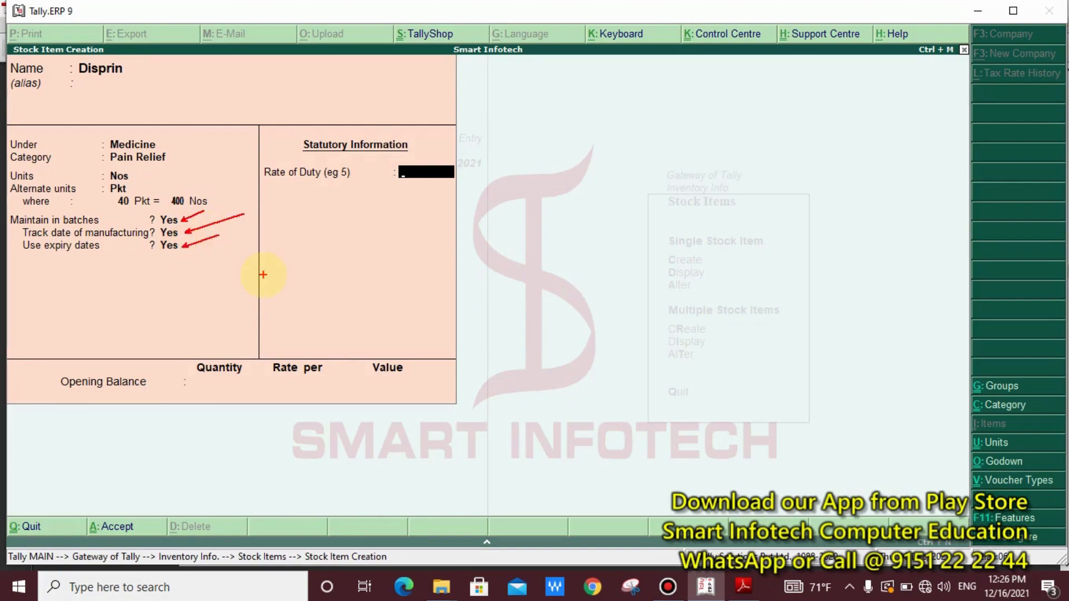
key("Escape")
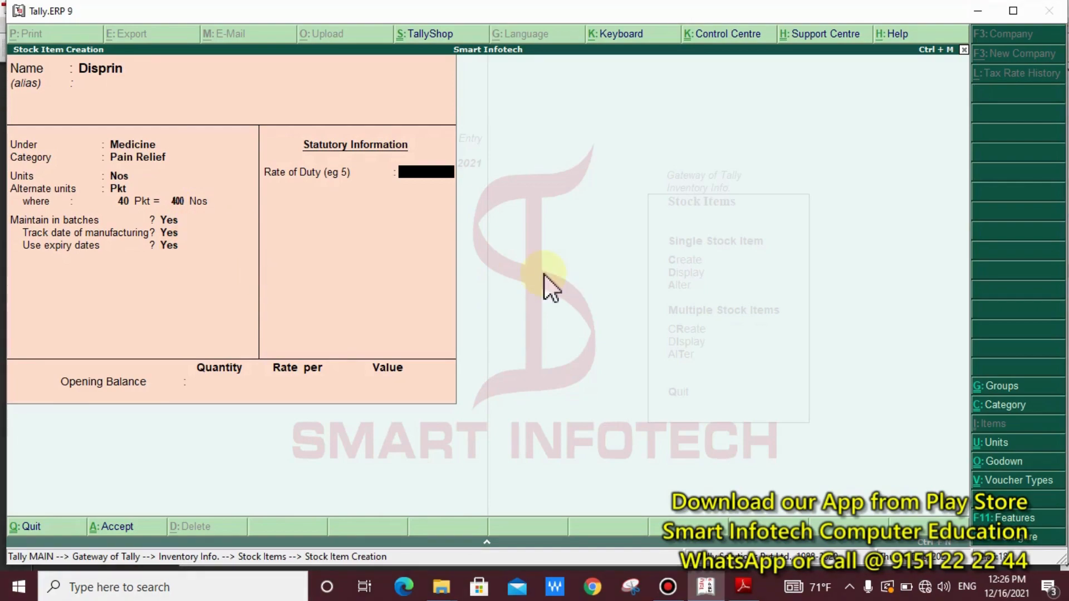
key("Return")
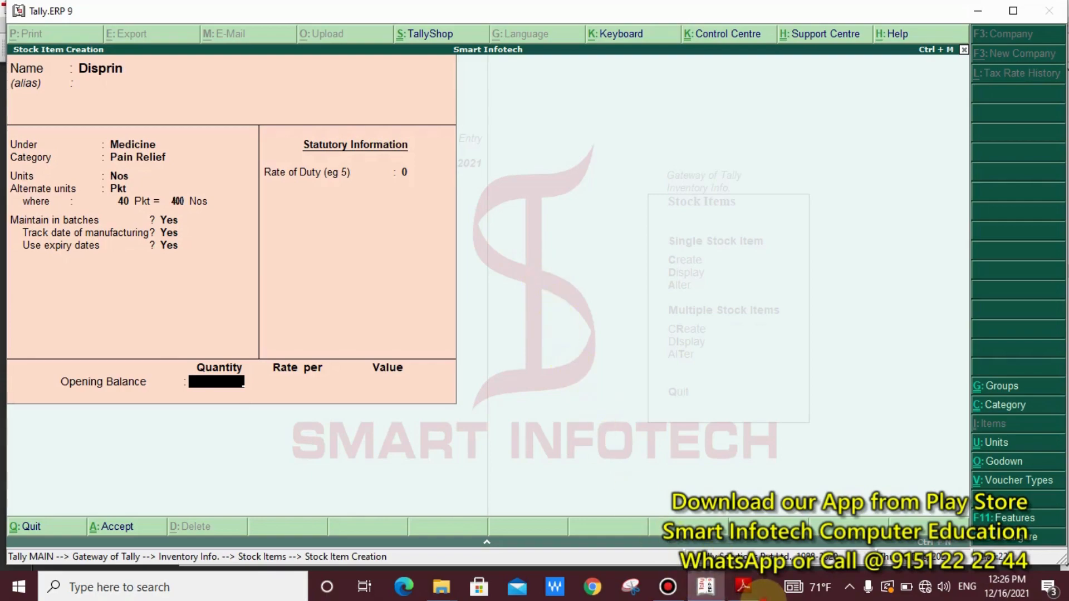
- Check Disprin's quantity and rate units in the assignment in Adobe Reader, then enter its opening balance quantity as 40 Pkt in Tally
left_click(769, 599)
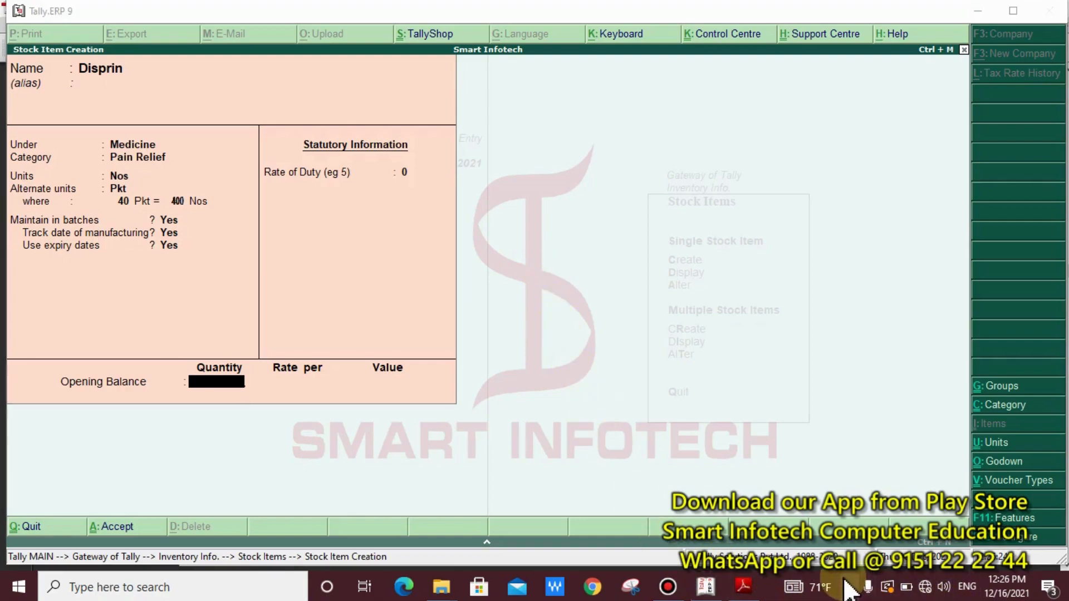
left_click(744, 586)
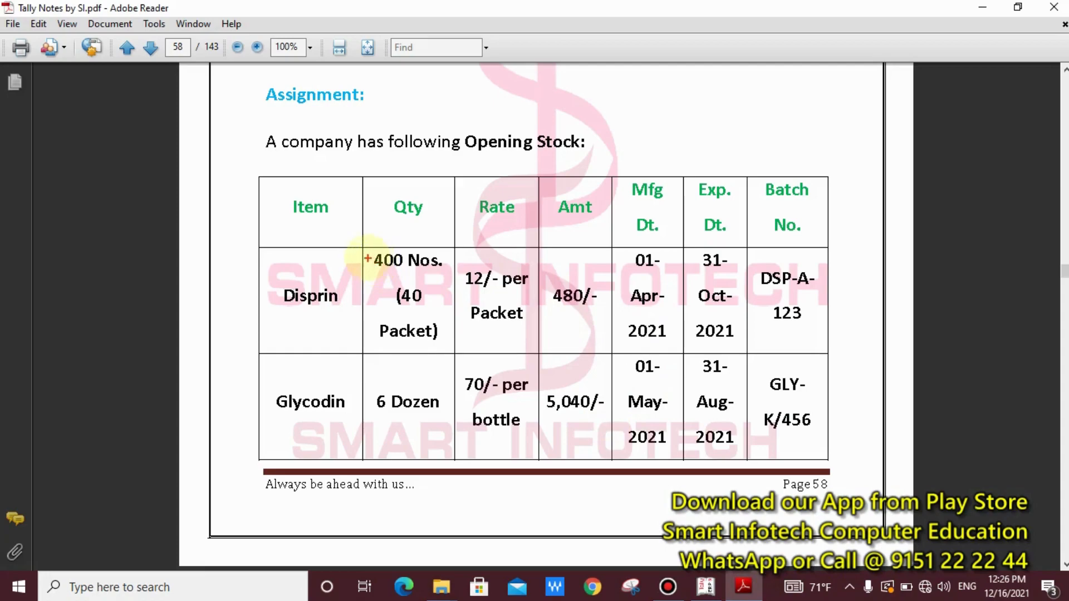
left_click_drag(364, 241, 450, 265)
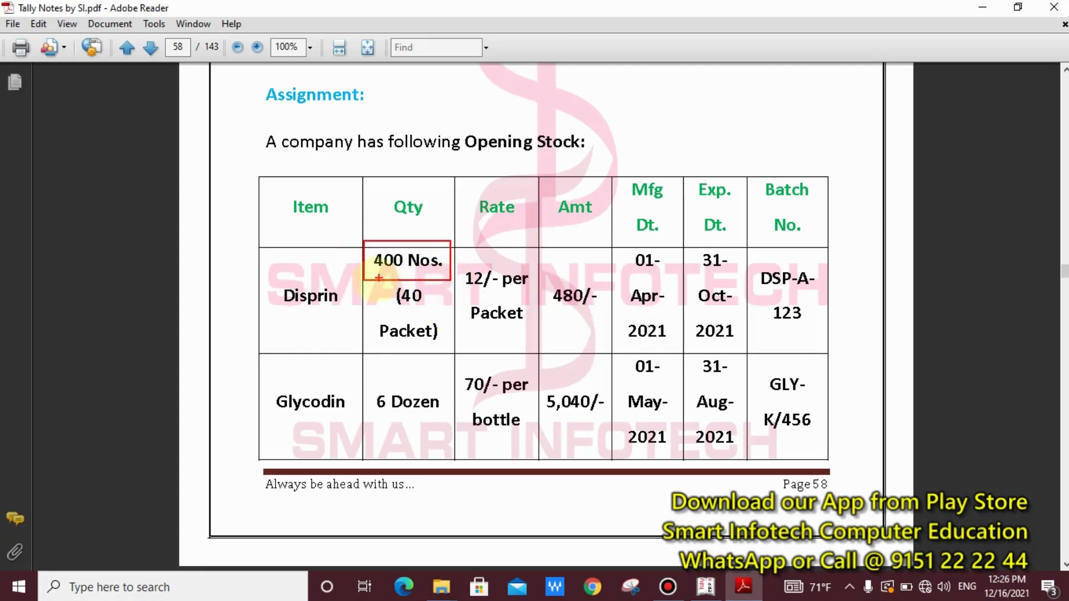
left_click_drag(372, 285, 448, 343)
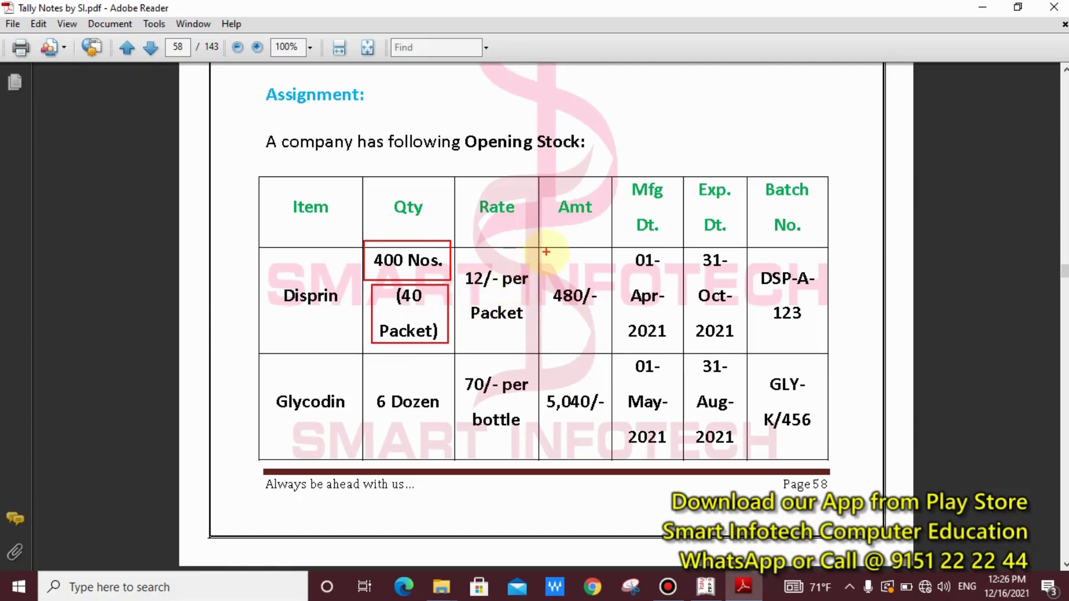
left_click_drag(546, 253, 458, 333)
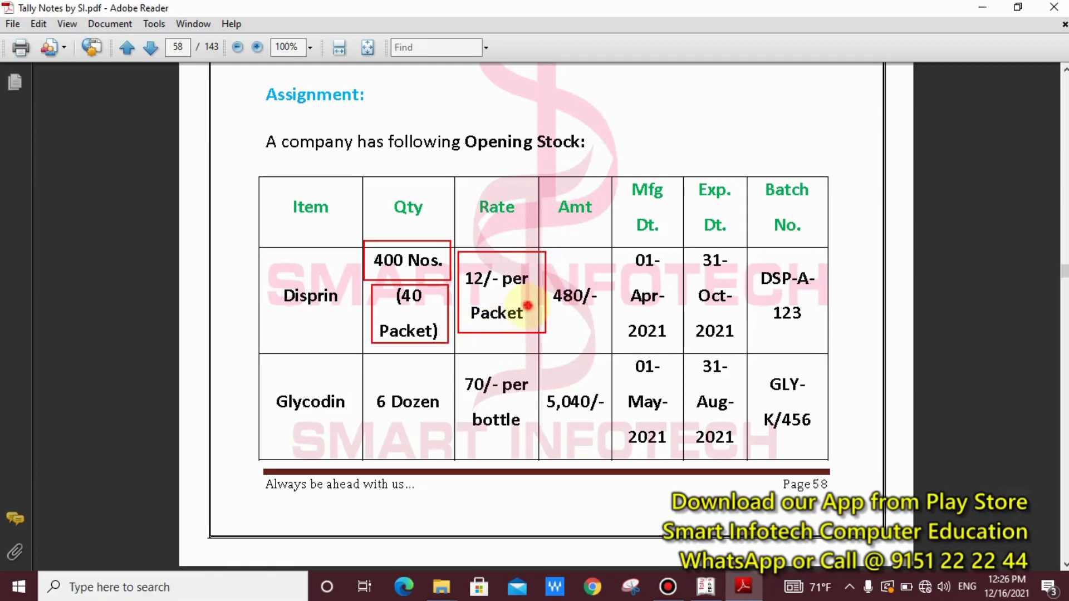
left_click_drag(528, 306, 567, 337)
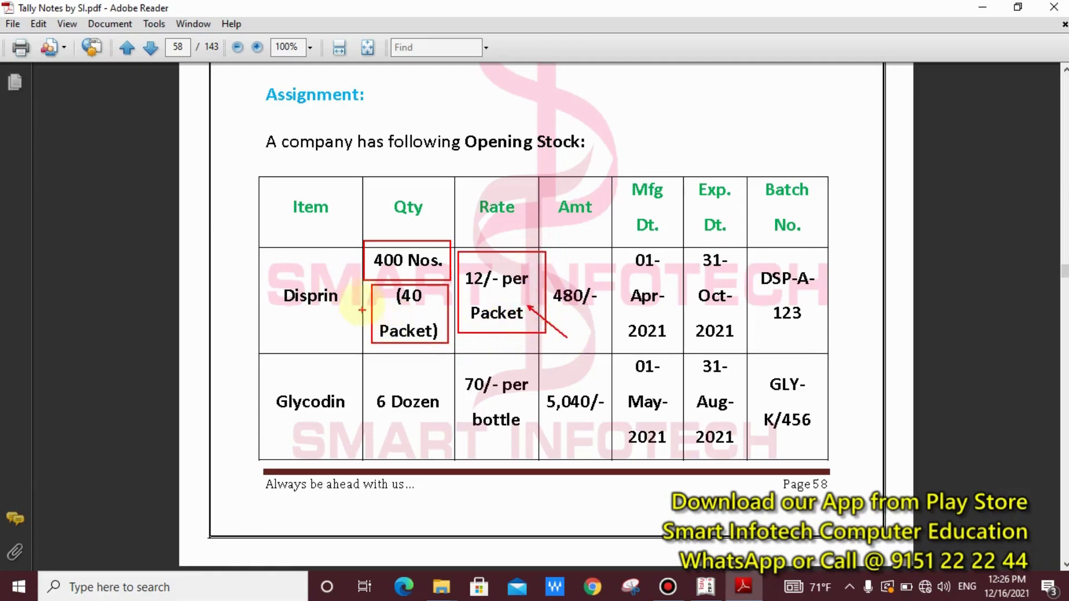
left_click_drag(367, 284, 450, 347)
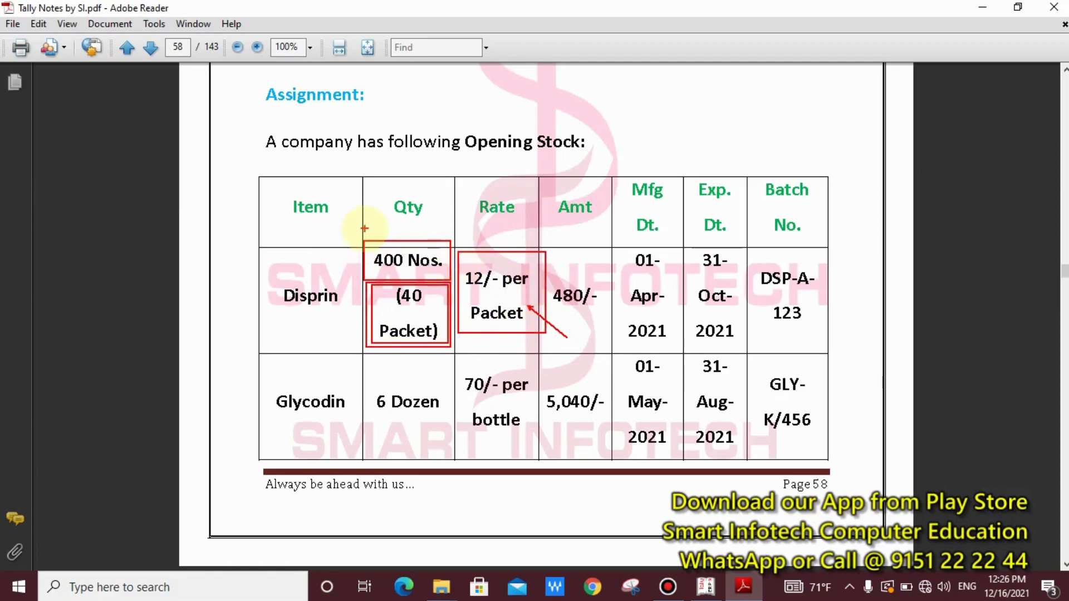
left_click_drag(340, 228, 443, 284)
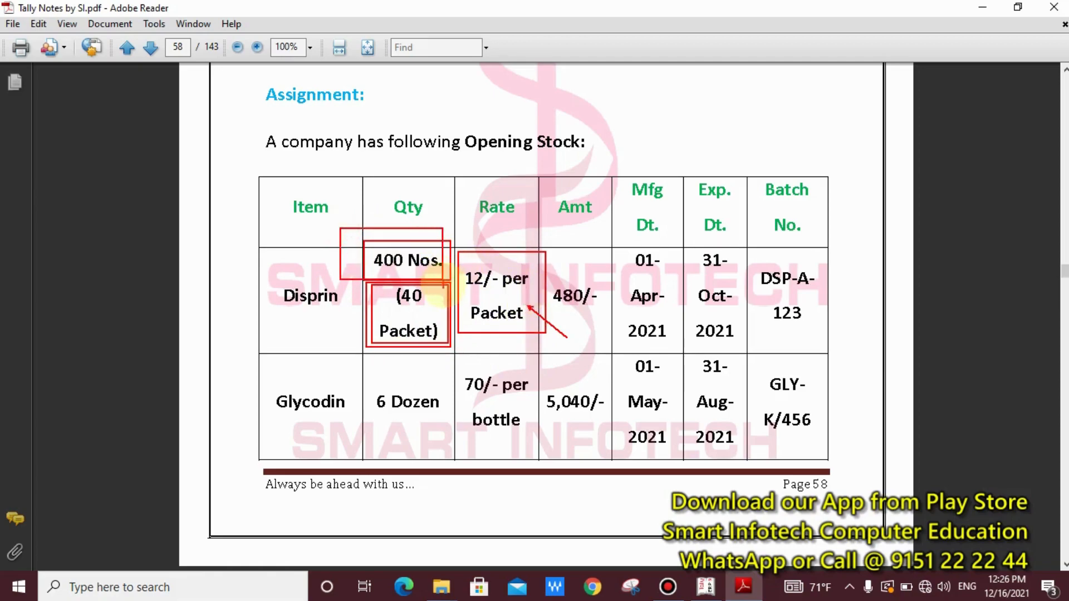
key("Escape")
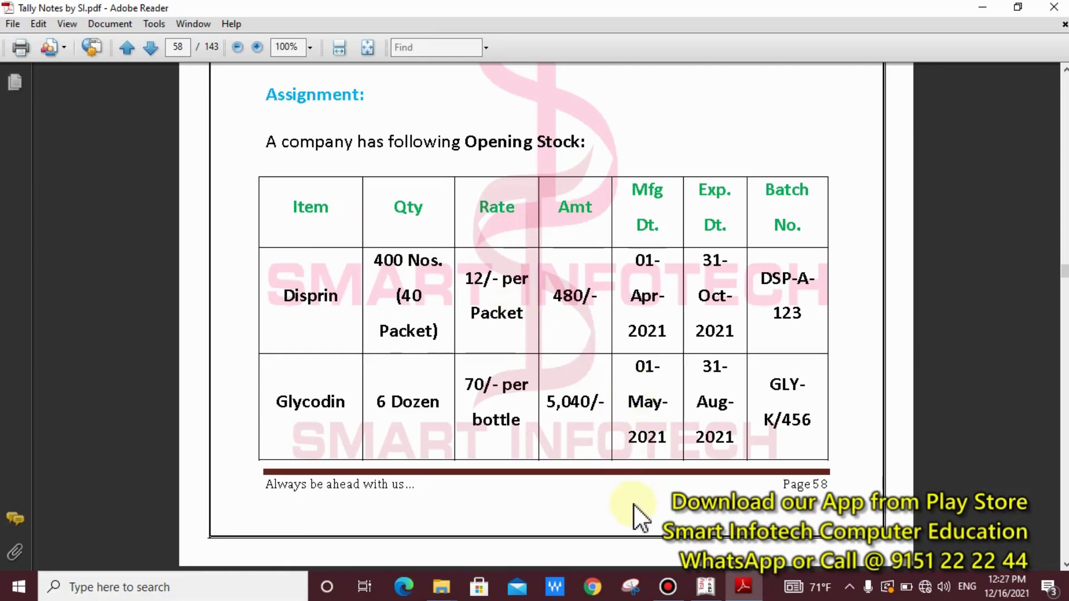
left_click(706, 588)
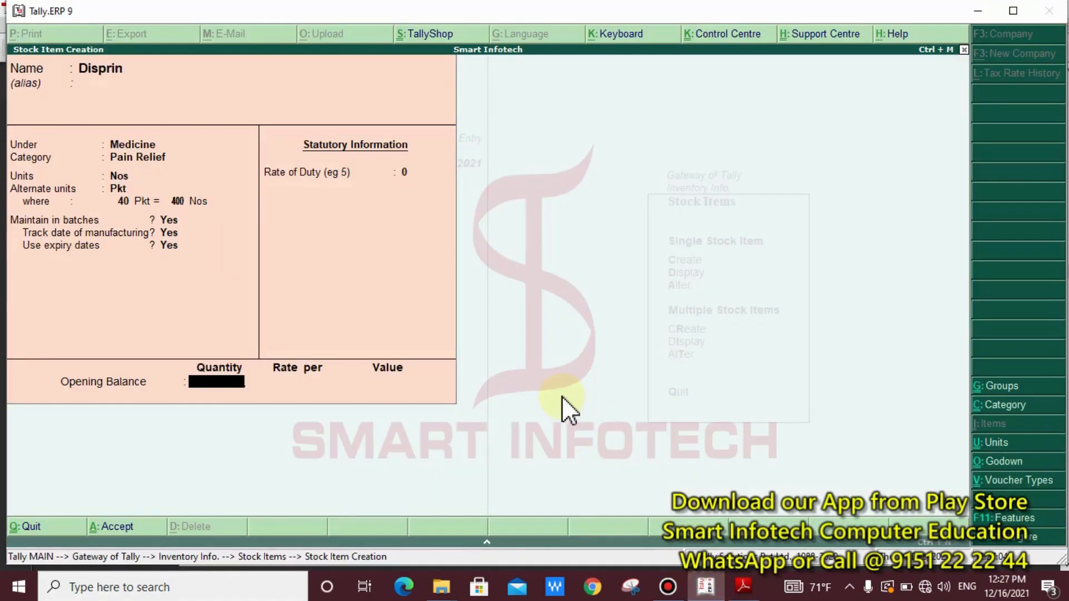
type("40pkt")
key("Return")
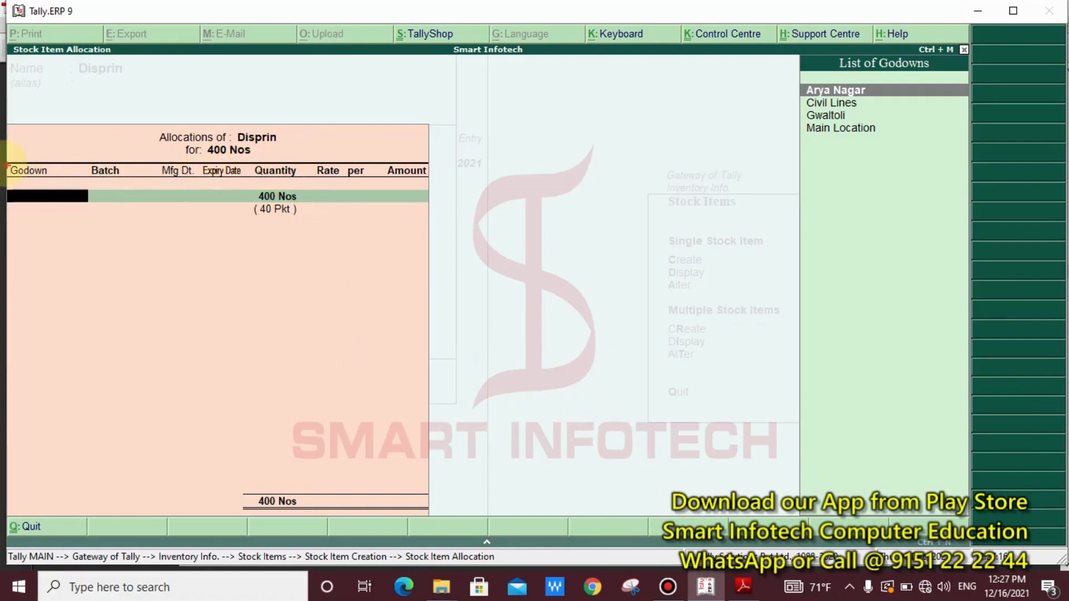
- Examine the godown, batch, manufacturing date, expiry date and quantity columns of Disprin's allocation, along with the list of godowns
left_click_drag(5, 144, 71, 246)
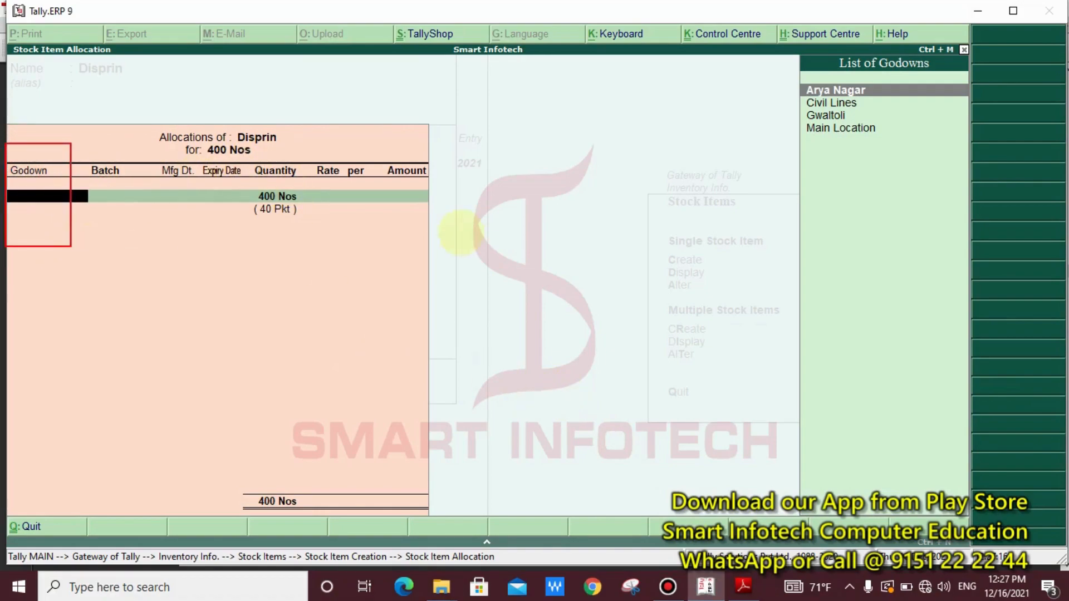
left_click_drag(778, 75, 902, 145)
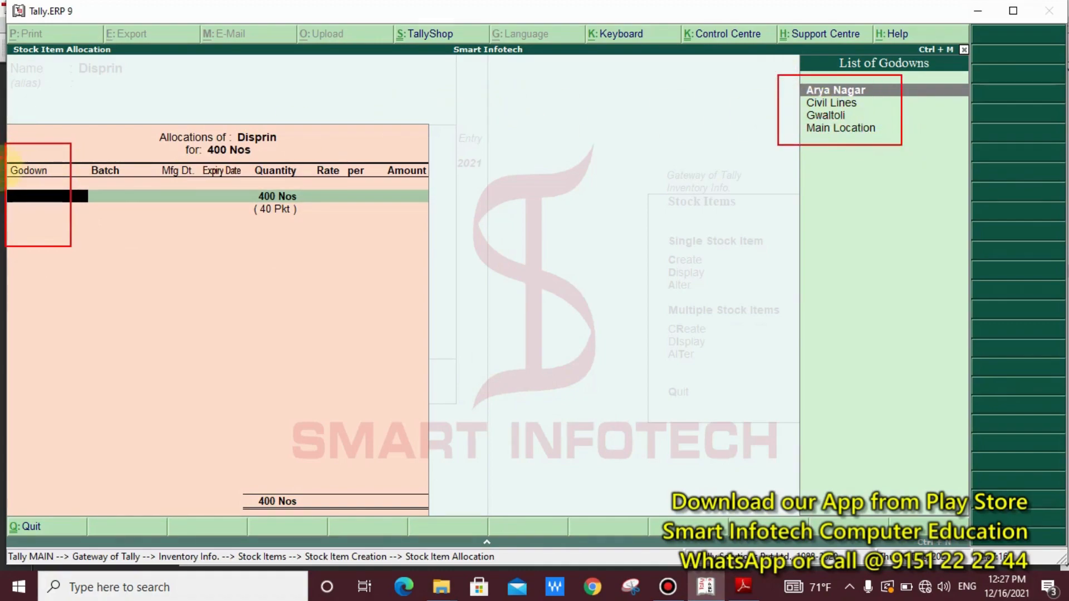
left_click_drag(76, 154, 138, 217)
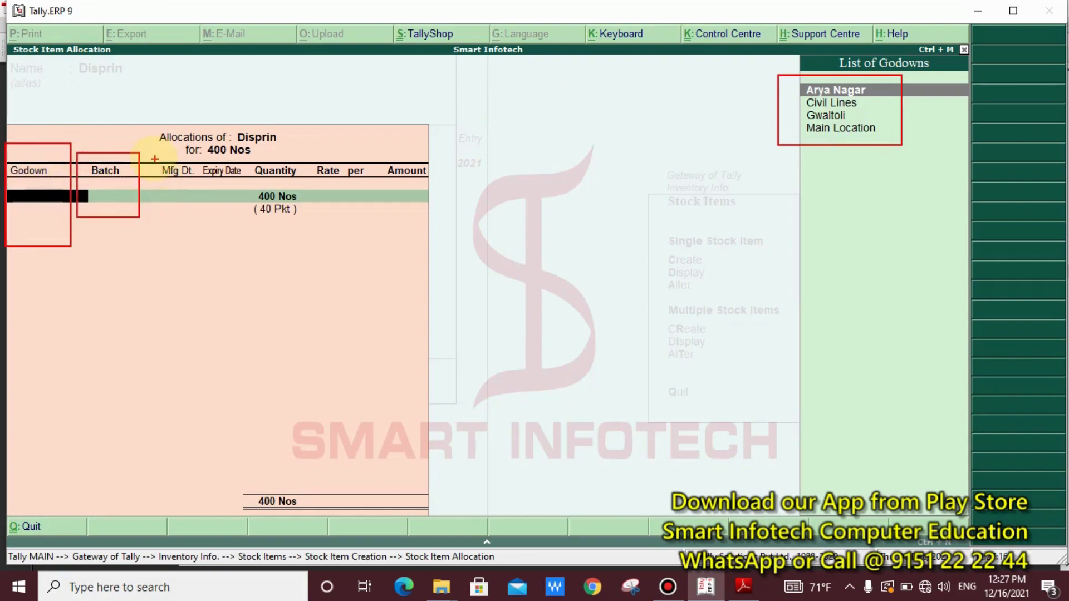
left_click_drag(153, 158, 198, 213)
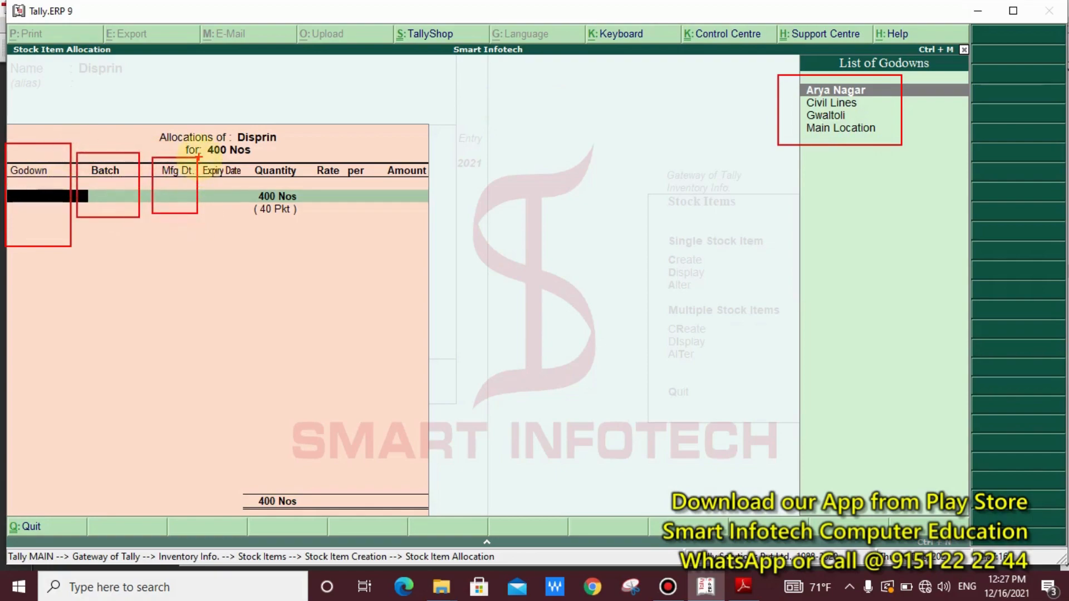
left_click_drag(197, 158, 244, 225)
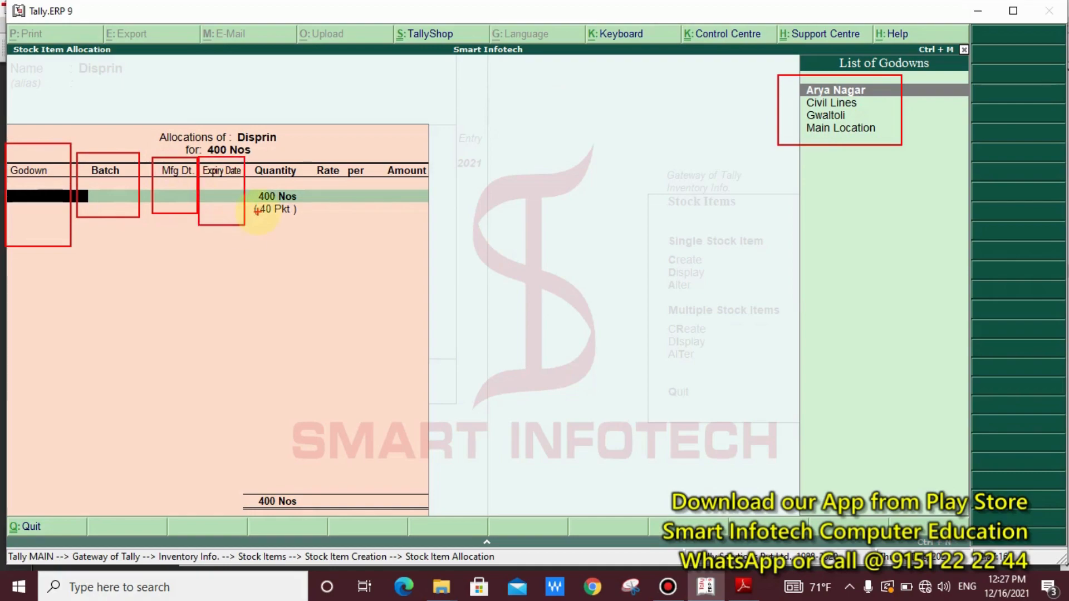
left_click_drag(253, 180, 302, 241)
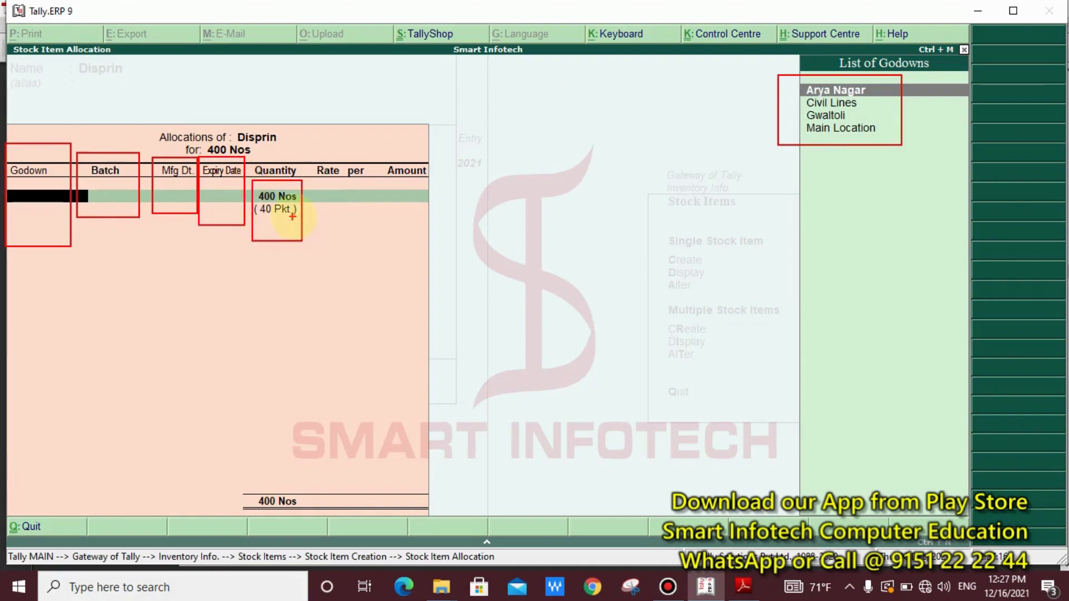
left_click_drag(240, 468, 311, 510)
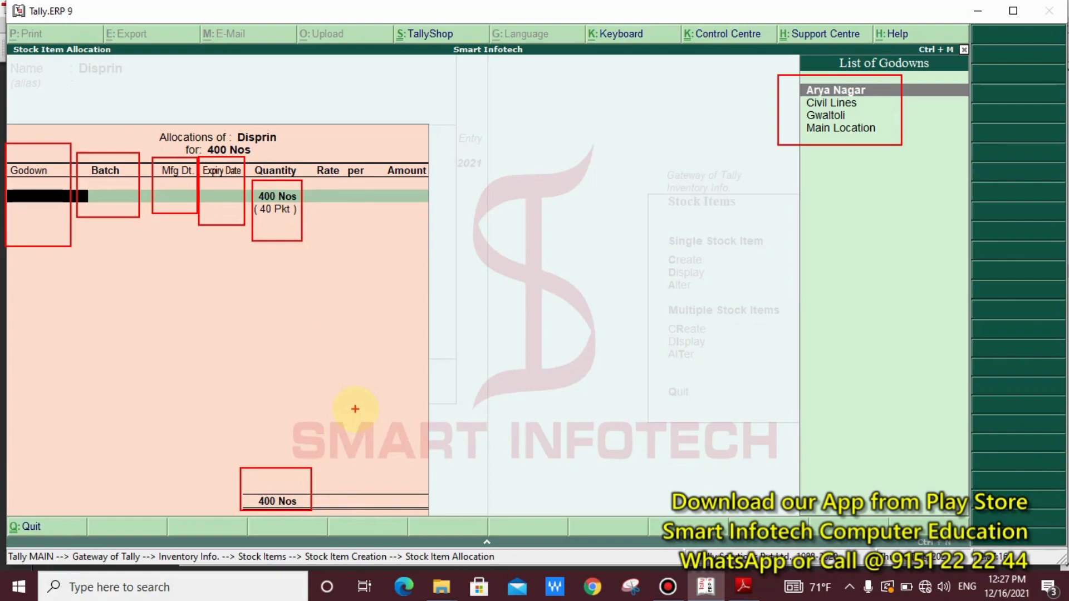
key("Escape")
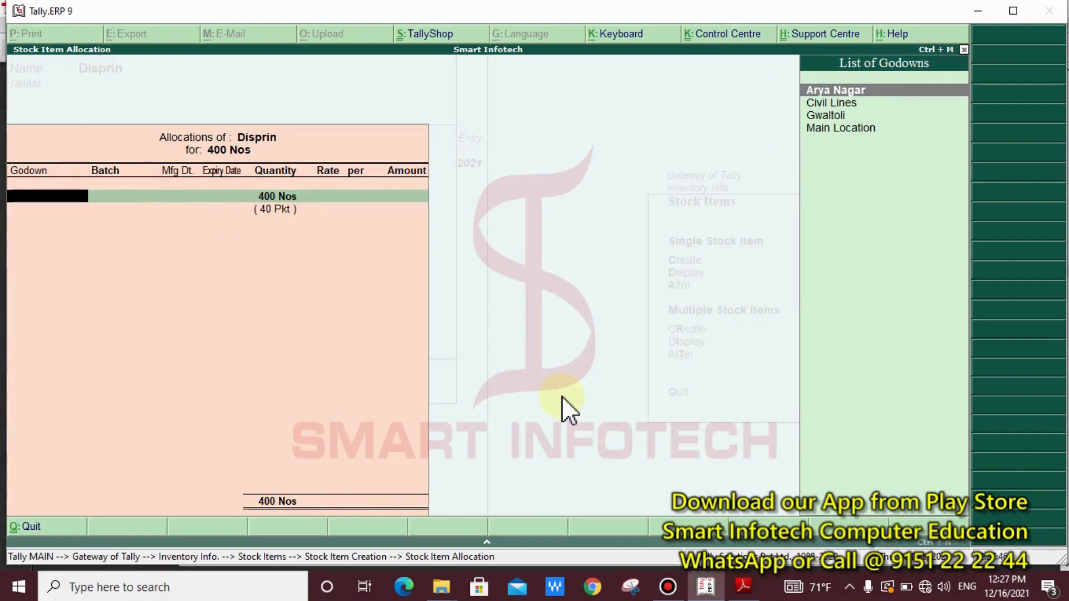
- Review the assignment's opening stock in Adobe Reader and allocate Disprin's stock to the Arya Nagar godown in Tally
left_click(743, 587)
scroll(731, 317, "up", 1)
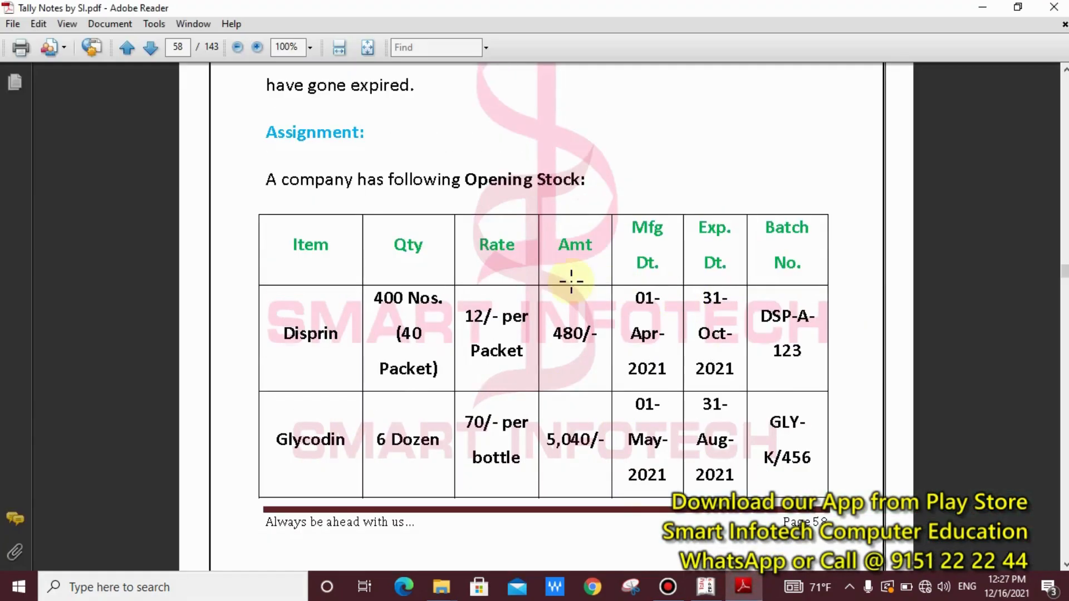
left_click_drag(605, 147, 252, 203)
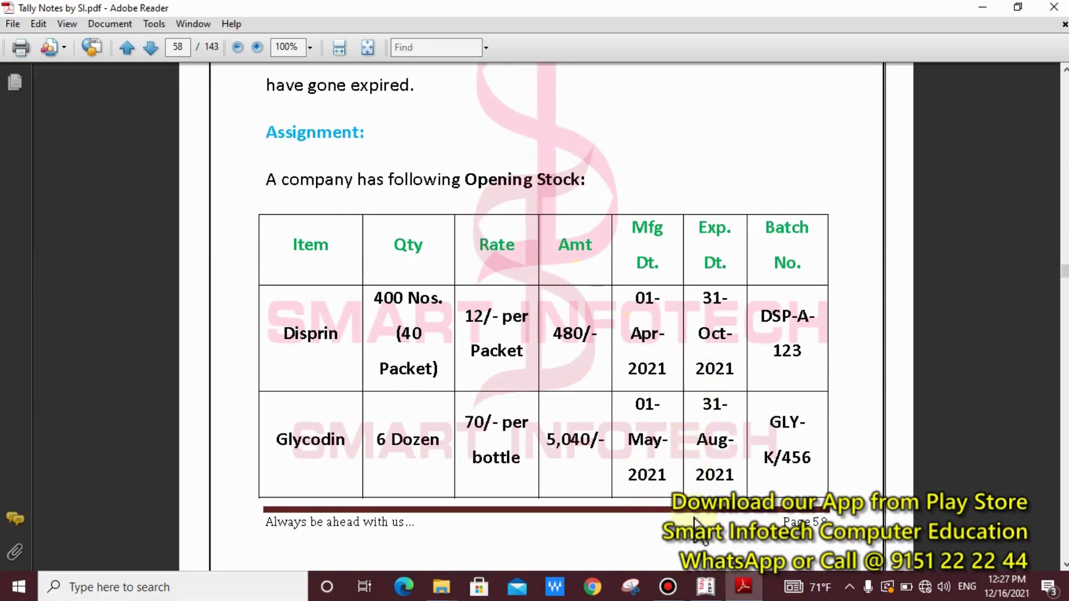
left_click(705, 585)
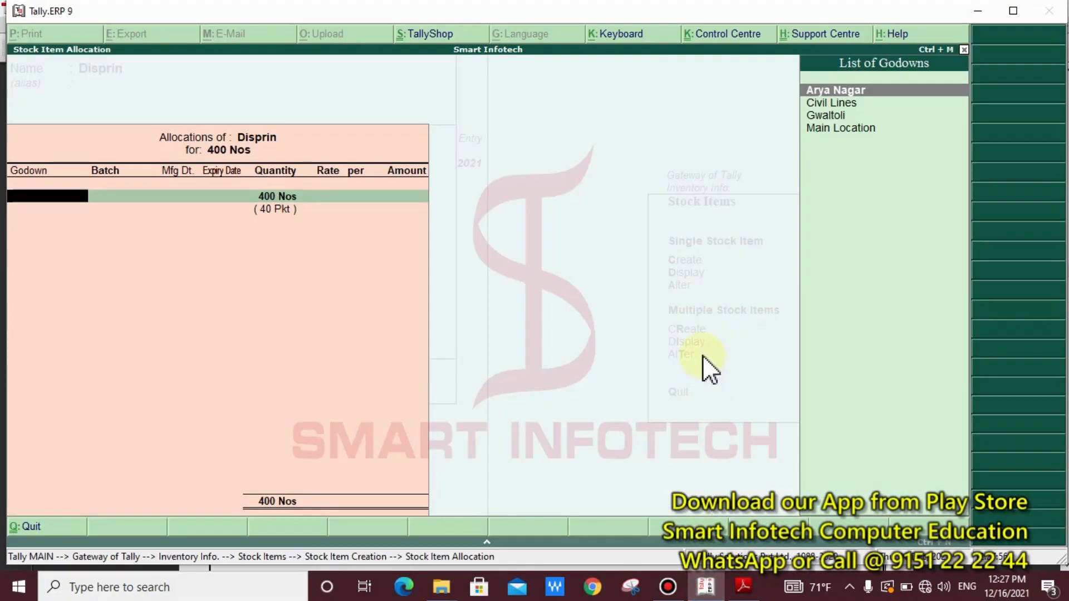
key("Return")
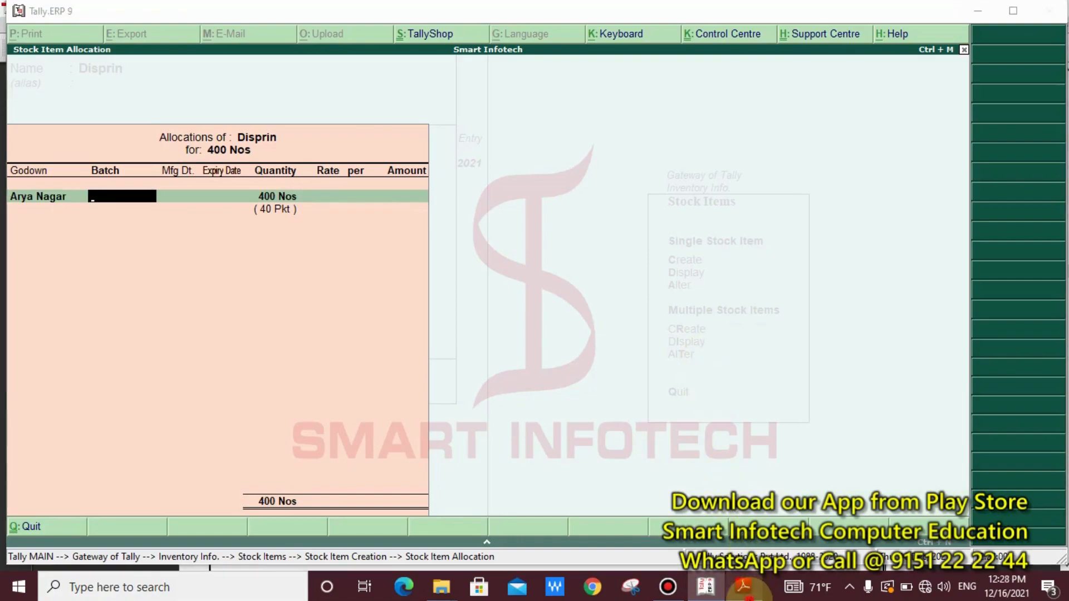
- Look up Disprin's batch number in the assignment in Adobe Reader and enter the batch as DSP-123 in Tally's Arya Nagar allocation
left_click(744, 586)
left_click_drag(758, 310, 811, 366)
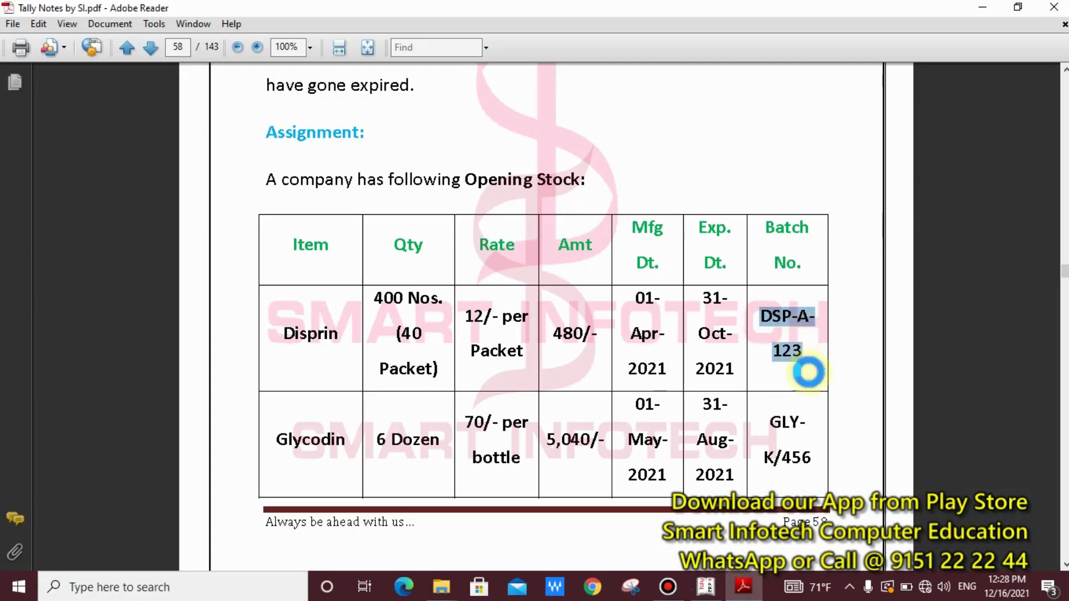
left_click(706, 585)
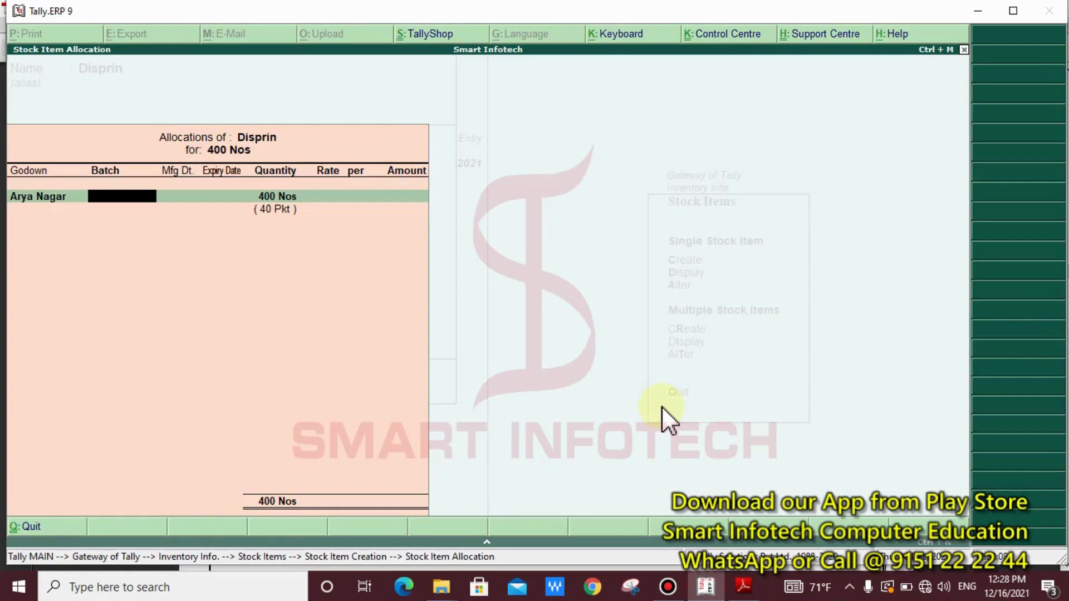
key("ctrl+alt+v")
key("BackSpace")
key("BackSpace")
key("BackSpace")
key("BackSpace")
key("BackSpace")
key("BackSpace")
key("BackSpace")
type("P-")
key("Return")
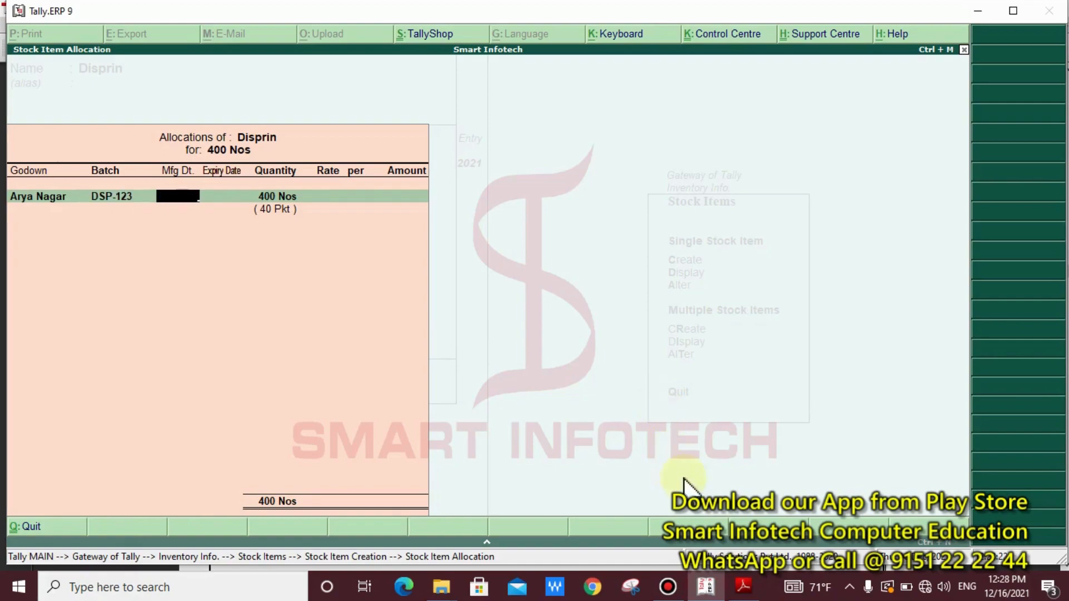
- Check Disprin's dates in the assignment, set manufacturing date 1.4.21 and expiry date 31.10.21 for the batch, and accept the 400 Nos quantity
left_click(742, 586)
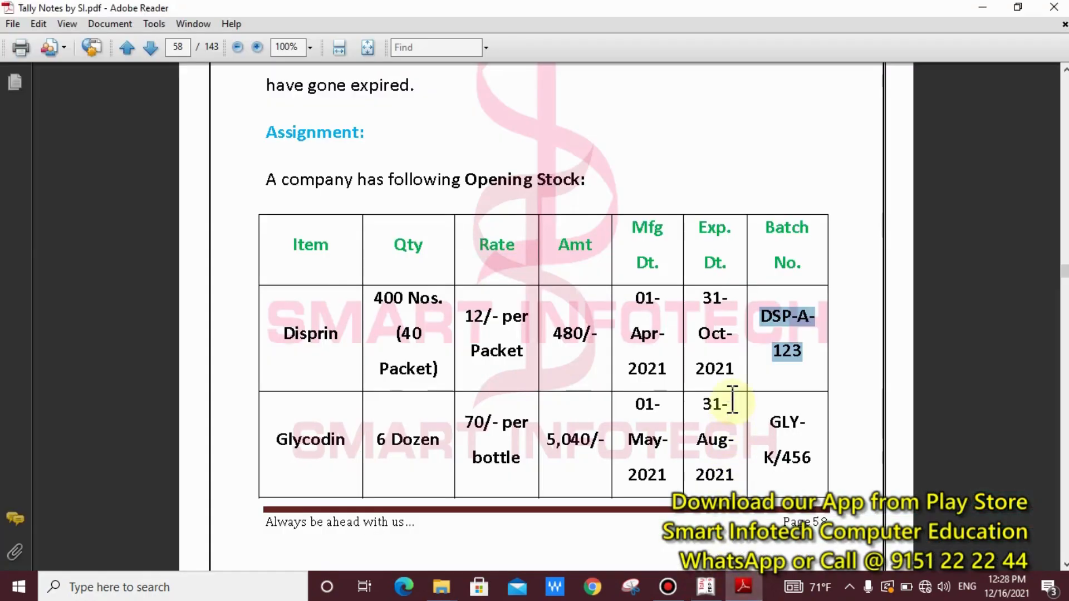
left_click(655, 323)
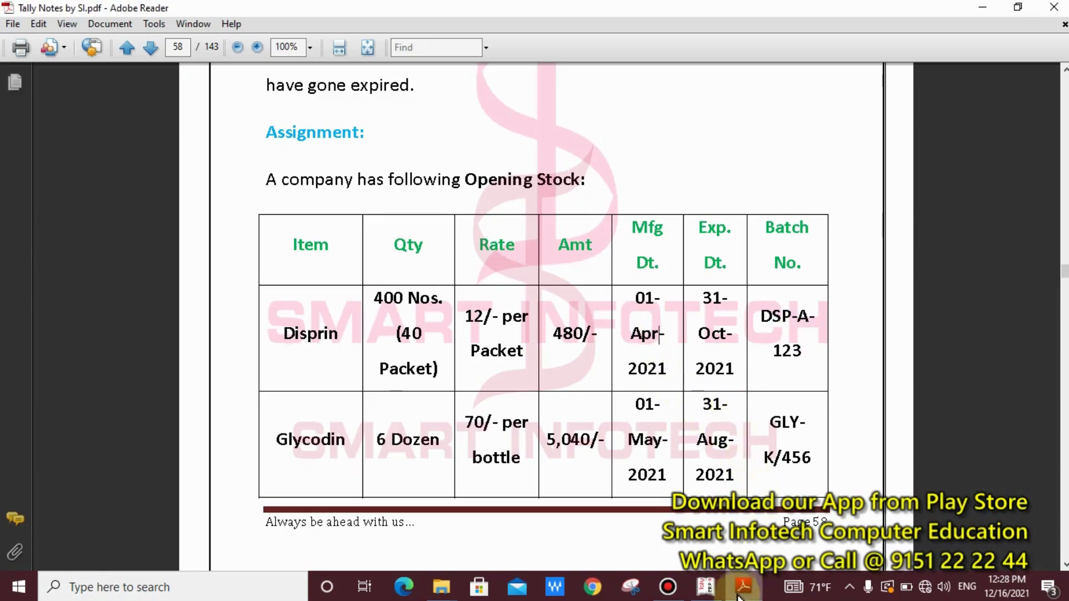
left_click(706, 588)
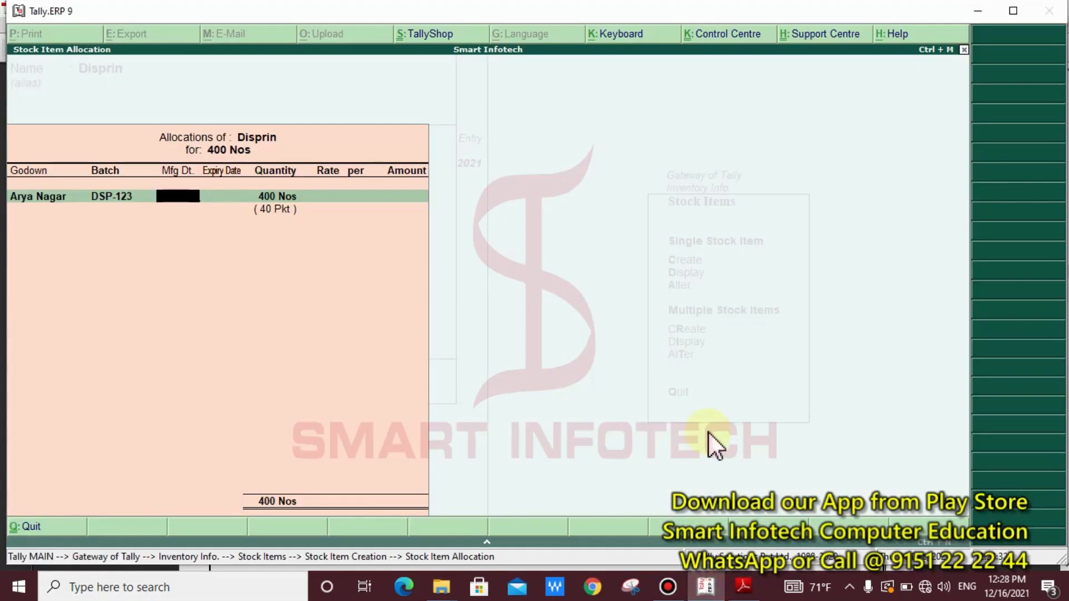
type("1.4.21")
key("Return")
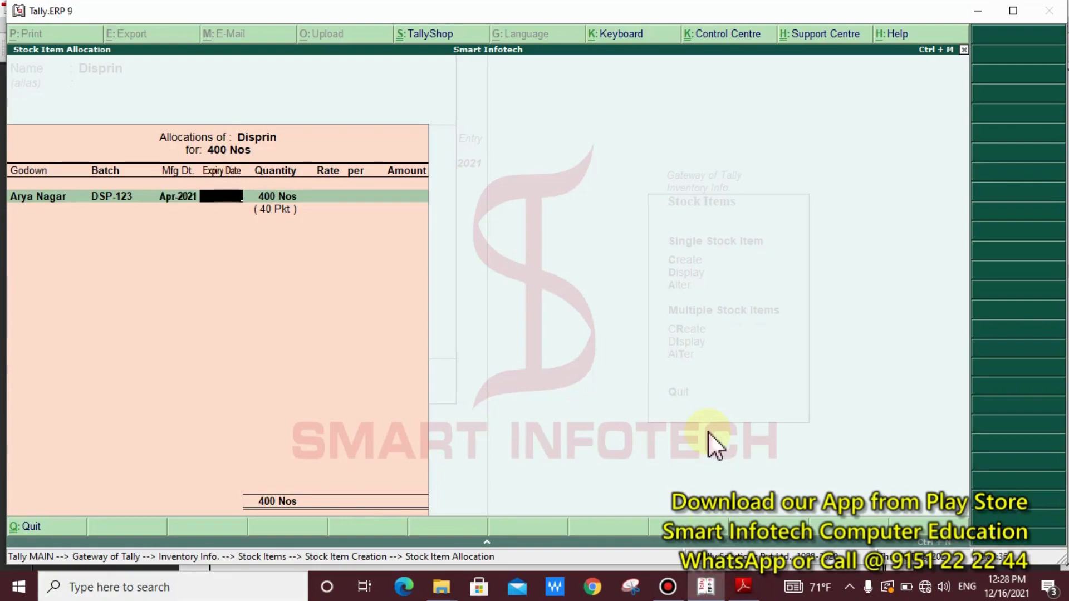
type("31.10.21")
key("Return")
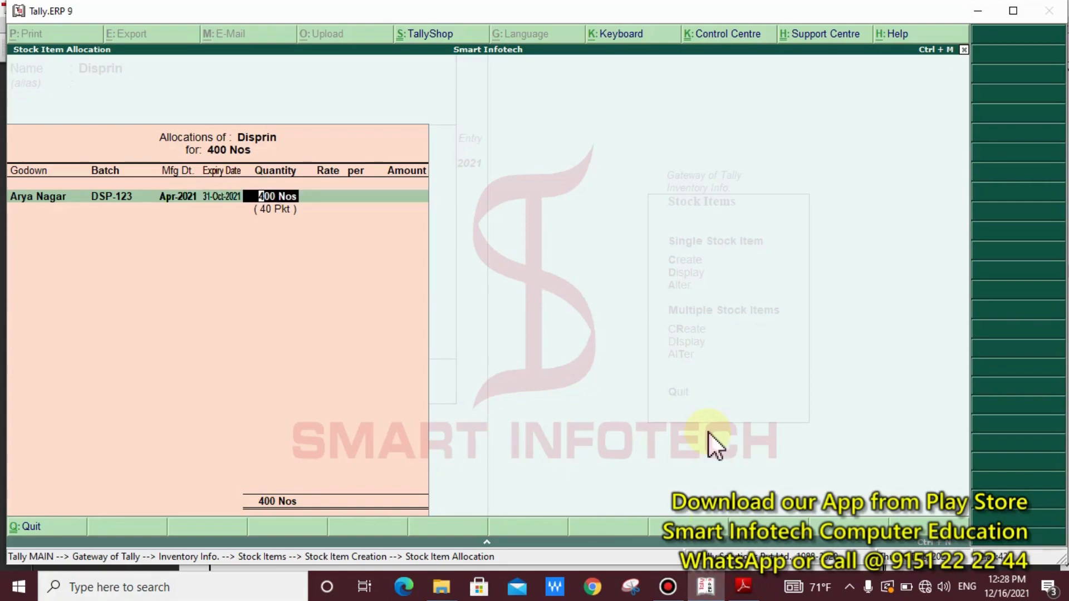
key("Return")
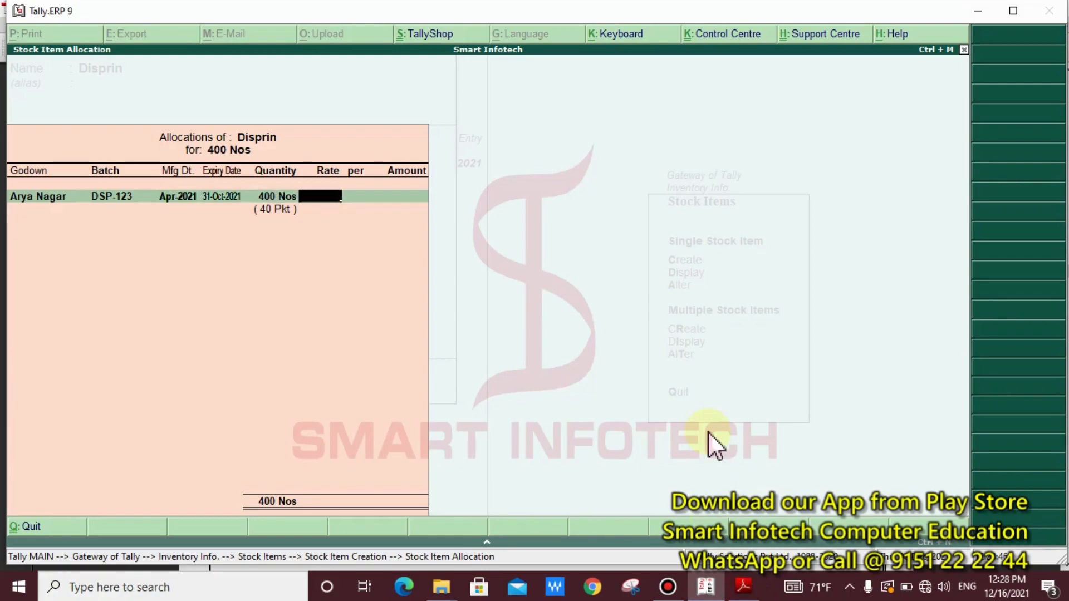
- Look up Disprin's rate in the assignment in Adobe Reader and enter 12 as the rate in Tally's allocation
left_click(744, 587)
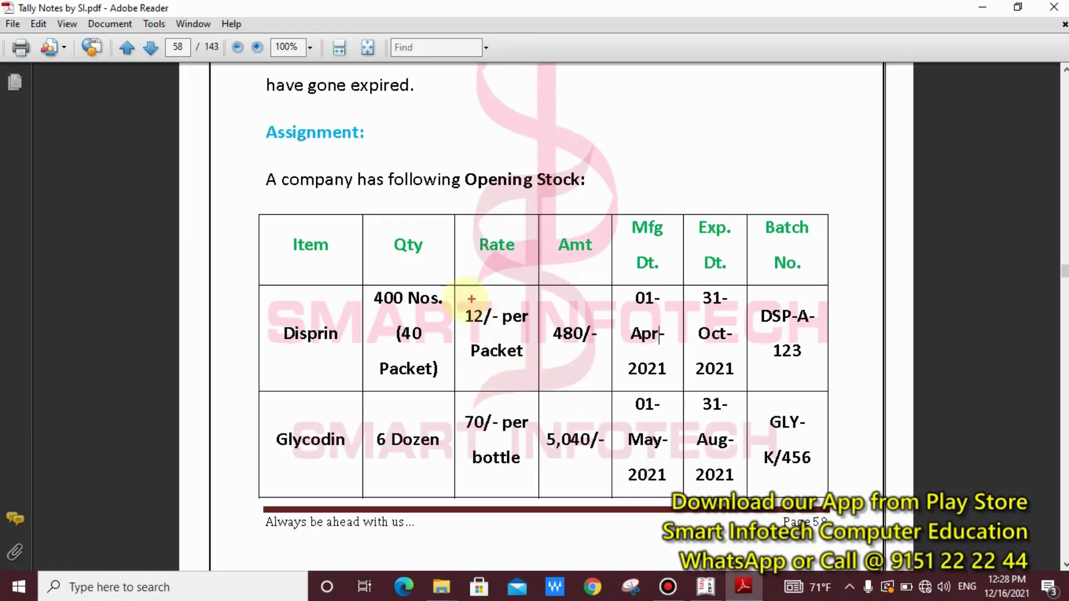
left_click(464, 301)
left_click_drag(464, 301, 535, 376)
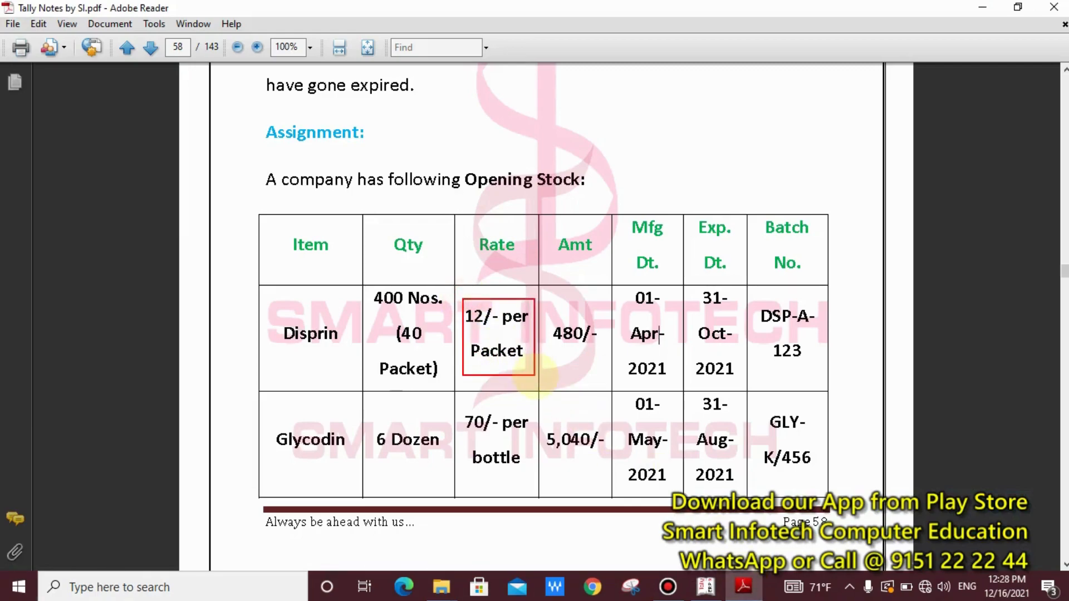
left_click(706, 587)
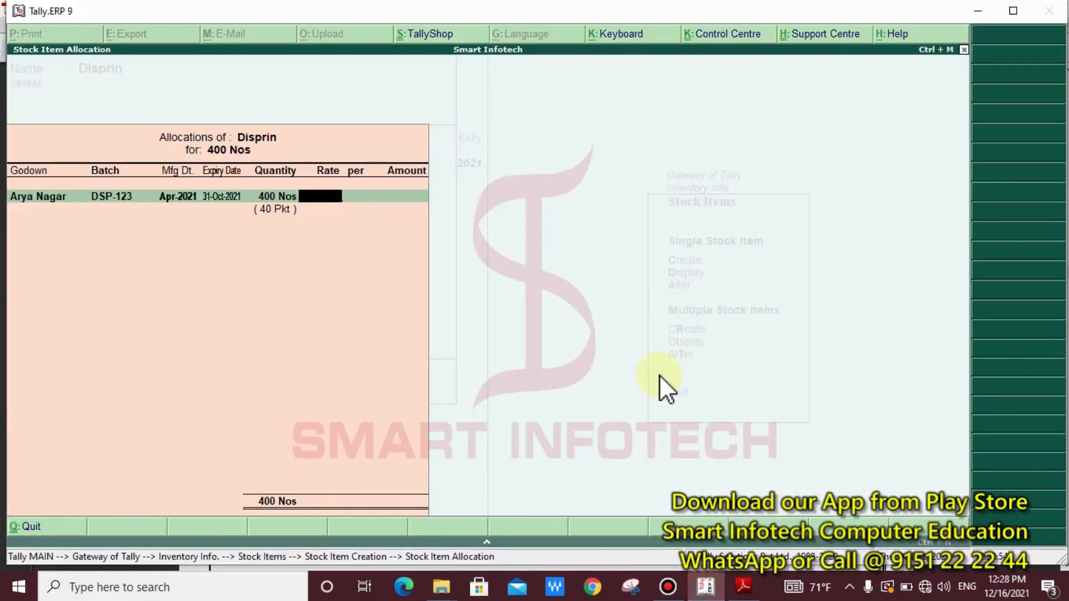
type("12")
key("Return")
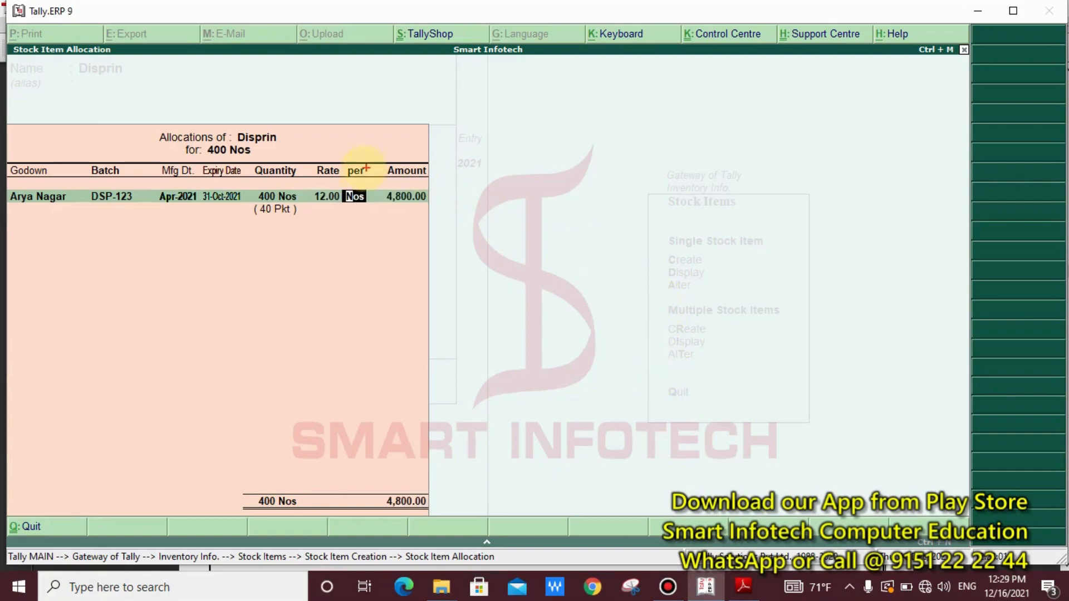
- Examine the rate, unit and amount of Disprin's allocation in Tally and compare them with the assignment's figures in Adobe Reader
left_click_drag(306, 156, 338, 210)
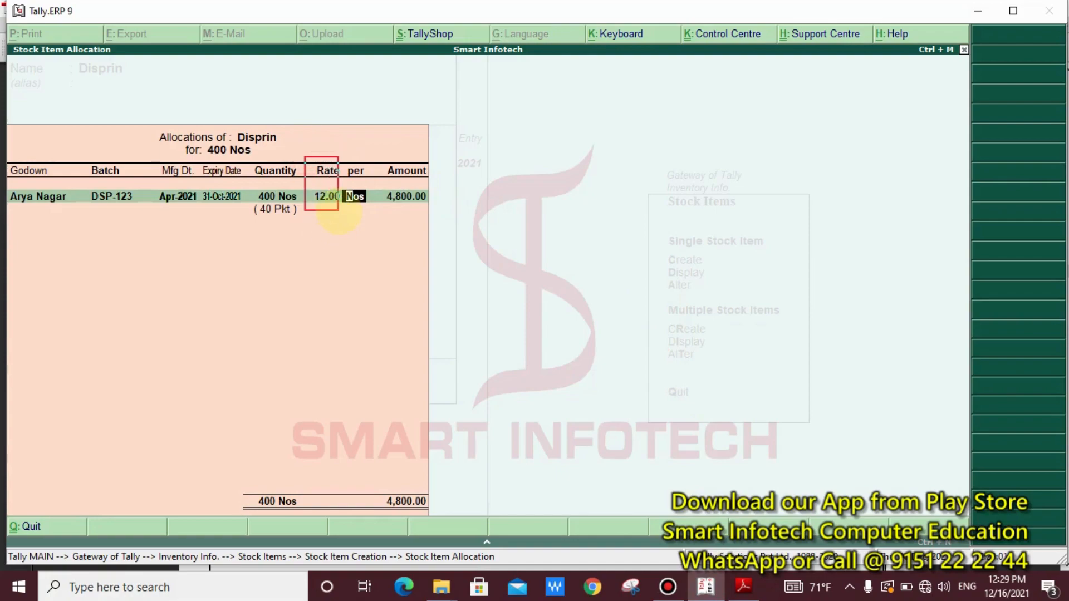
left_click_drag(343, 148, 407, 290)
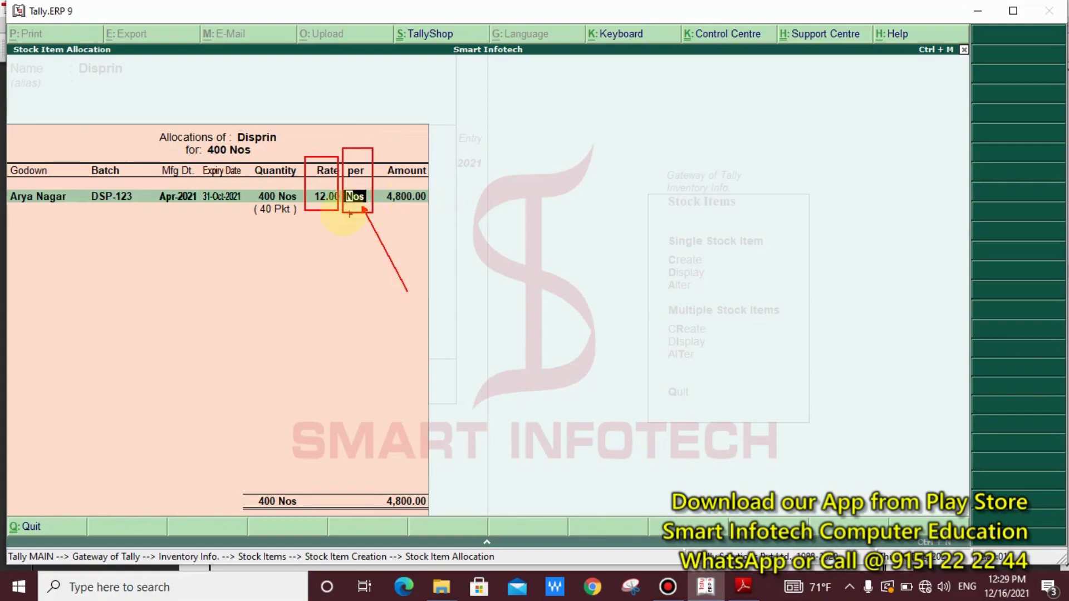
mouse_move(331, 205)
left_mouse_down()
mouse_move(330, 218)
mouse_move(320, 187)
mouse_move(275, 187)
left_mouse_up()
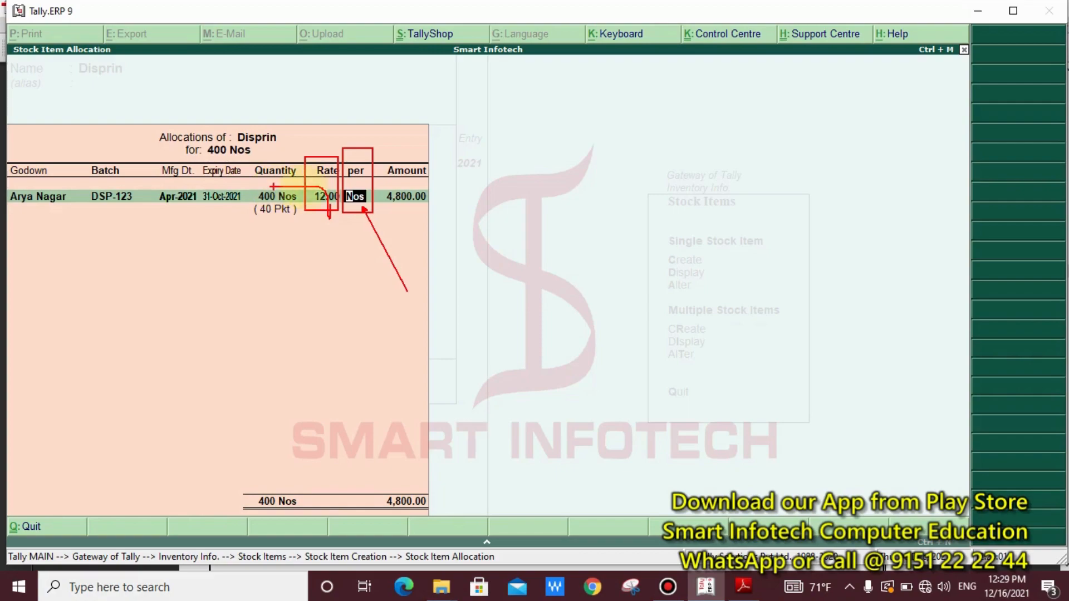
left_click_drag(464, 180, 373, 208)
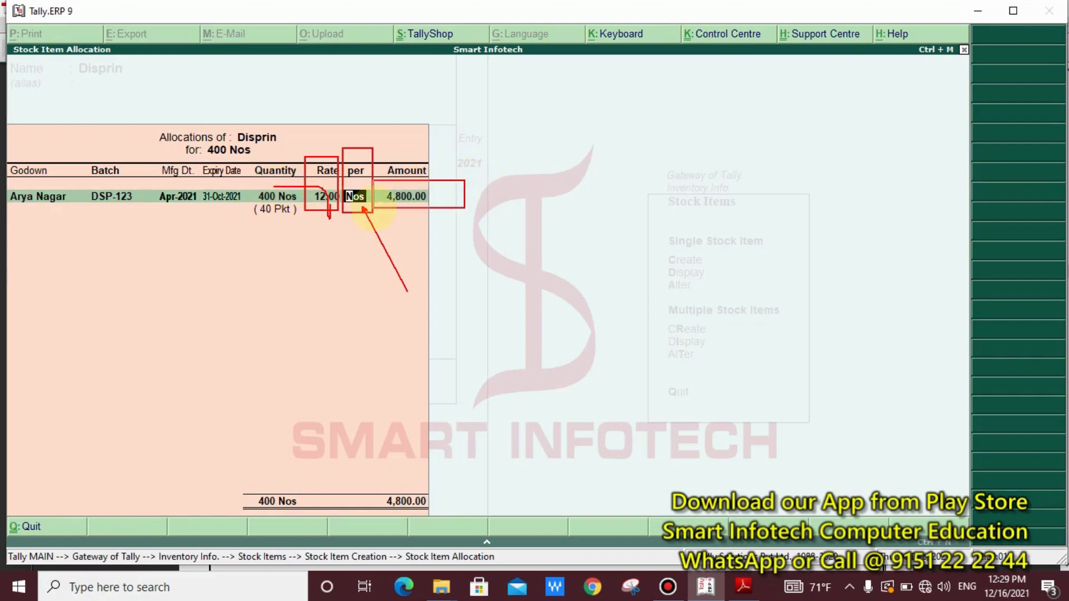
key("Escape")
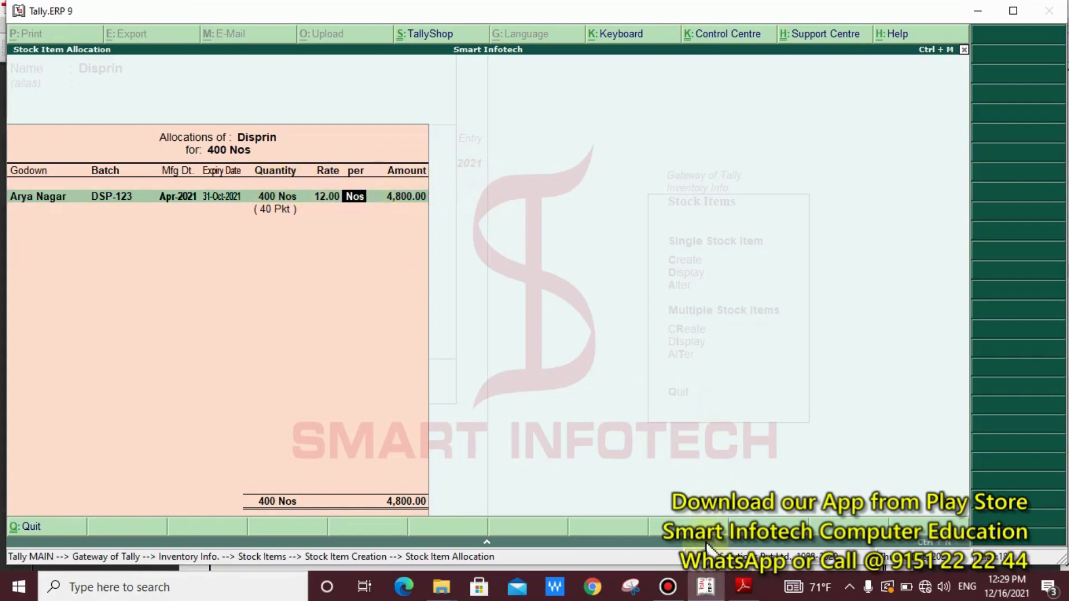
left_click(745, 587)
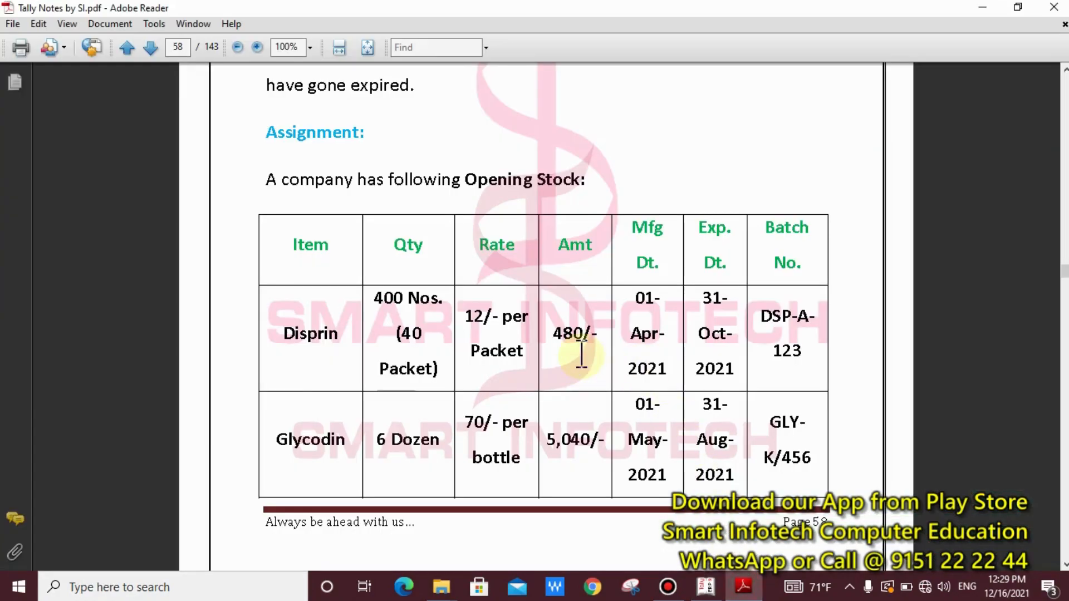
left_click_drag(542, 312, 600, 356)
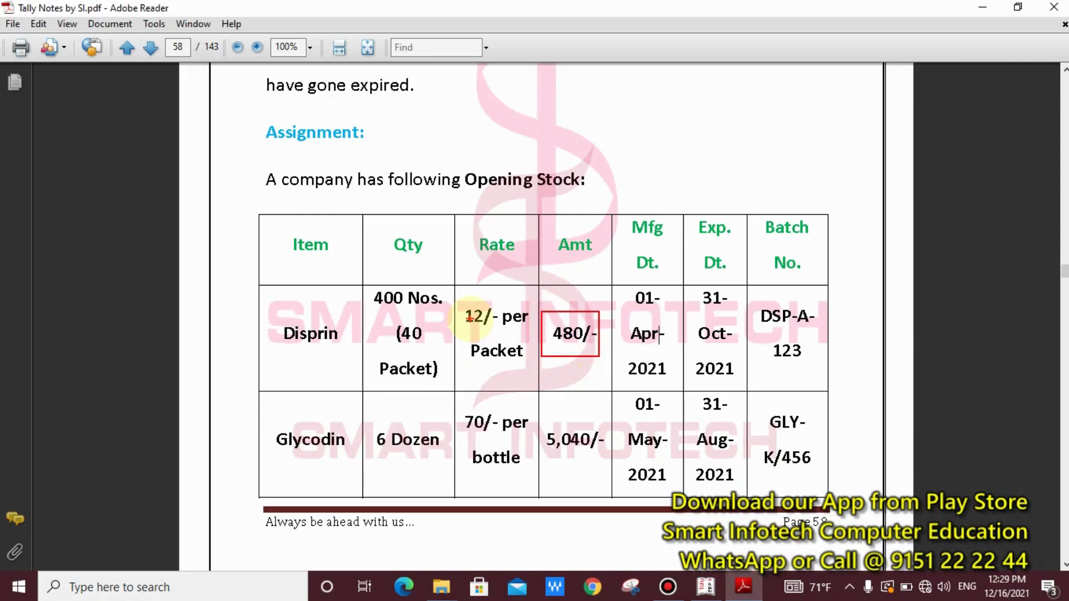
left_click_drag(462, 305, 529, 371)
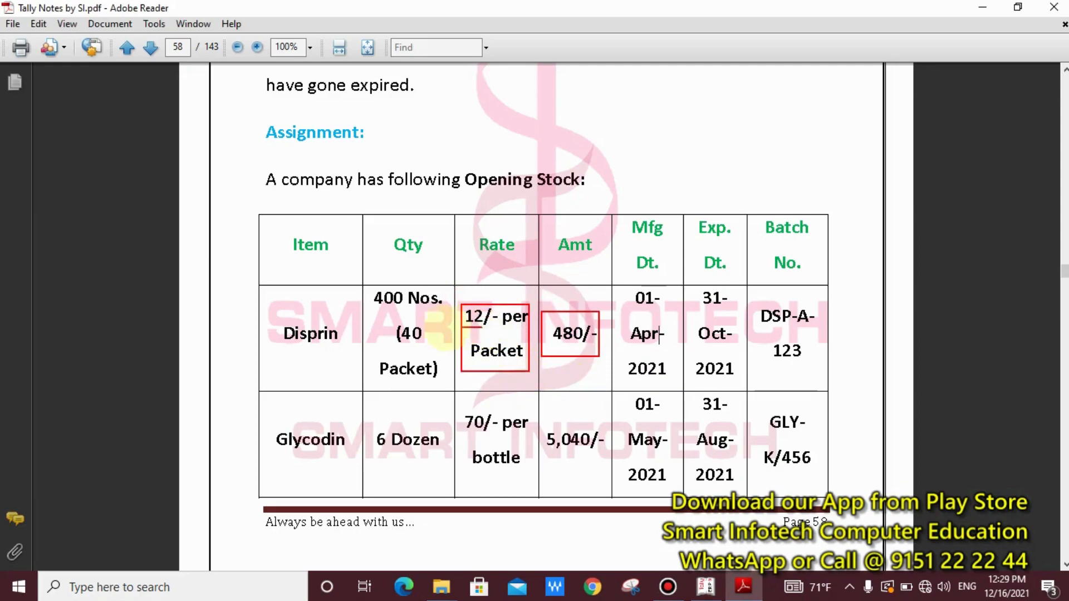
left_click_drag(482, 327, 421, 337)
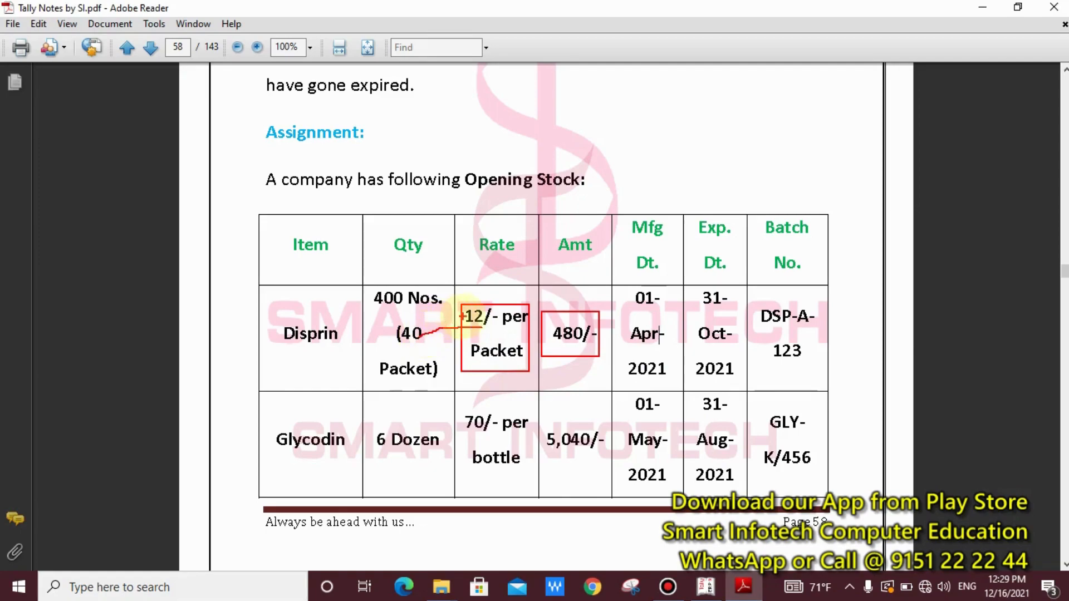
mouse_move(480, 313)
left_mouse_down()
mouse_move(407, 261)
mouse_move(405, 302)
left_mouse_up()
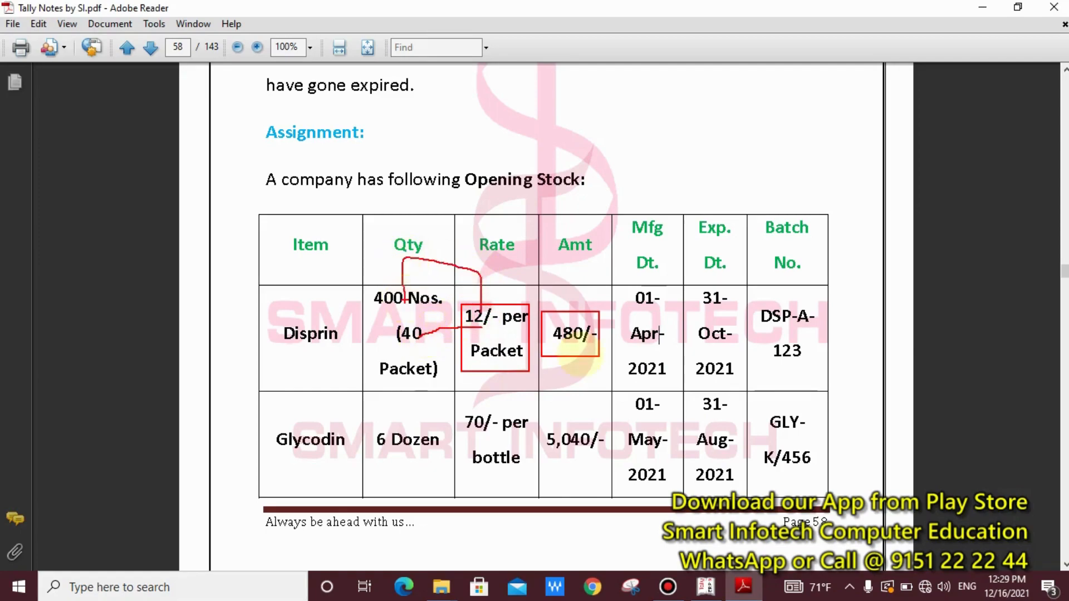
key("Escape")
left_click(705, 587)
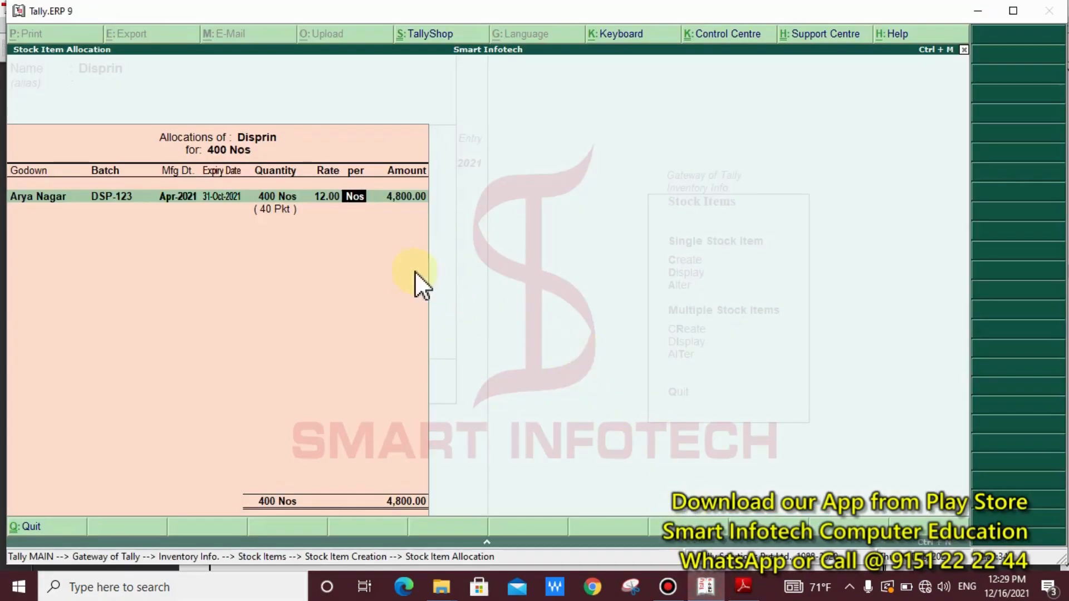
- Recheck the rate basis in Adobe Reader, set Disprin's rate unit to Pkt in Tally, and accept the allocation and stock item
left_click(744, 587)
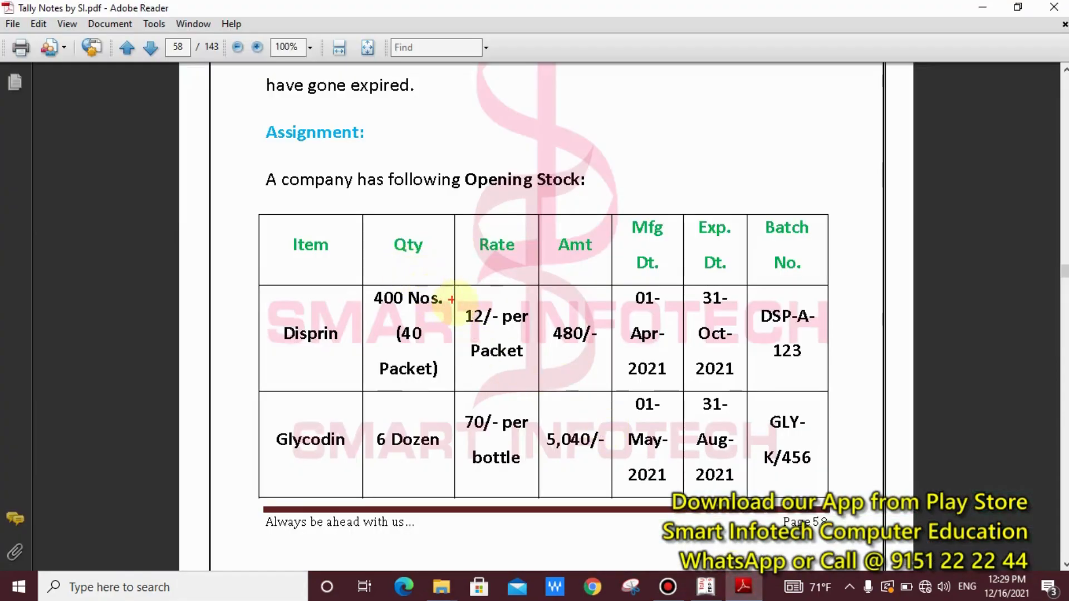
left_click_drag(455, 304, 545, 369)
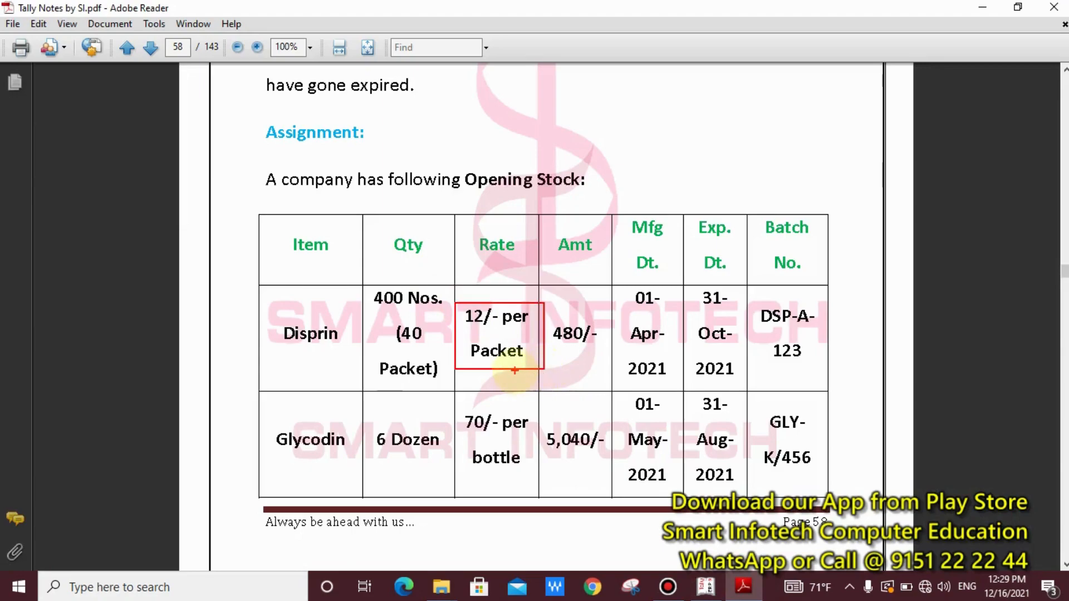
key("Escape")
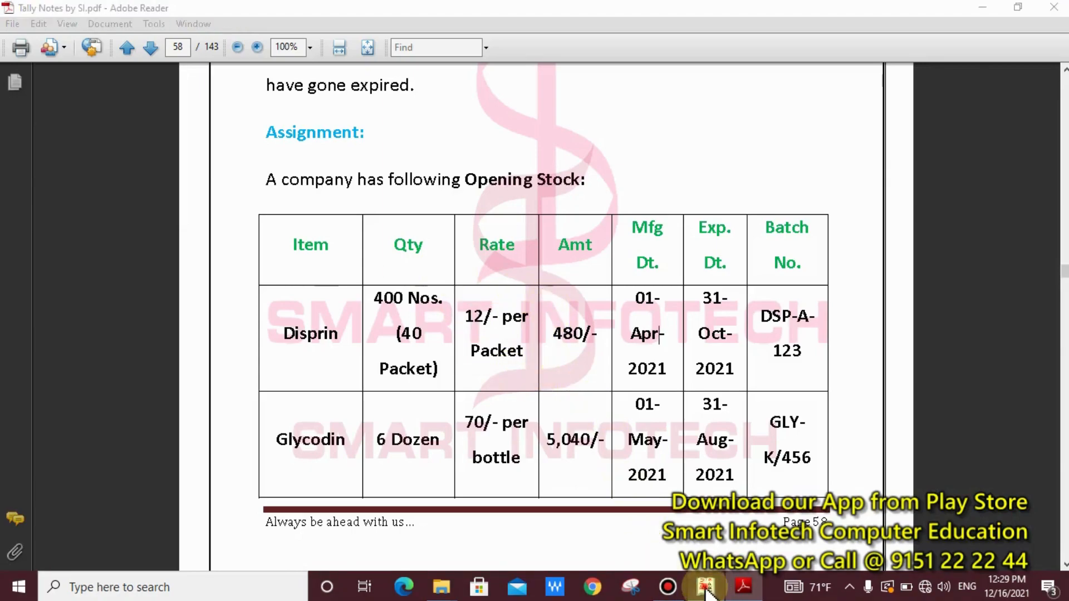
left_click(706, 587)
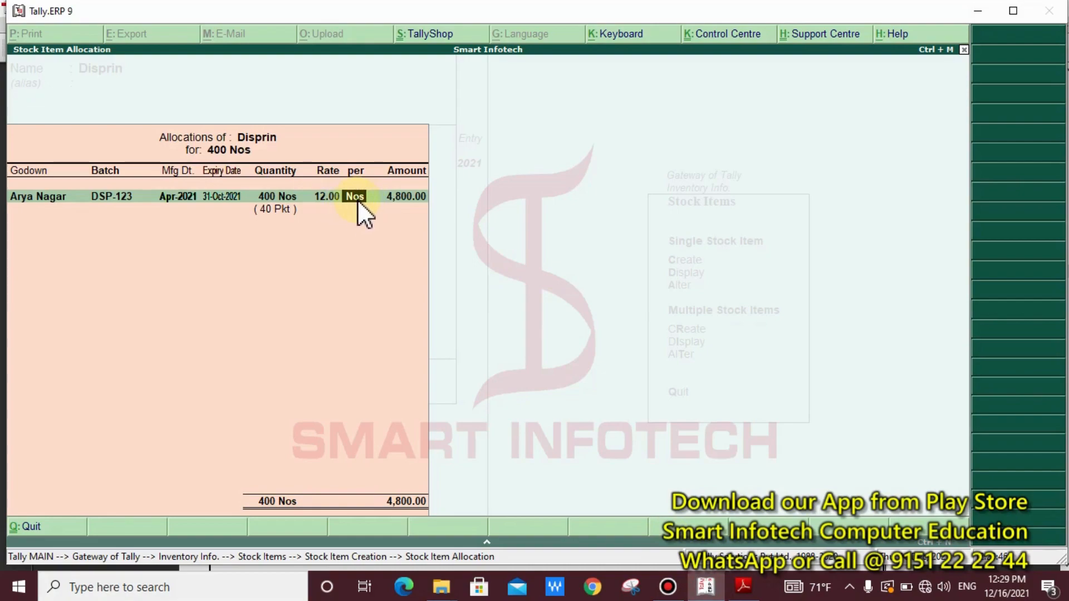
left_click_drag(368, 182, 336, 210)
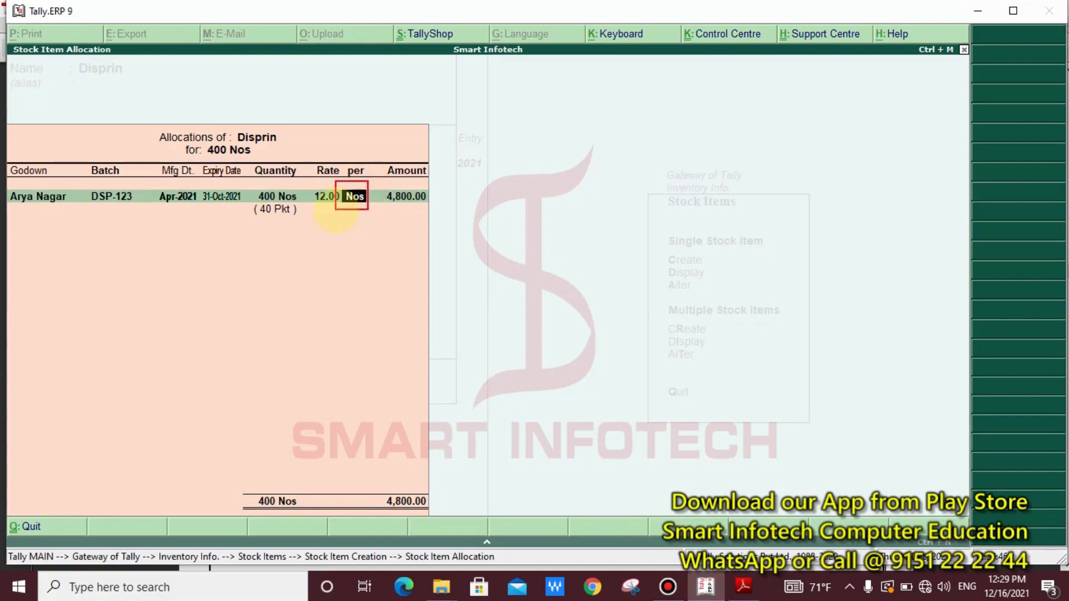
key("Escape")
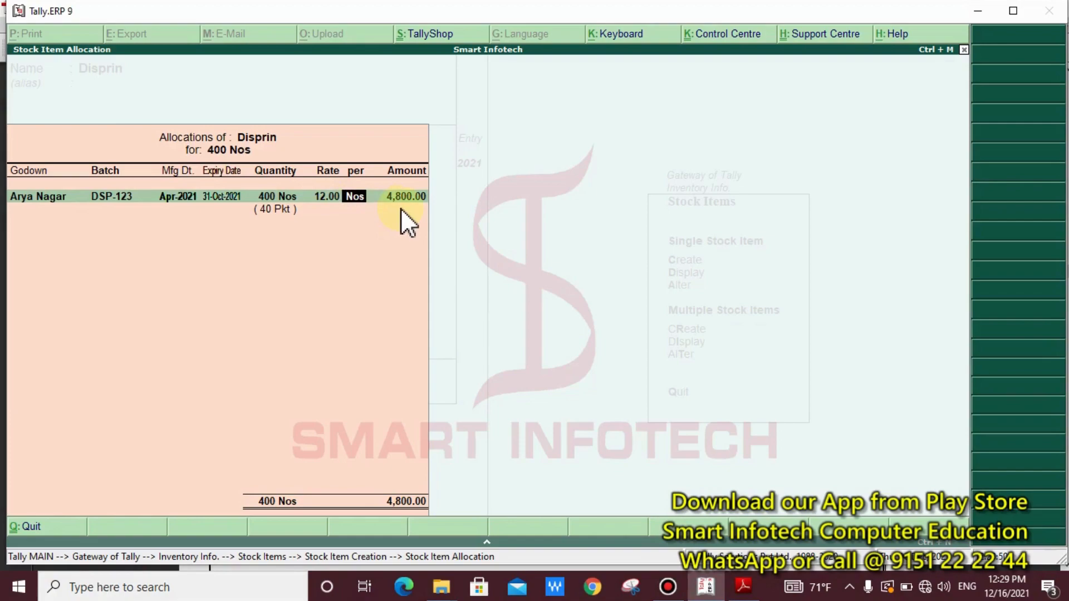
type("pkt")
key("Return")
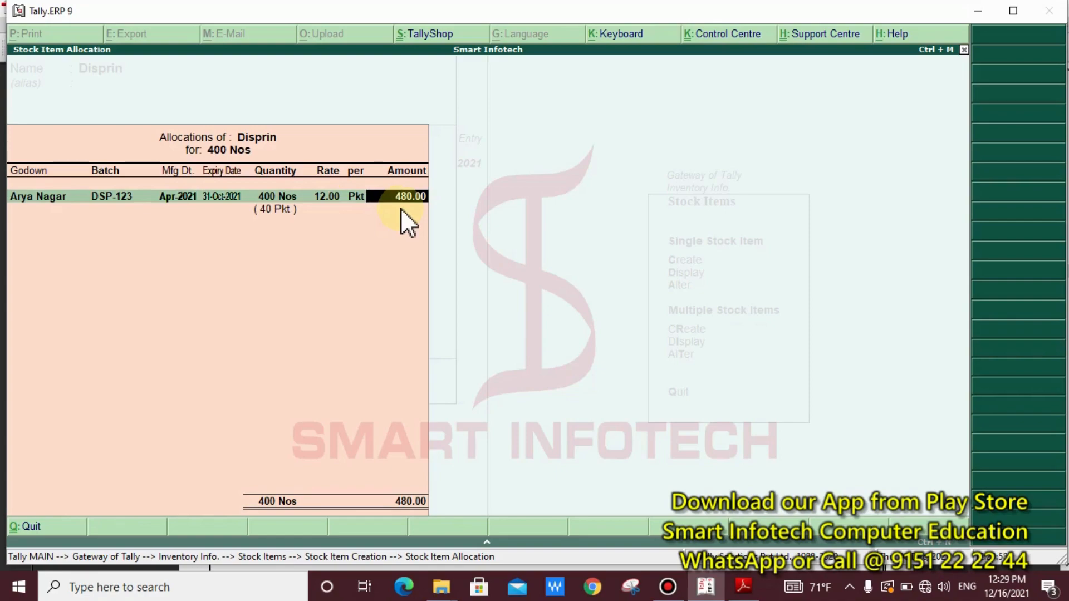
key("Return")
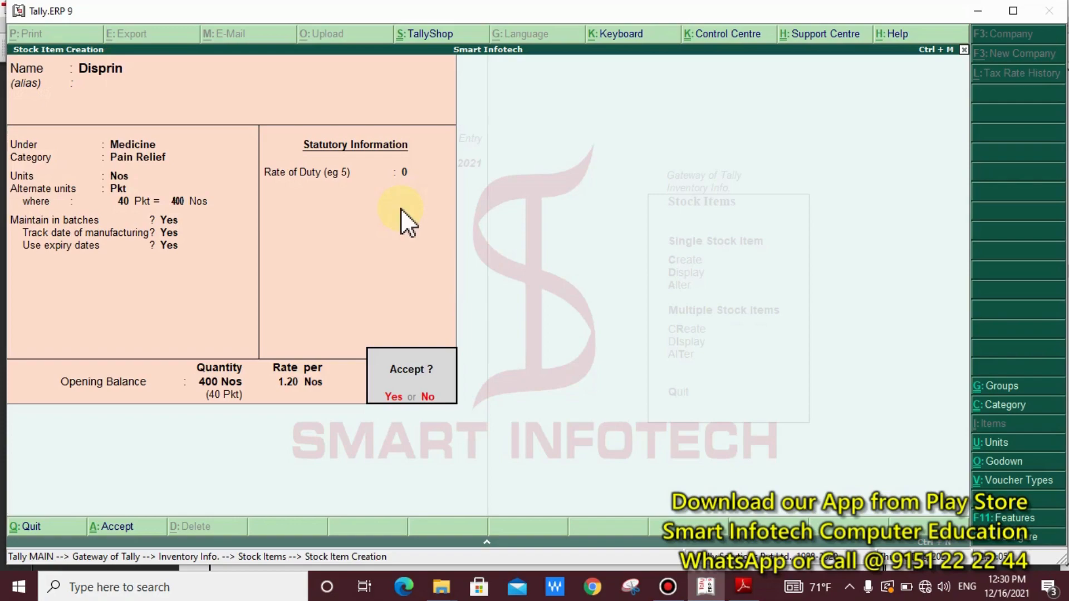
key("Return")
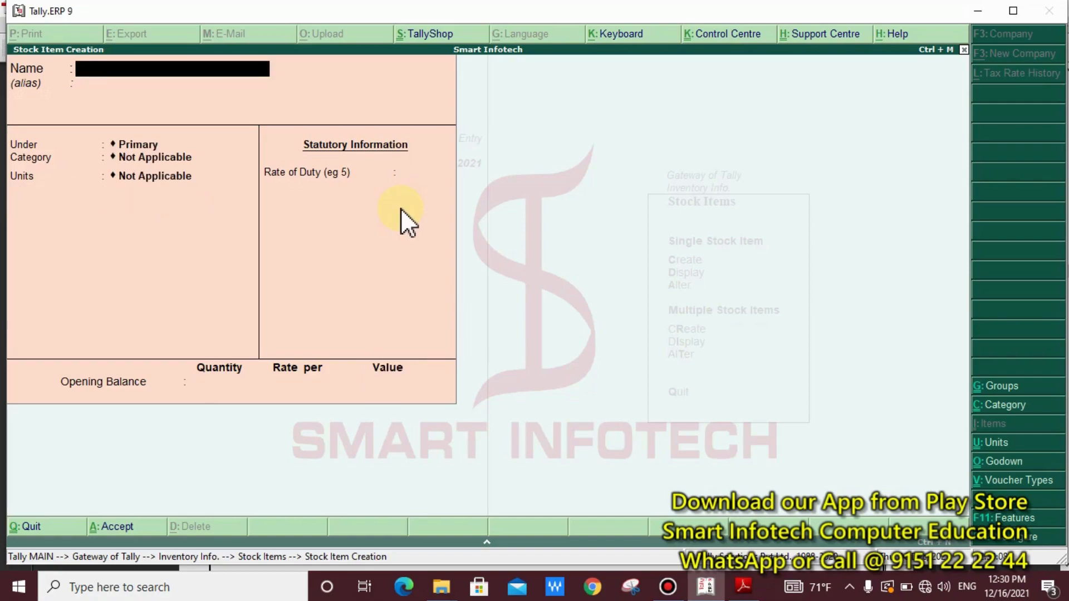
- Review Glycodin's quantity and rate in the assignment in Adobe Reader, and name the new Tally stock item Glycodin
left_click(744, 587)
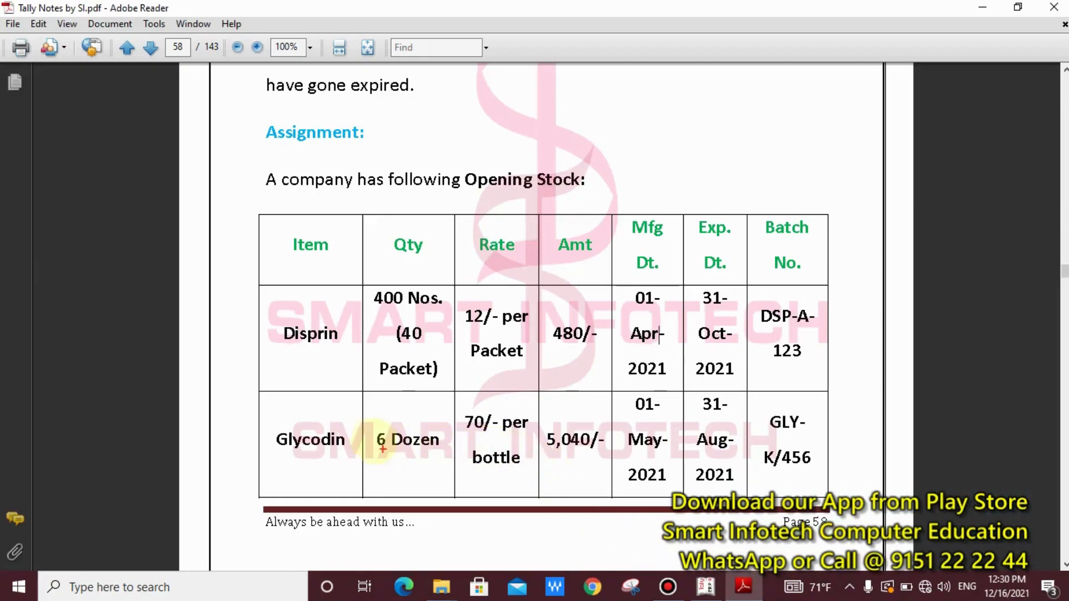
mouse_move(376, 426)
left_mouse_down()
mouse_move(390, 447)
mouse_move(451, 461)
left_mouse_up()
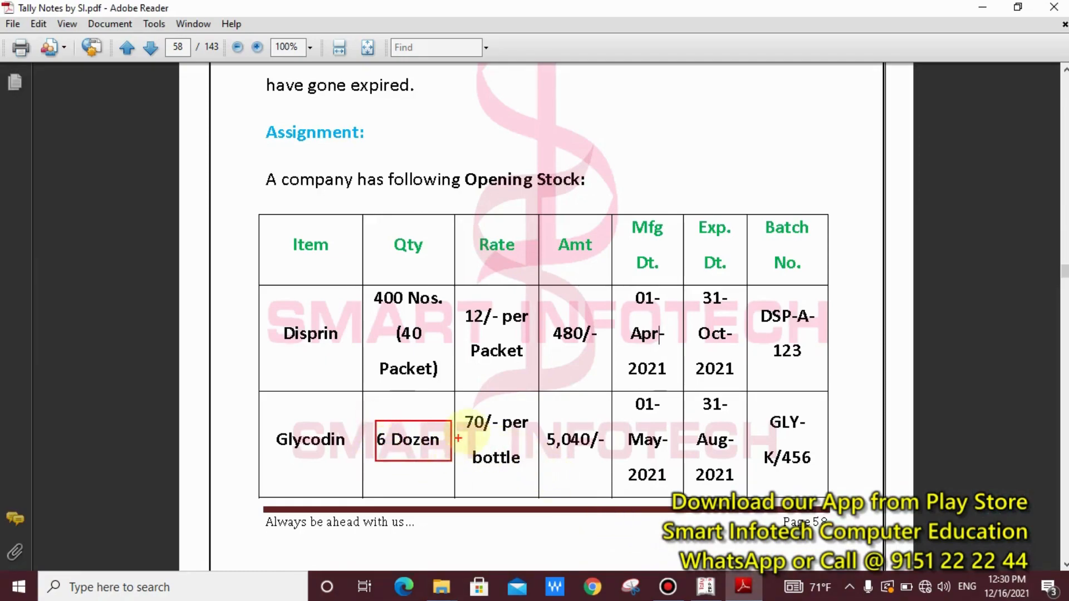
mouse_move(464, 401)
left_mouse_down()
mouse_move(500, 467)
mouse_move(525, 483)
left_mouse_up()
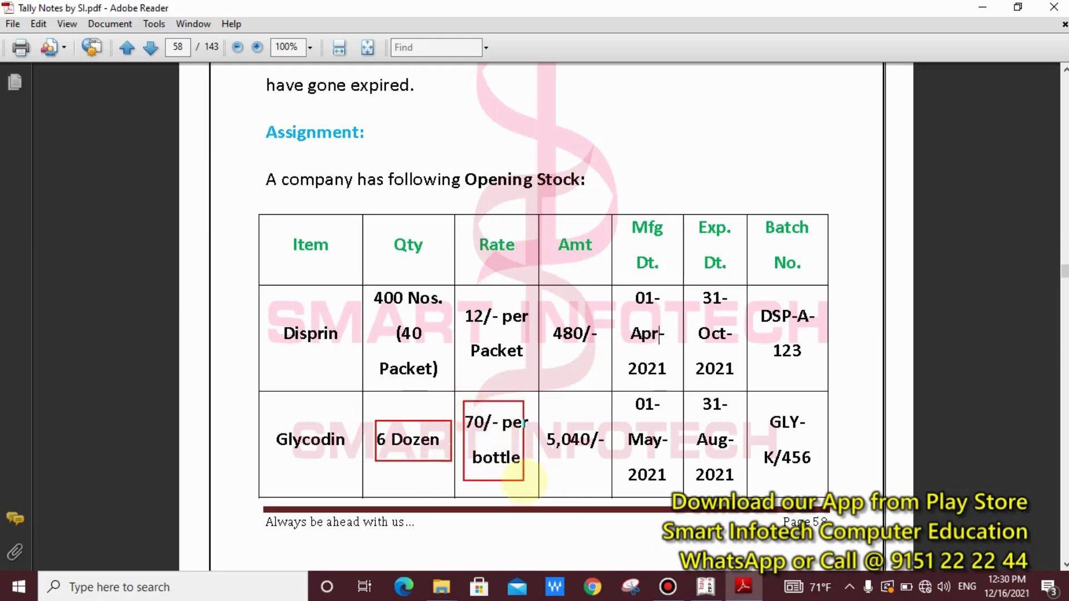
key("Escape")
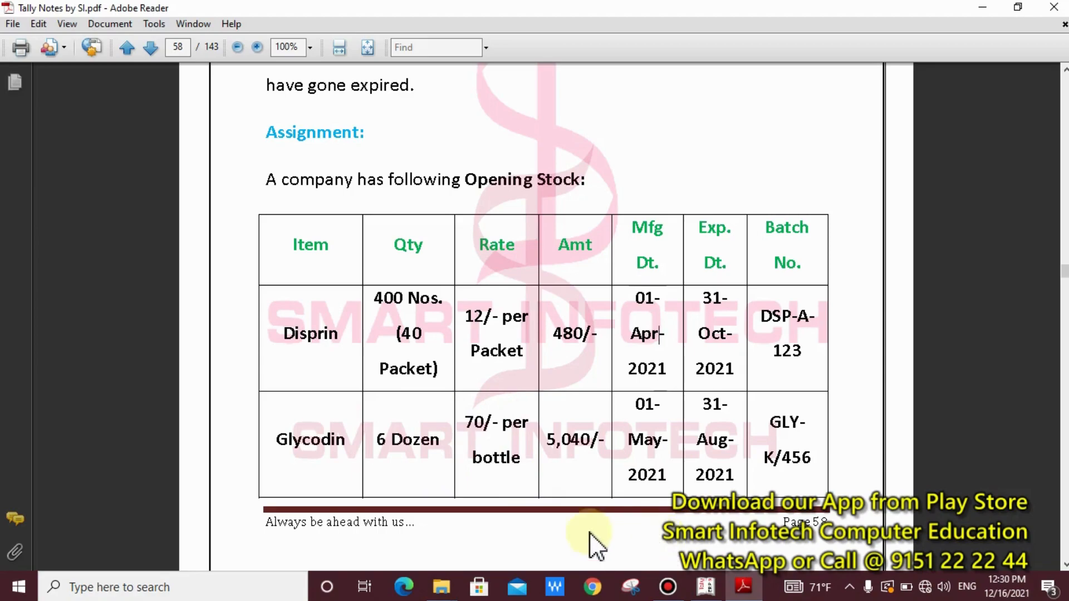
left_click(705, 591)
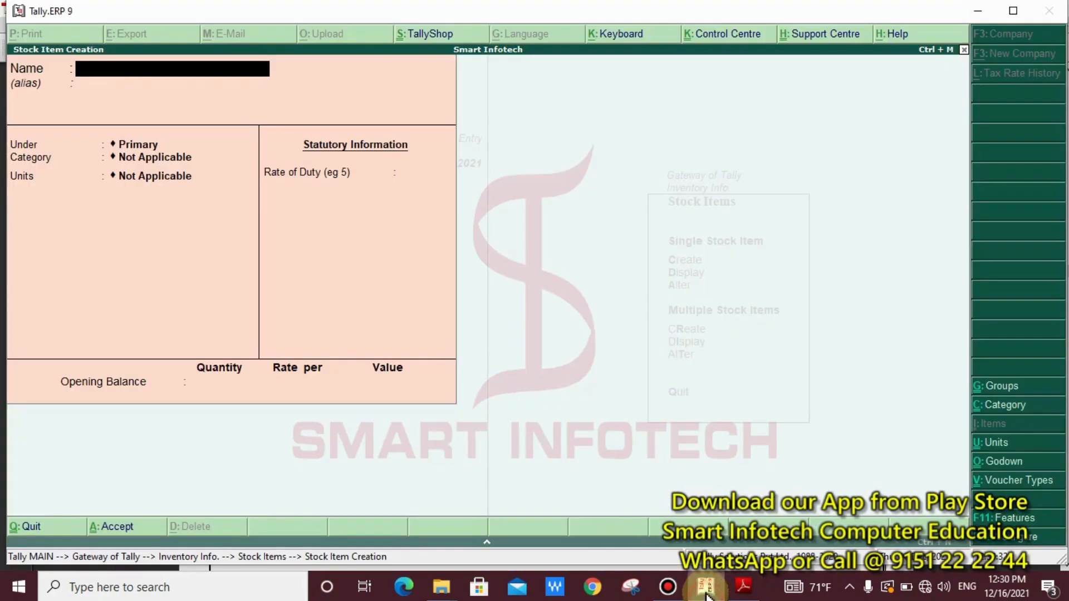
type("Gly")
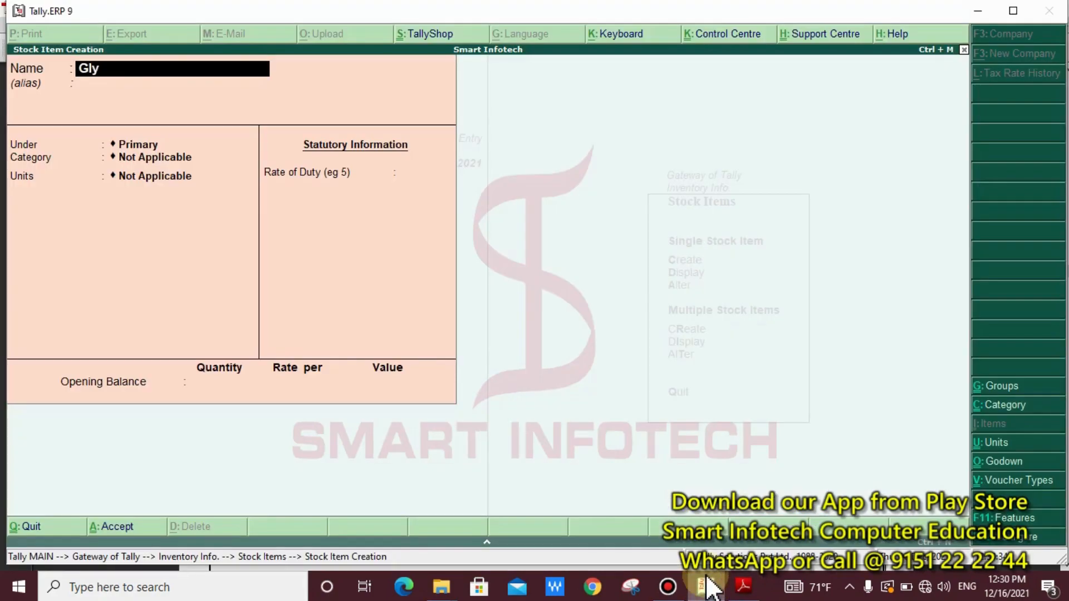
type("codin")
key("Return")
key("Return")
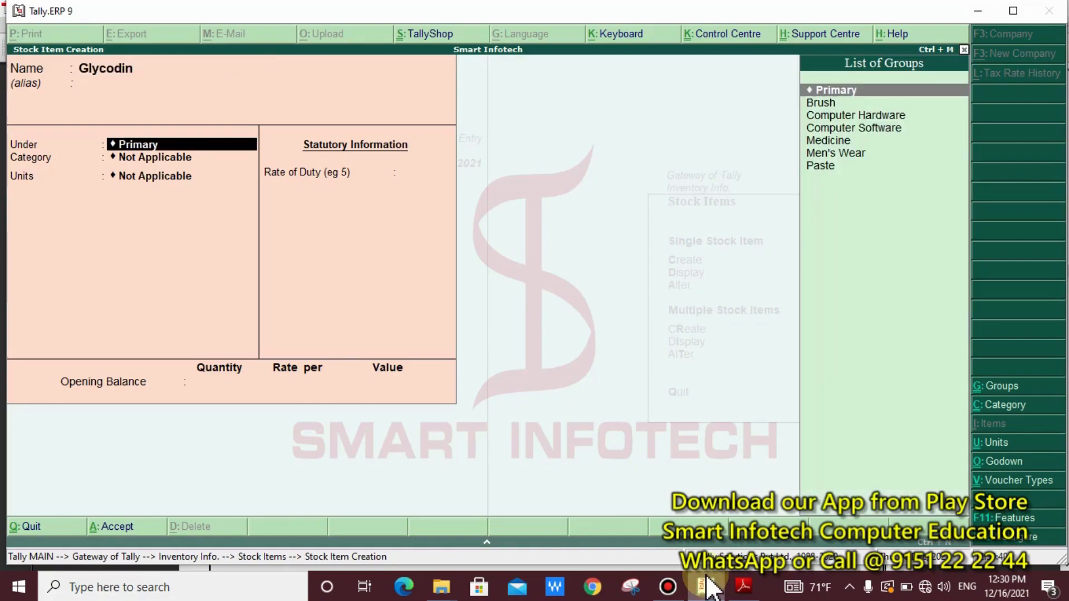
- Place the Glycodin stock item under the Medicine group
key("Down")
key("Down")
key("Down")
key("Down")
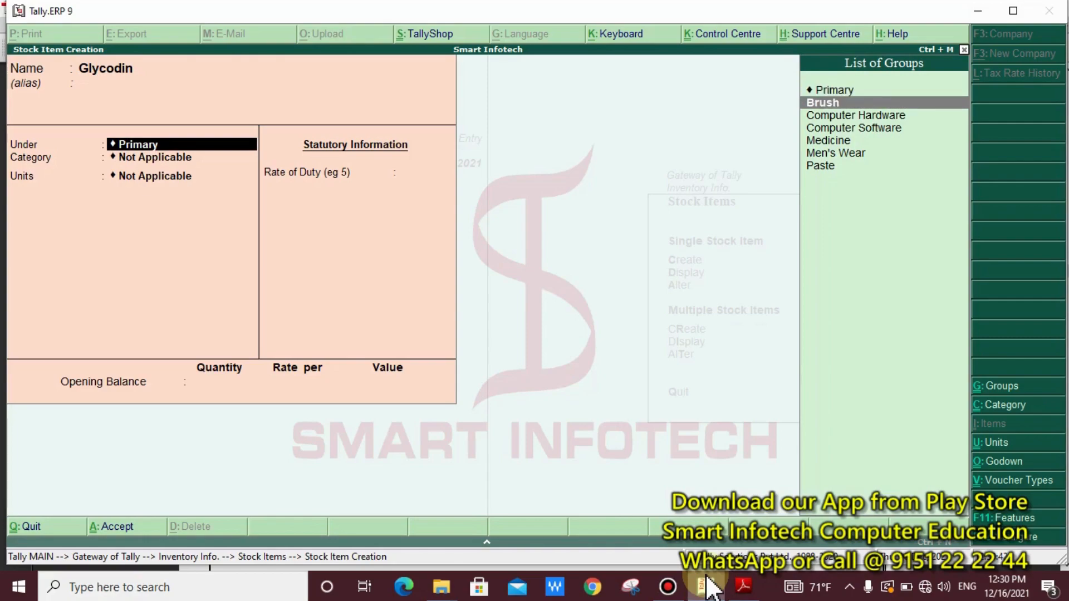
key("Return")
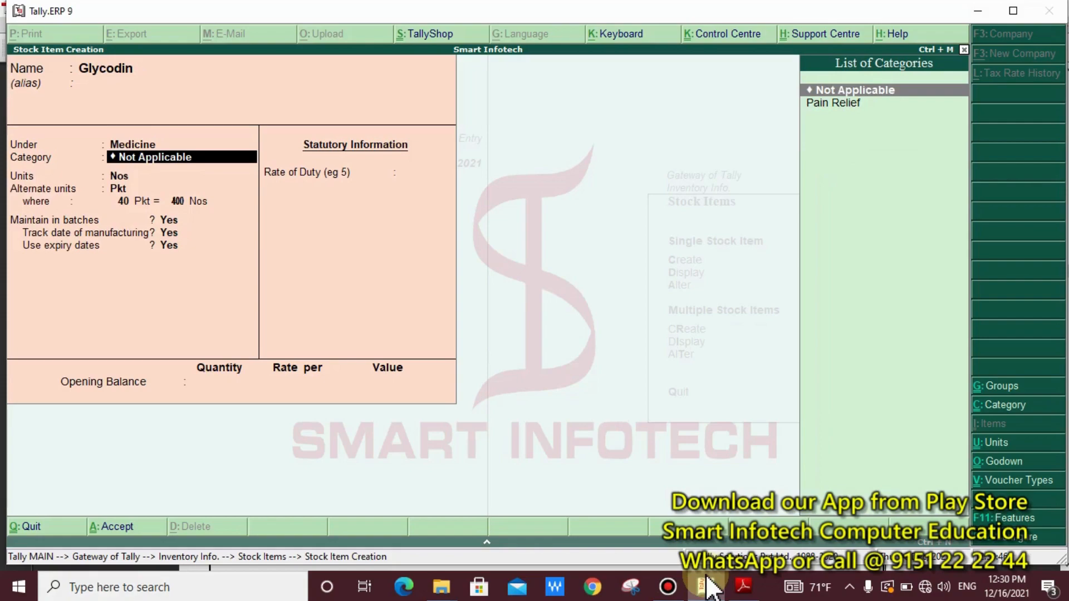
- Create a stock category named Cough Syrup under Primary and assign it to the Glycodin item
key("alt+c")
type("Cou")
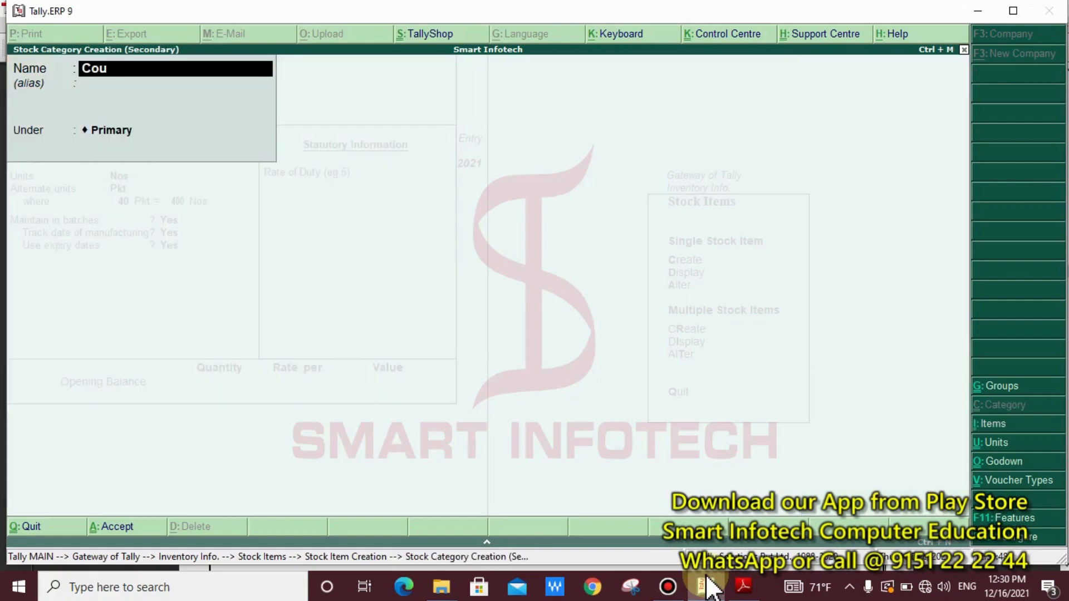
type("gh Syrup")
key("Return")
key("Return")
key("Return")
key("Return")
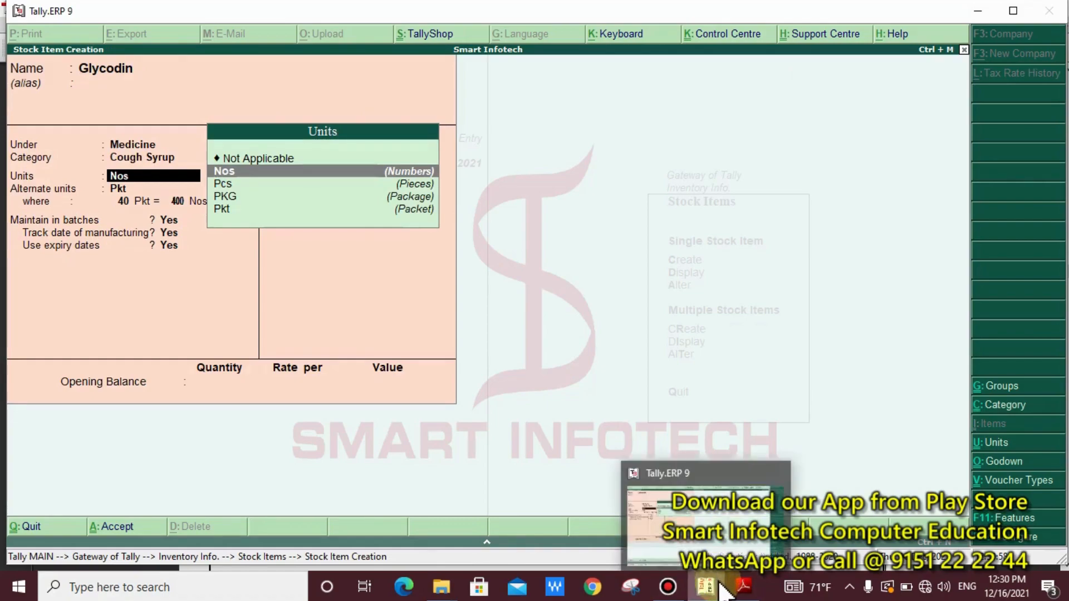
- Recheck Glycodin's quantity unit in Adobe Reader, and create the Tally unit DZ with formal name Dozen as the item's main unit
left_click(743, 587)
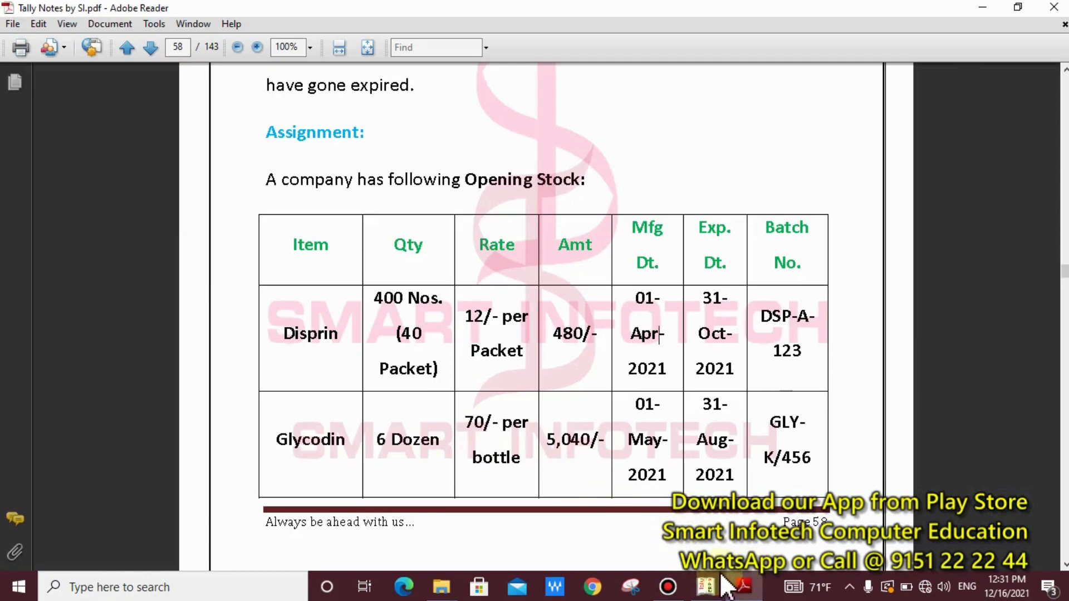
left_click(705, 586)
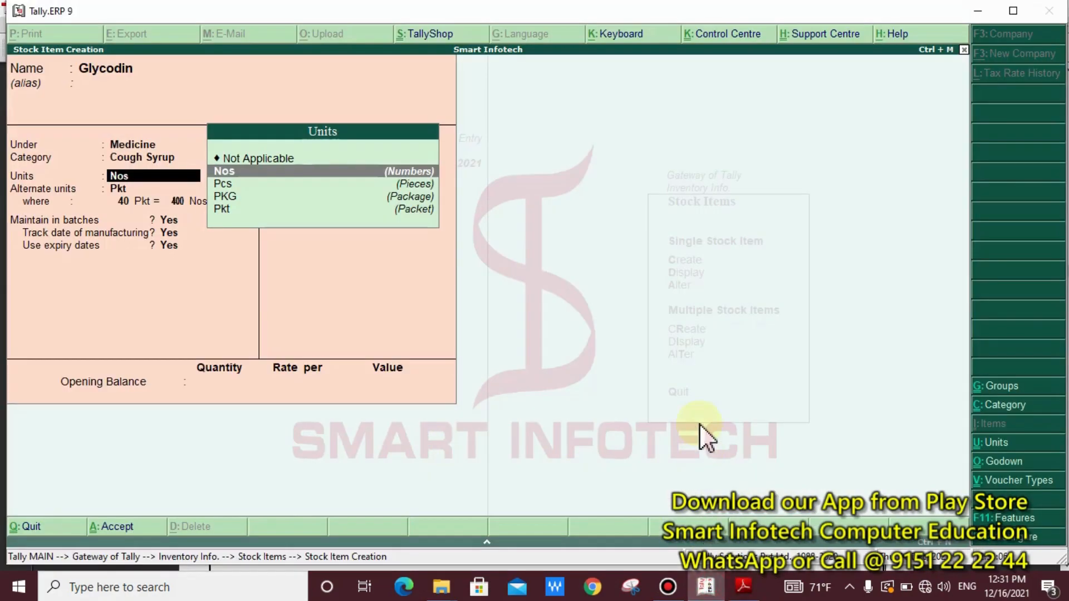
key("alt+c")
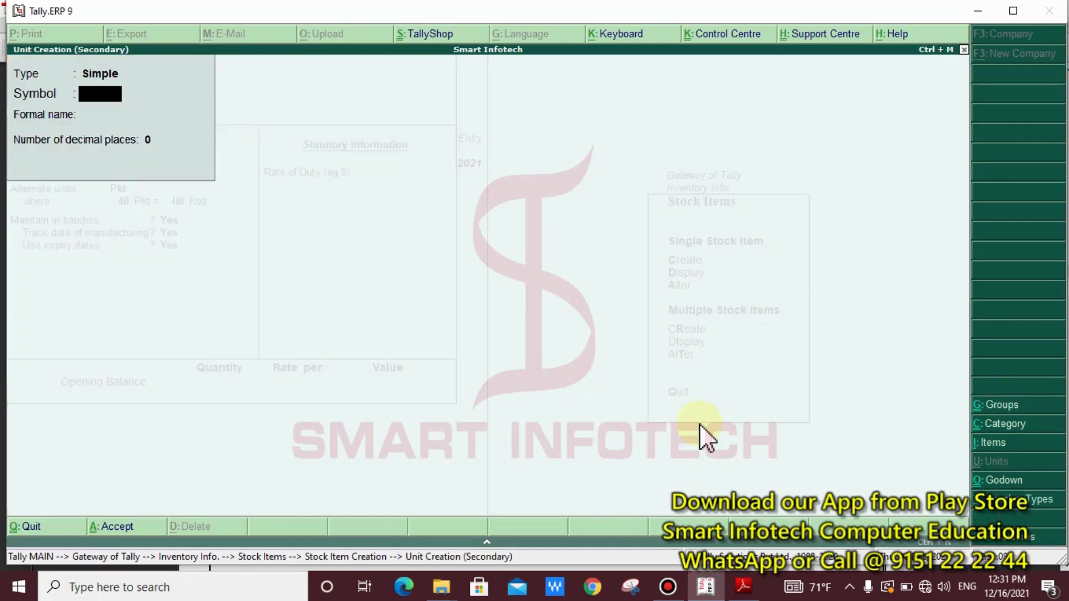
type("DZ")
key("Return")
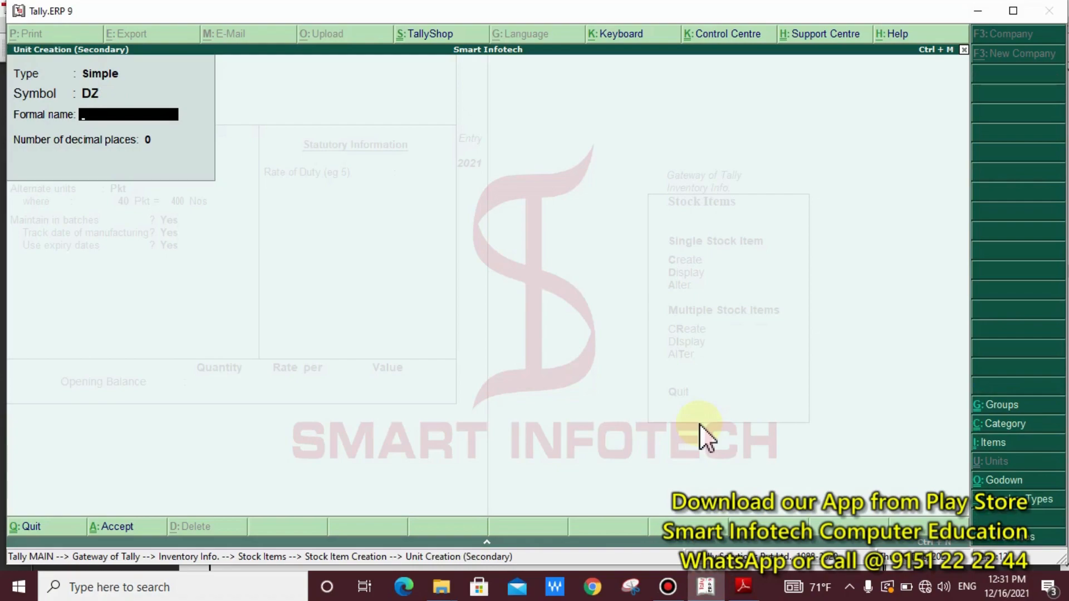
type("Dozen")
key("Return")
key("Return")
key("Return")
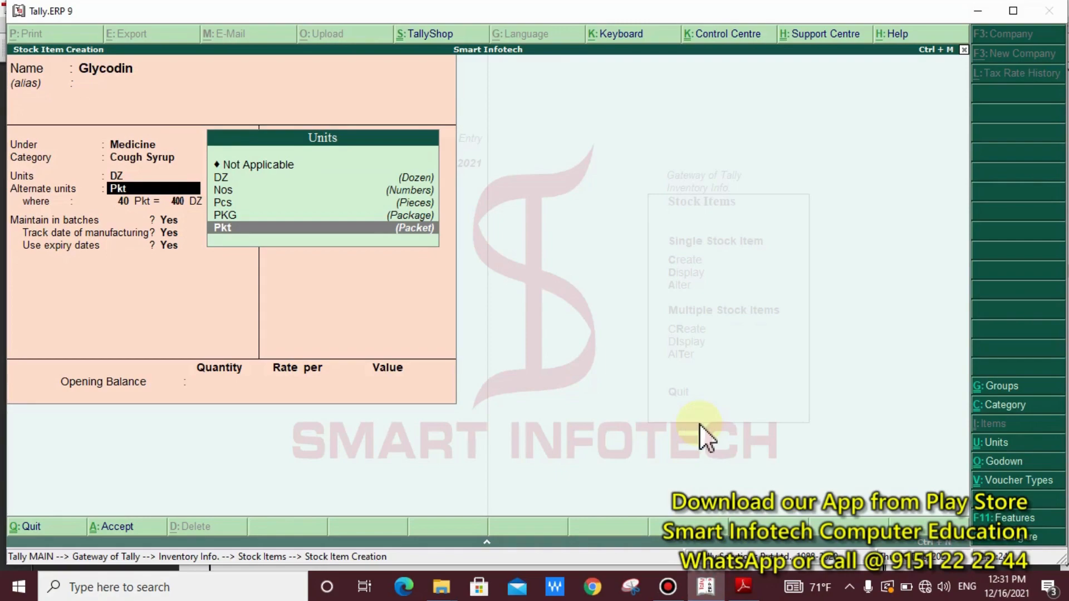
- Create a simple unit Btl with formal name Bottles and use it as Glycodin's alternate unit
key("alt+c")
type("Btl")
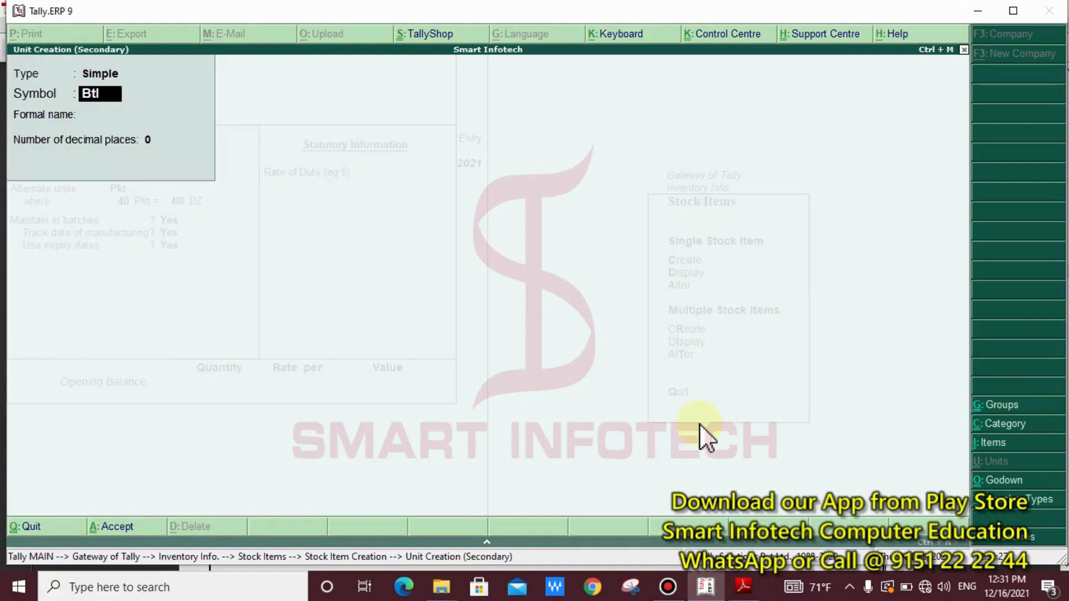
key("Return")
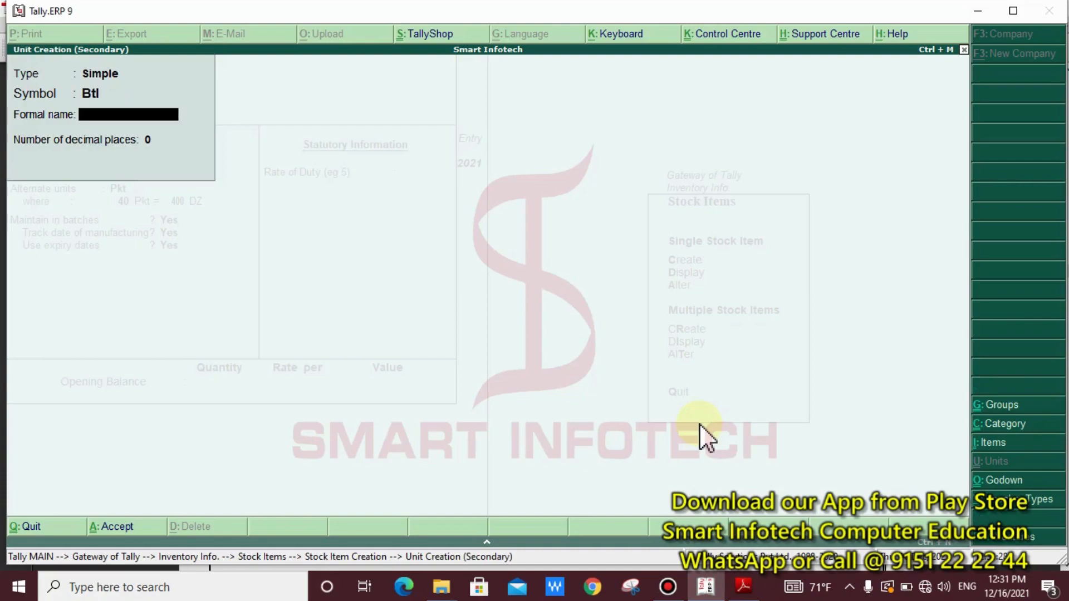
type("Bottles")
key("Return")
key("Return")
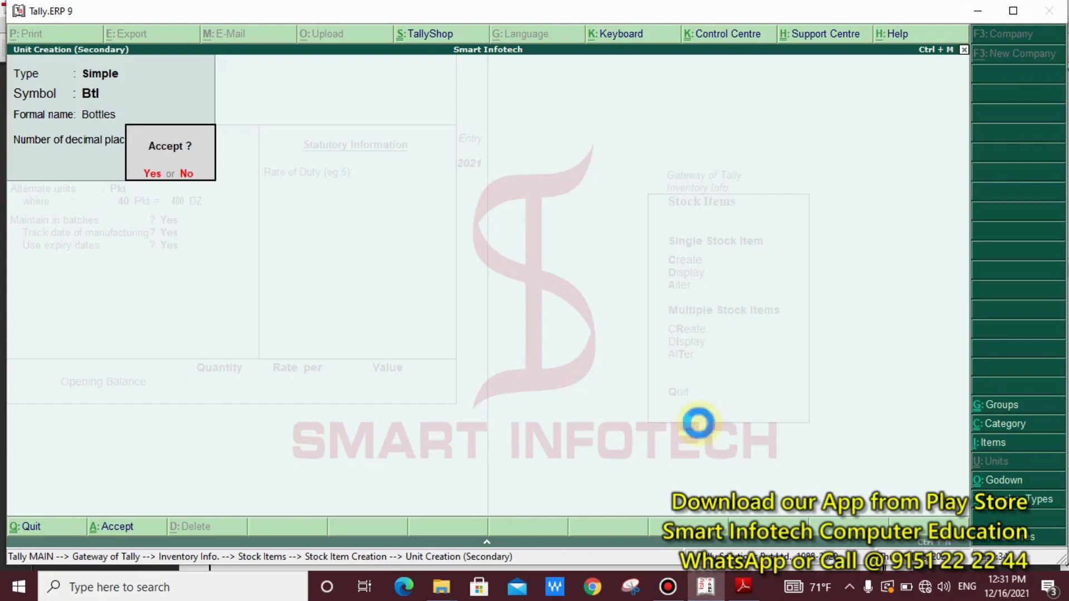
key("Return")
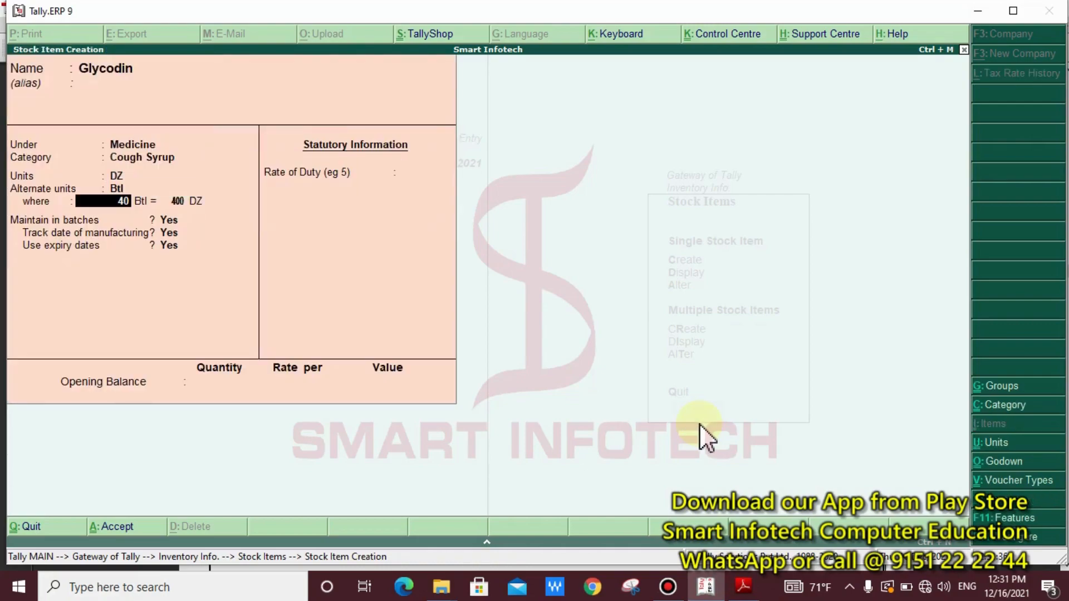
- Review the Glycodin row in Adobe Reader, and set the item's unit conversion in Tally to 12 Btl = 1 DZ
left_click(745, 589)
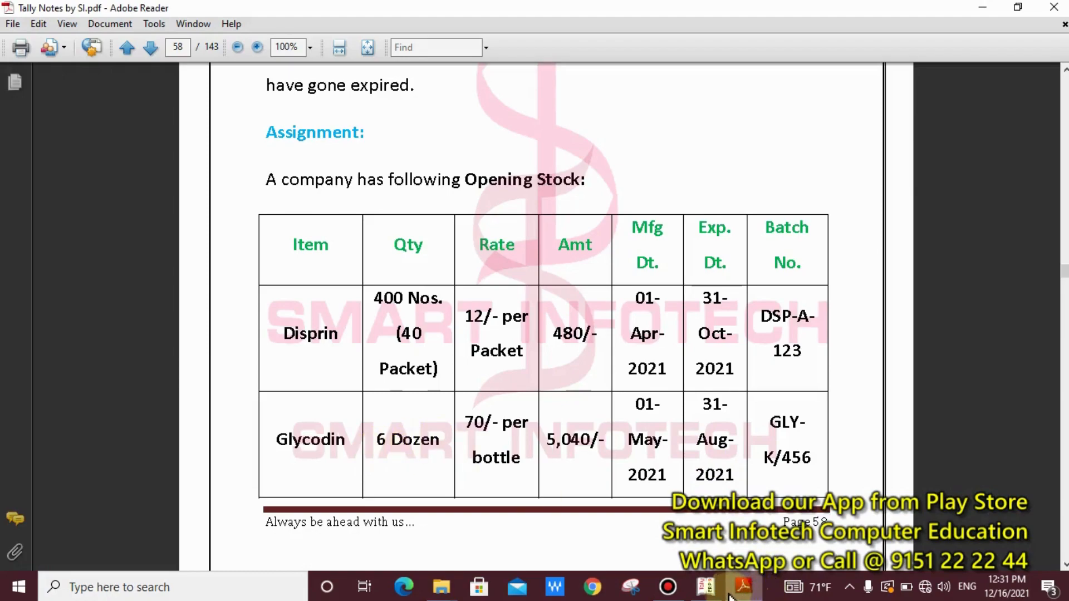
left_click(706, 587)
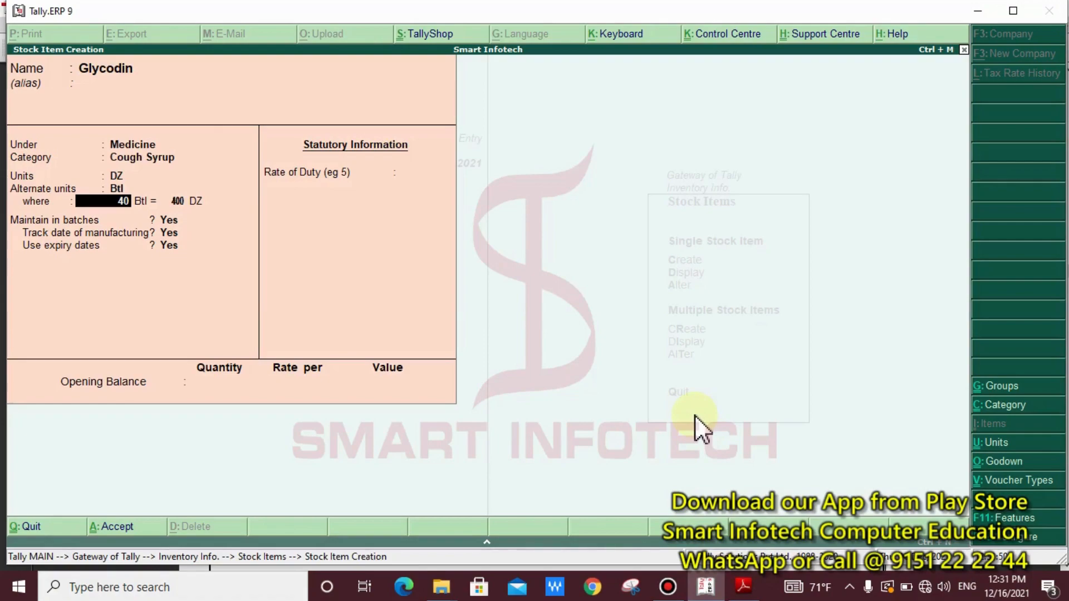
mouse_move(704, 2)
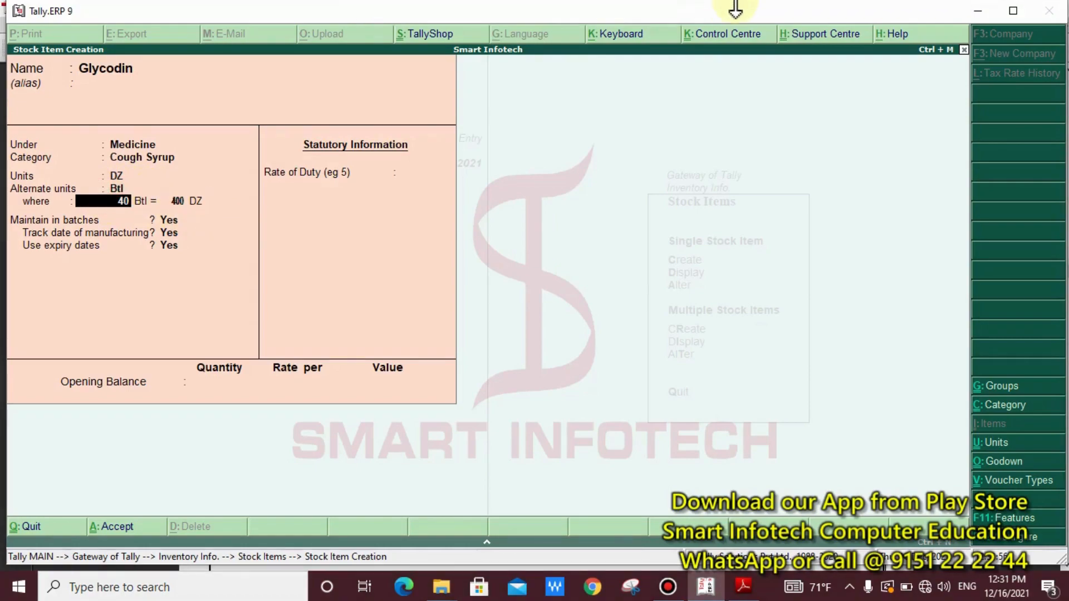
type("12")
key("Return")
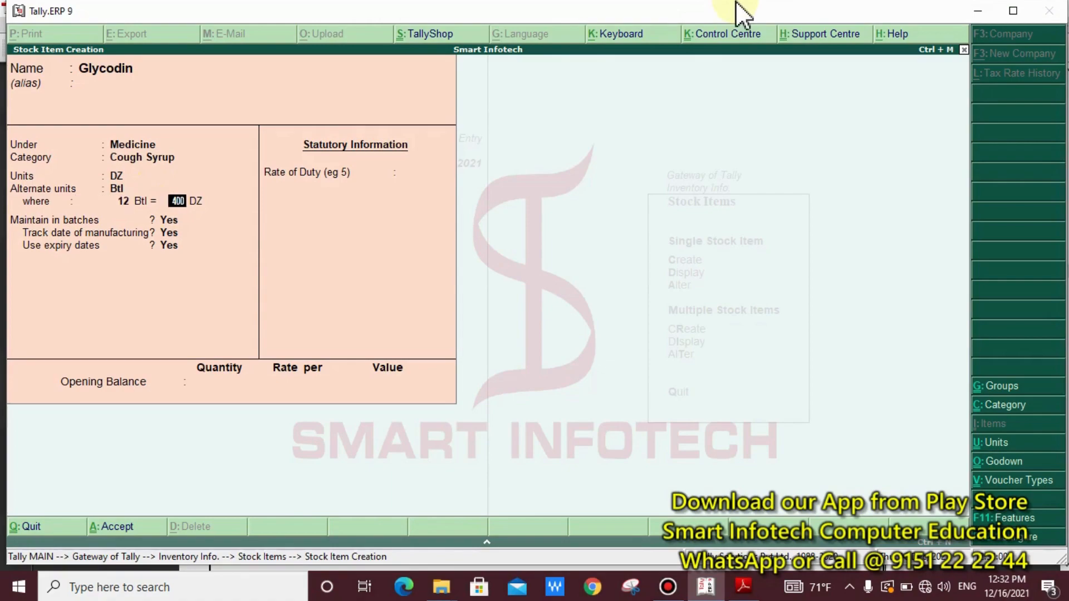
type("1")
key("Return")
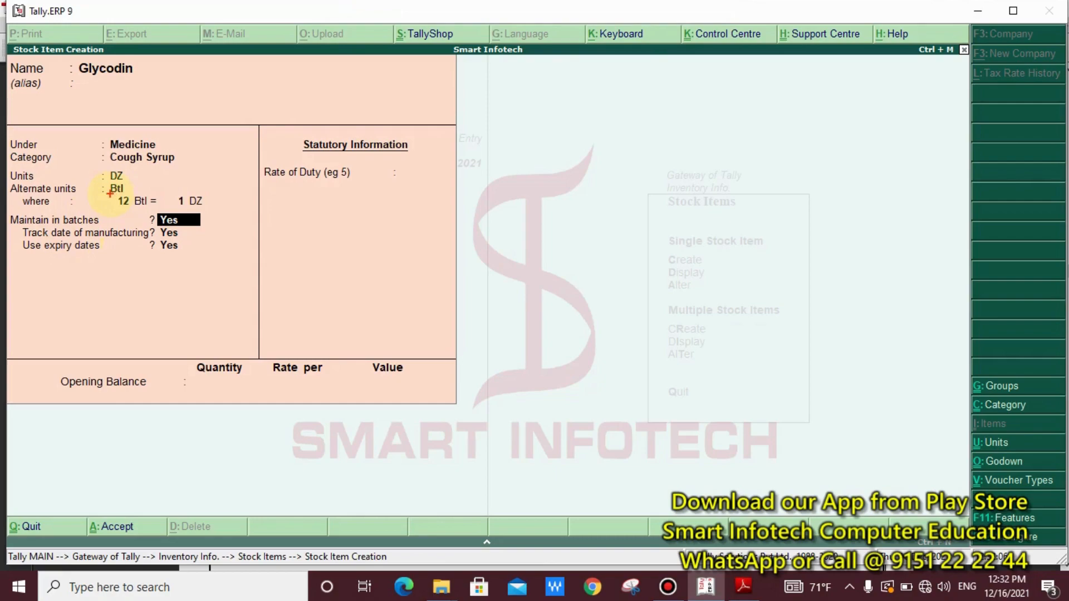
mouse_move(121, 197)
left_mouse_down()
mouse_move(207, 224)
mouse_move(160, 212)
left_mouse_up()
key("Escape")
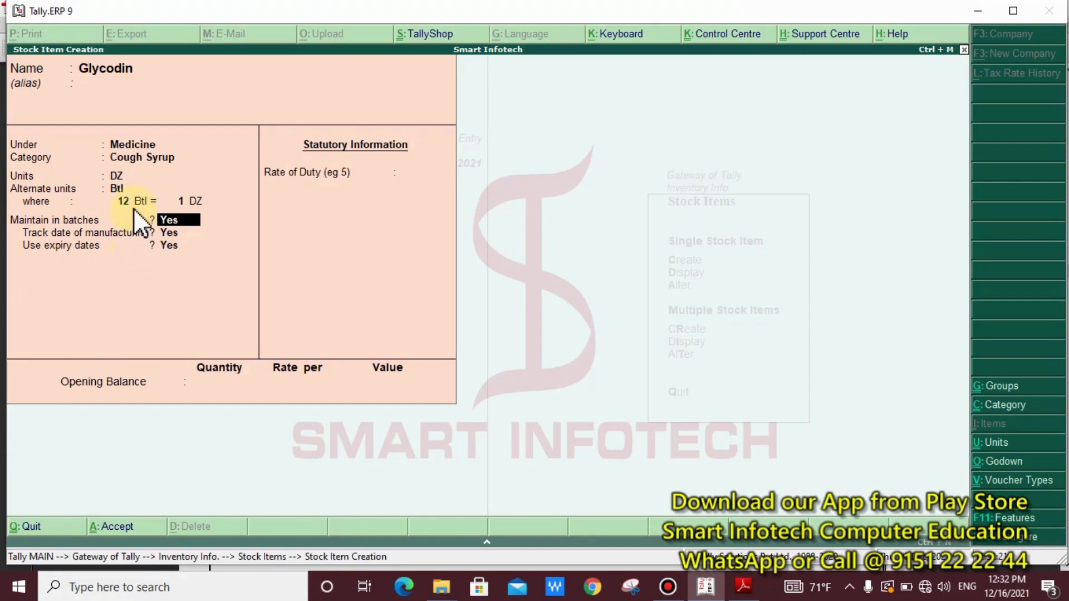
- Keep batch, manufacturing date and expiry date tracking at Yes, and enter an opening quantity of 6 DZ for Glycodin
key("Return")
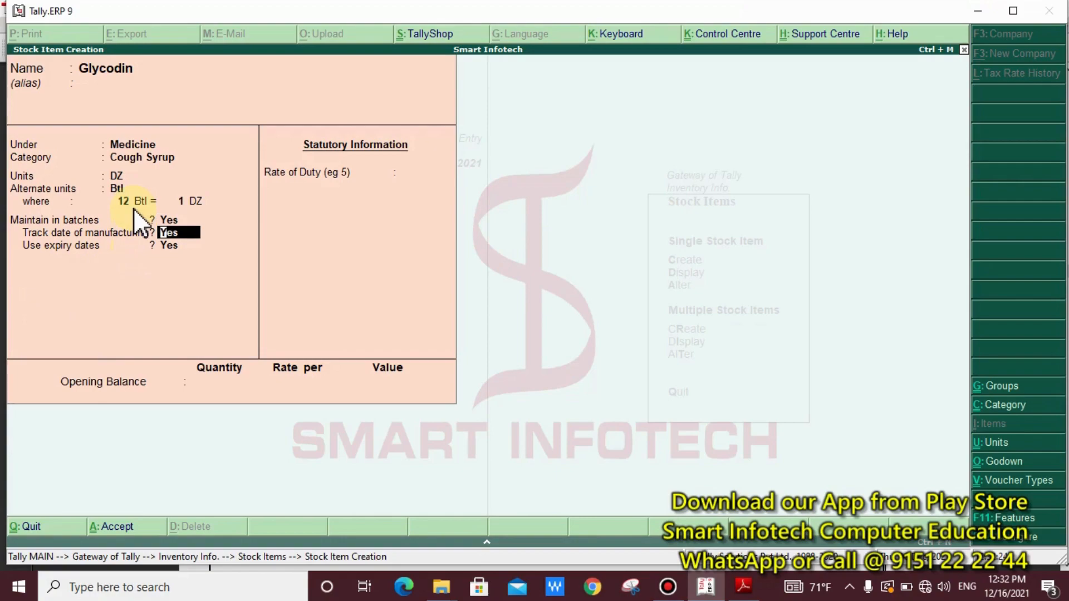
key("Return")
key("Return")
key("Return")
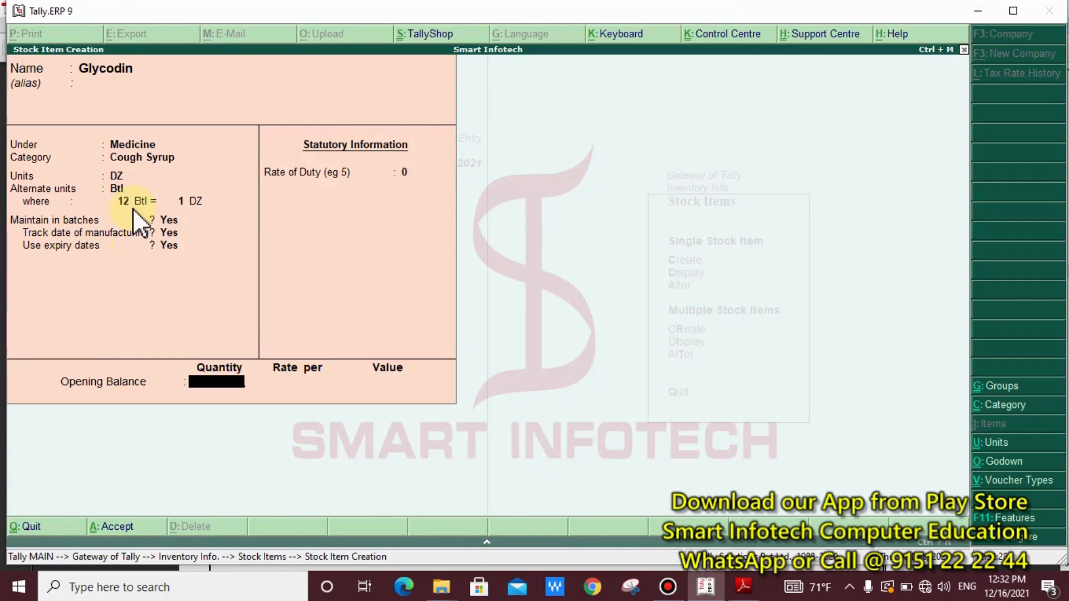
type("6Dz")
key("Return")
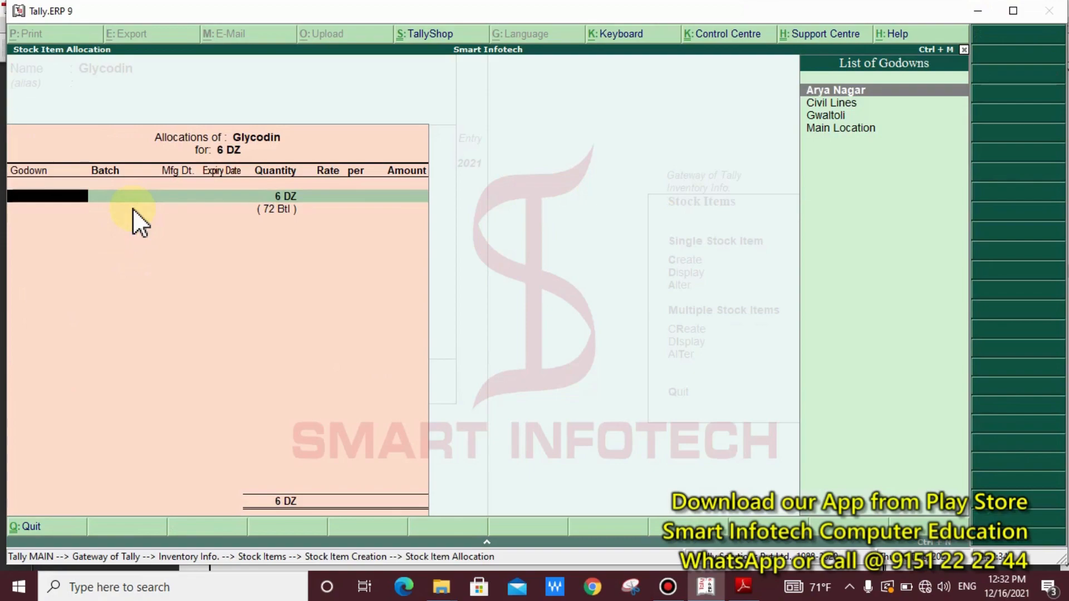
left_click_drag(235, 186, 326, 240)
left_click_drag(256, 229, 166, 310)
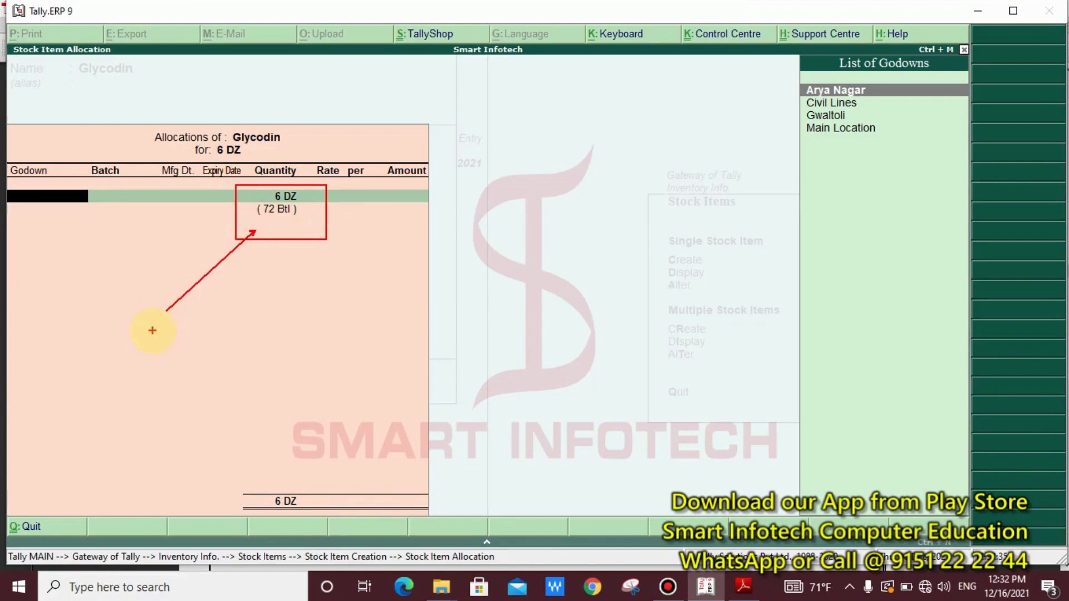
key("Escape")
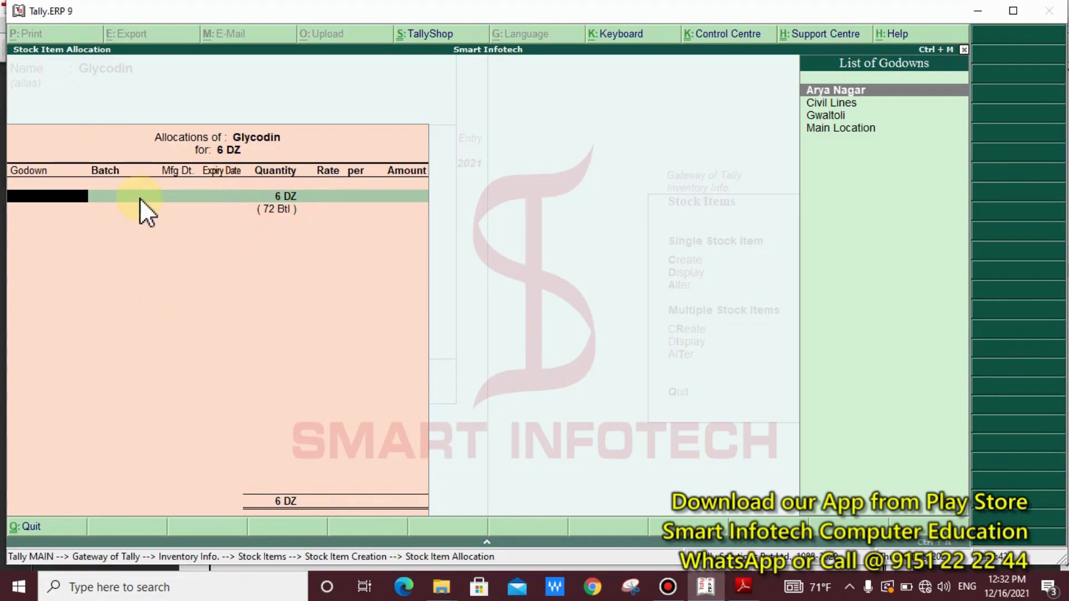
- Allocate the Glycodin stock to the Arya Nagar godown with batch number GLY-K/456, taken from the assignment in Adobe Reader
key("Return")
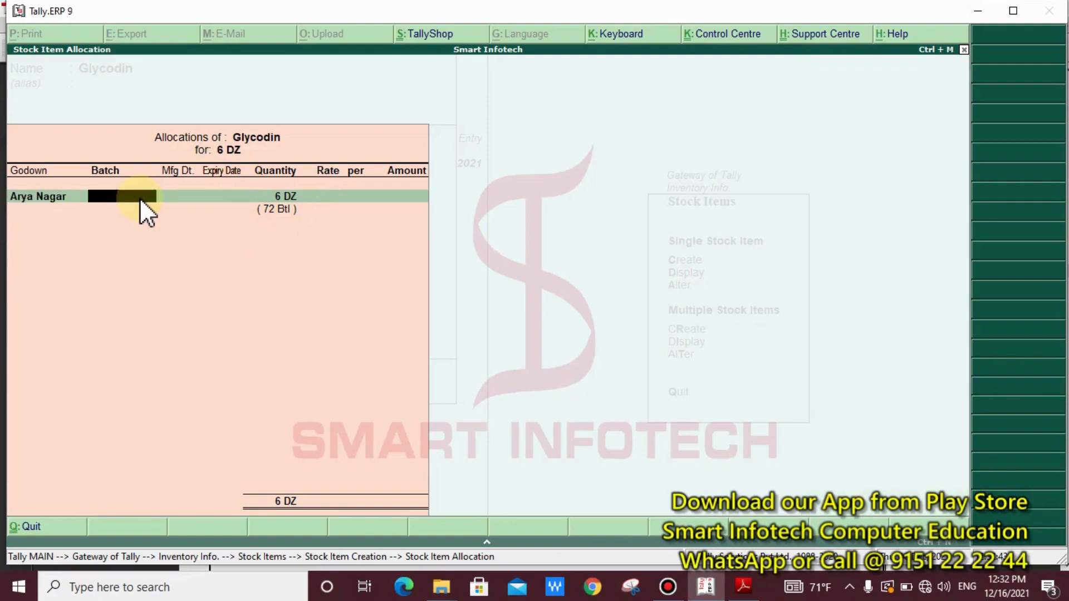
left_click(752, 593)
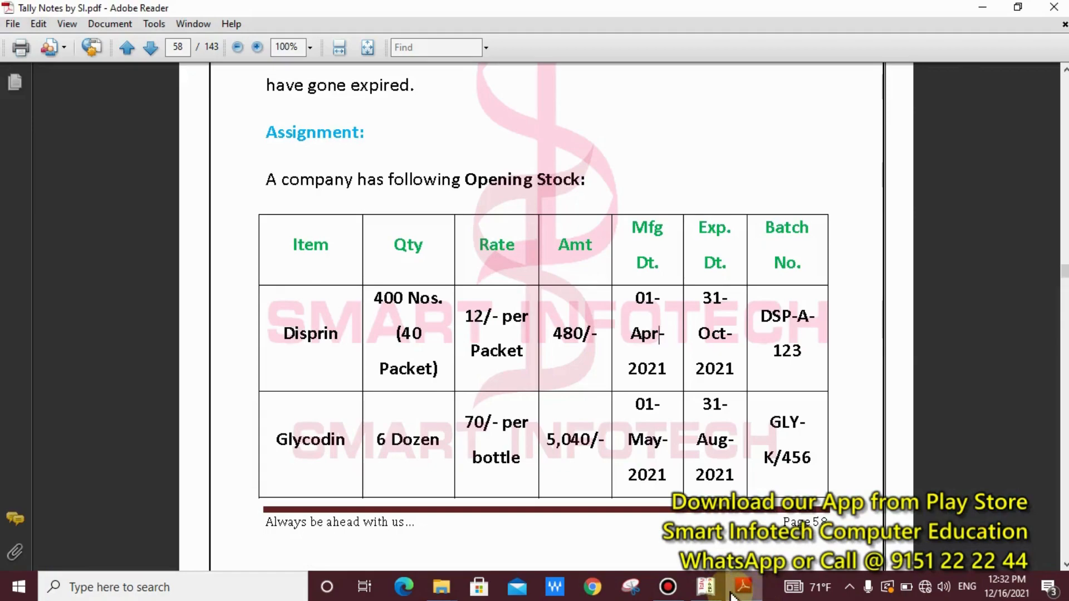
left_click(706, 587)
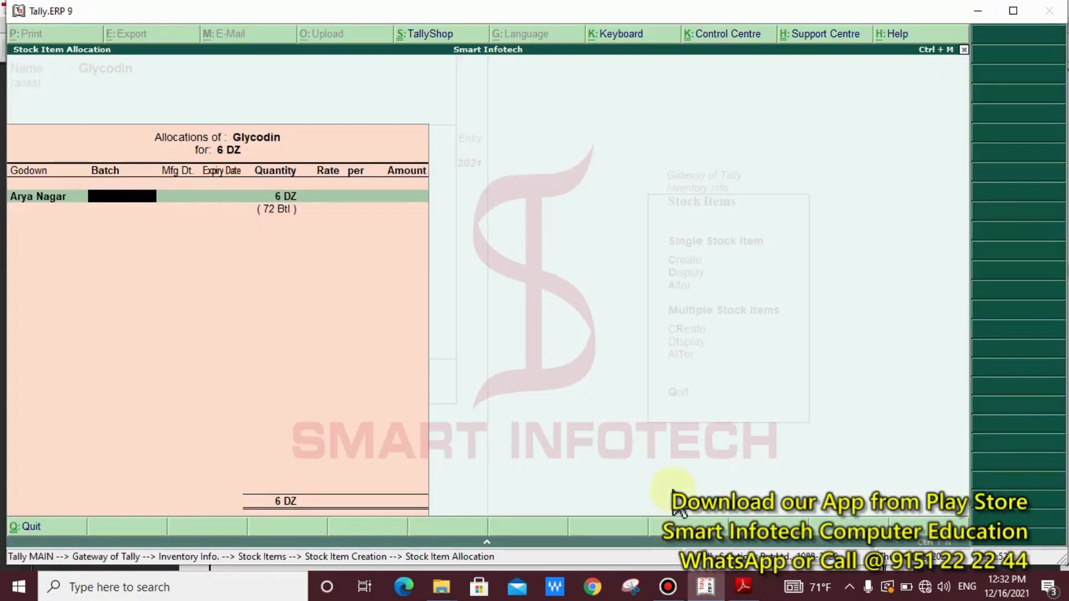
type("GLY-K/456")
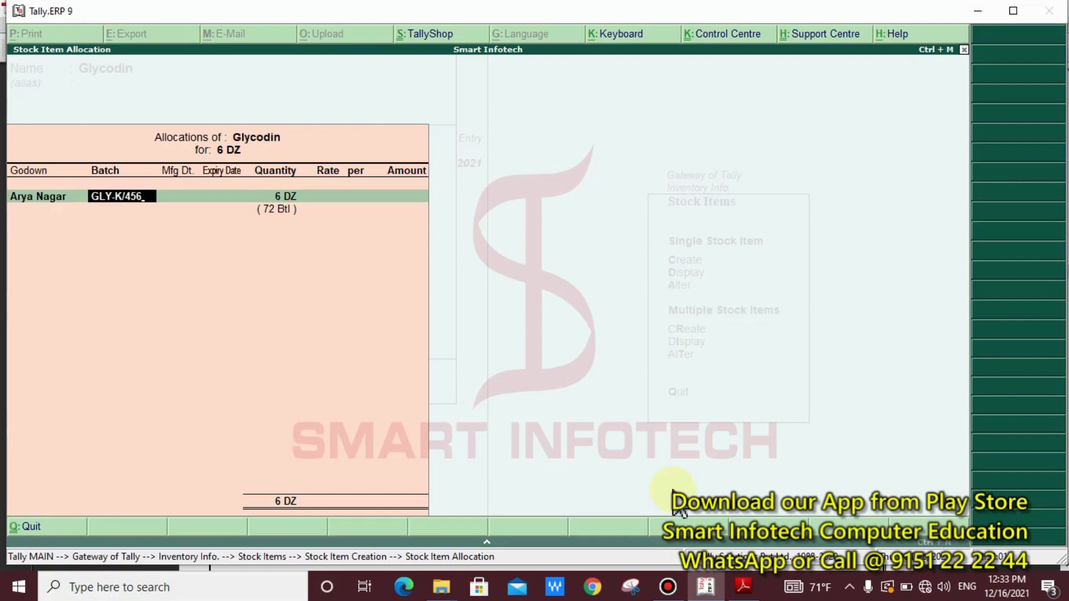
key("Return")
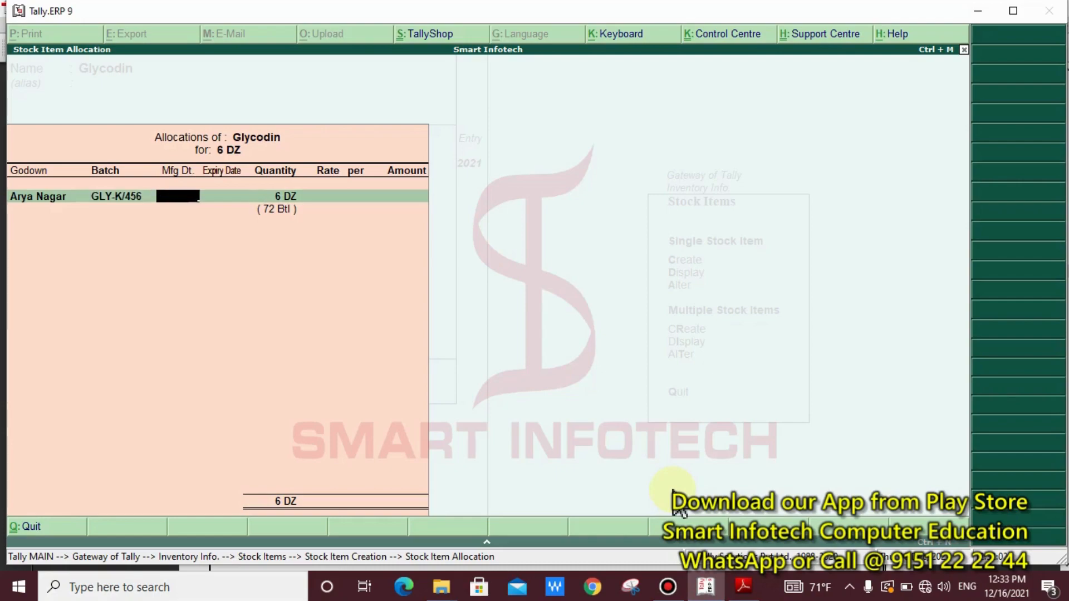
- Check the batch dates in Adobe Reader, and set manufacturing date 1.5.21 and expiry date 31-Aug-2021 for the Glycodin batch in Tally
left_click(743, 586)
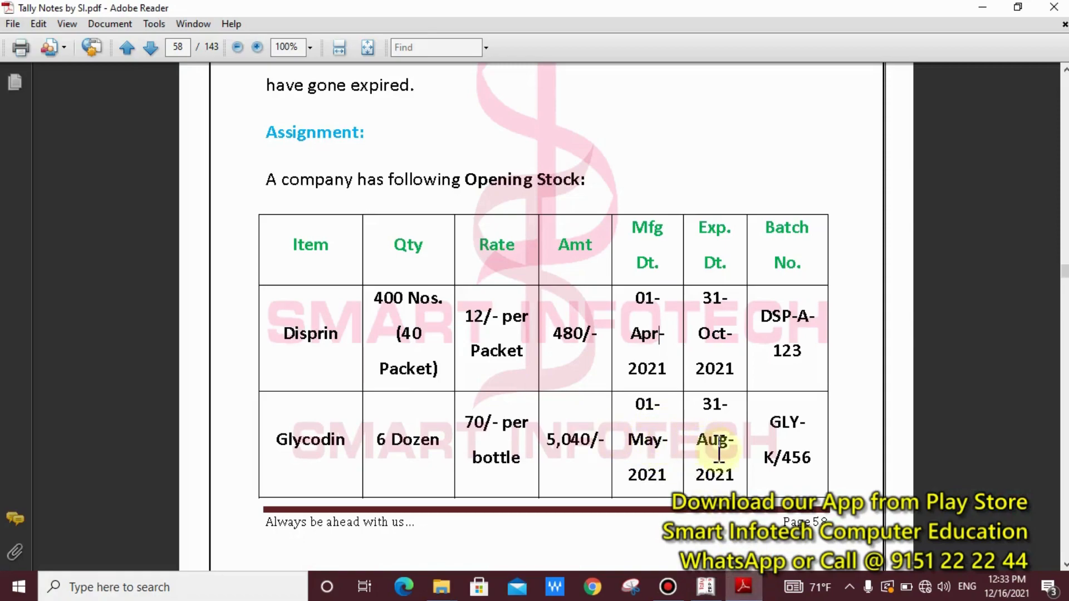
left_click(706, 586)
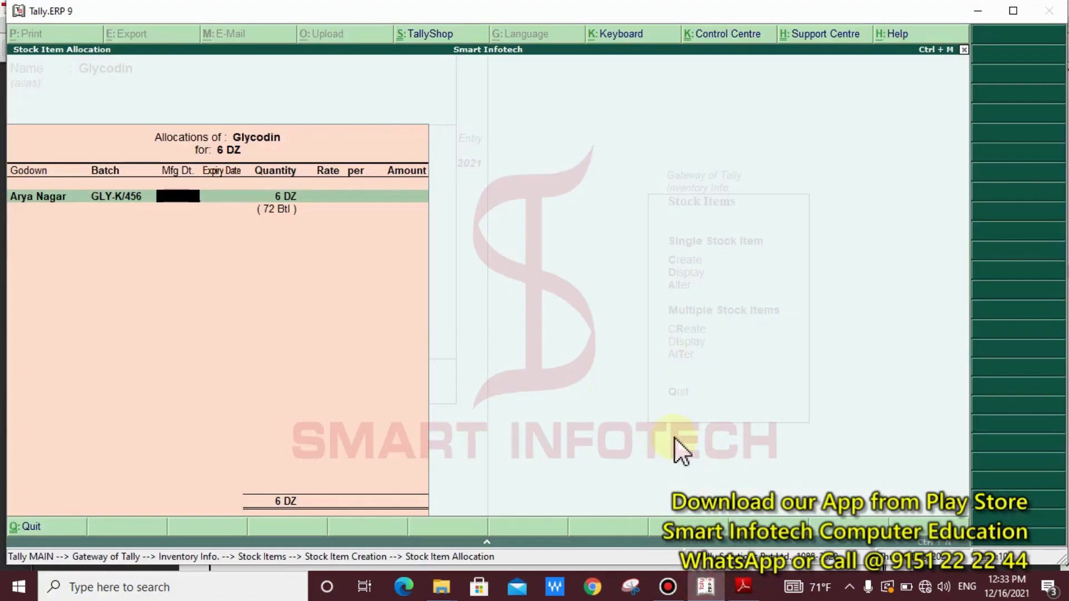
type("1")
type("-5-20")
key("Return")
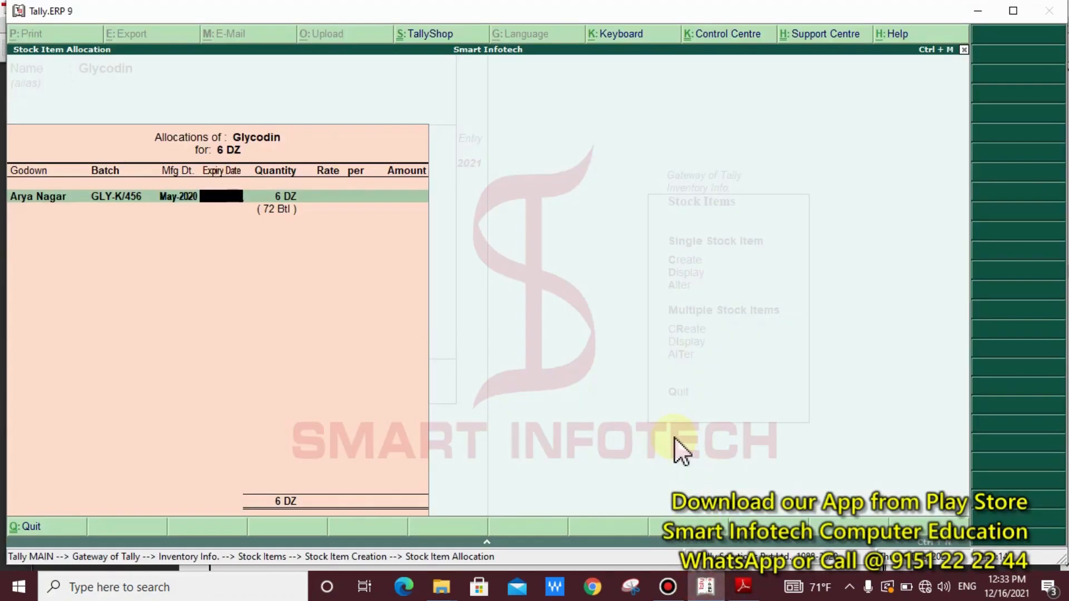
key("BackSpace")
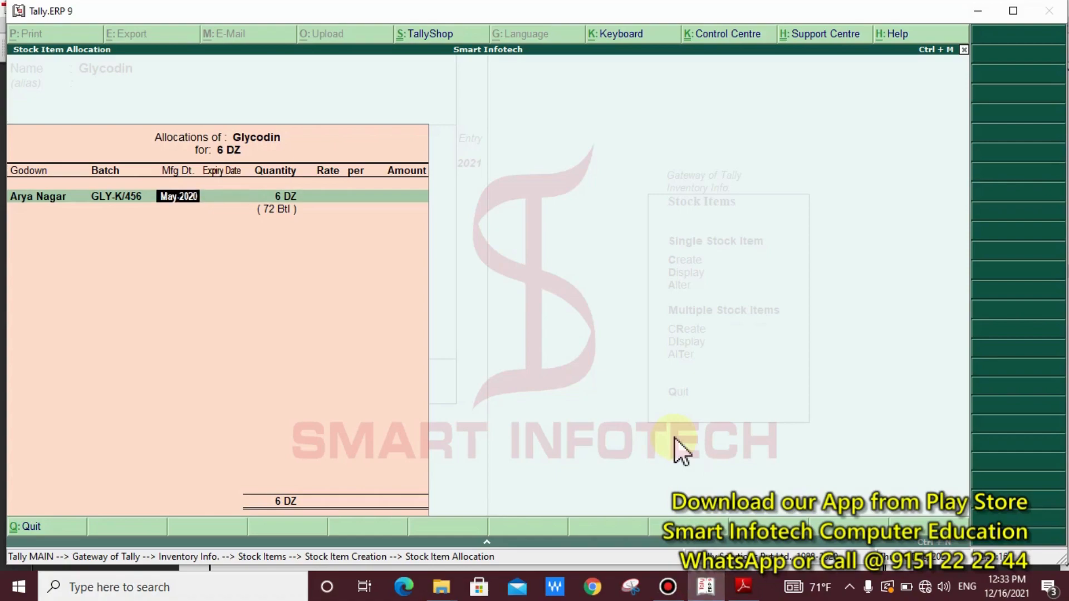
type("1.5.21")
key("Return")
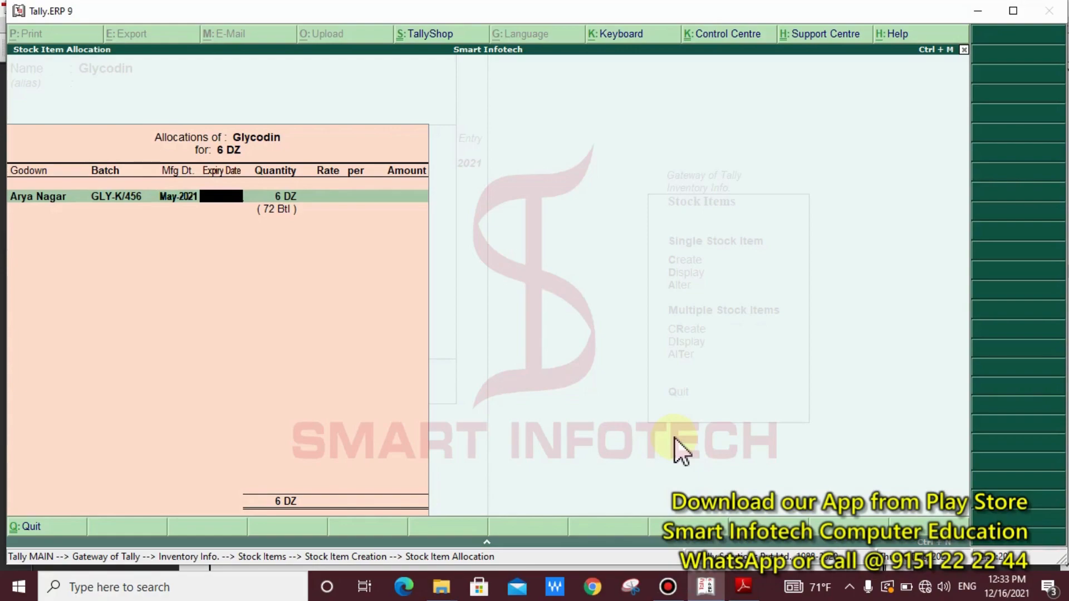
type("31.8")
key("Return")
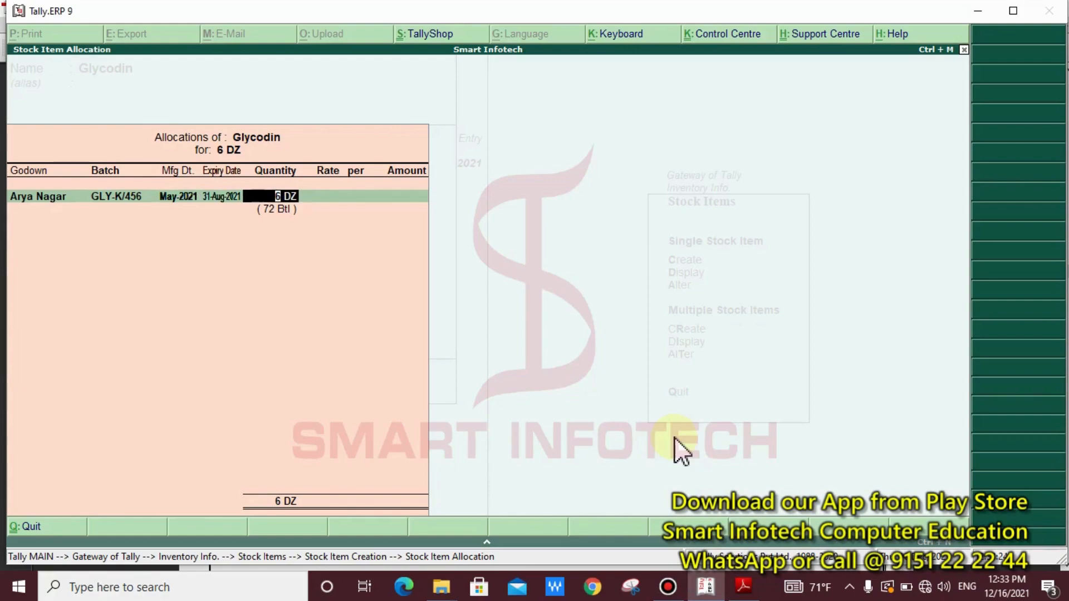
- Keep the batch quantity of 6 DZ, check the rate in Adobe Reader, and enter 70 as Glycodin's rate in Tally
key("Return")
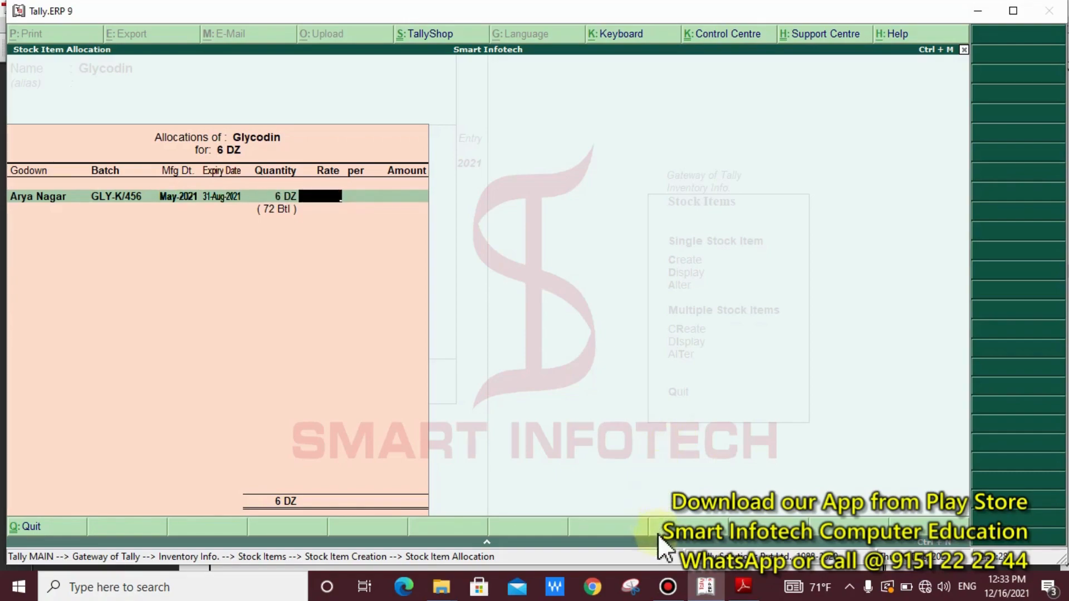
left_click(743, 586)
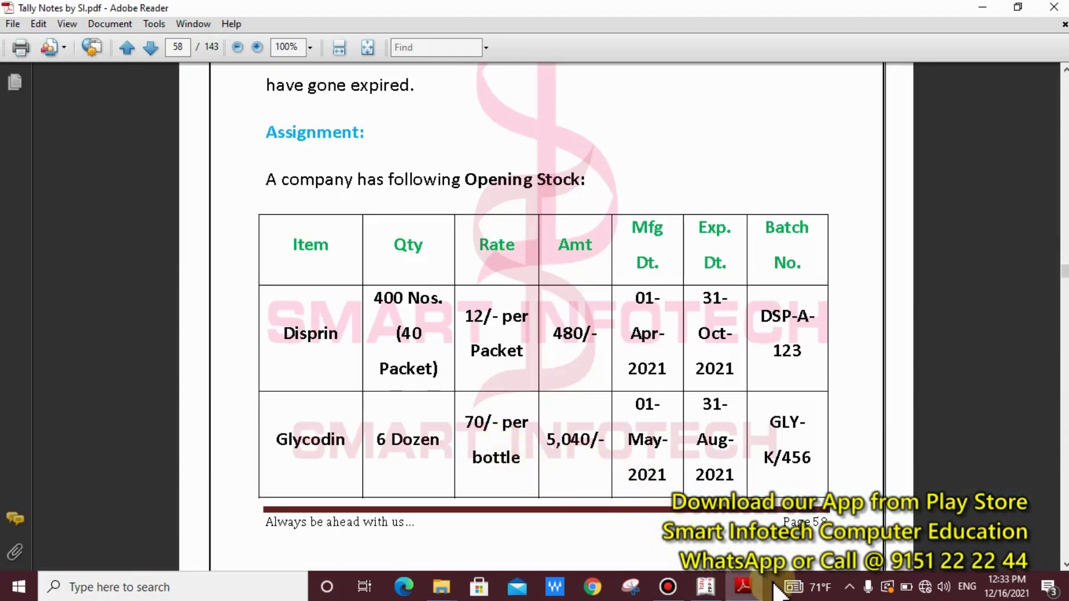
left_click(705, 587)
type("70")
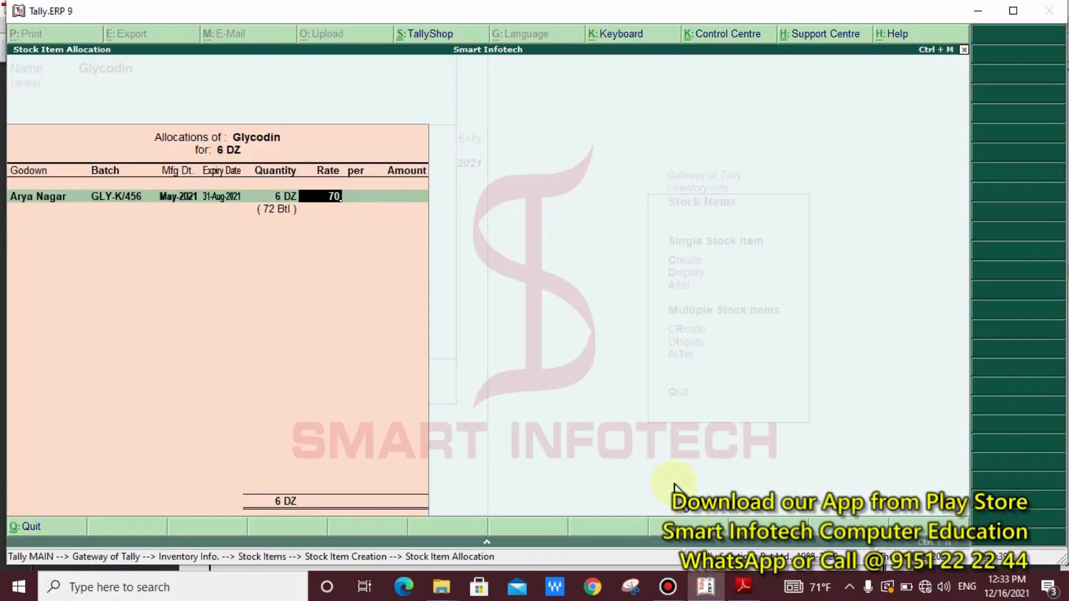
key("Return")
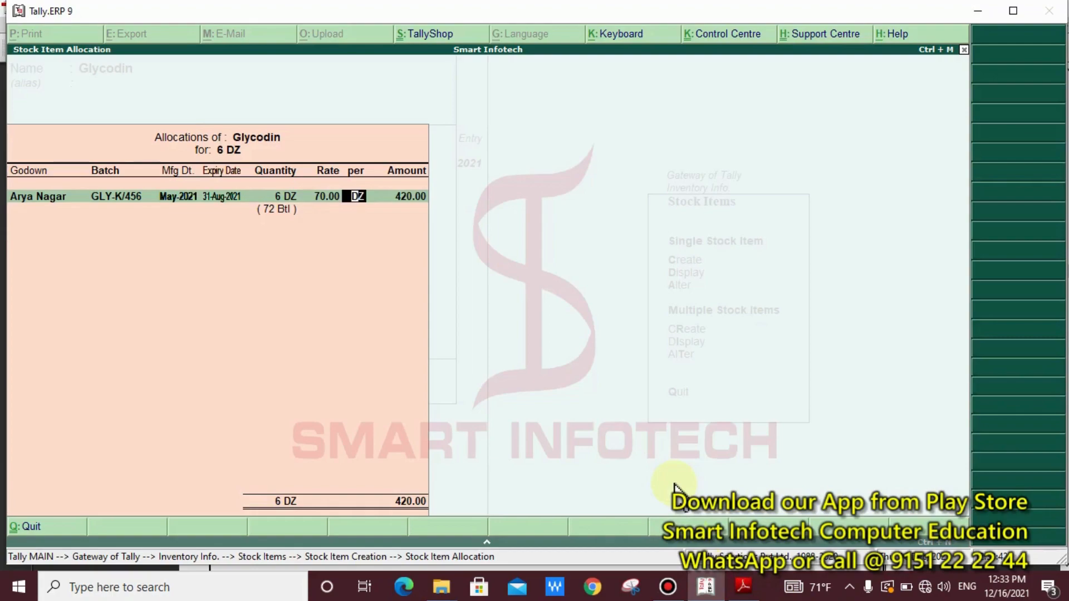
- Set Glycodin's opening rate to be charged per Btl instead of per DZ
type("btl")
key("Return")
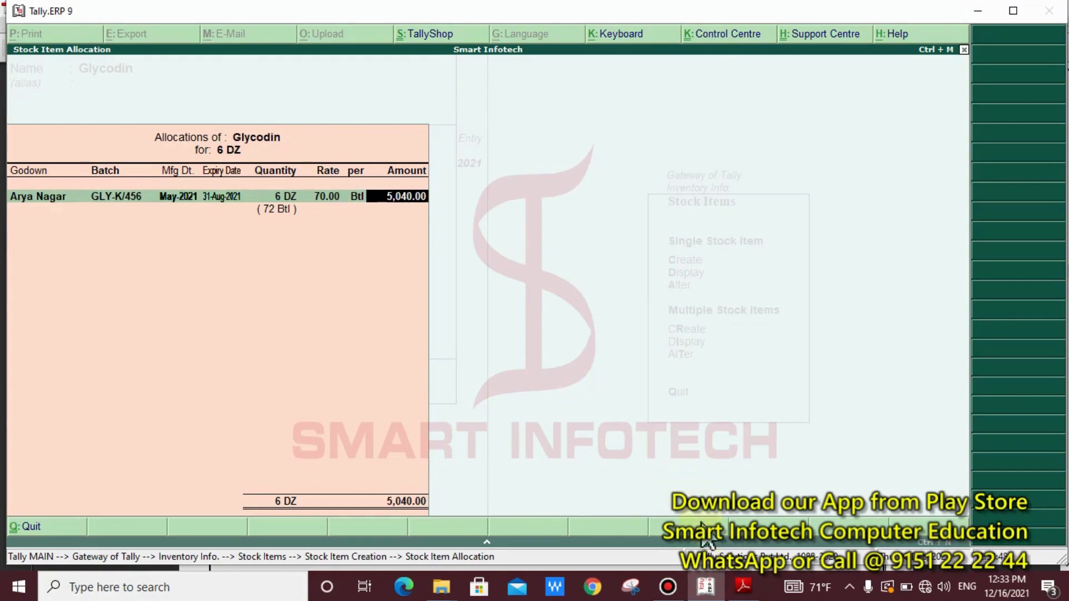
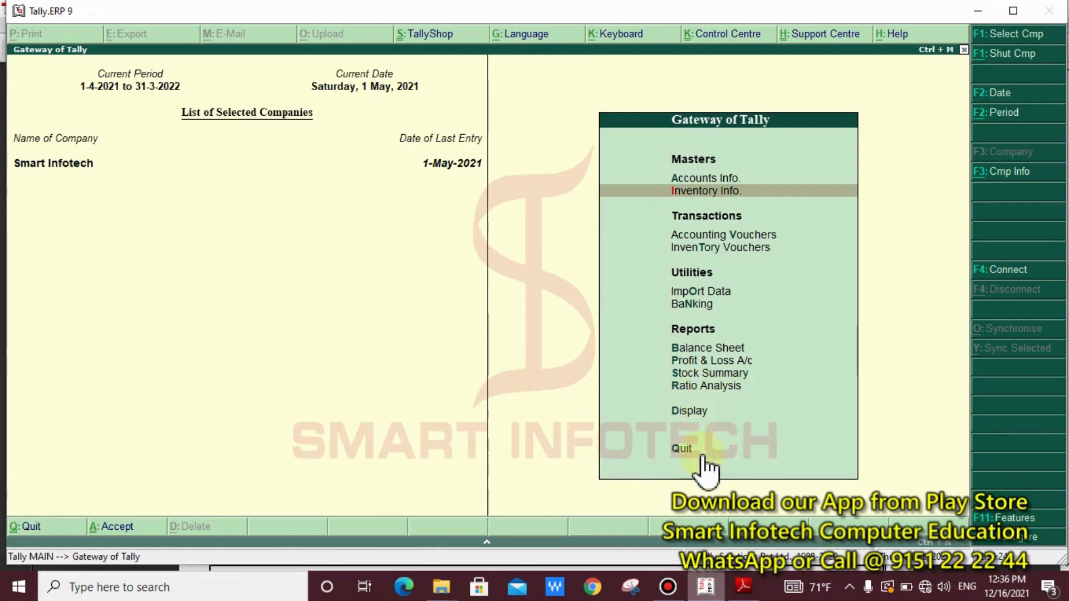
- Review the Disprin and Glycodin sales transaction in Adobe Reader, and open a new Sales voucher in Tally
left_click(744, 588)
scroll(644, 429, "down", 10)
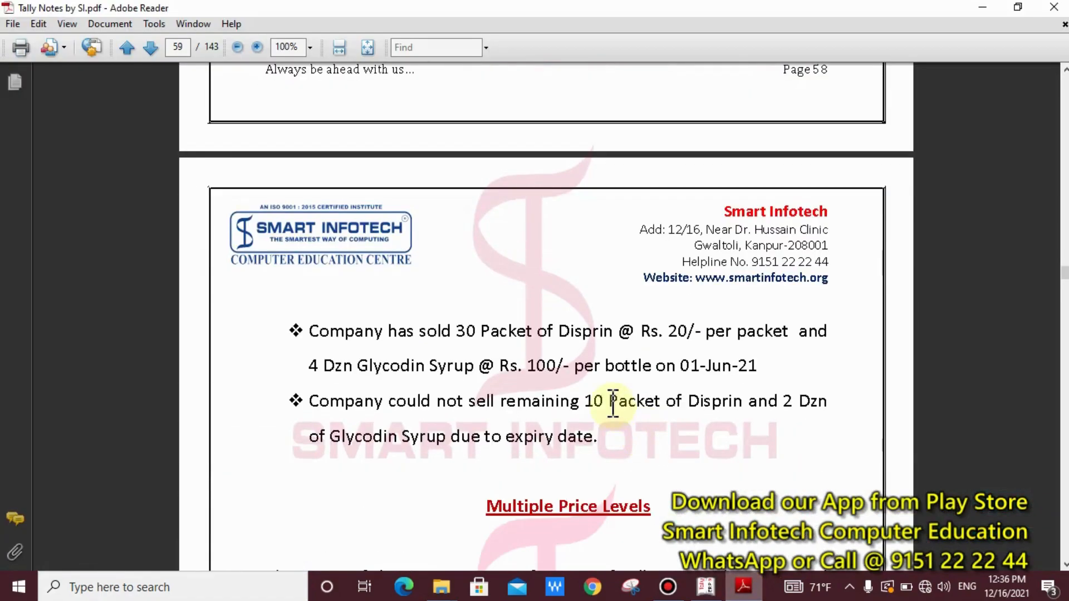
left_click_drag(239, 304, 850, 382)
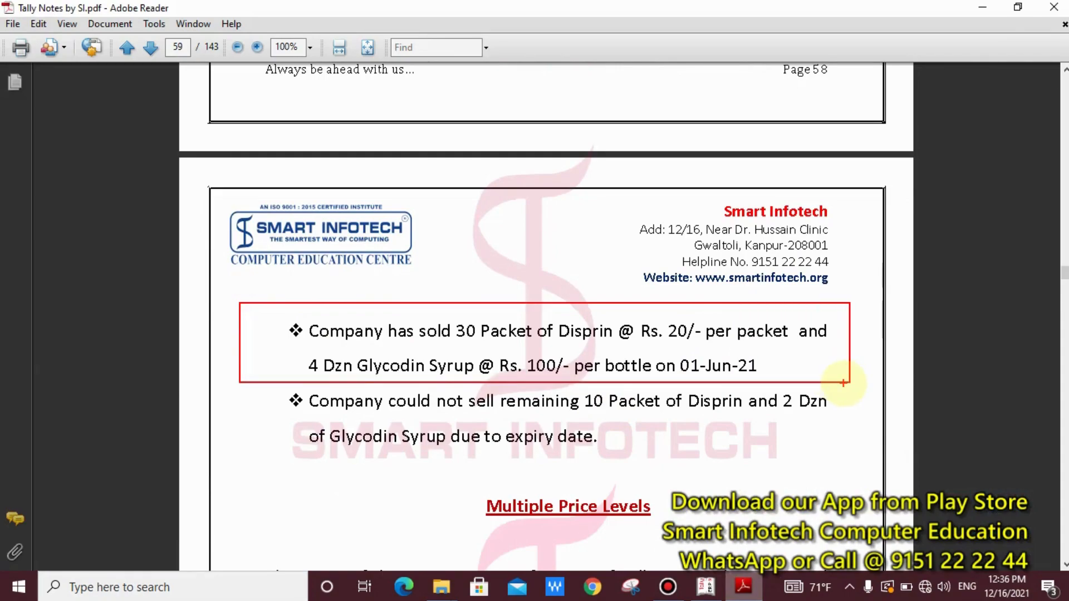
key("Escape")
left_click(705, 590)
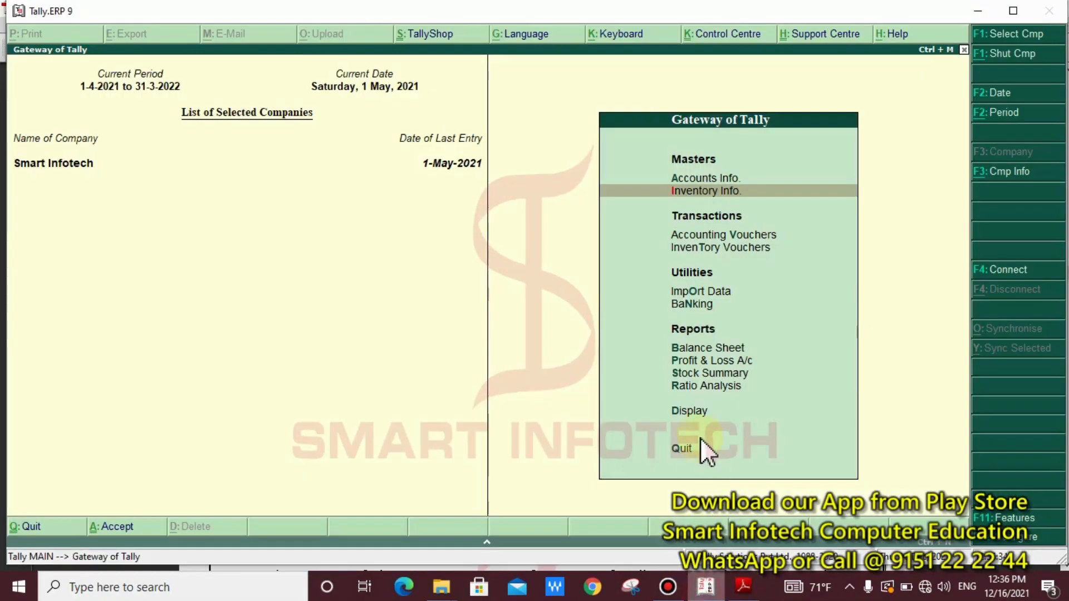
key("Down")
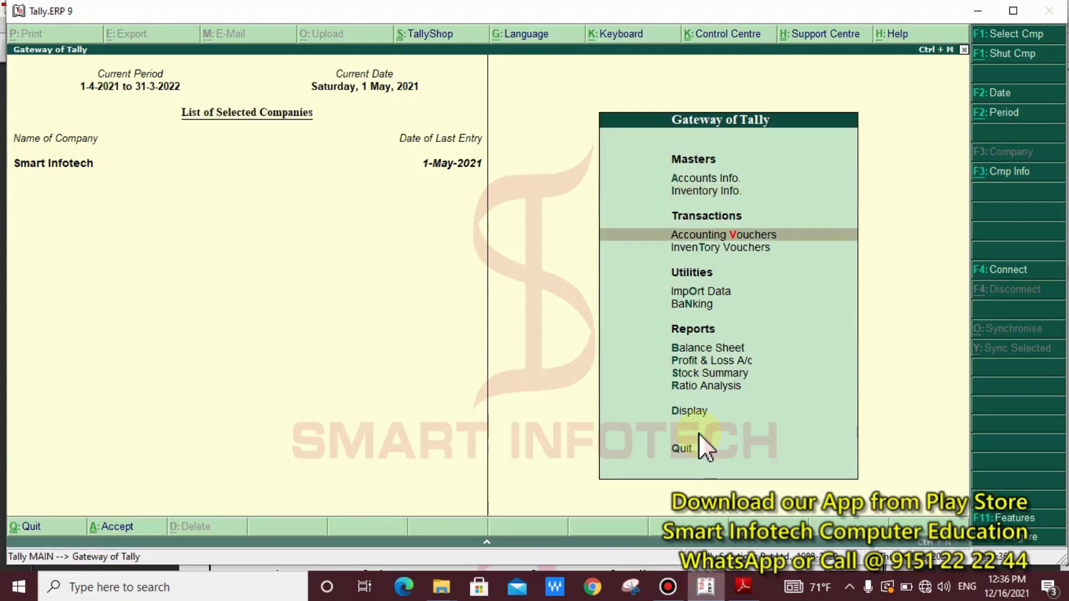
key("Return")
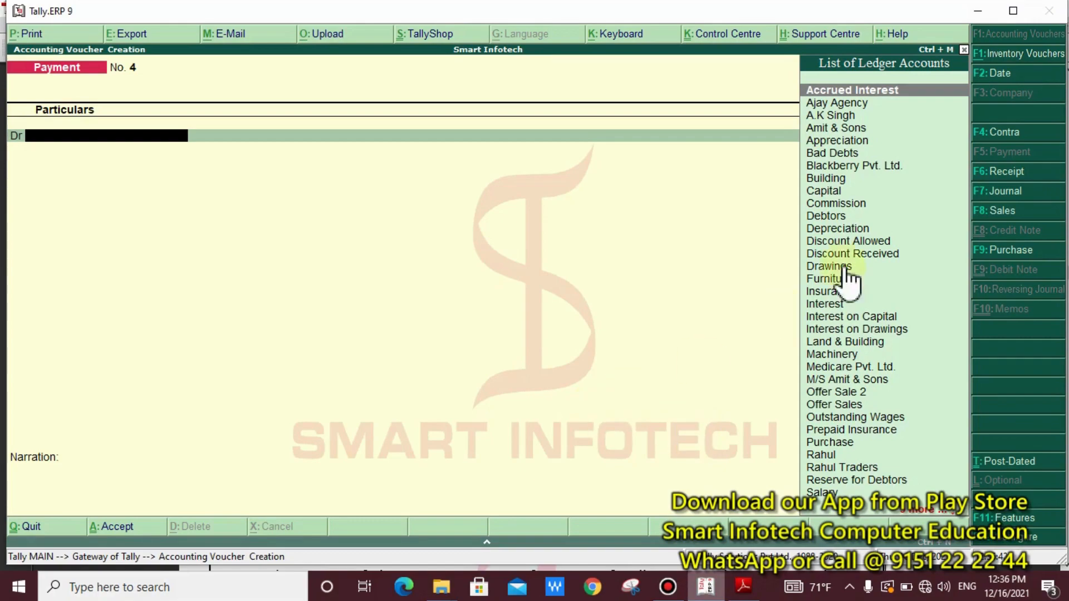
left_click(980, 211)
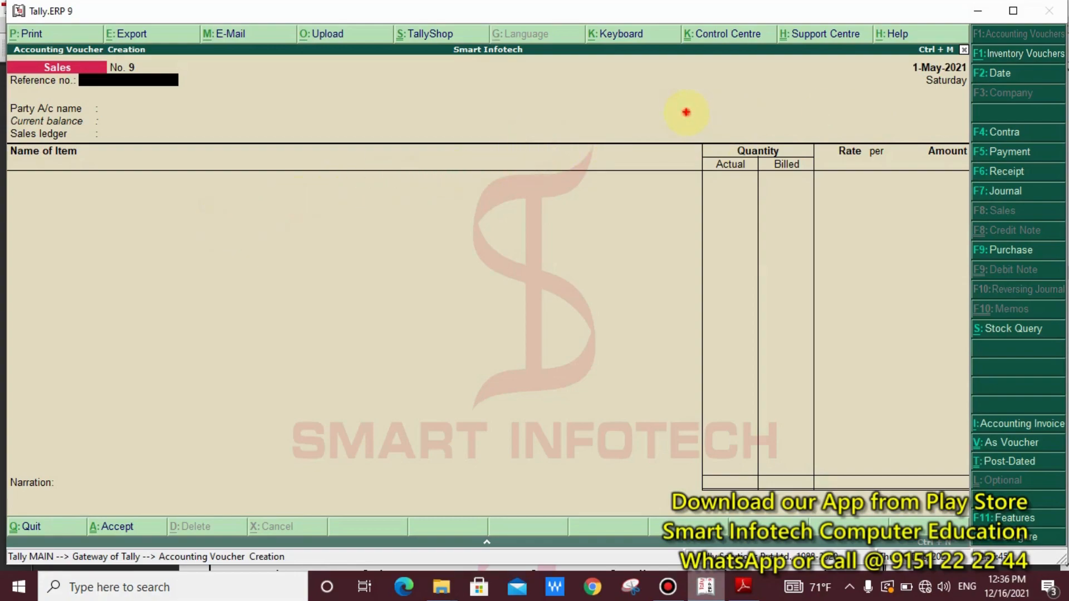
left_click_drag(686, 111, 835, 255)
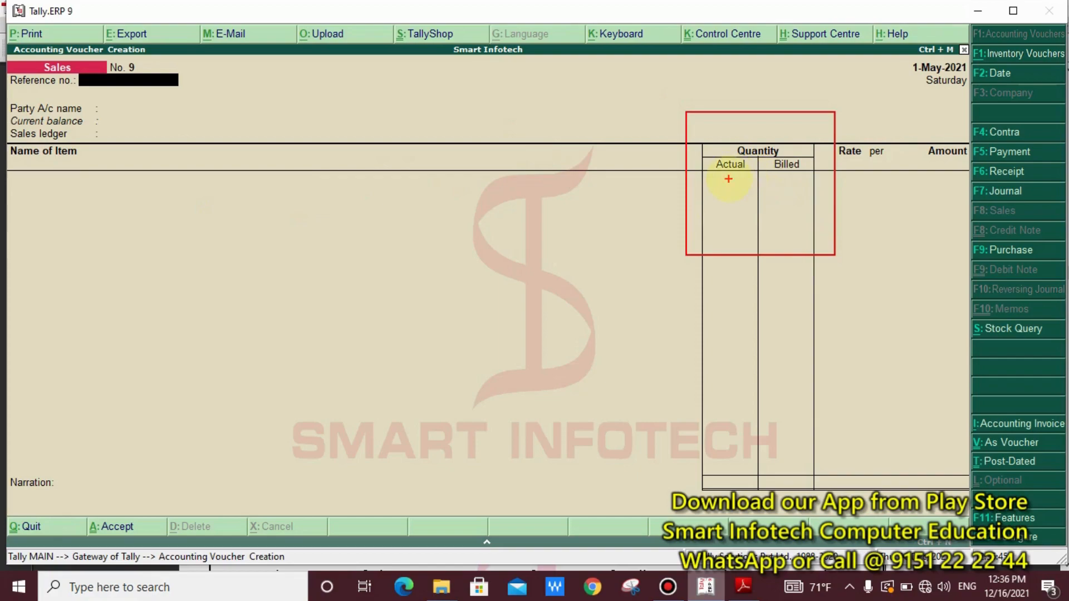
left_click_drag(732, 178, 646, 283)
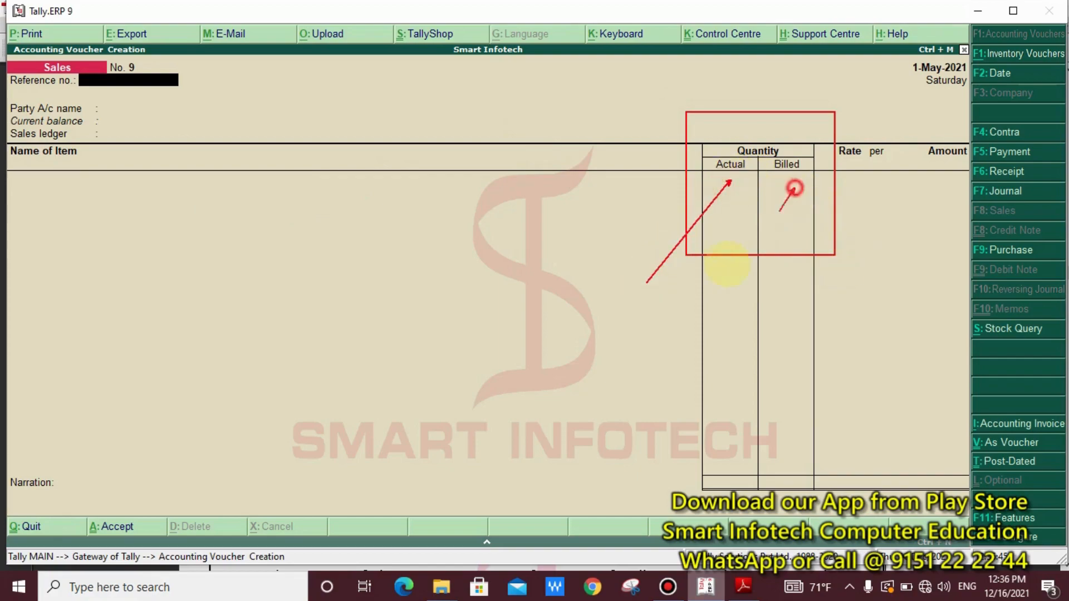
left_click_drag(794, 188, 717, 274)
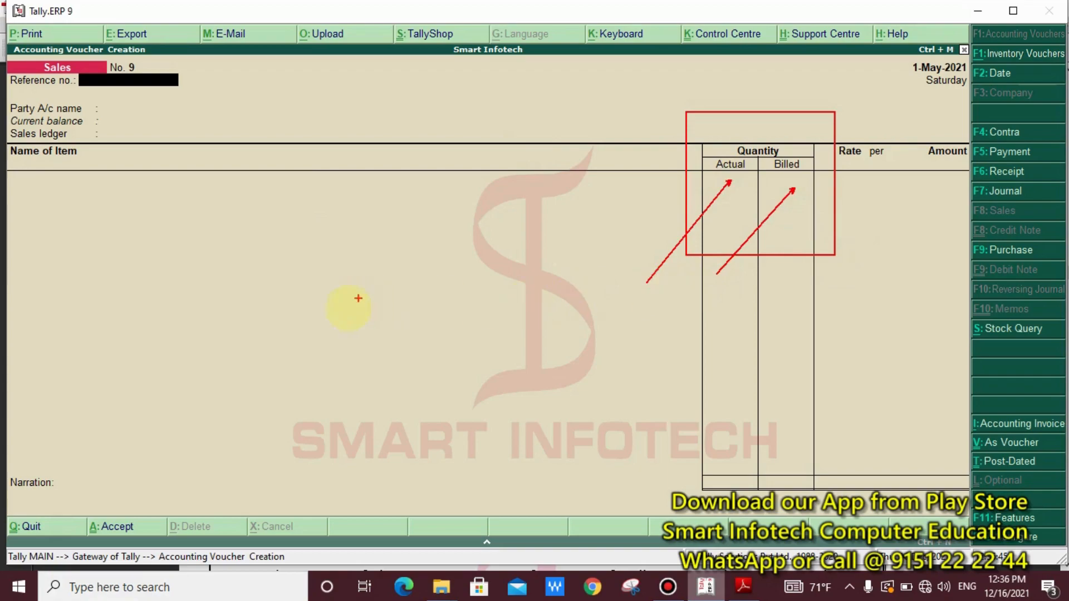
mouse_move(349, 311)
left_mouse_down()
mouse_move(385, 267)
mouse_move(529, 162)
left_mouse_up()
mouse_move(541, 199)
left_mouse_down()
mouse_move(490, 310)
mouse_move(573, 226)
mouse_move(529, 214)
left_mouse_up()
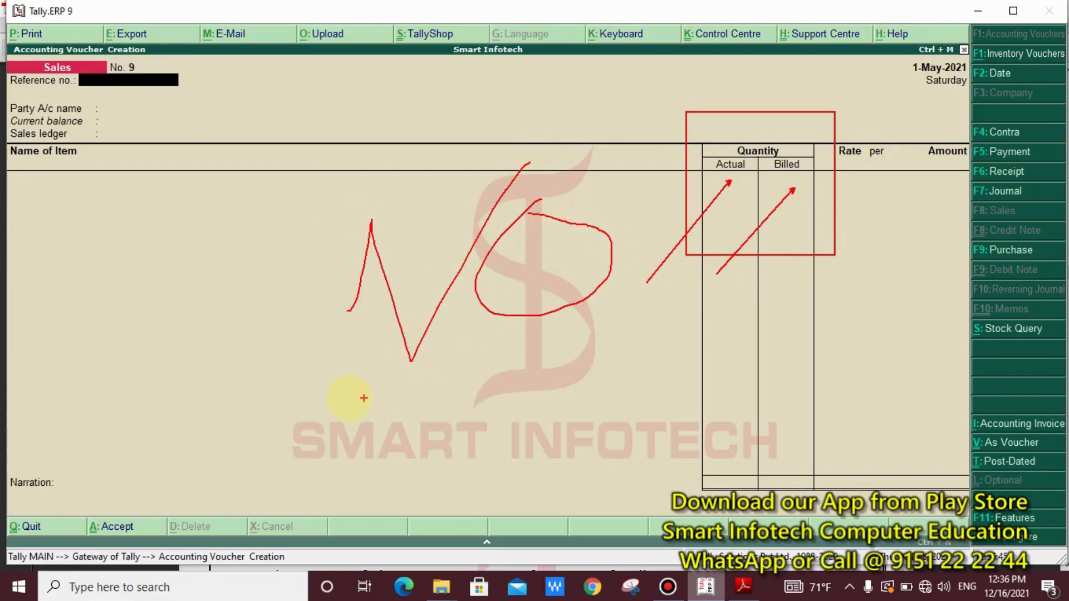
left_click_drag(229, 365, 261, 366)
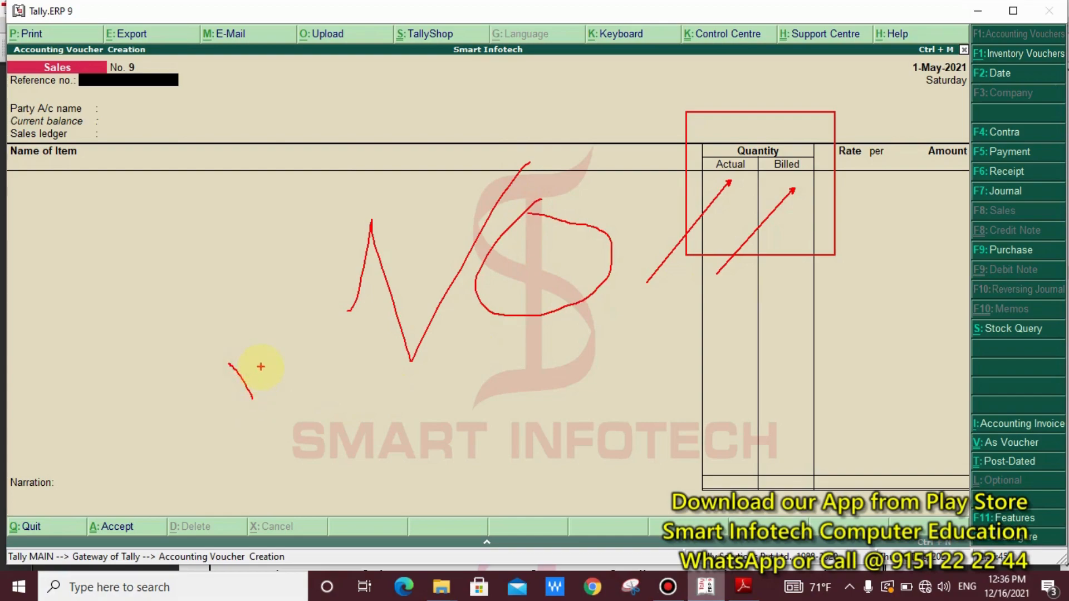
key("Escape")
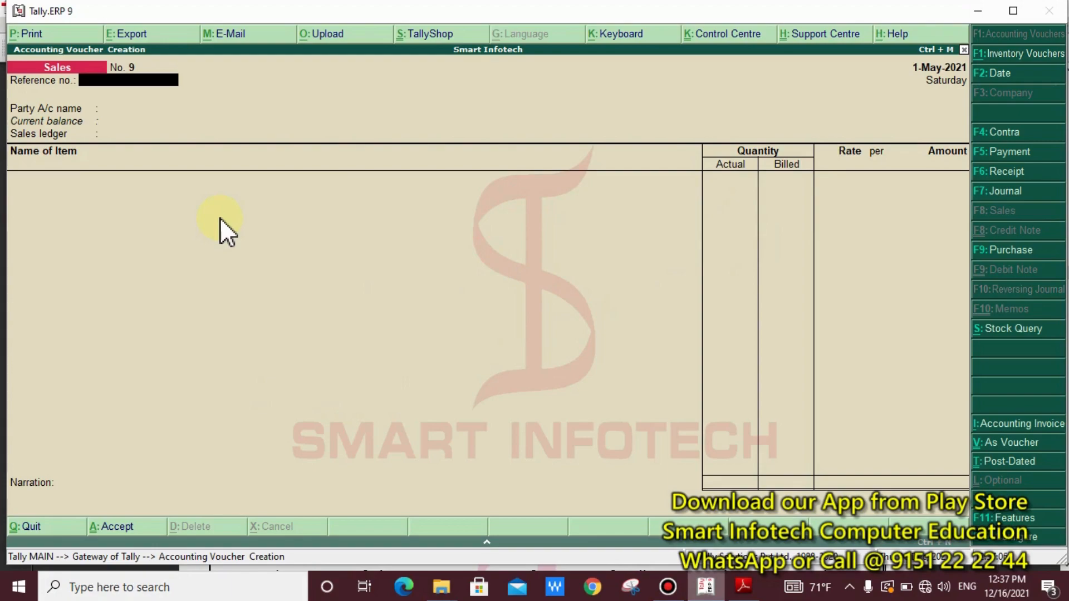
key("ctrl+2")
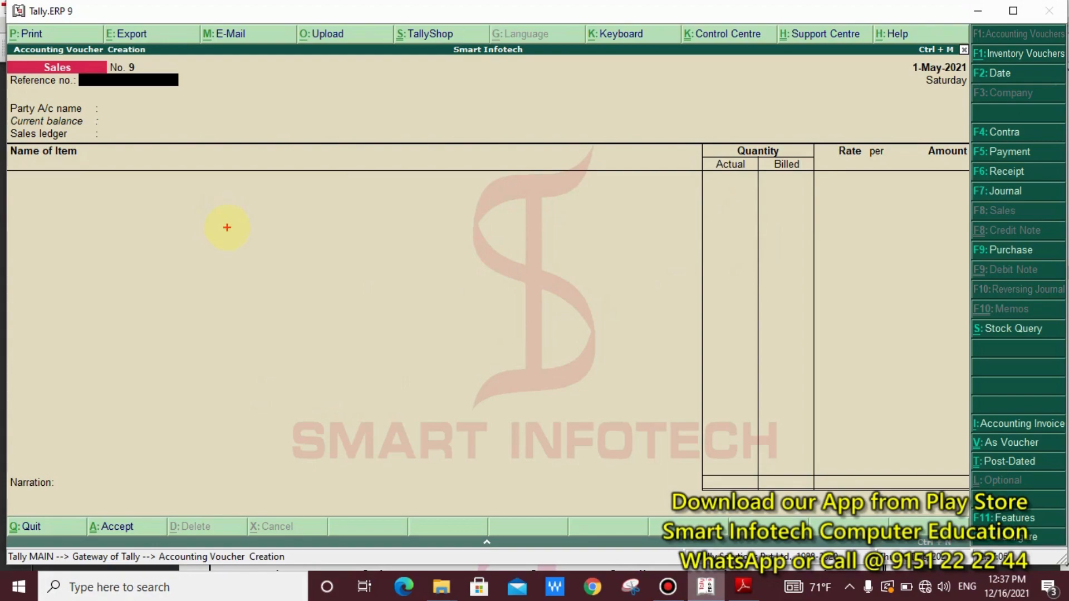
type("t")
type("F")
type("11")
key("Escape")
key("Escape")
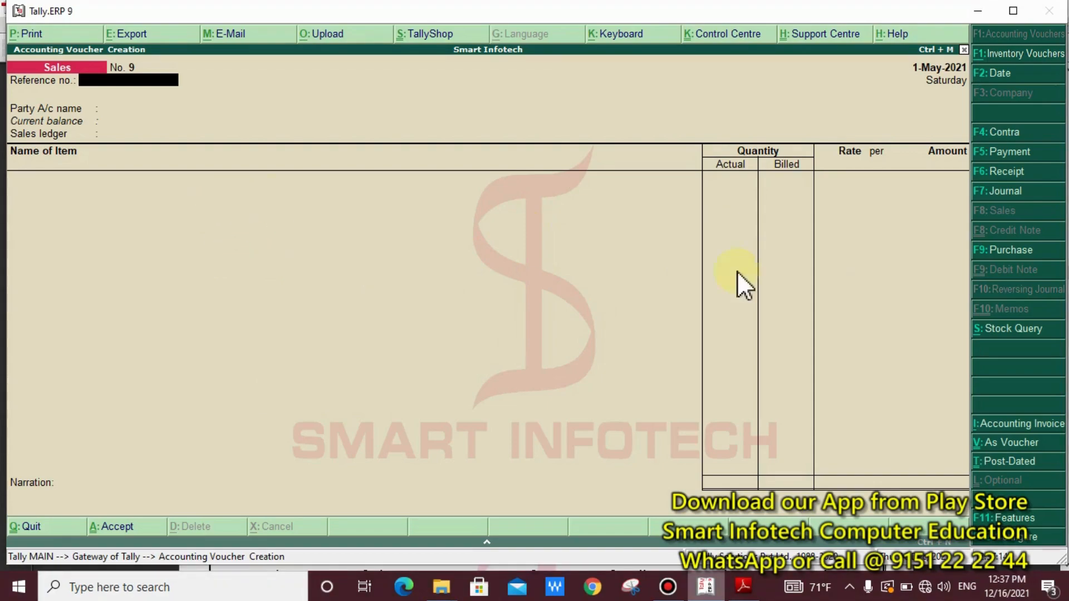
- Open the company features from the sales voucher and switch to the Inventory Features
left_click(1003, 519)
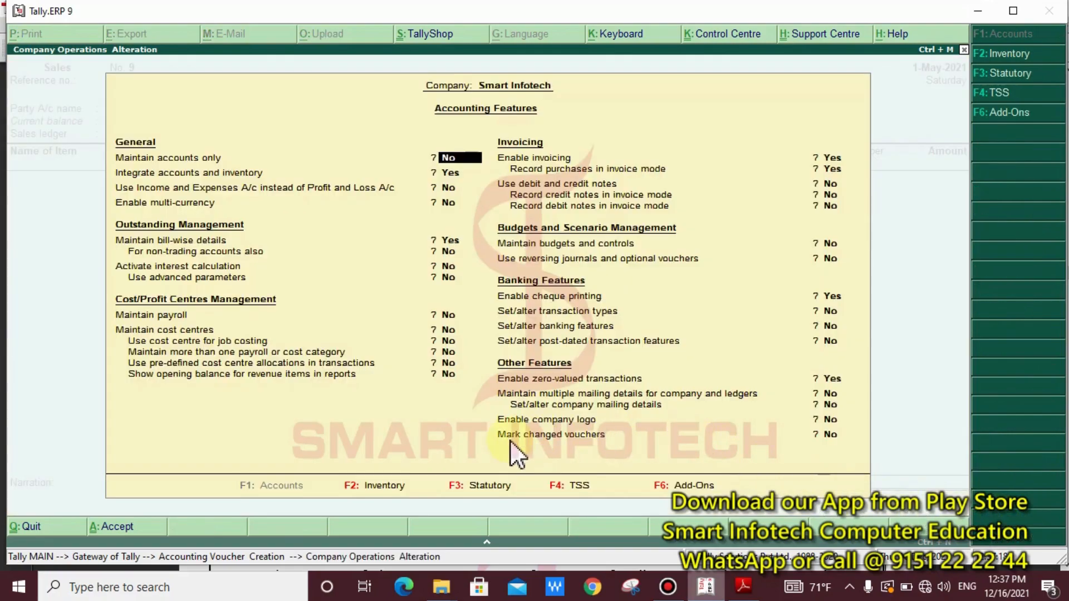
key("ctrl+2")
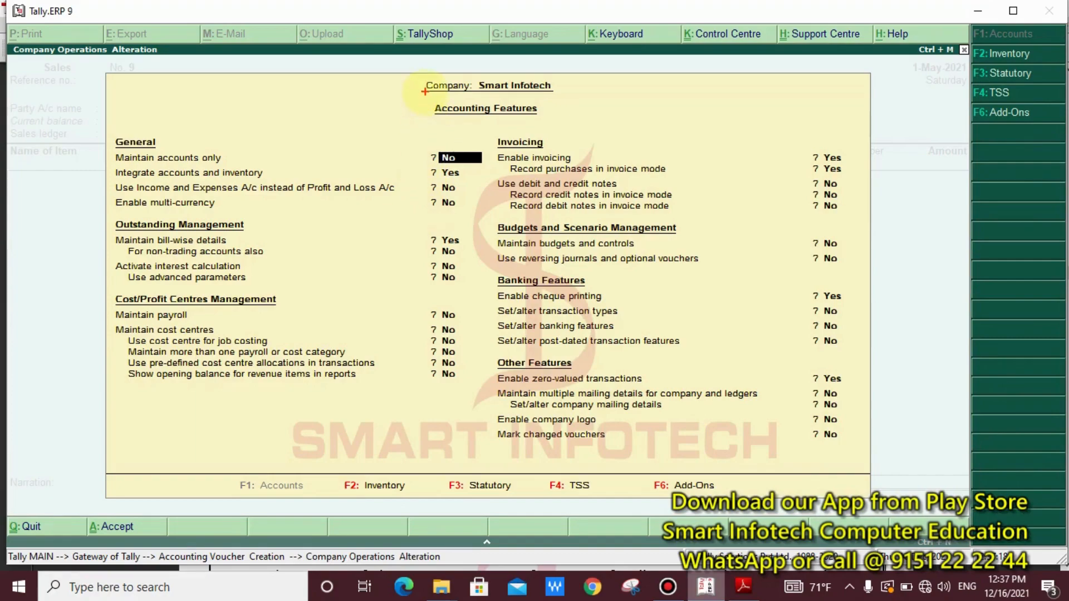
mouse_move(425, 92)
left_mouse_down()
mouse_move(463, 118)
mouse_move(548, 124)
left_mouse_up()
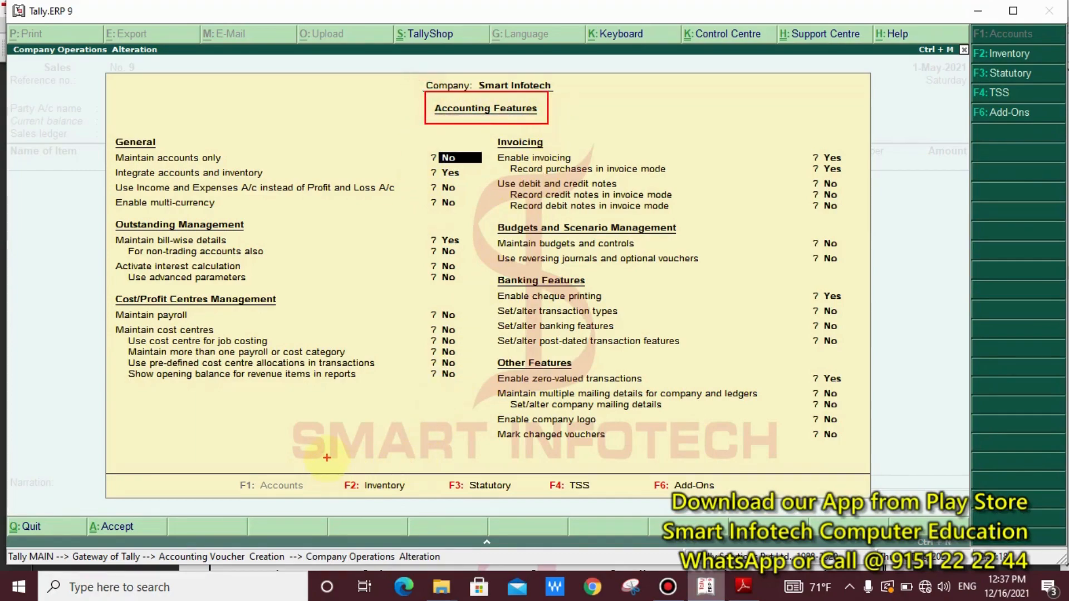
left_click_drag(327, 457, 431, 515)
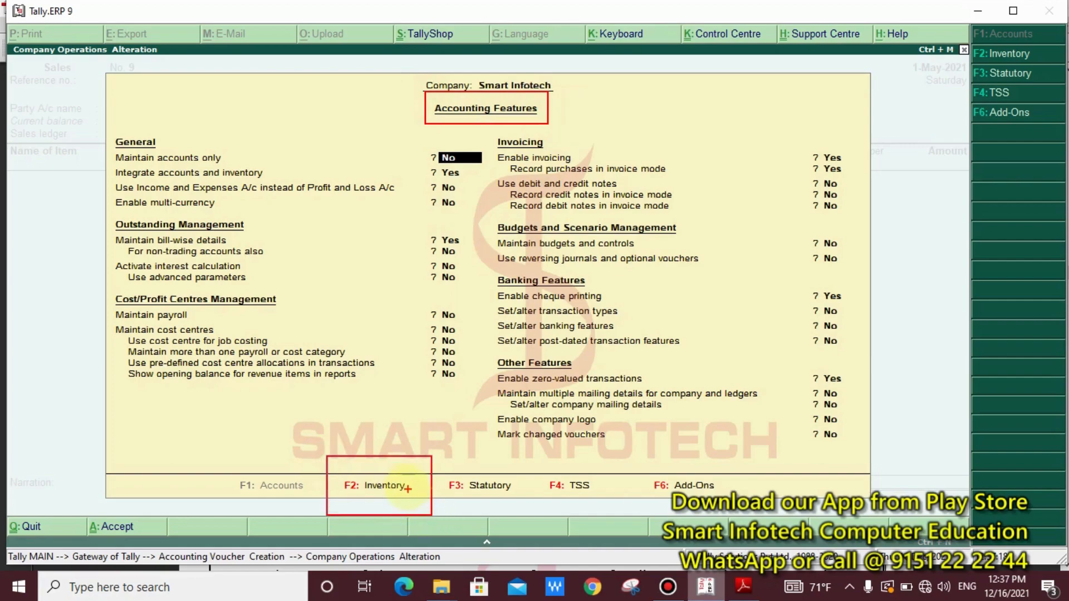
left_click_drag(407, 465, 459, 425)
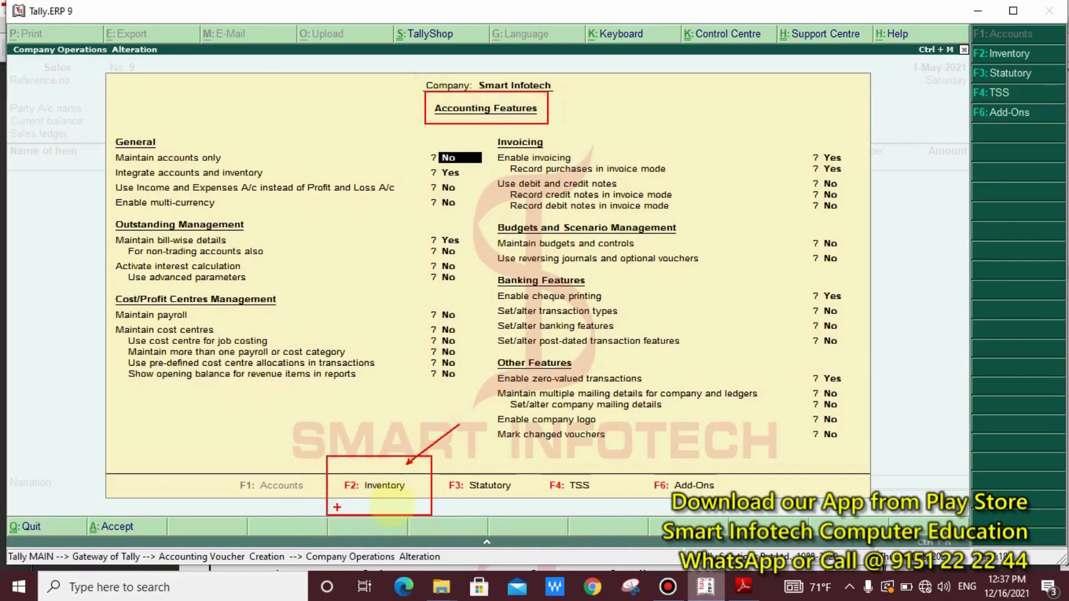
key("Escape")
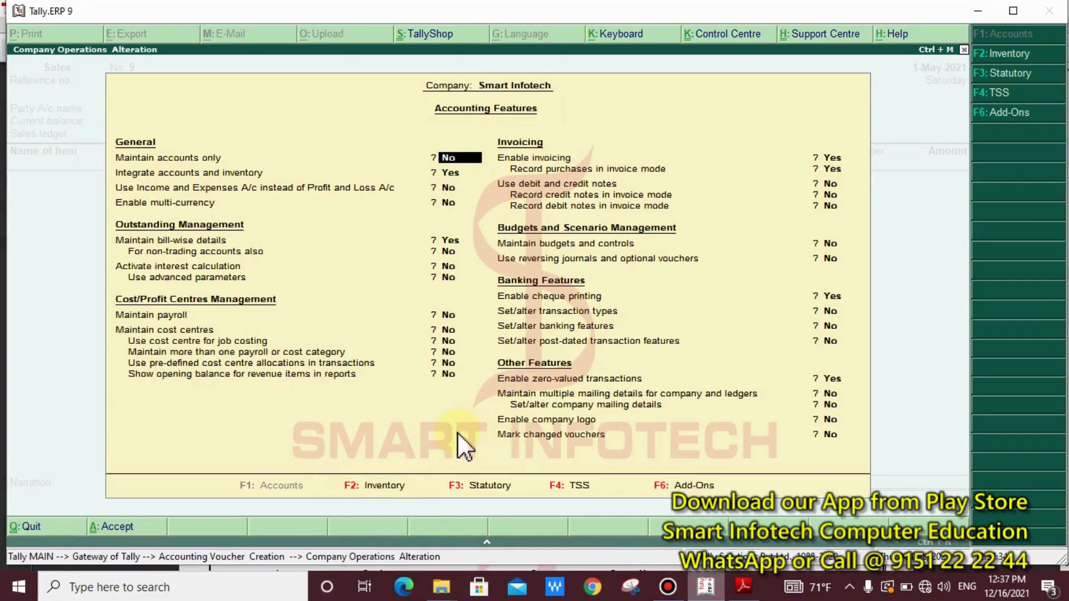
key("F2")
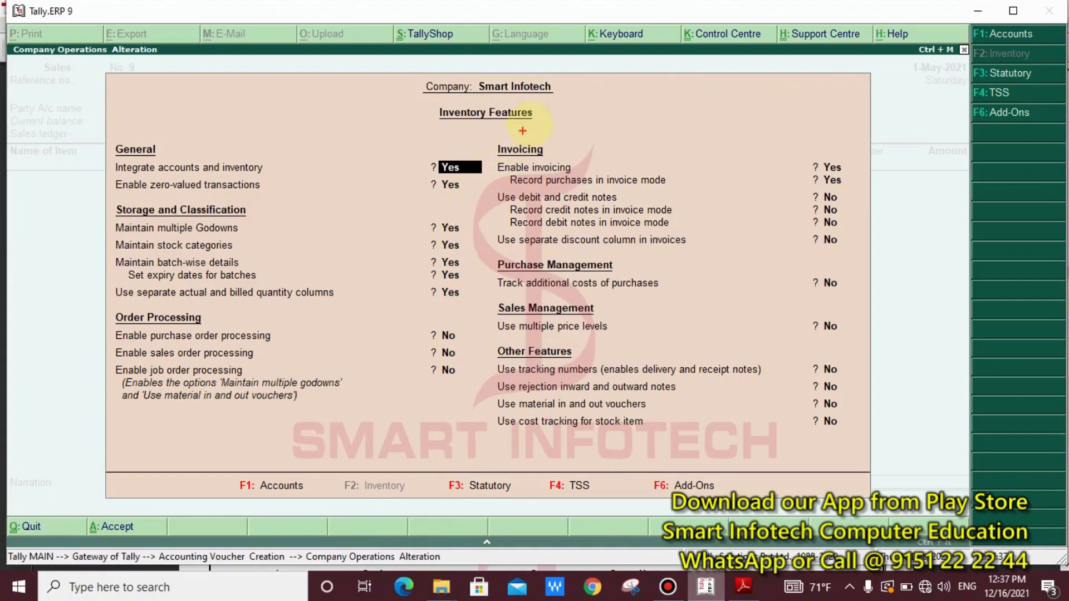
- Set Use separate actual and billed quantity columns to No and save the inventory features
left_click_drag(551, 103, 395, 128)
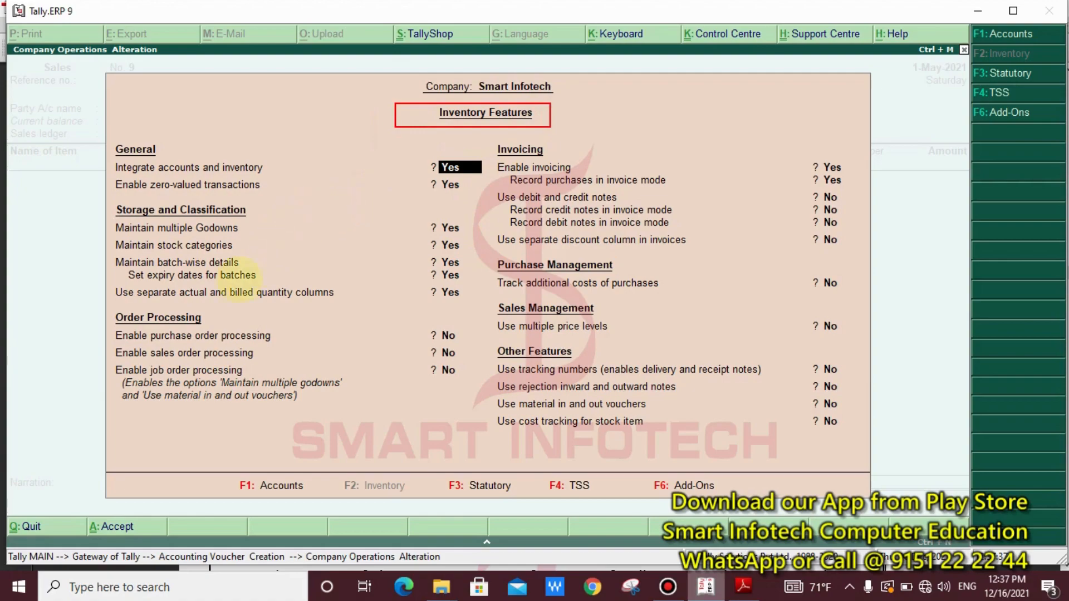
mouse_move(106, 281)
left_mouse_down()
mouse_move(207, 304)
mouse_move(477, 305)
left_mouse_up()
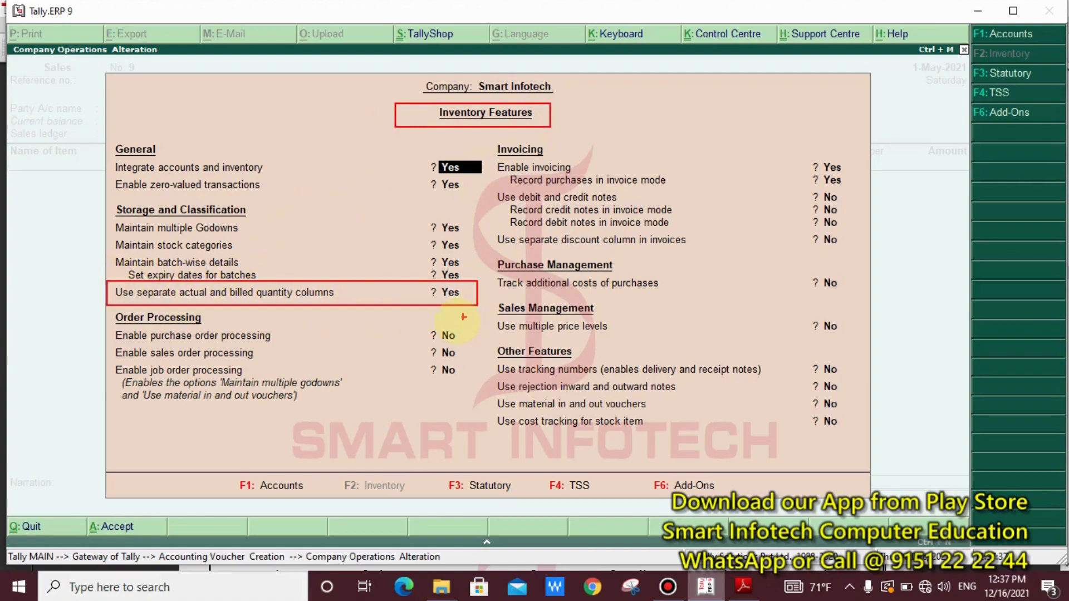
key("Escape")
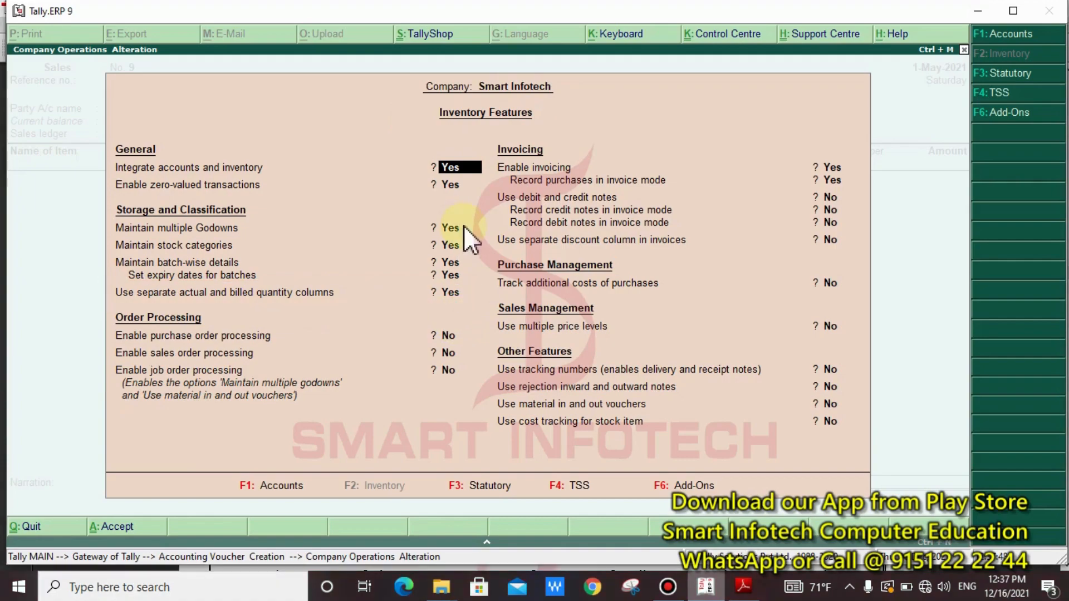
left_click(452, 292)
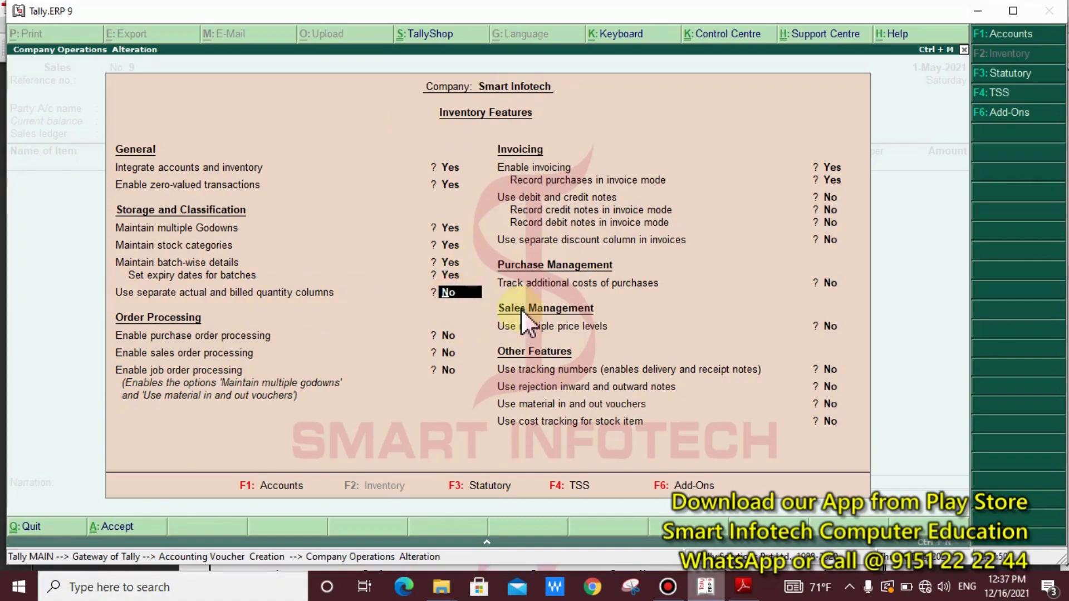
key("Return")
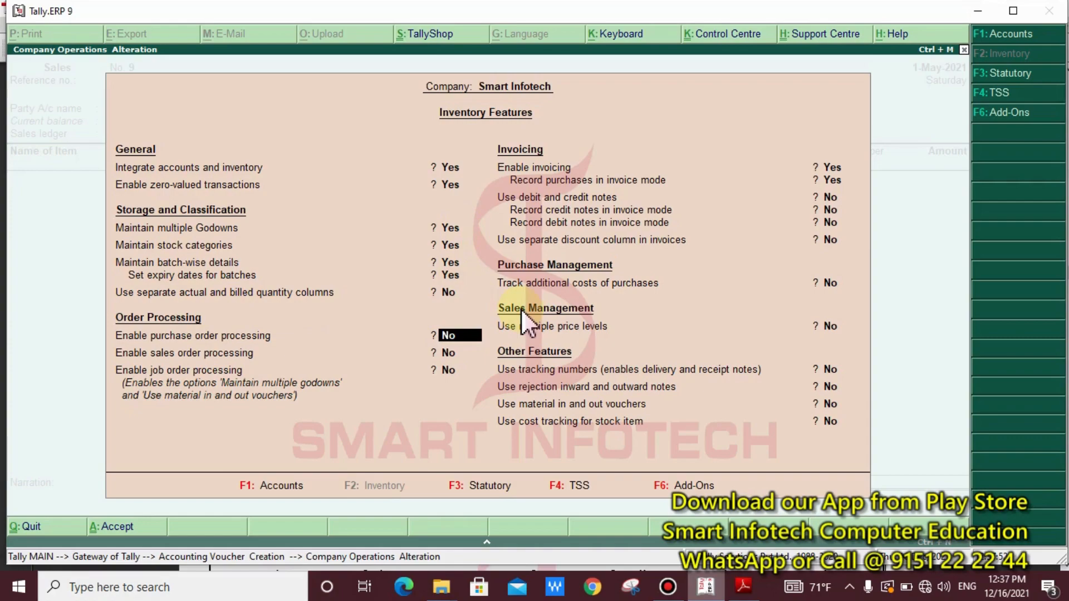
left_click(520, 309)
key("ctrl+a")
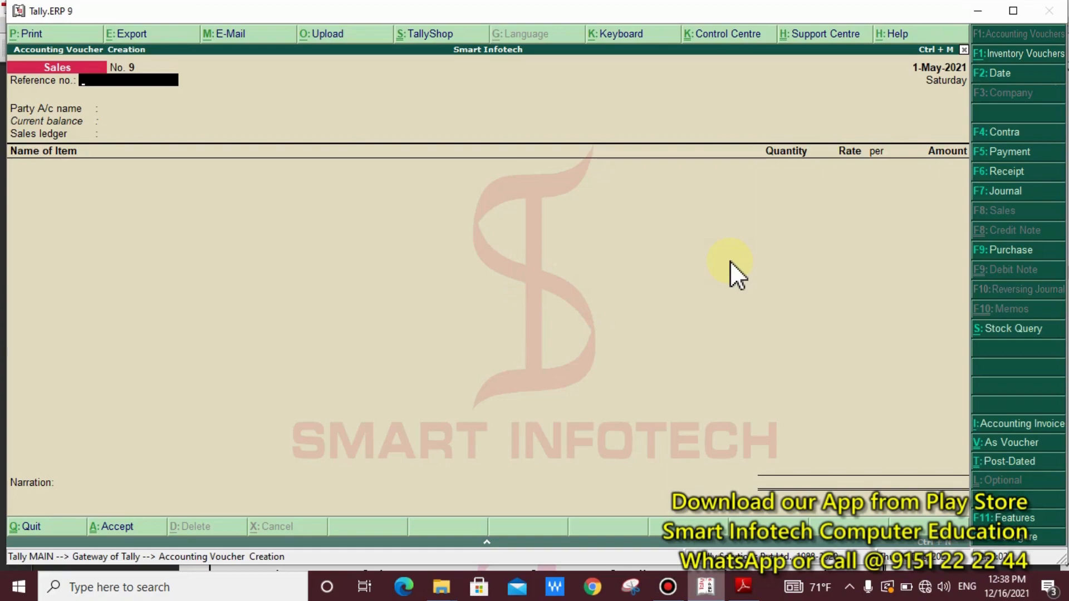
- Leave the sales voucher's reference number blank and highlight Cash in the party ledger list
key("Return")
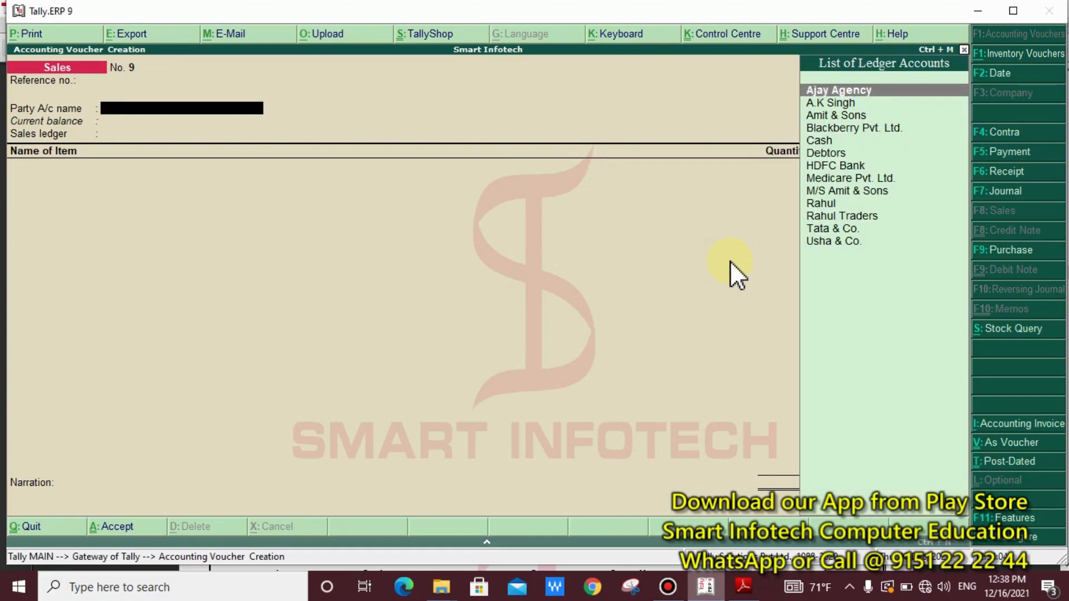
key("Down")
key("Down")
key("Down")
key("Down")
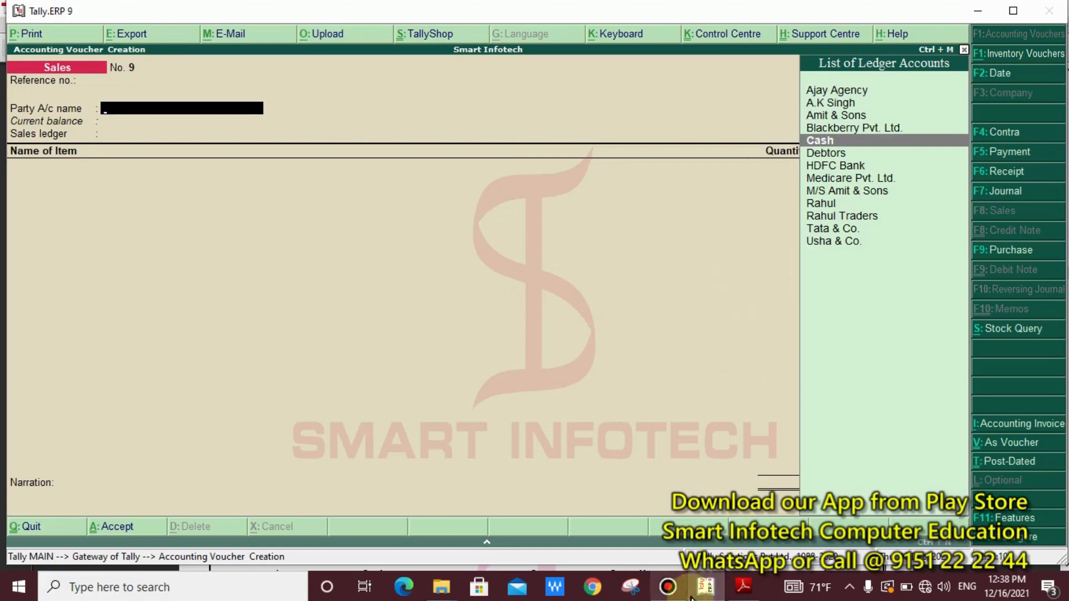
- Check the date of the Disprin and Glycodin sale in Adobe Reader, and return to the sales voucher in Tally
left_click(743, 587)
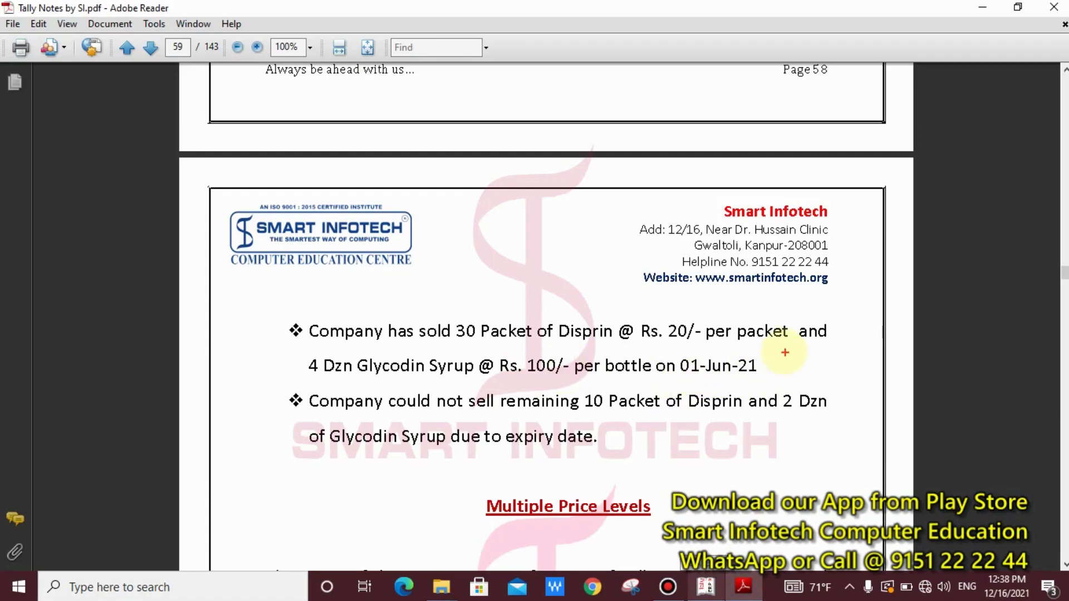
left_click_drag(781, 347, 659, 379)
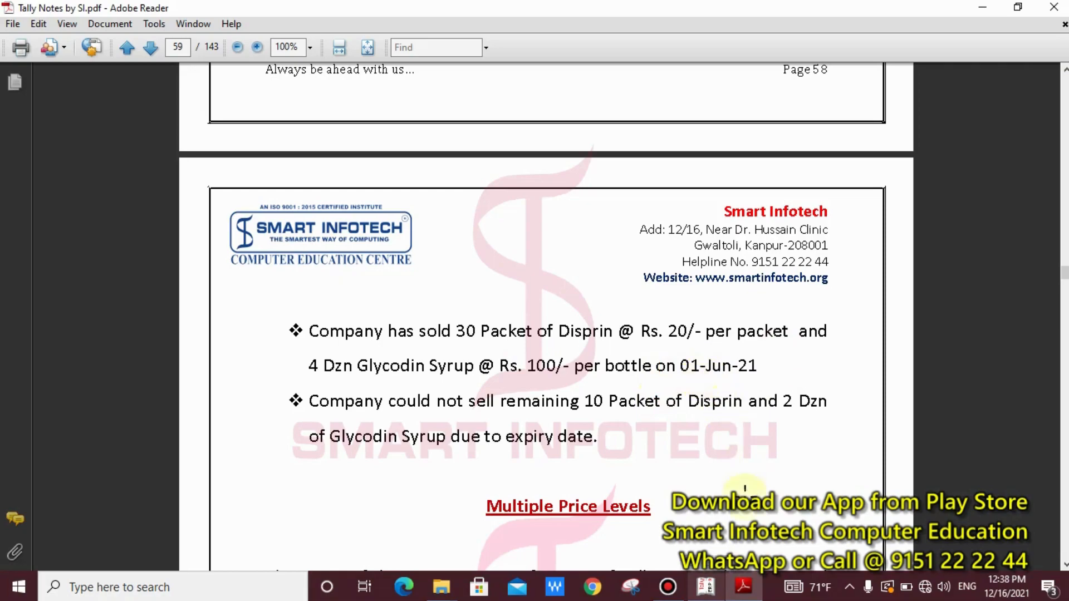
left_click(705, 587)
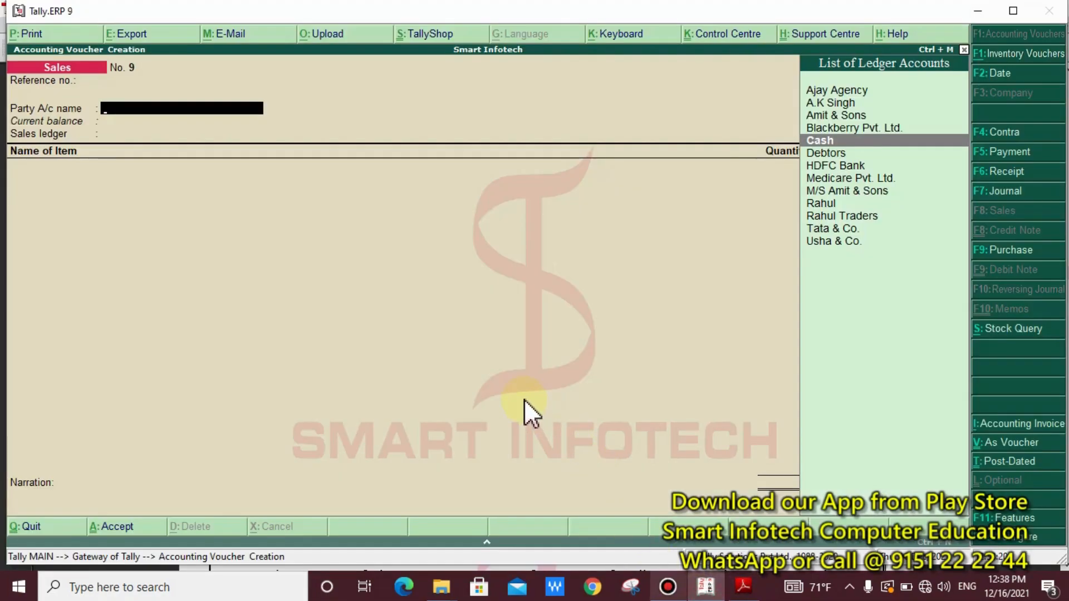
key("ctrl+2")
left_click_drag(237, 321, 234, 292)
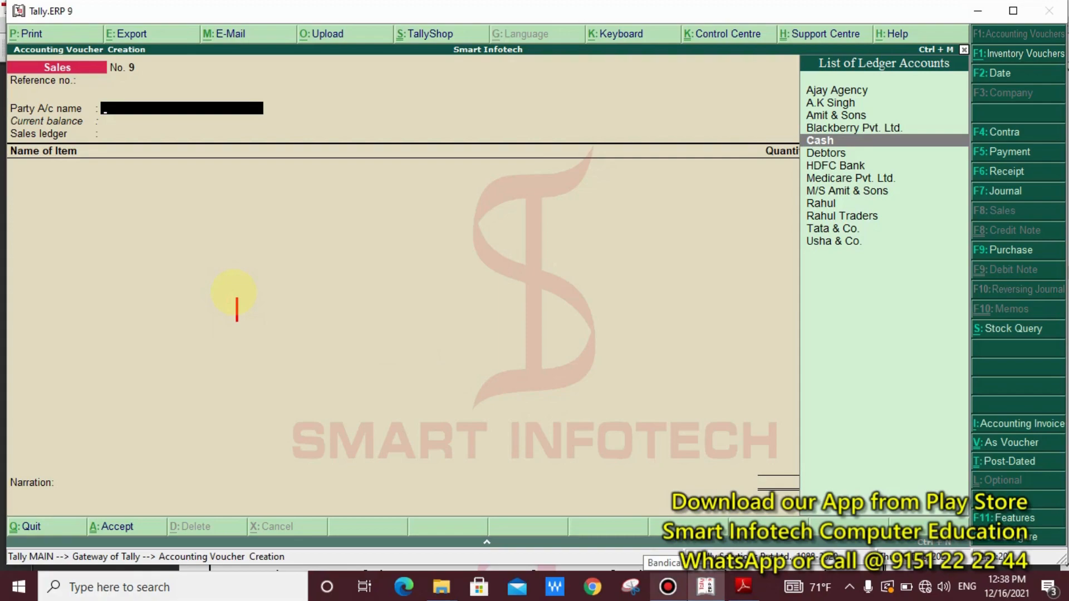
type("F2 : D")
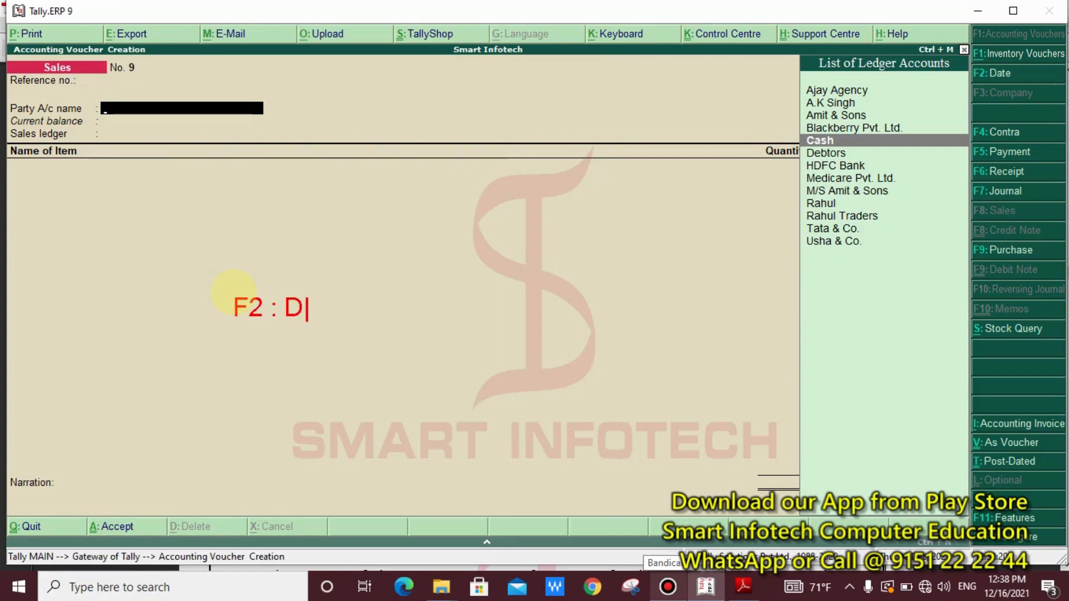
type("ate Cha")
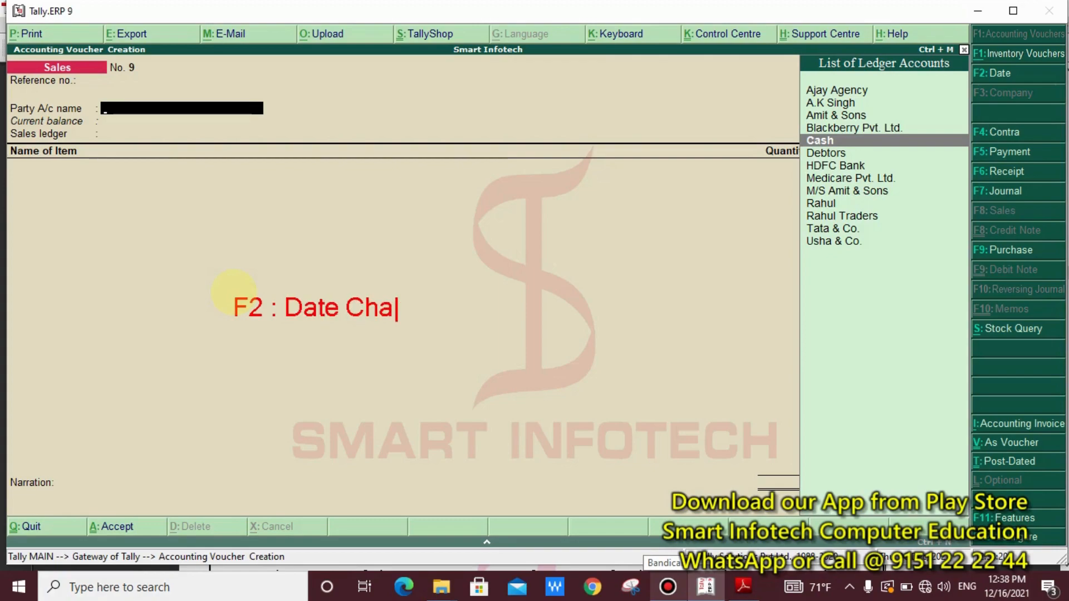
type("nge")
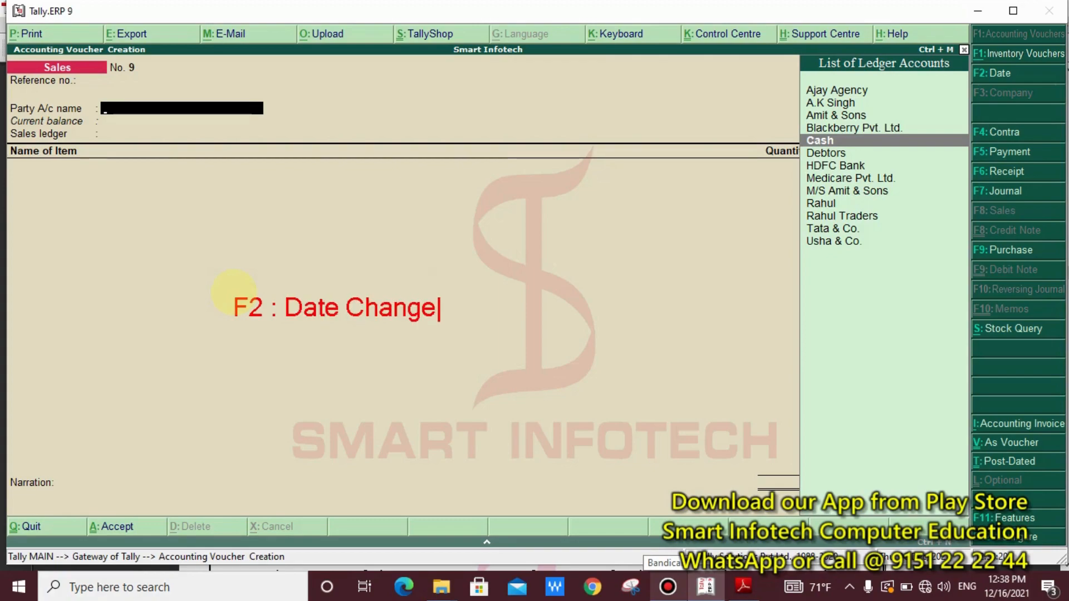
key("Escape")
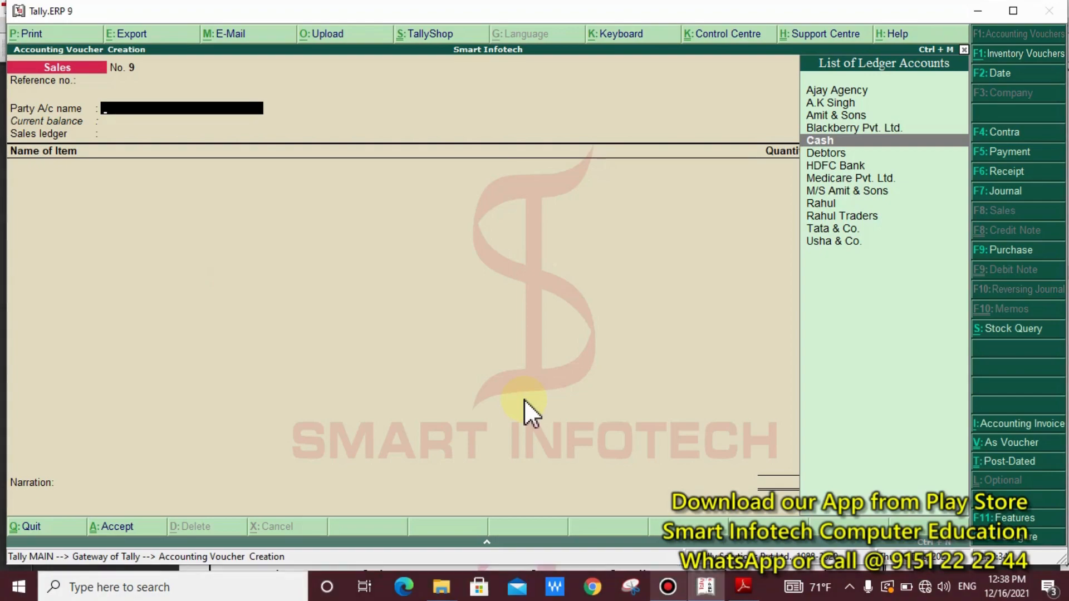
- Set the sales voucher's date to 1.6.21
key("F2")
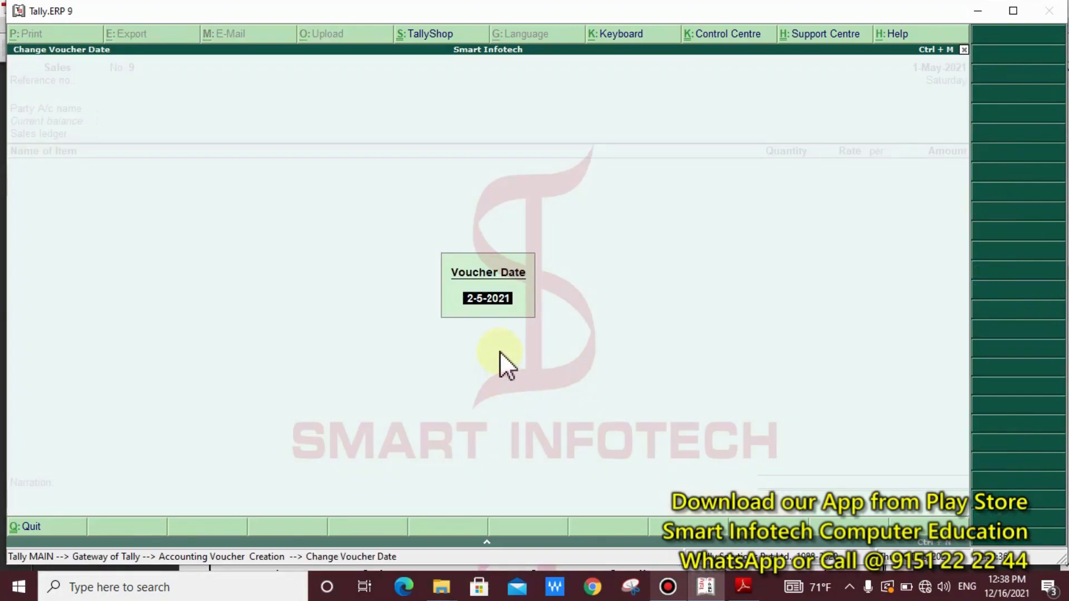
type("1.6.21")
key("Return")
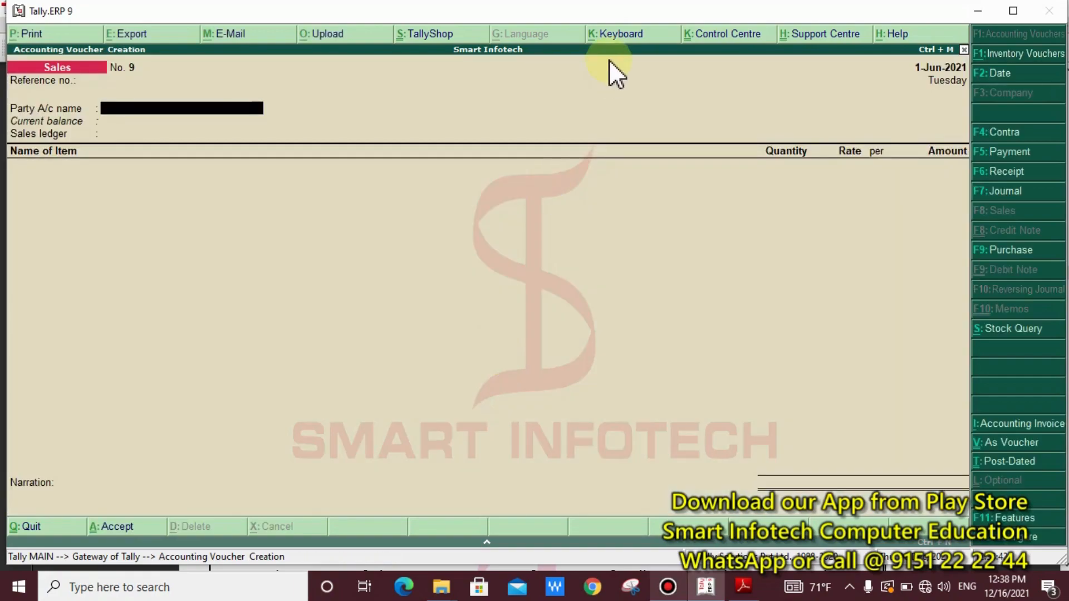
key("ctrl+2")
mouse_move(862, 48)
left_mouse_down()
mouse_move(1029, 107)
mouse_move(1006, 100)
mouse_move(817, 141)
left_mouse_up()
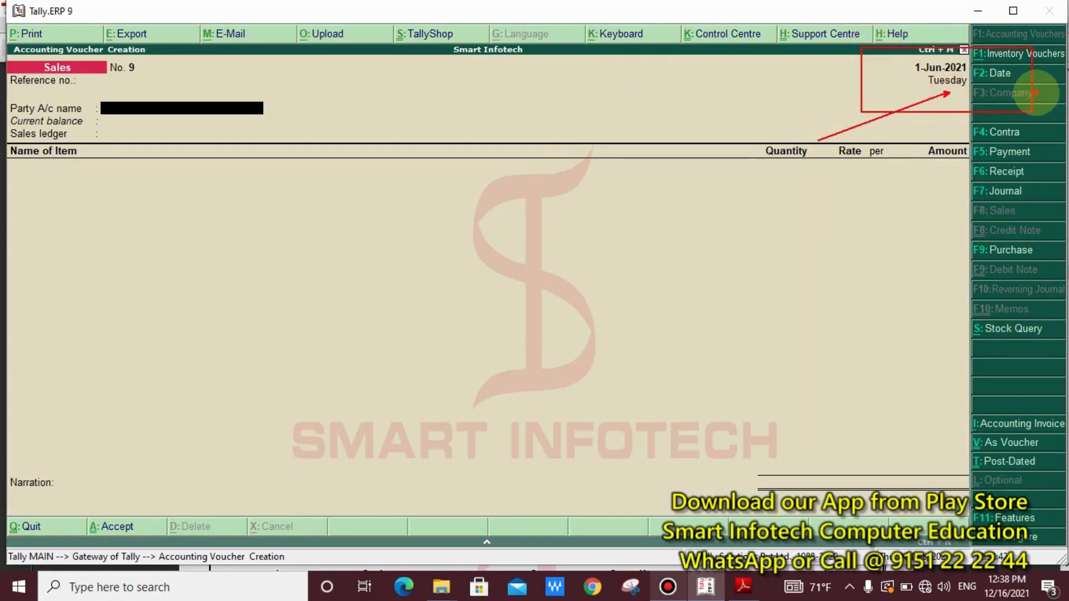
key("Escape")
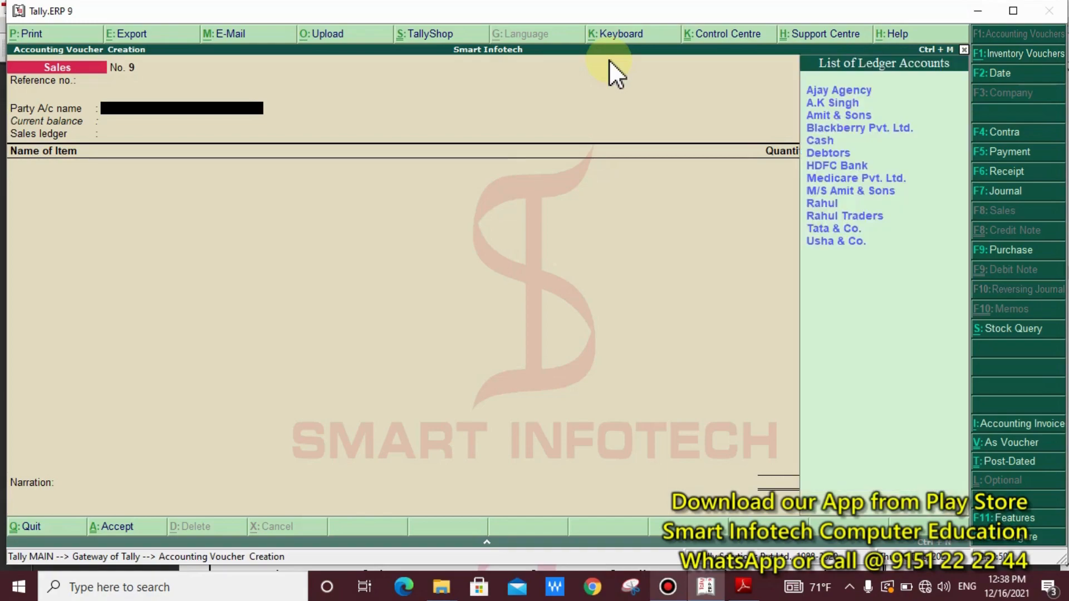
- Choose Cash as the sales voucher's party account and accept the default party details
key("Down")
key("Down")
key("Down")
key("Down")
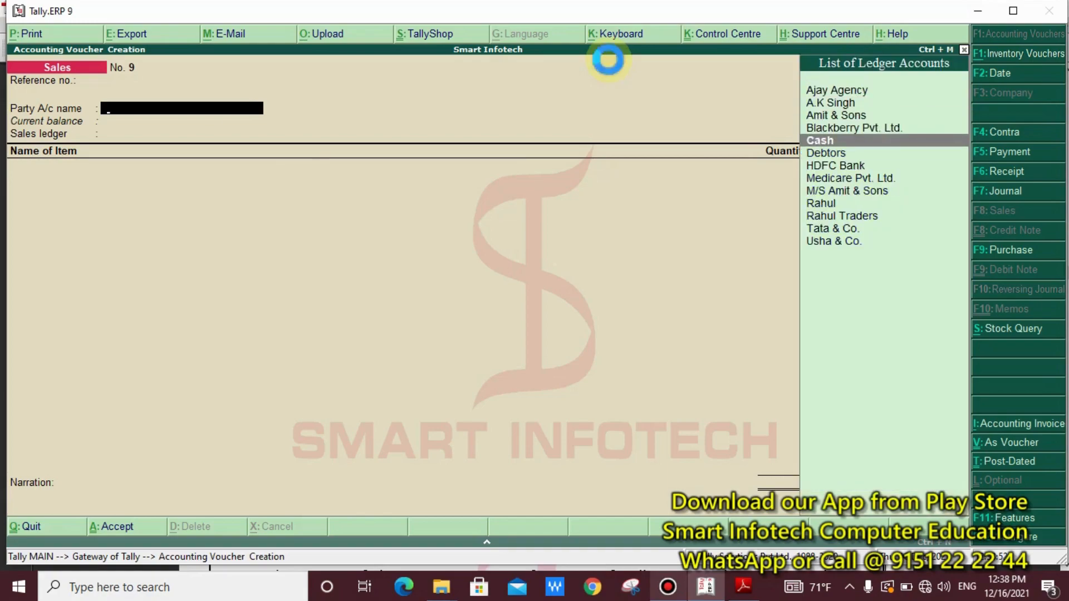
key("Return")
key("Return")
key("Return")
key("Return")
key("Return")
key("Return")
key("Return")
key("Return")
key("Return")
key("Return")
key("Return")
key("Return")
key("Return")
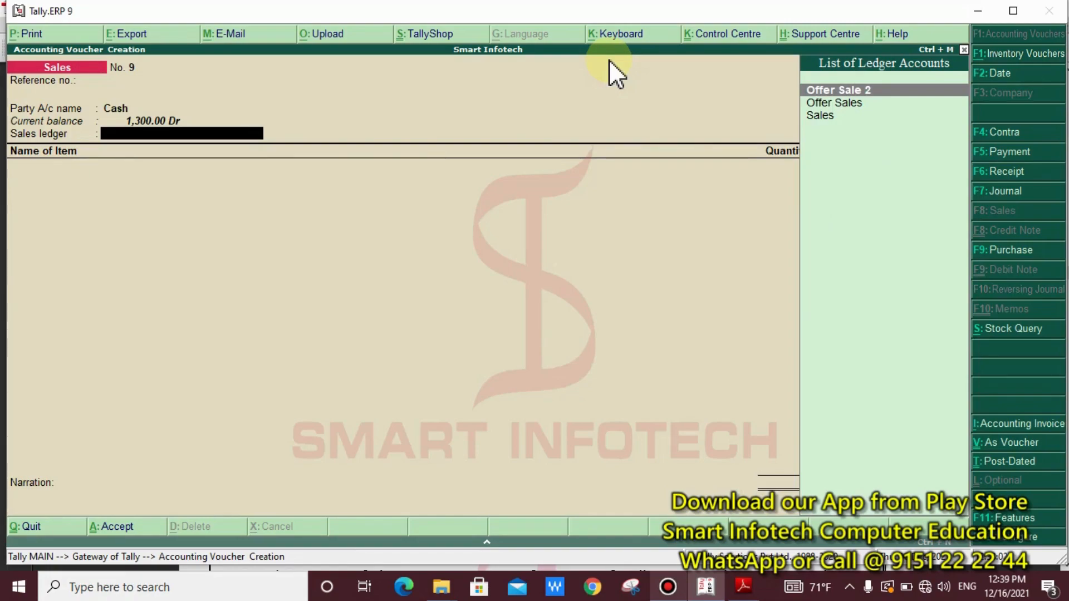
- Choose Sales as the voucher's sales ledger
key("Down")
key("Down")
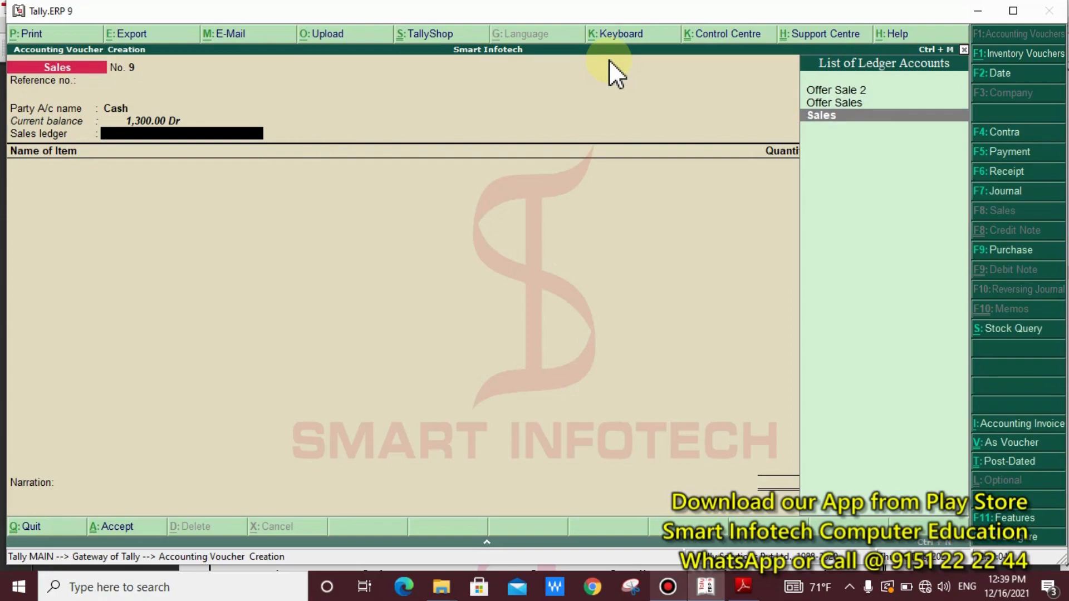
key("Return")
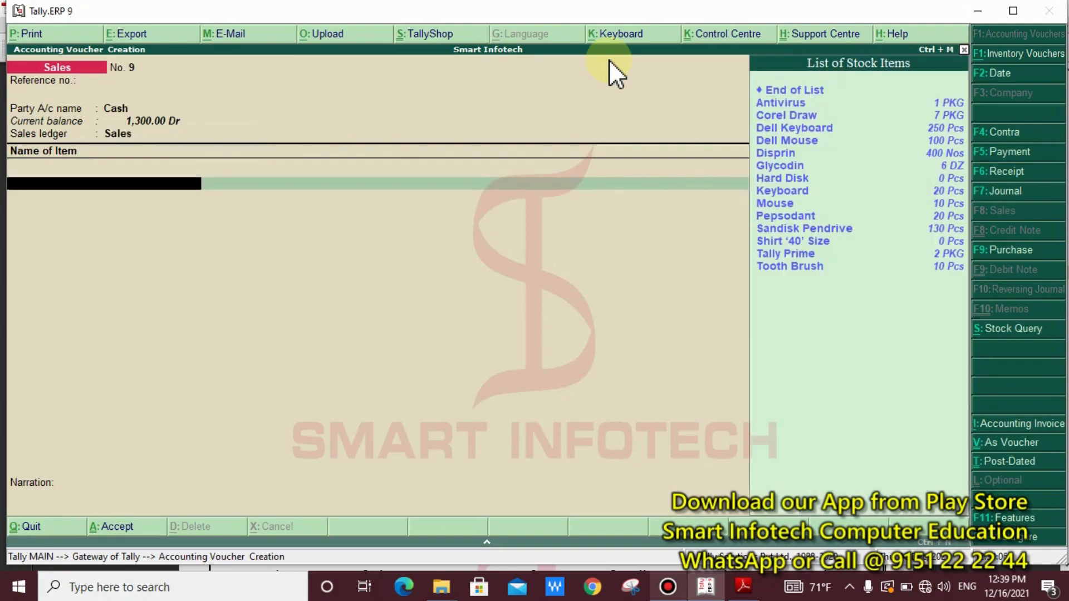
- Add Disprin as the voucher's first stock item and allocate it to the Arya Nagar godown
type("d")
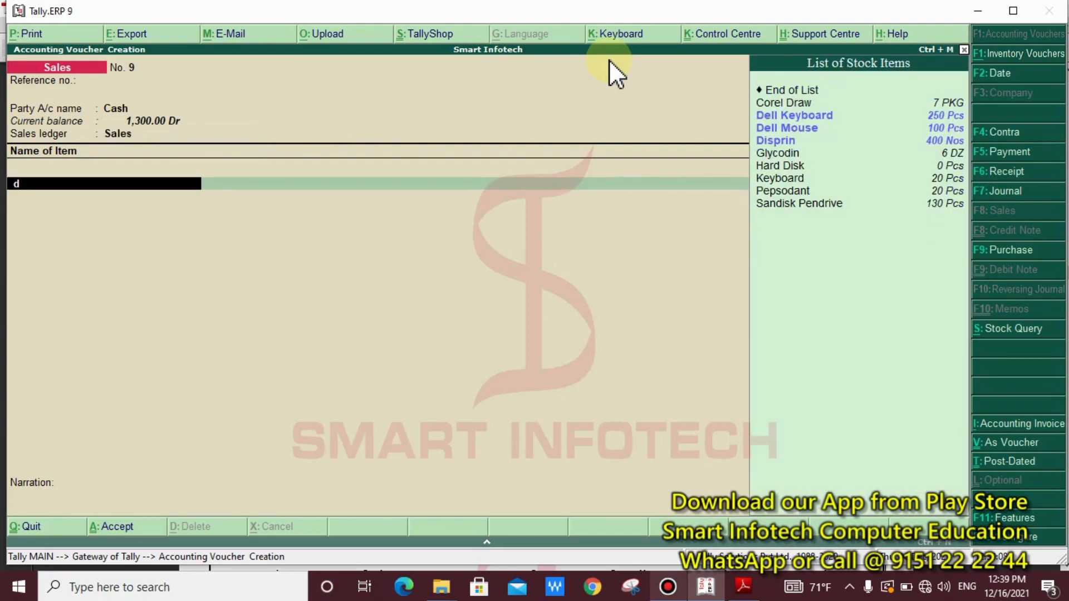
key("Down")
key("Down")
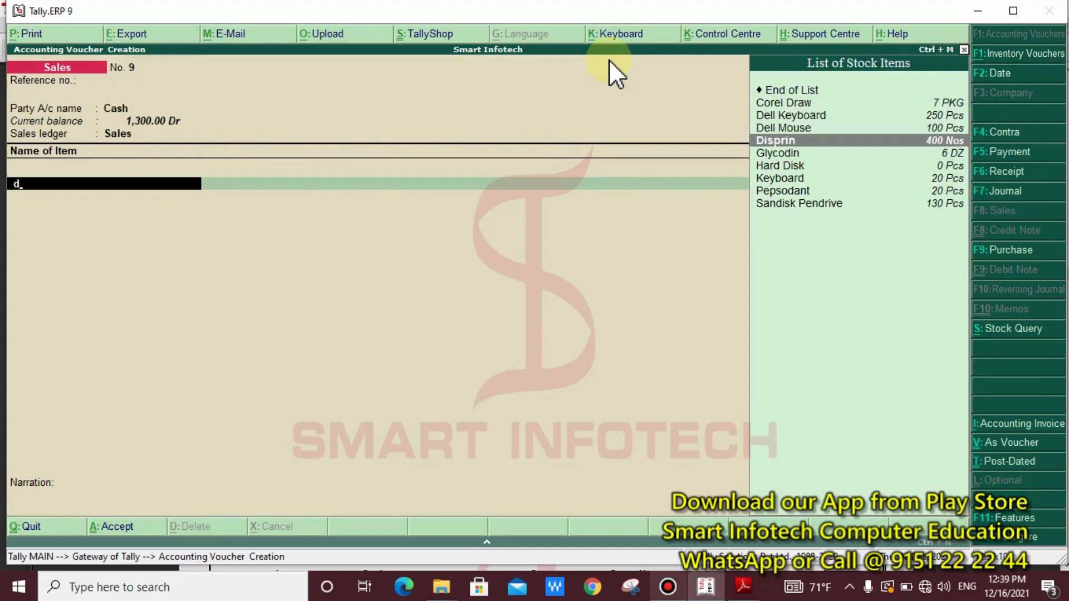
key("Return")
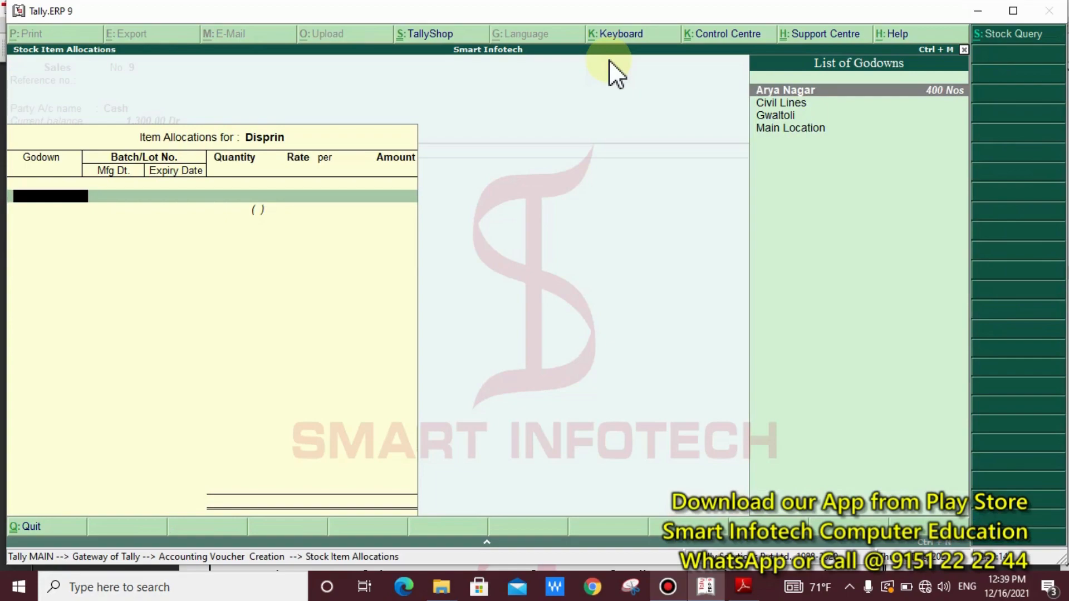
key("Return")
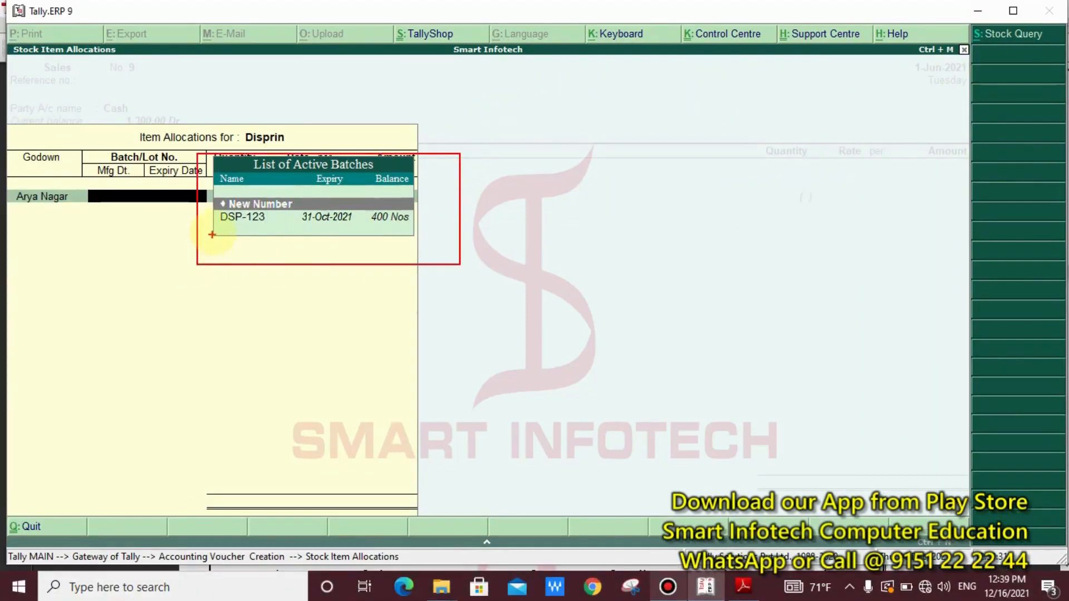
left_click_drag(215, 227, 422, 228)
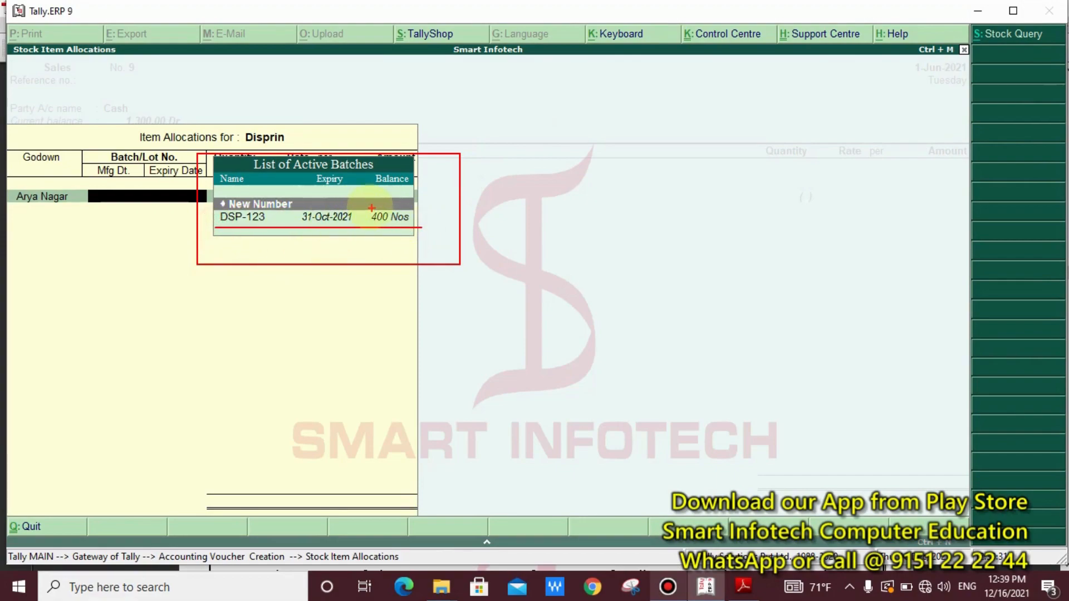
left_click_drag(357, 200, 357, 215)
left_click_drag(301, 229, 295, 229)
left_click_drag(308, 166, 346, 190)
scroll(491, 120, "up", 1)
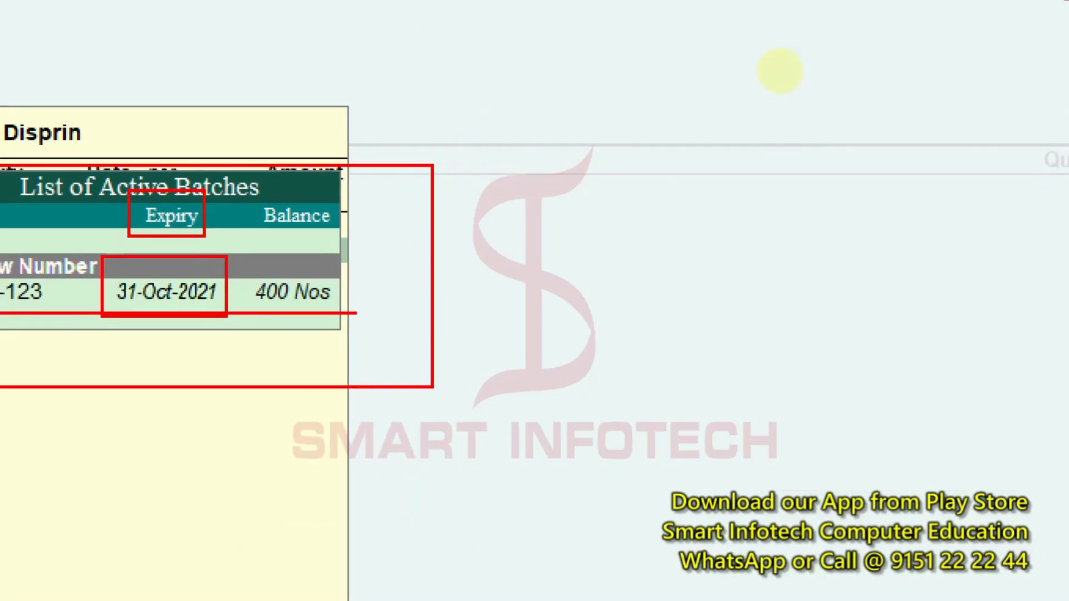
right_click(487, 141)
left_click(1043, 16)
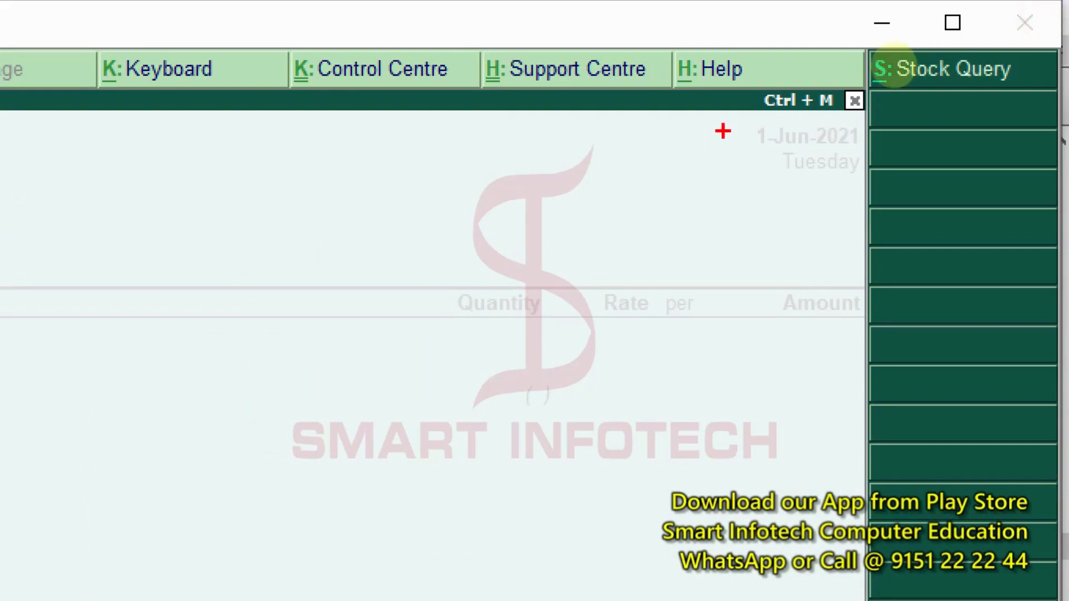
left_click_drag(709, 105, 868, 194)
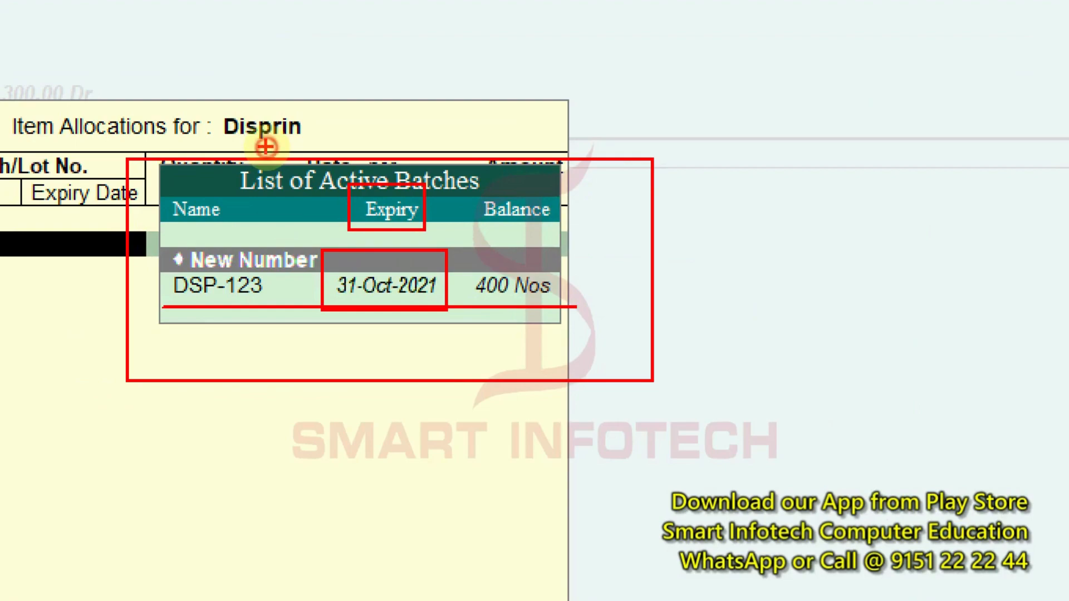
key("b")
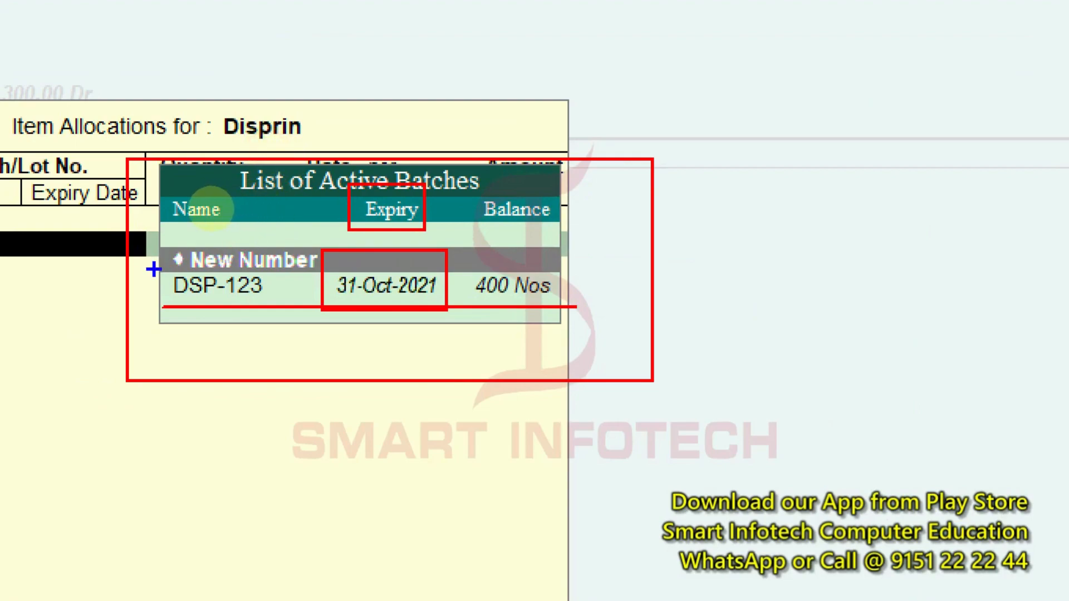
mouse_move(154, 270)
left_mouse_down()
mouse_move(668, 323)
mouse_move(619, 323)
left_mouse_up()
mouse_move(154, 239)
left_mouse_down()
mouse_move(346, 273)
mouse_move(358, 179)
mouse_move(396, 114)
left_mouse_up()
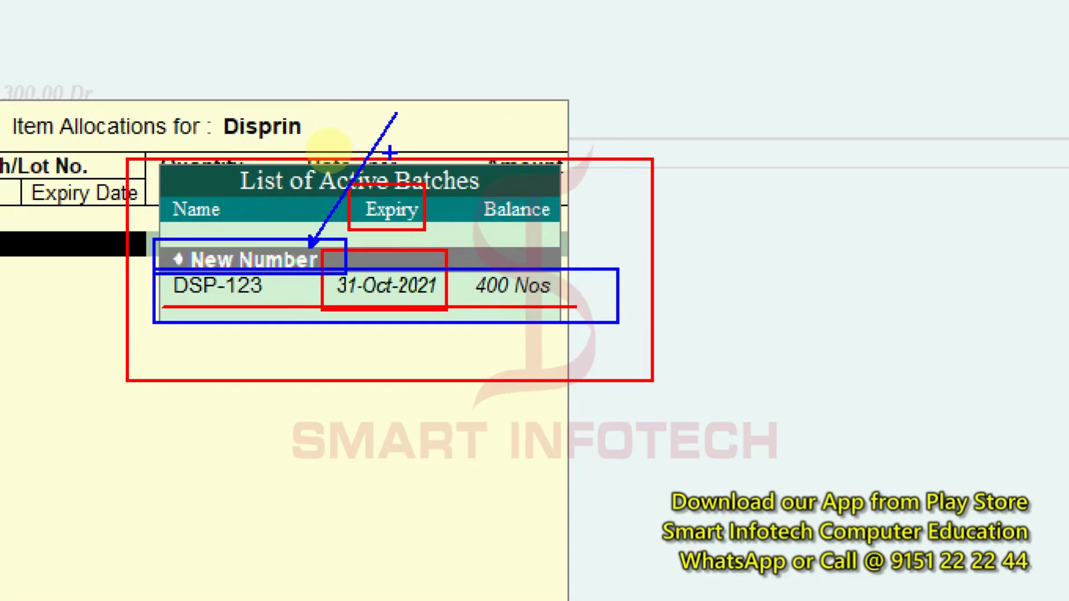
key("Escape")
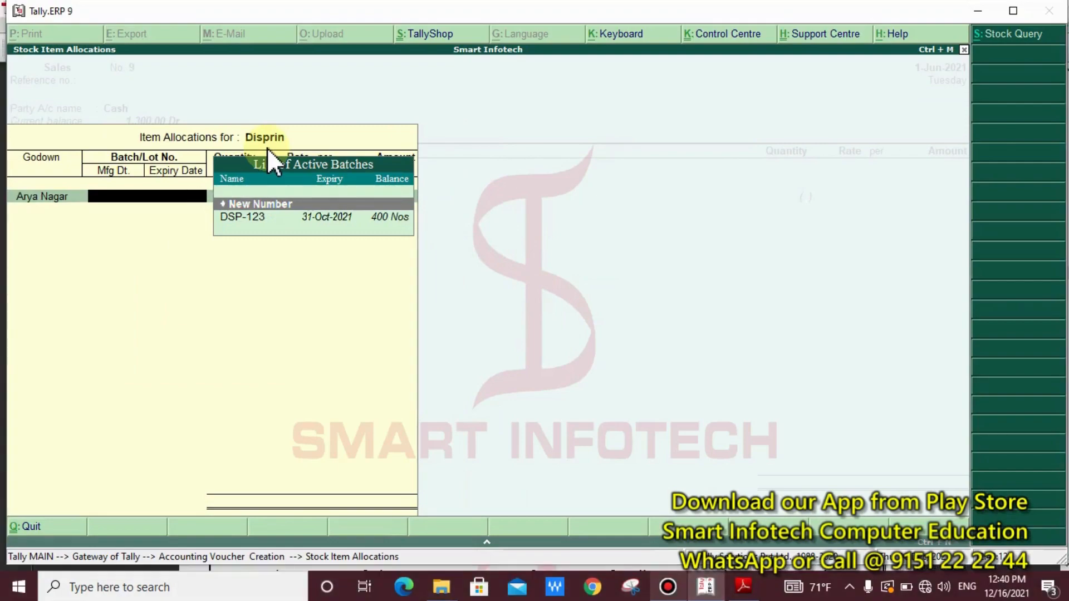
- Select batch DSP-123 for the Disprin allocation
key("Down")
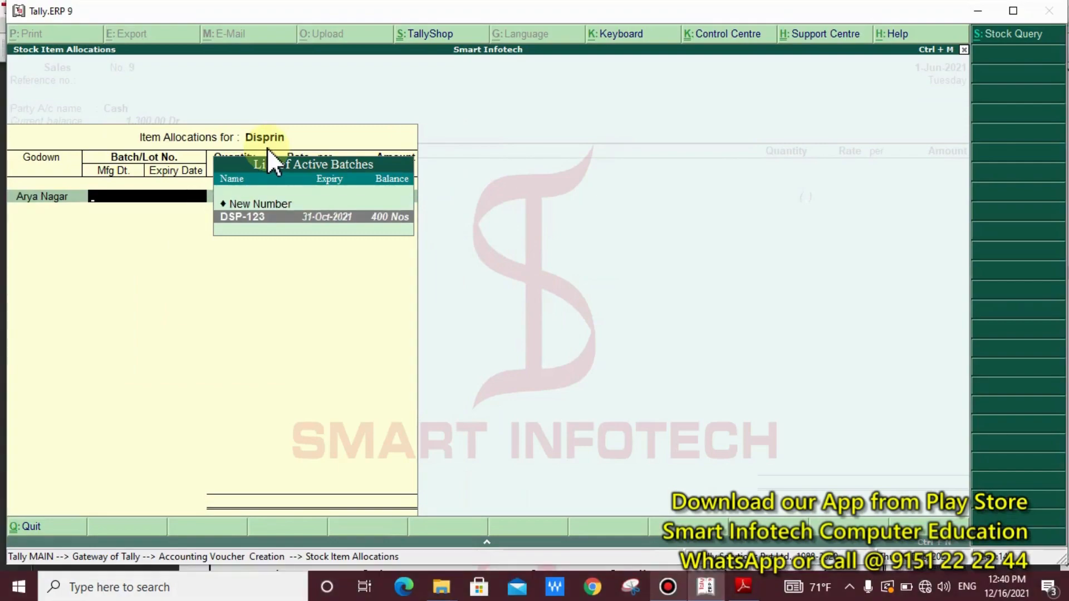
mouse_move(224, 140)
left_mouse_down()
mouse_move(348, 180)
mouse_move(376, 174)
left_mouse_up()
key("Return")
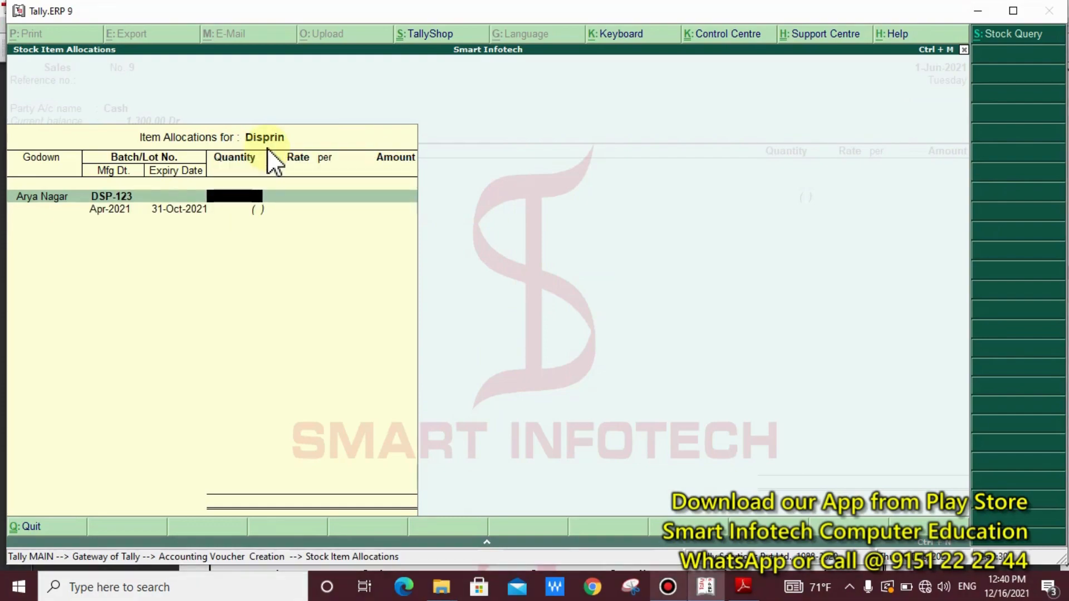
- Check the Disprin sale details in Adobe Reader, then return to Tally and enter a batch quantity of 30 Pkt
left_click(743, 587)
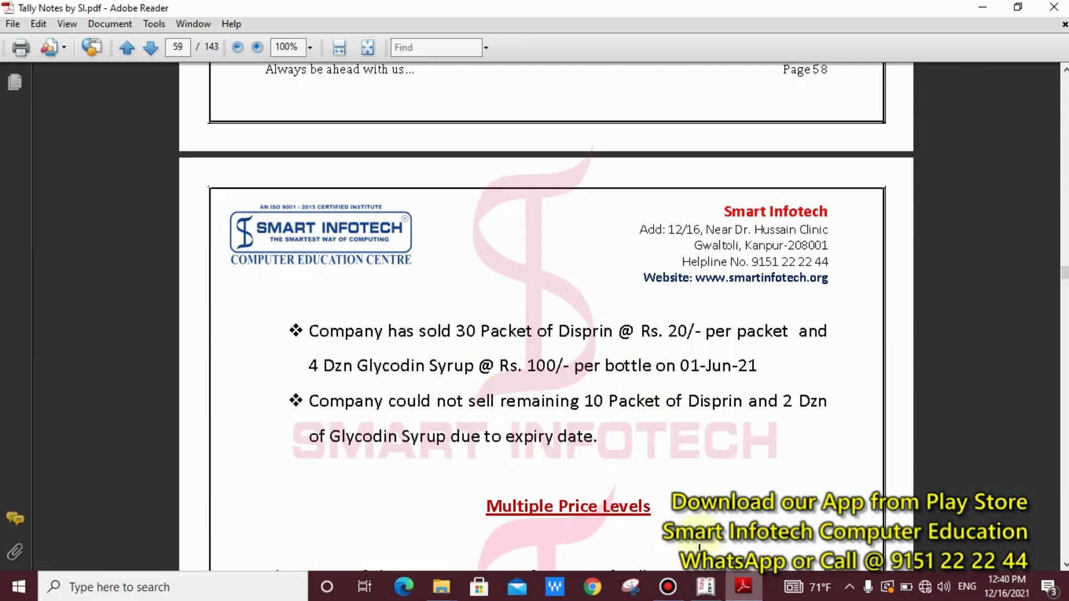
left_click(705, 588)
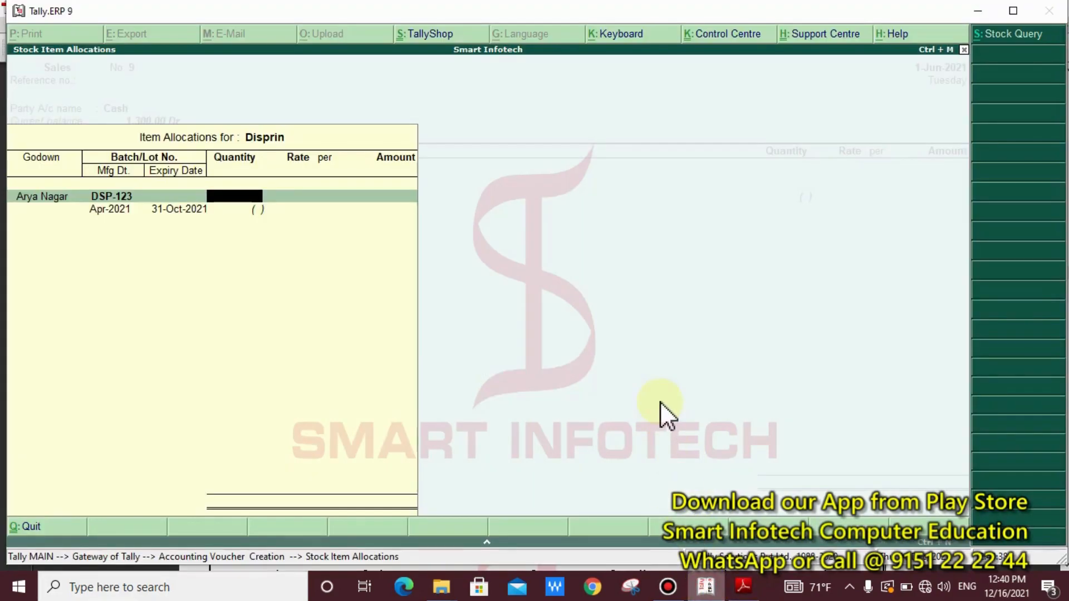
type("30pkt")
key("Return")
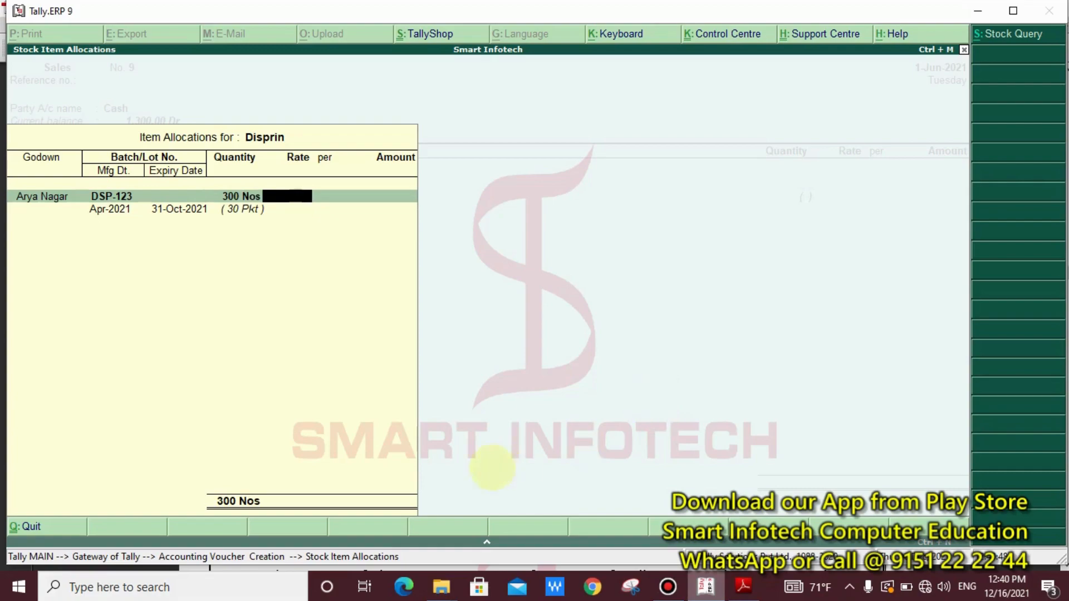
left_click_drag(194, 176, 281, 237)
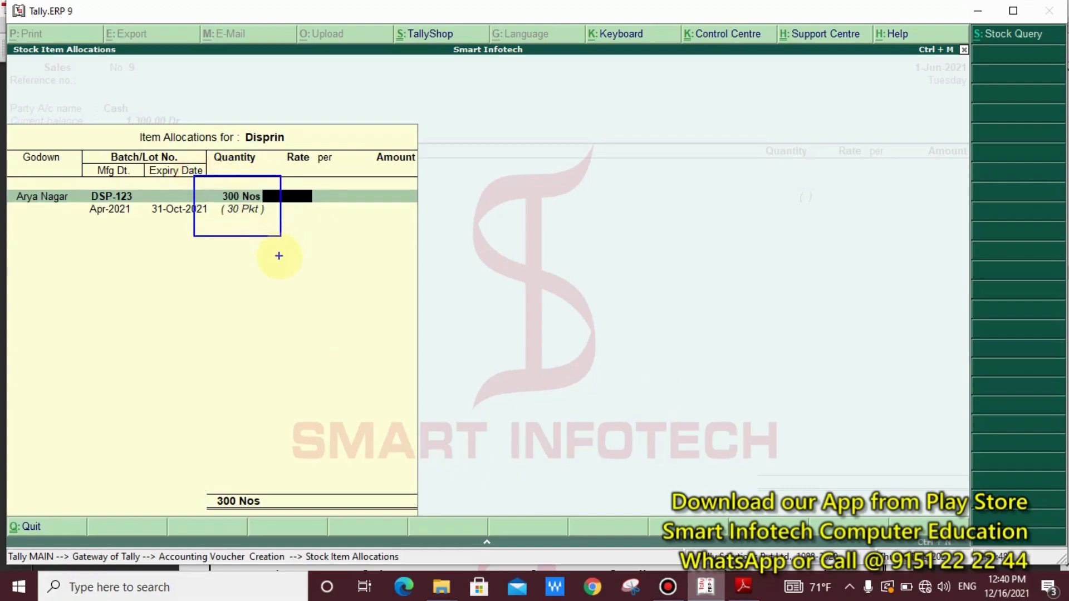
key("Escape")
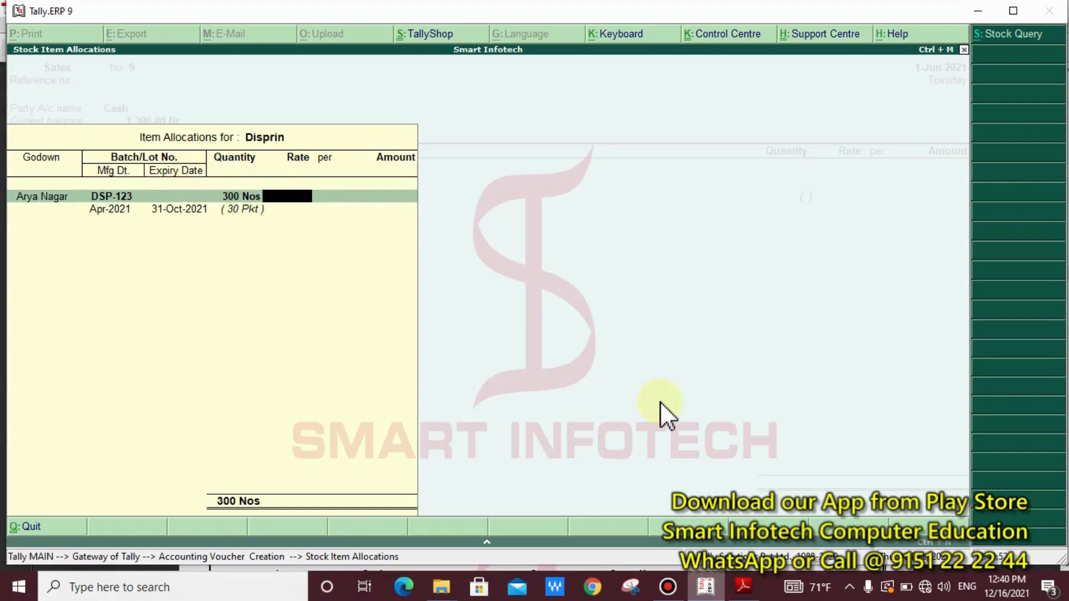
- Set the Disprin rate to 20 per Pkt, accept the batch's manufacturing and expiry dates, and finish the item allocation
type("20")
key("Return")
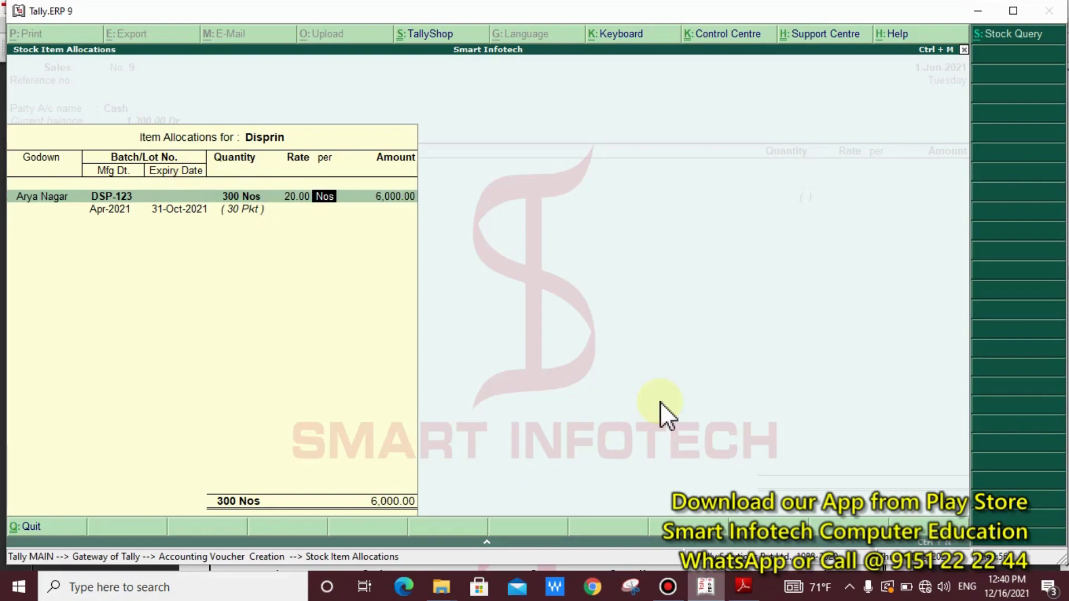
type("pkt")
key("Return")
key("Return")
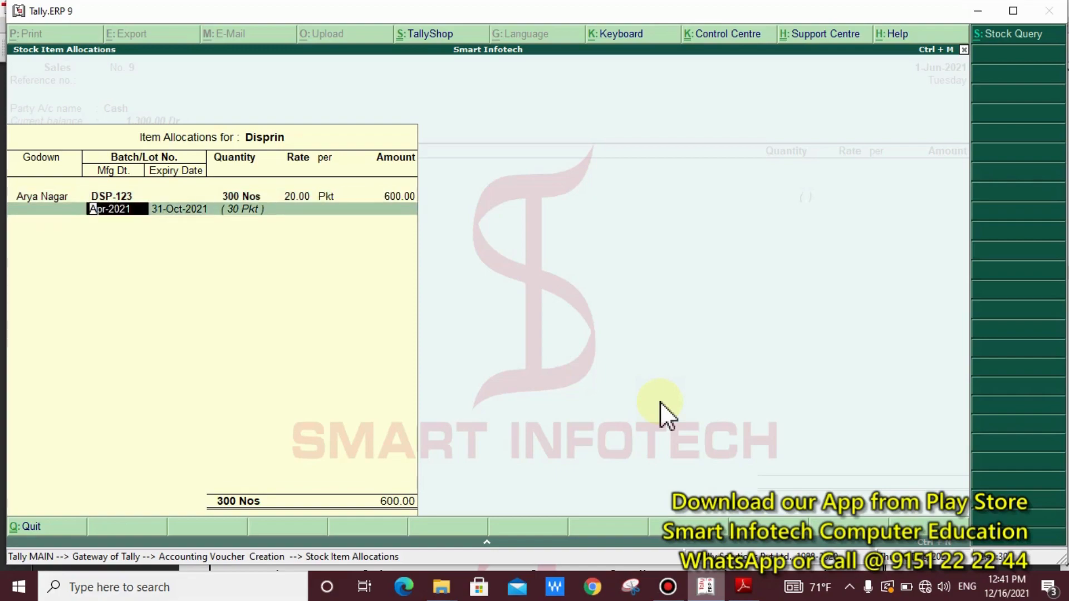
key("Return")
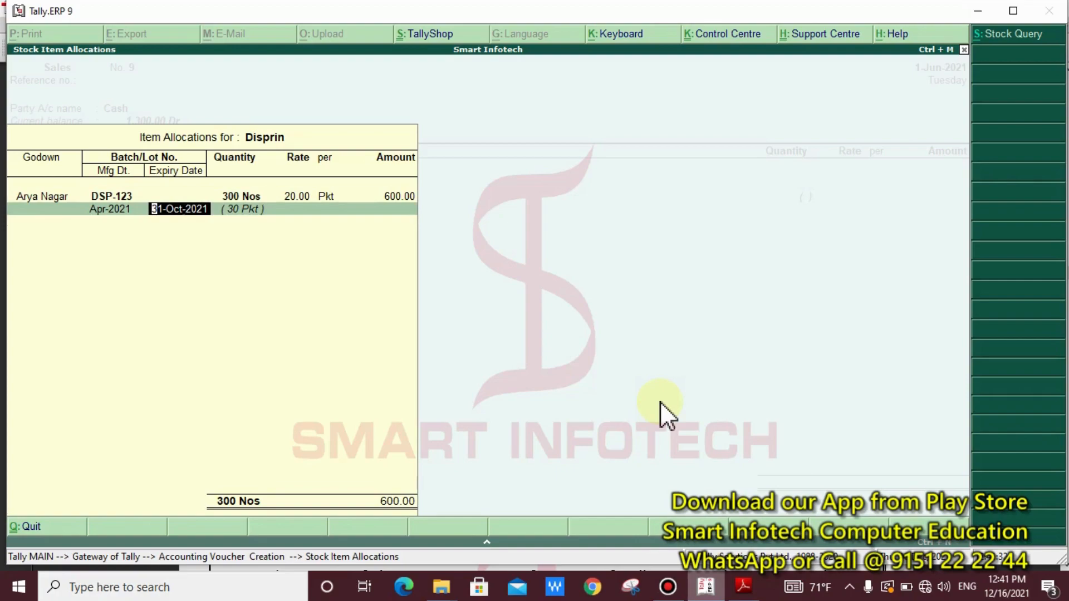
key("Return")
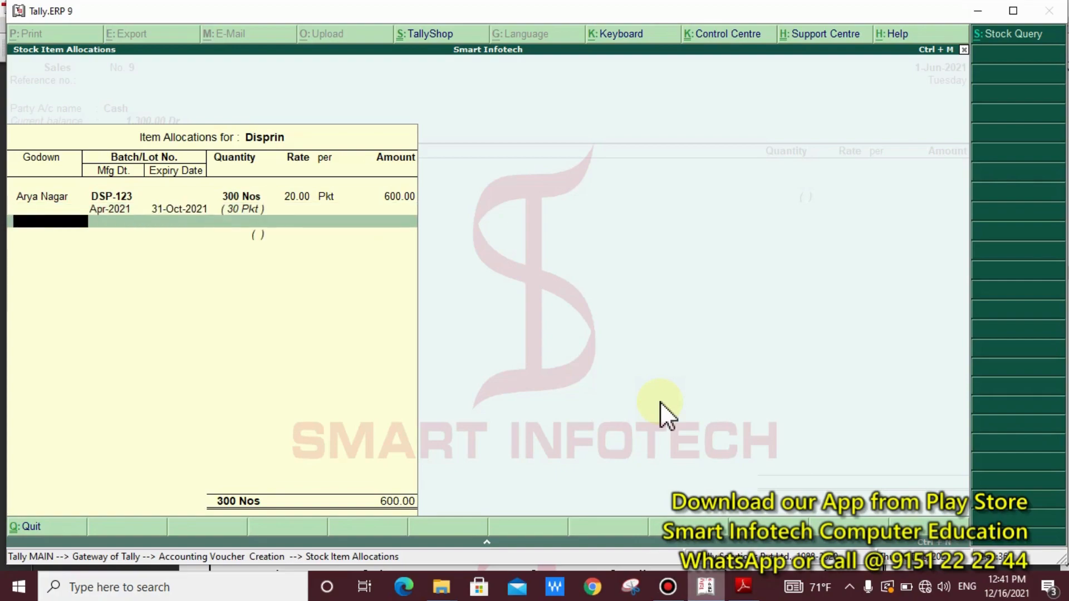
key("Return")
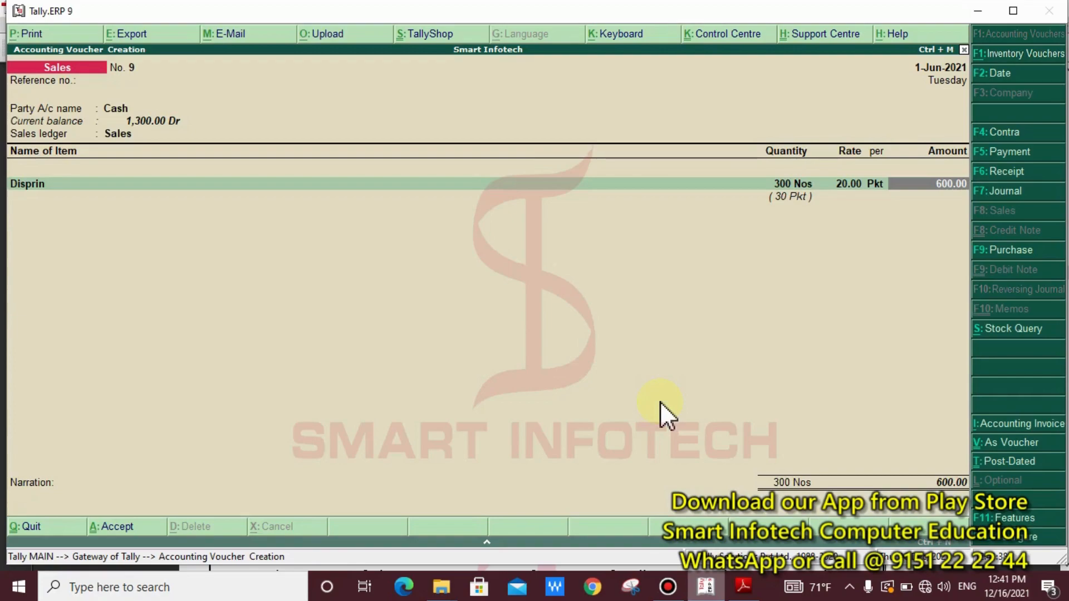
- Accept the Disprin line amount, check the Glycodin sale details in Adobe Reader, and return to Tally
key("Return")
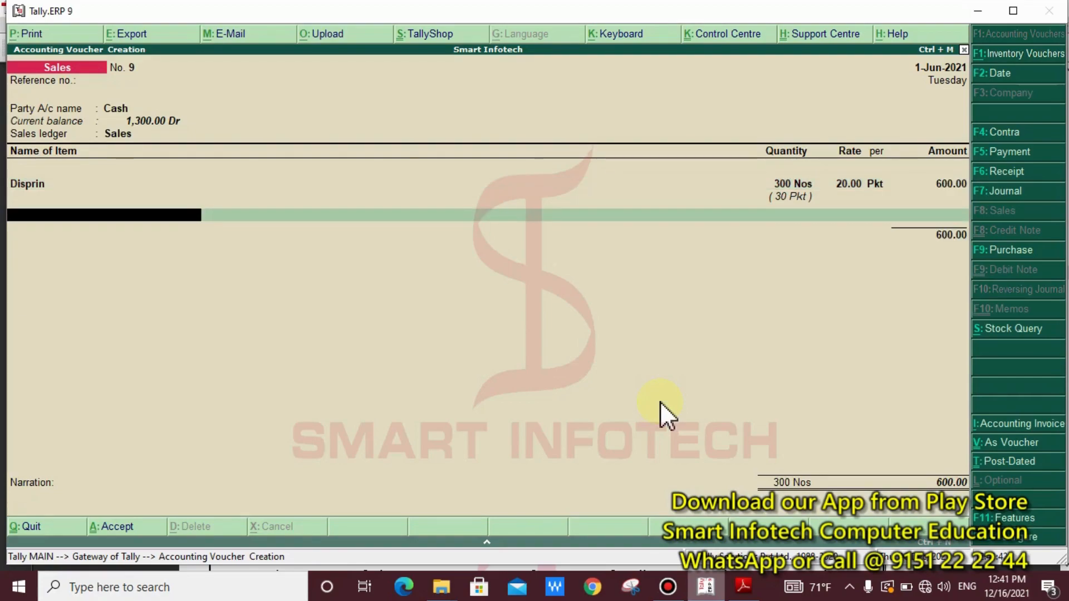
key("alt+Tab")
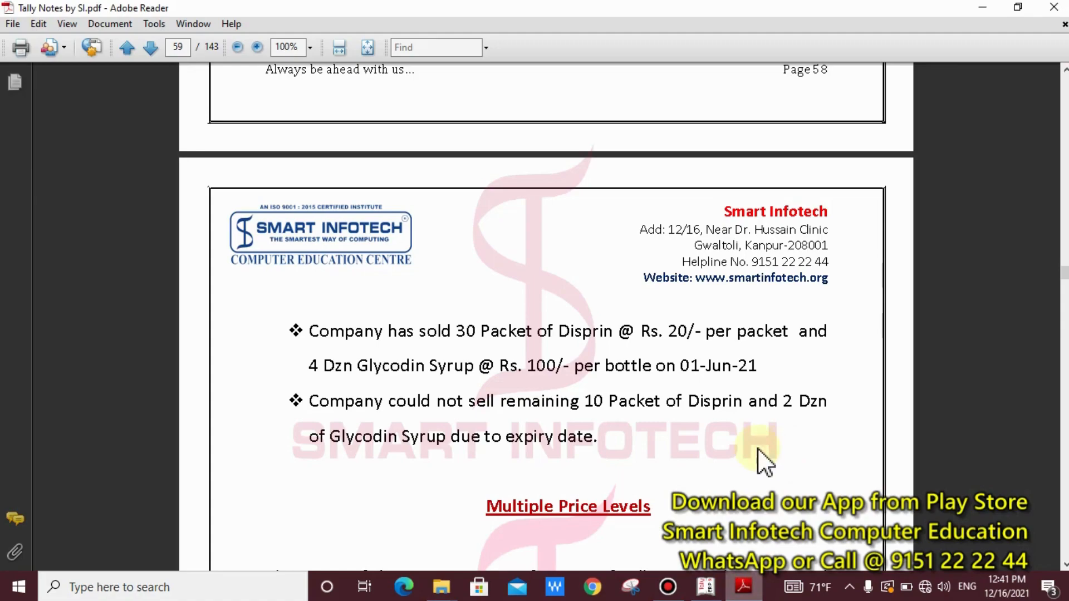
left_click(717, 594)
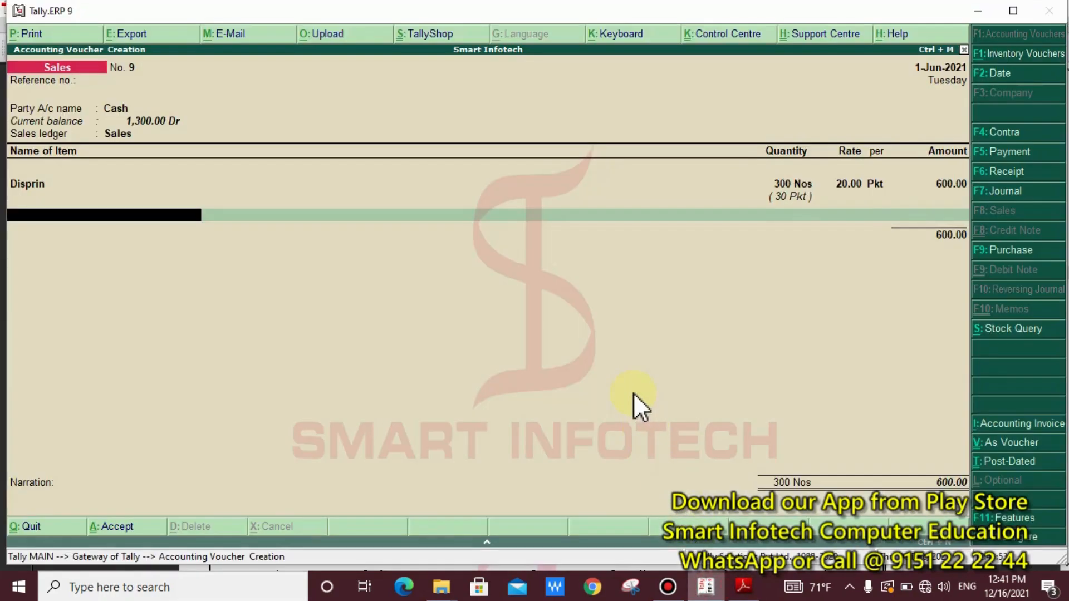
- Add Glycodin as the voucher's second stock item, allocated to the Arya Nagar godown and batch GLY-K/456
type("G")
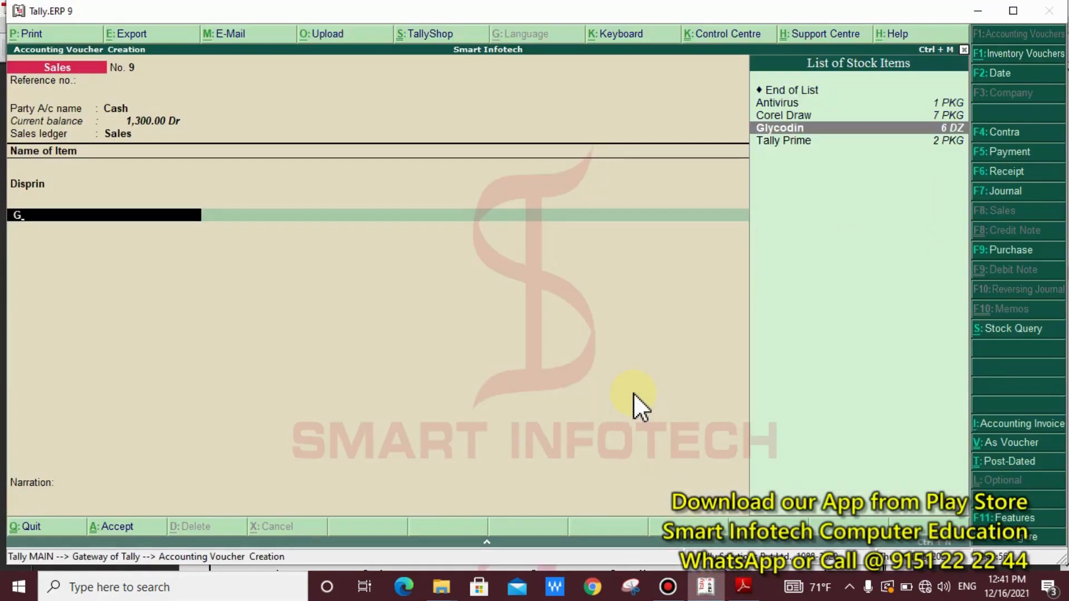
key("Return")
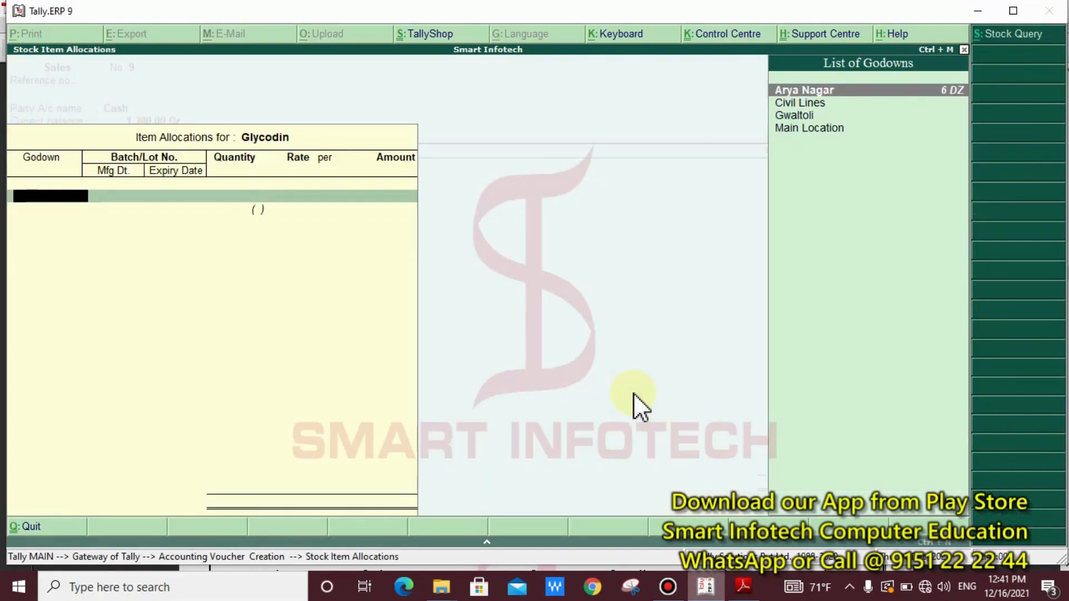
key("Return")
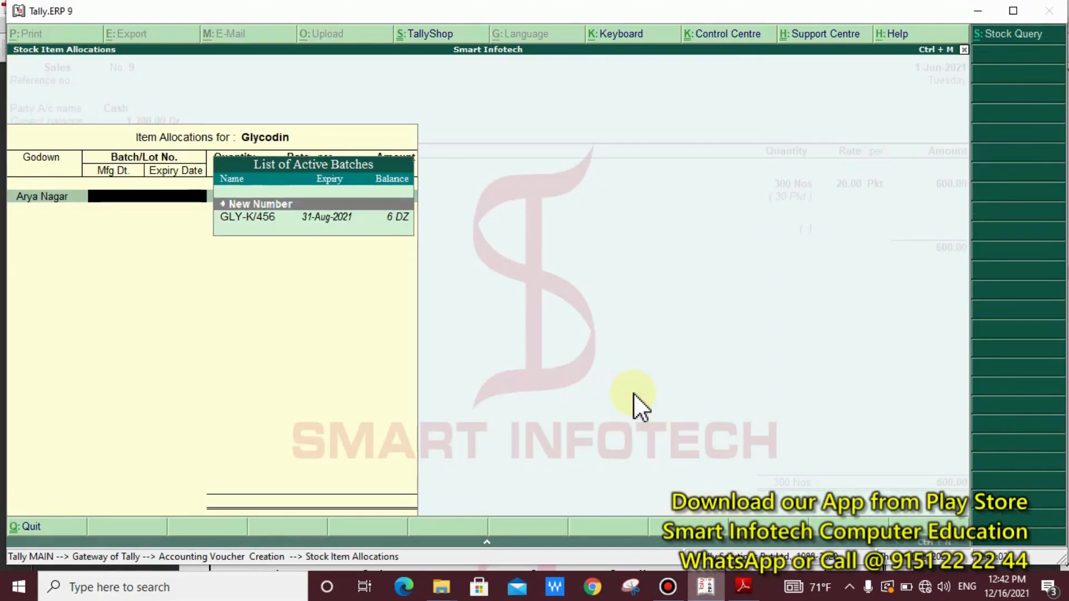
key("Down")
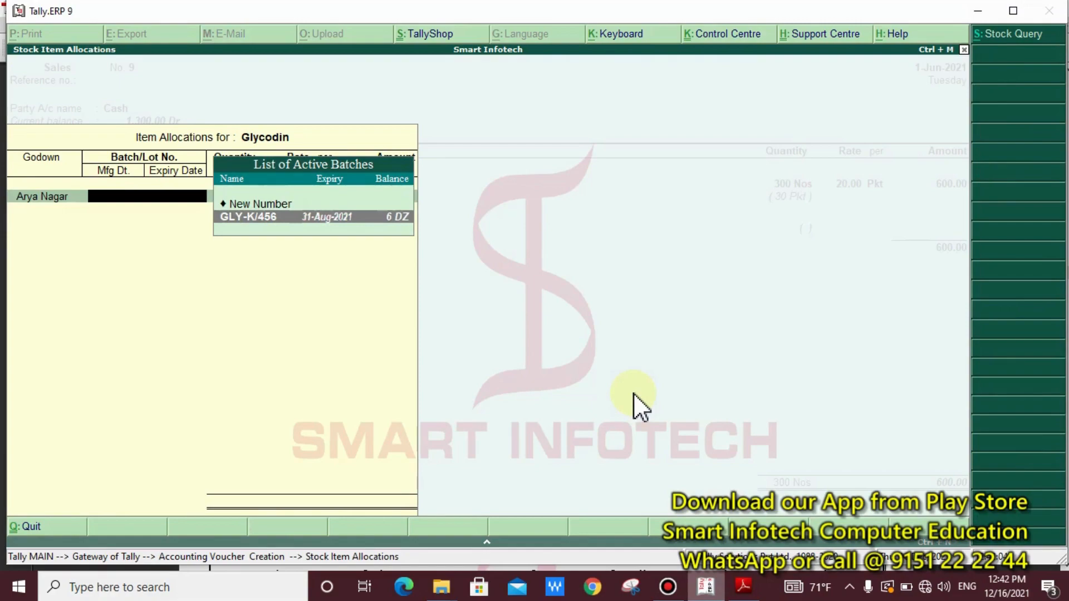
key("Return")
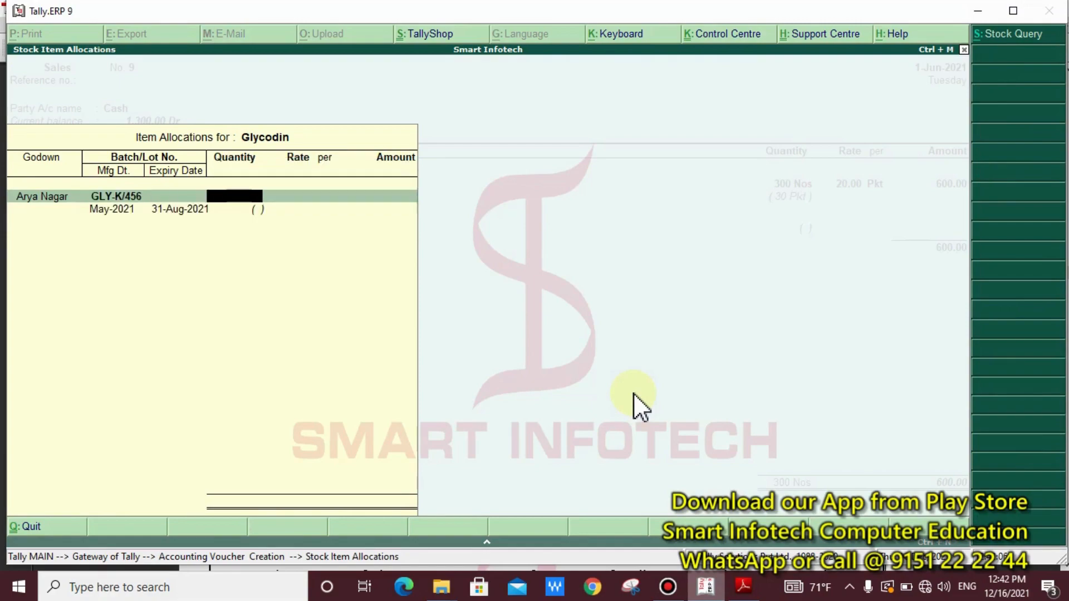
- Set the Glycodin batch quantity to 4 DZ and its rate to 100 per Btl
type("4dz")
key("Return")
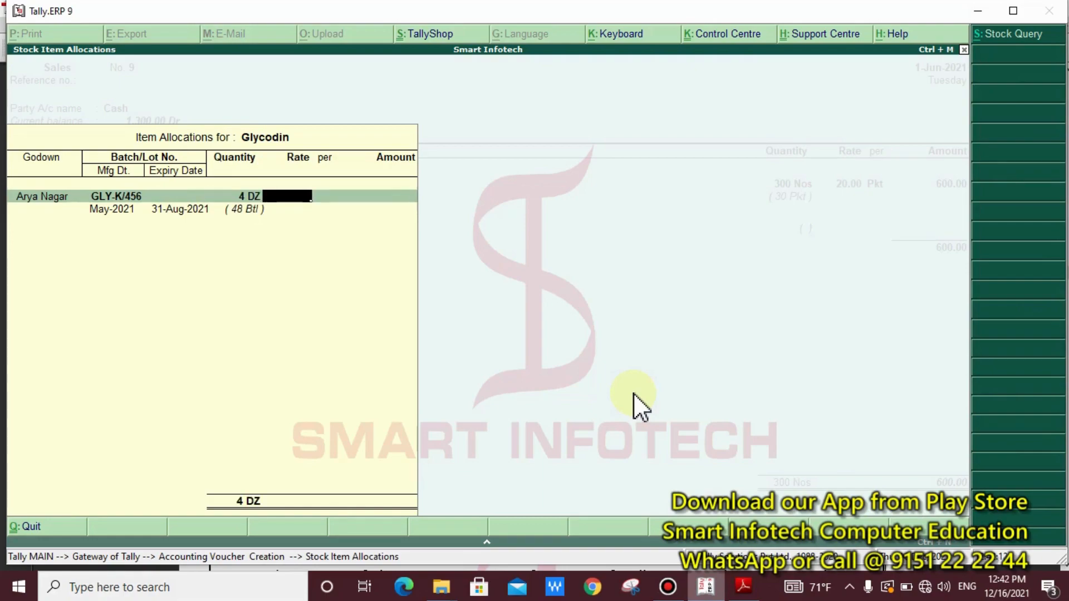
type("100")
key("Return")
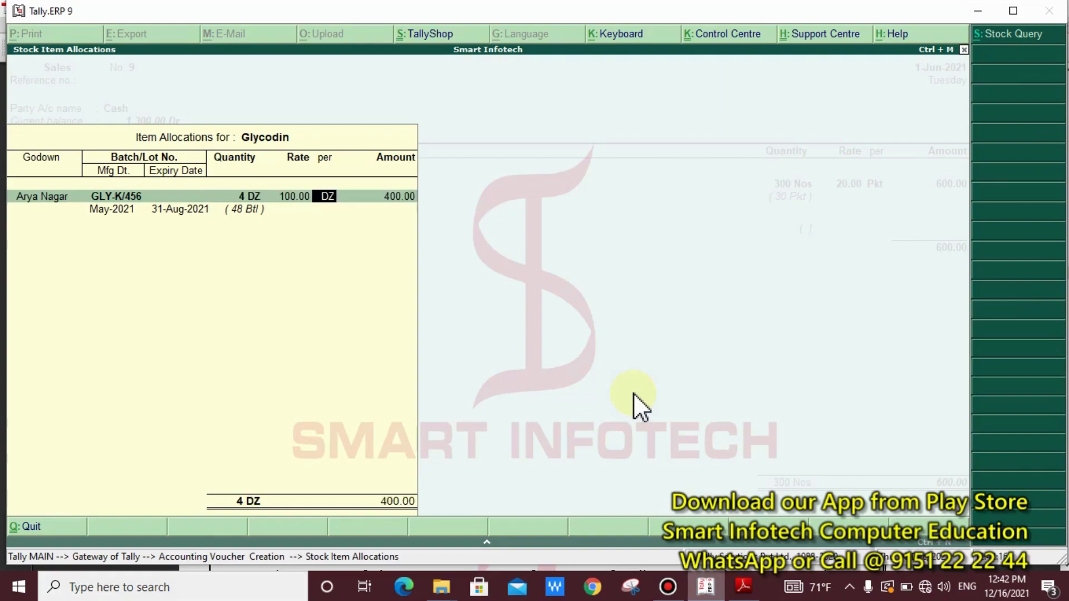
type("btl")
key("Return")
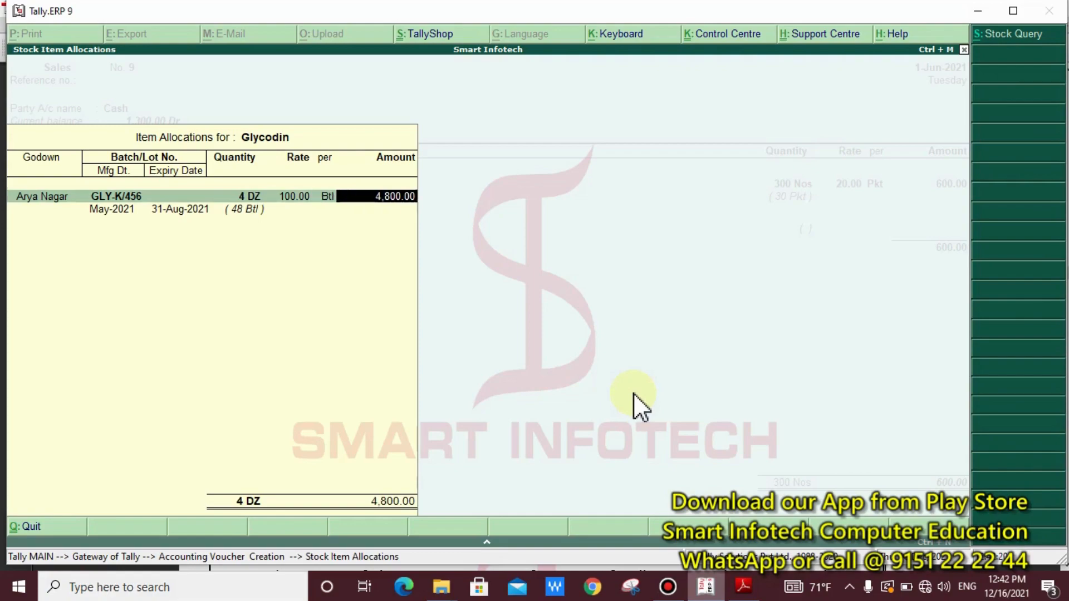
- Accept the Glycodin amount and the batch's manufacturing and expiry dates, and finish the item allocation
key("Return")
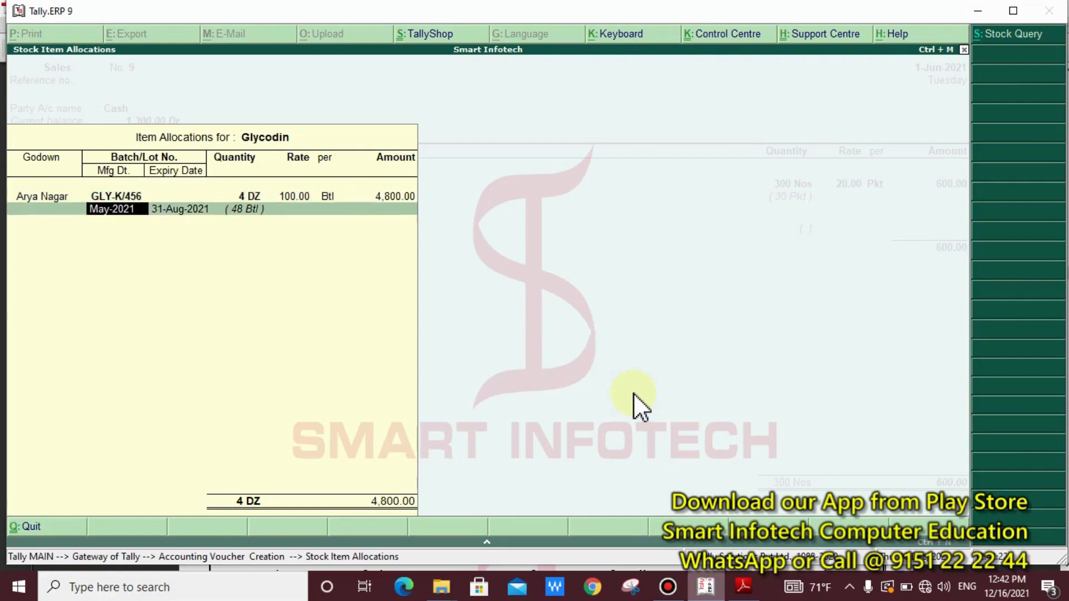
key("Return")
key("Return")
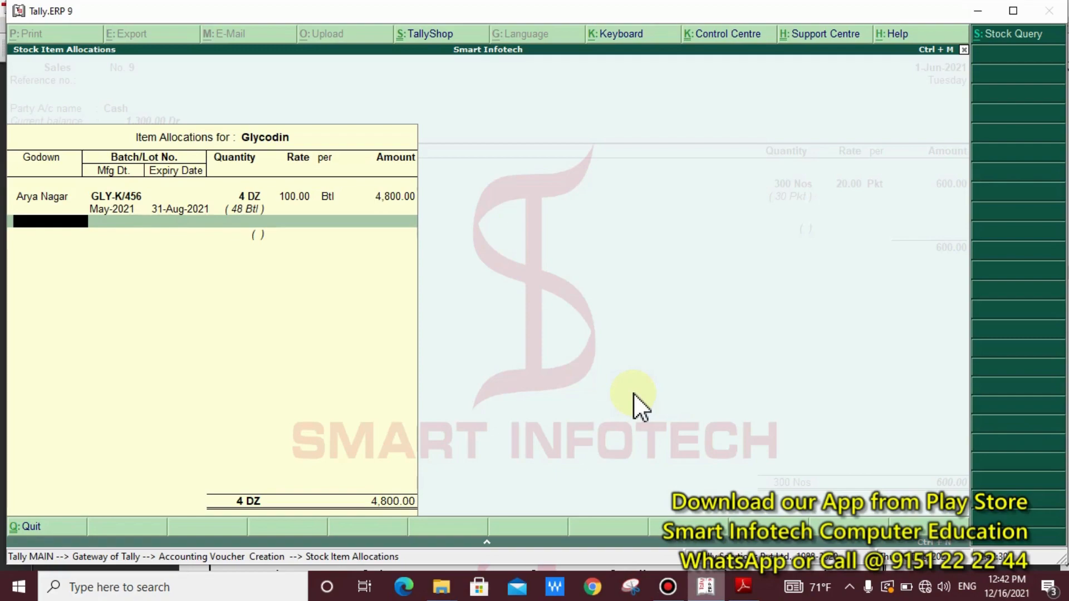
key("Return")
key("Return")
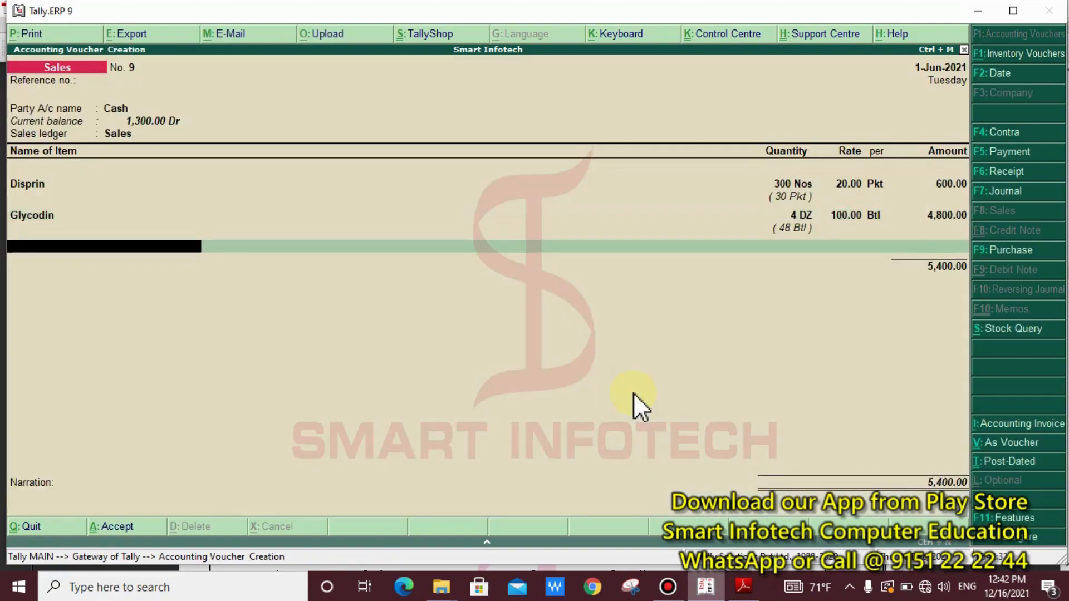
- End the item list without a narration and save the sales voucher
key("Return")
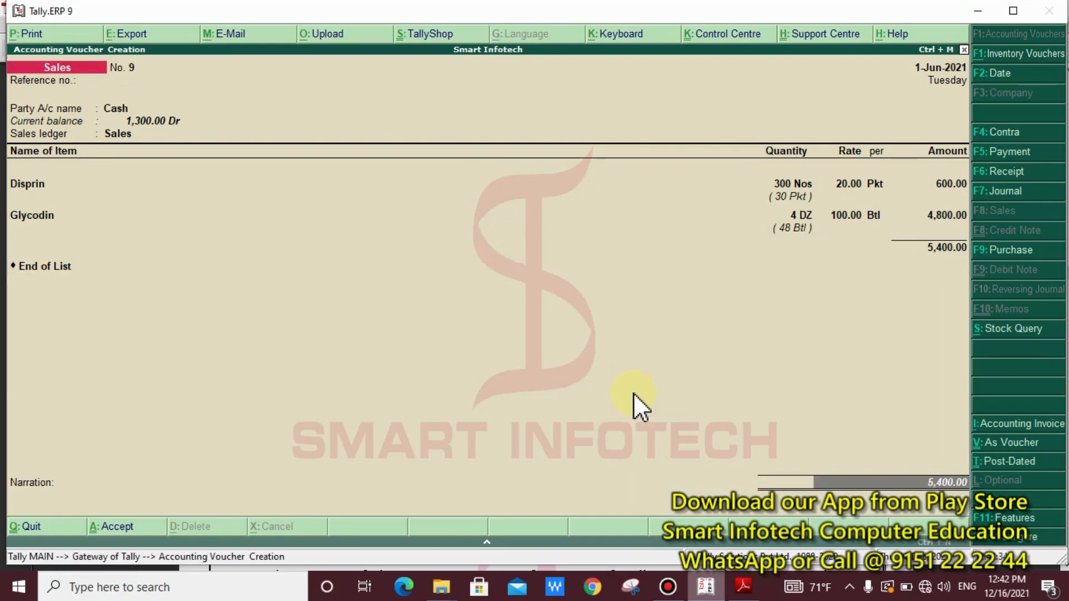
key("Return")
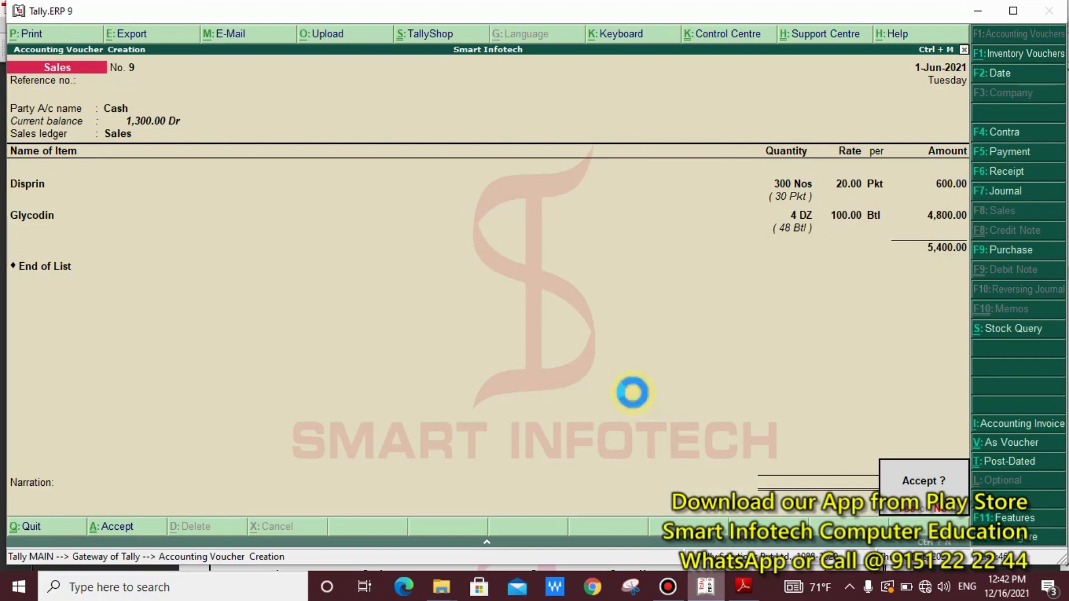
key("Return")
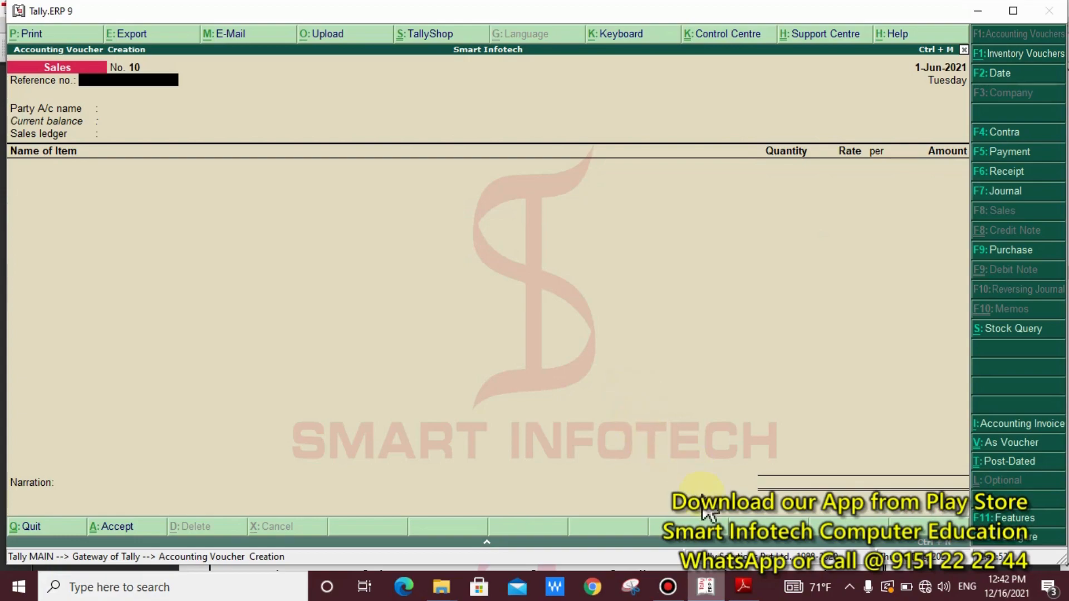
- Review the note on unsold expired Disprin and Glycodin and the opening stock expiry dates in Adobe Reader, then return to Tally
left_click(744, 587)
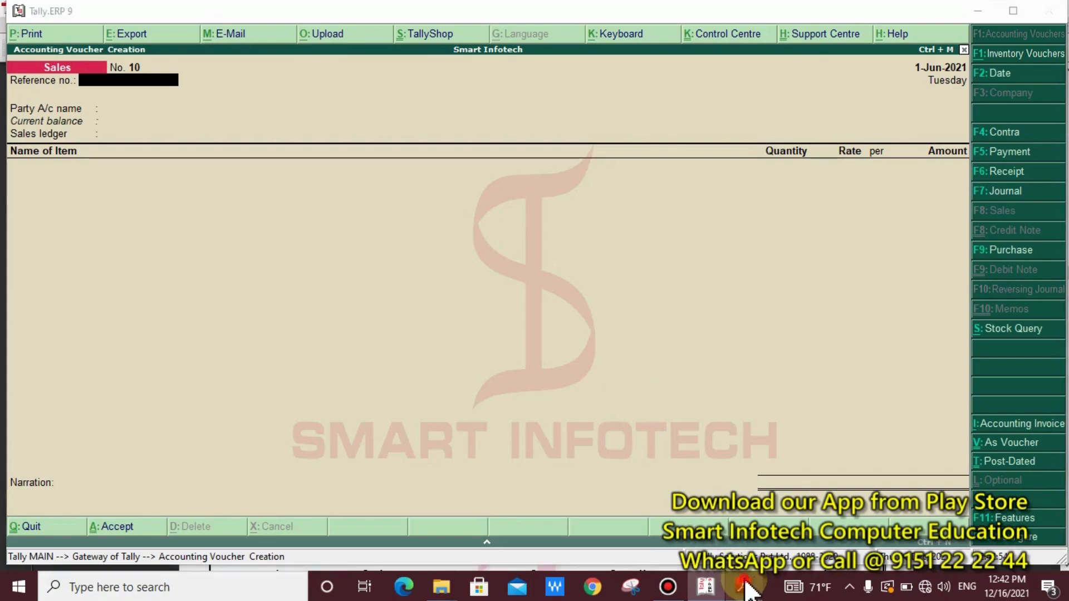
scroll(689, 399, "up", 3)
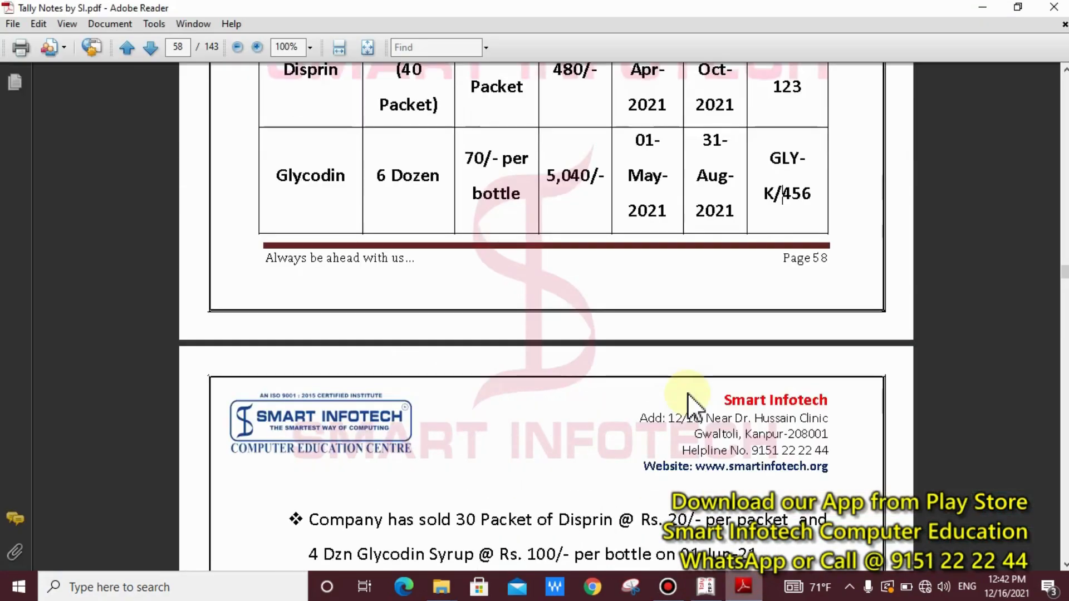
scroll(689, 400, "down", 3)
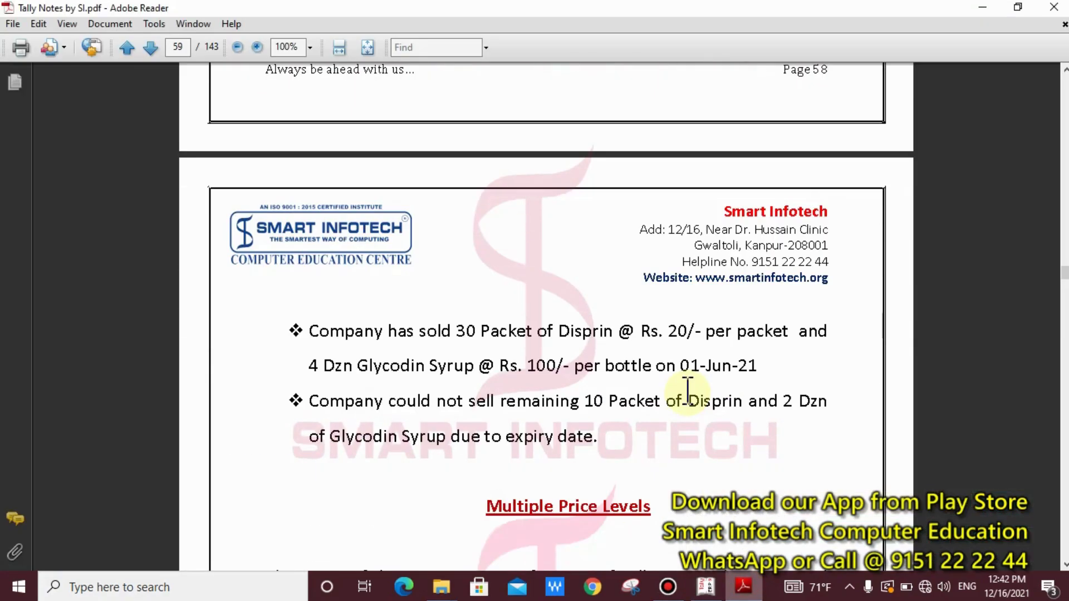
mouse_move(270, 388)
left_mouse_down()
mouse_move(453, 428)
mouse_move(804, 439)
mouse_move(866, 463)
left_mouse_up()
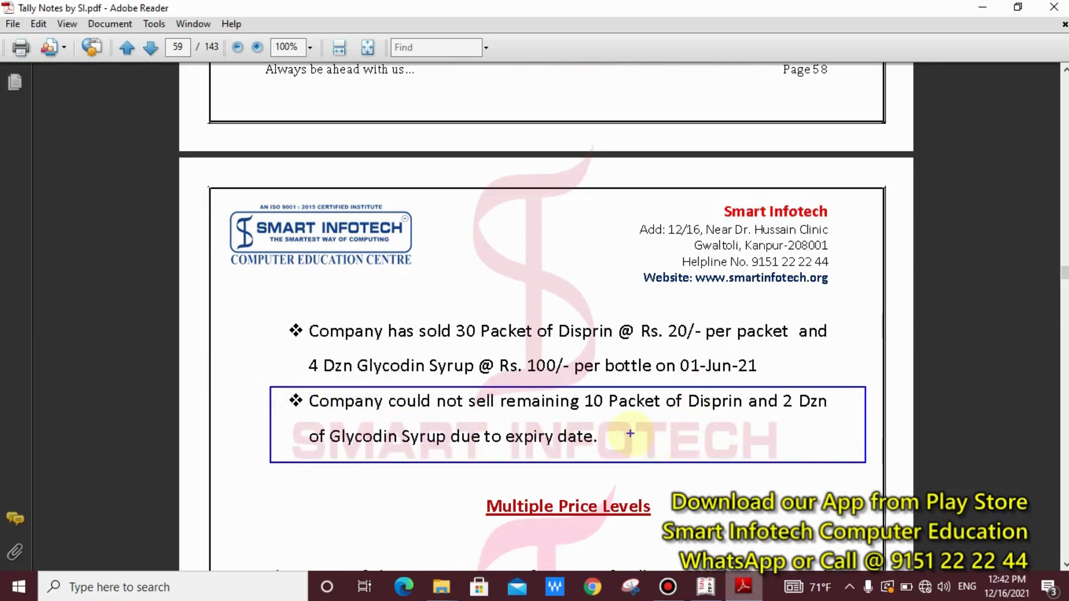
left_click_drag(585, 414, 667, 414)
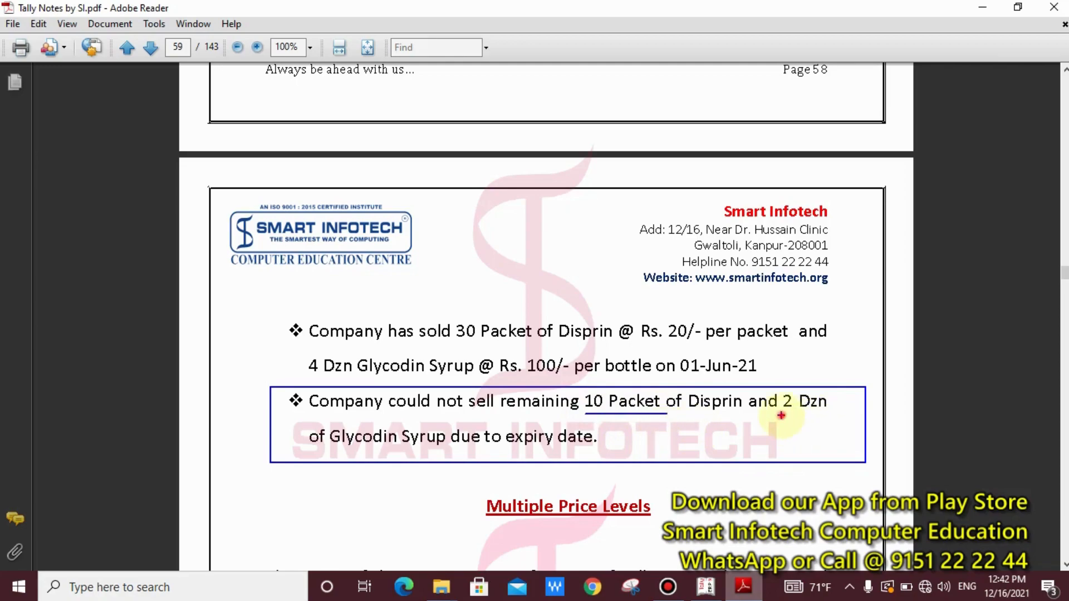
left_click_drag(782, 414, 821, 415)
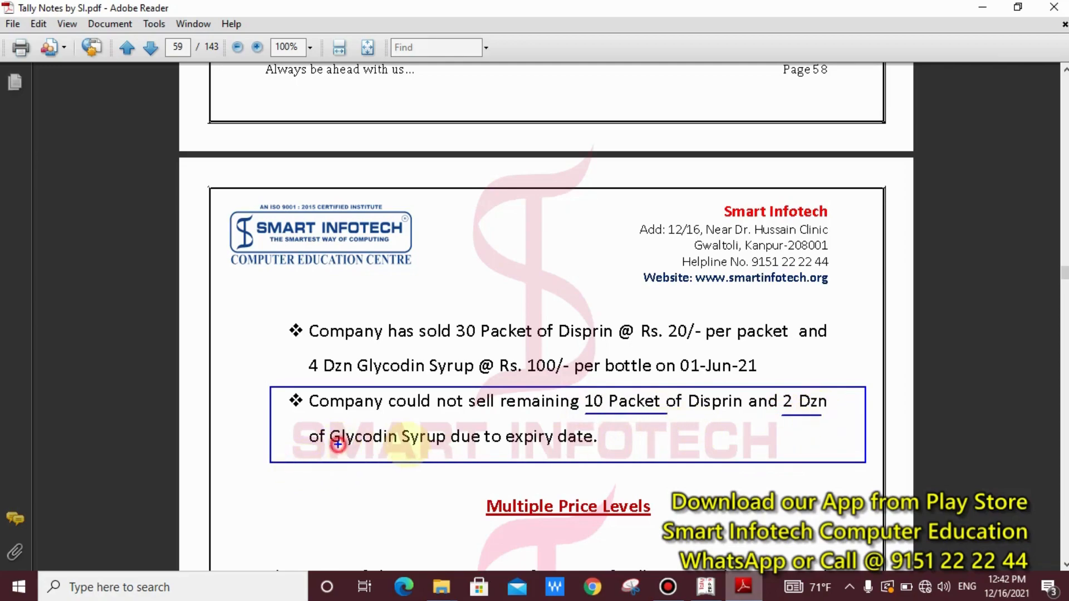
left_click_drag(338, 444, 425, 444)
left_click_drag(613, 453, 528, 454)
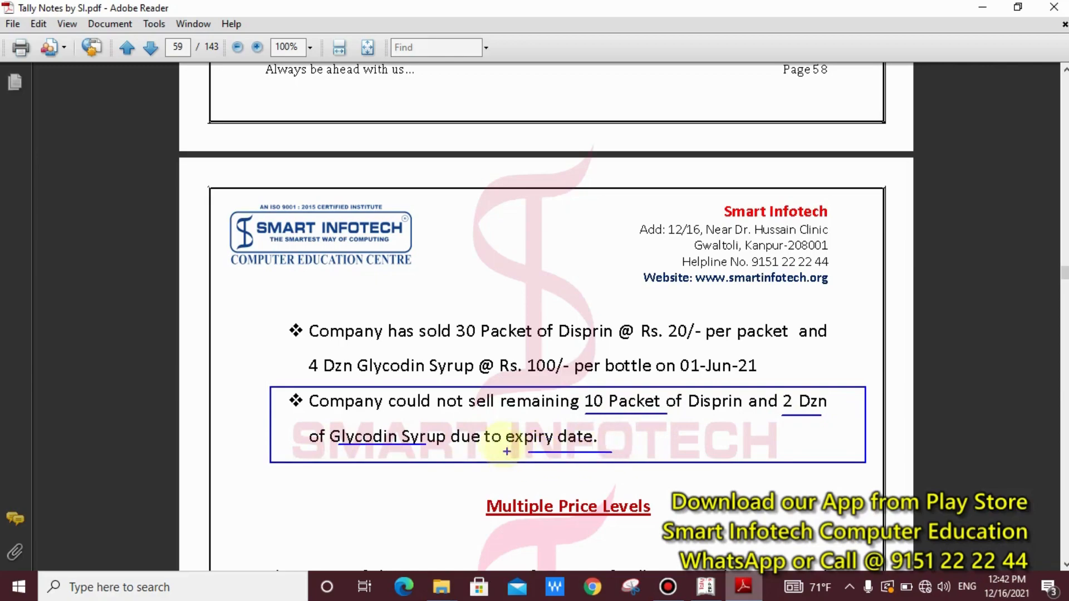
left_click_drag(396, 416, 493, 419)
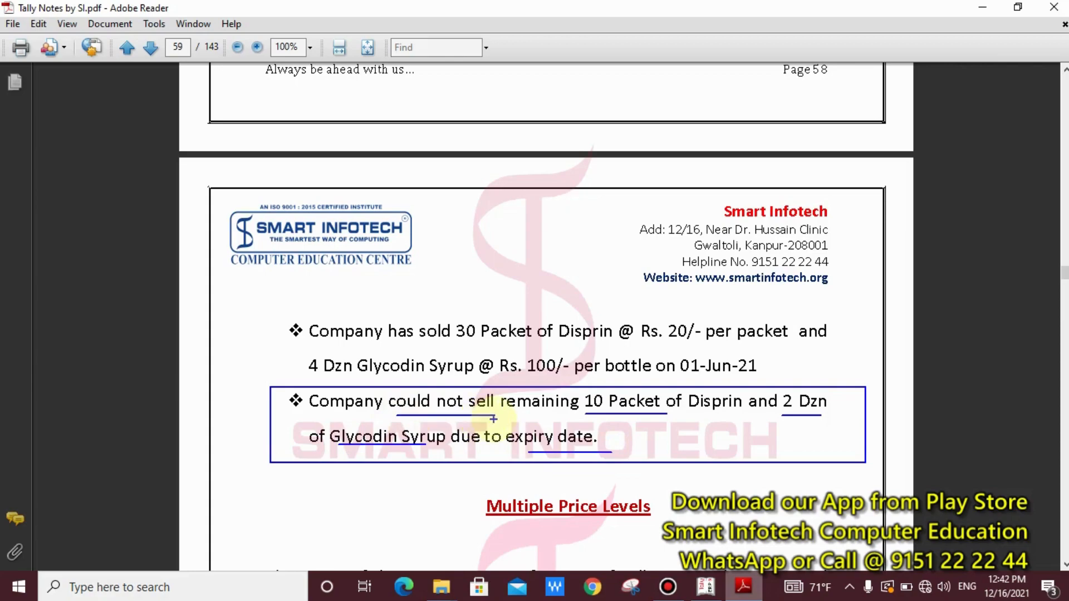
key("Escape")
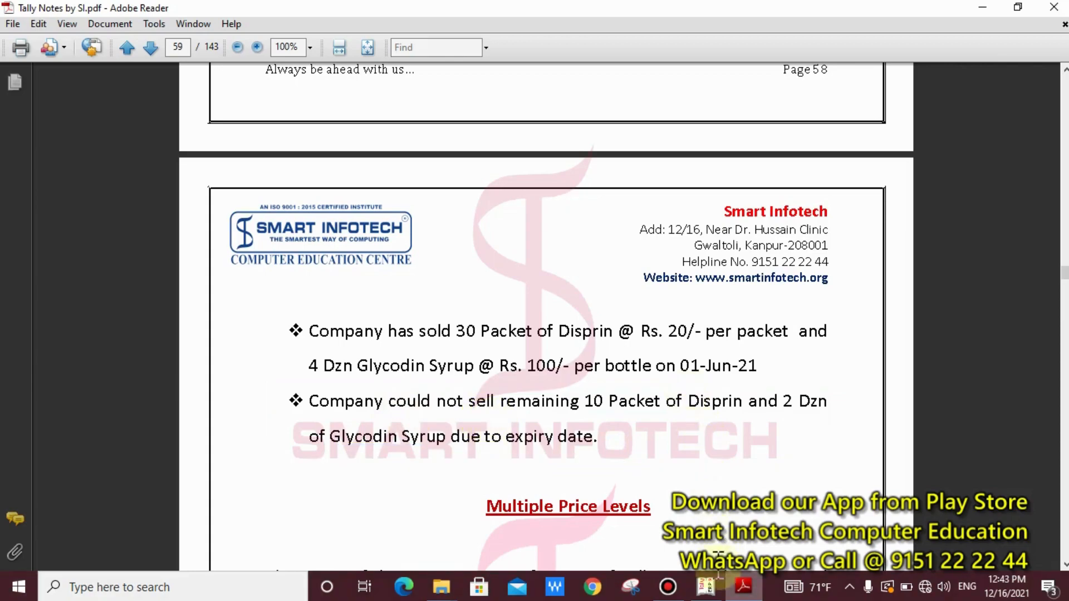
scroll(718, 440, "up", 5)
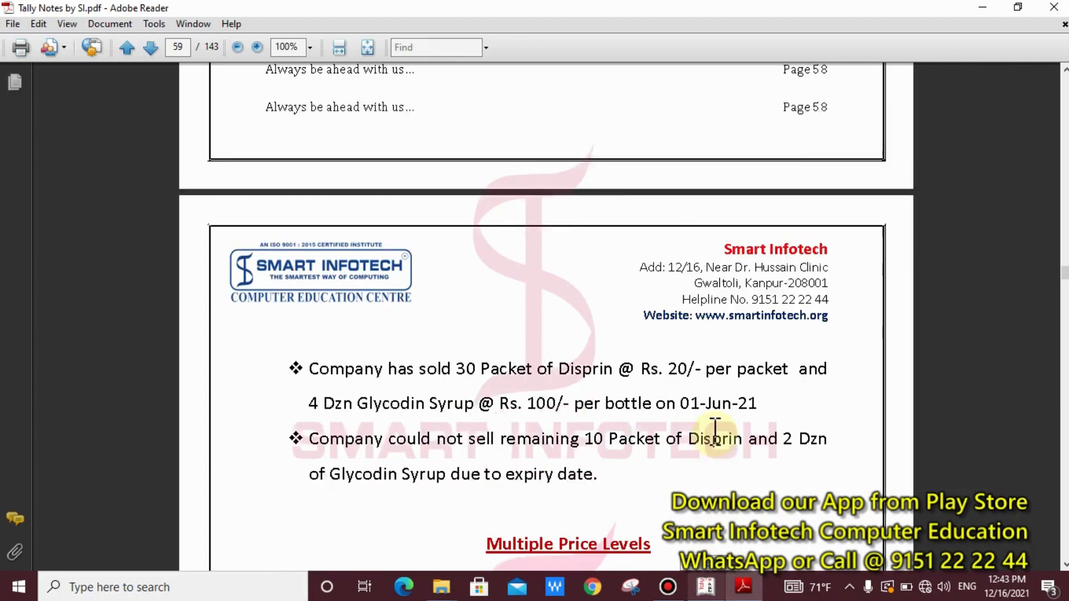
scroll(718, 443, "up", 1)
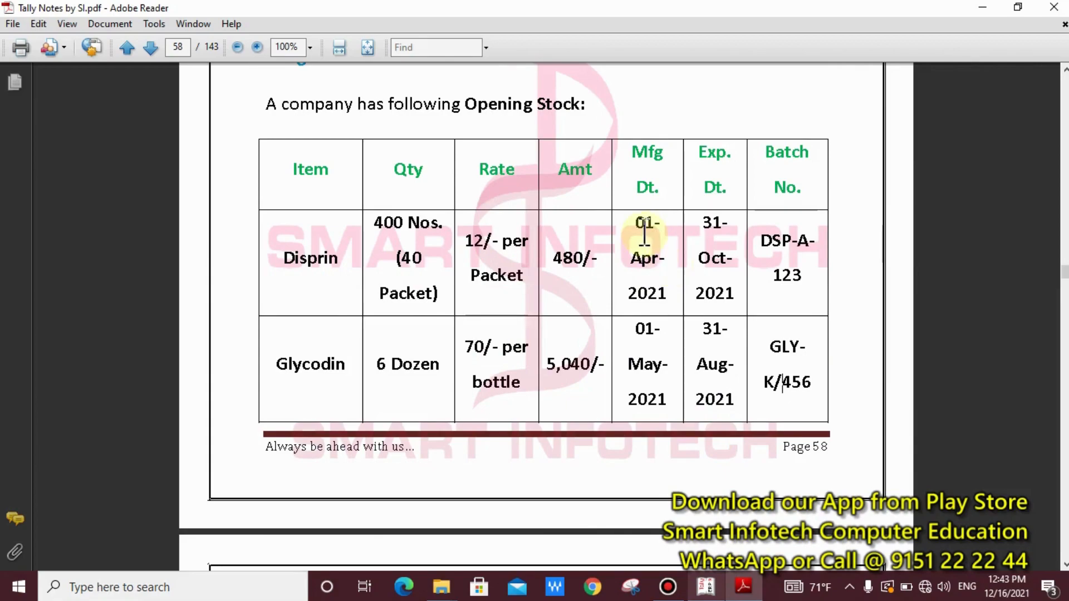
left_click(705, 587)
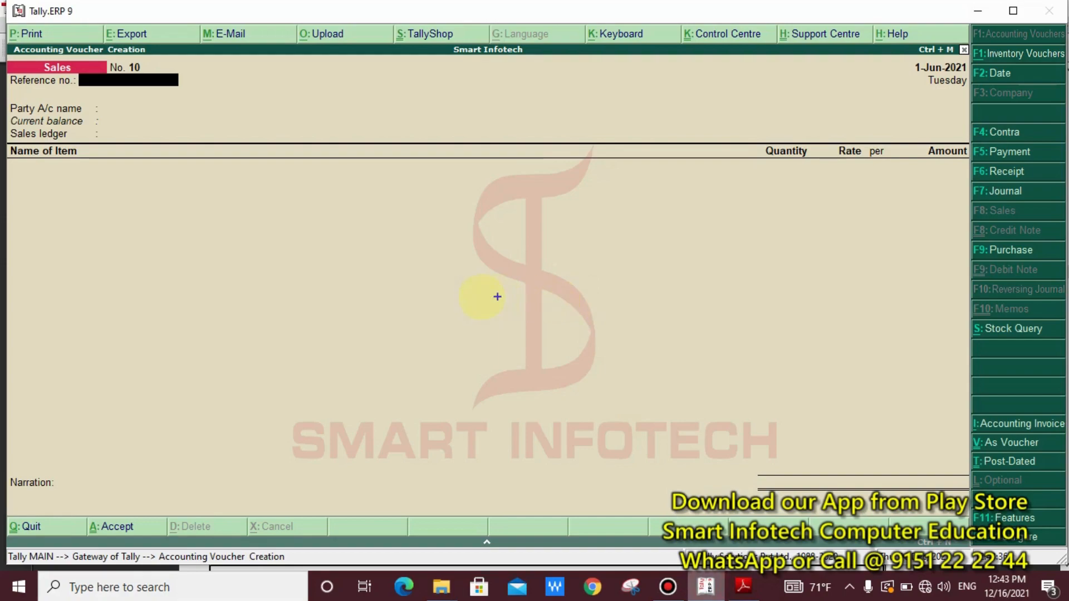
left_click(397, 281)
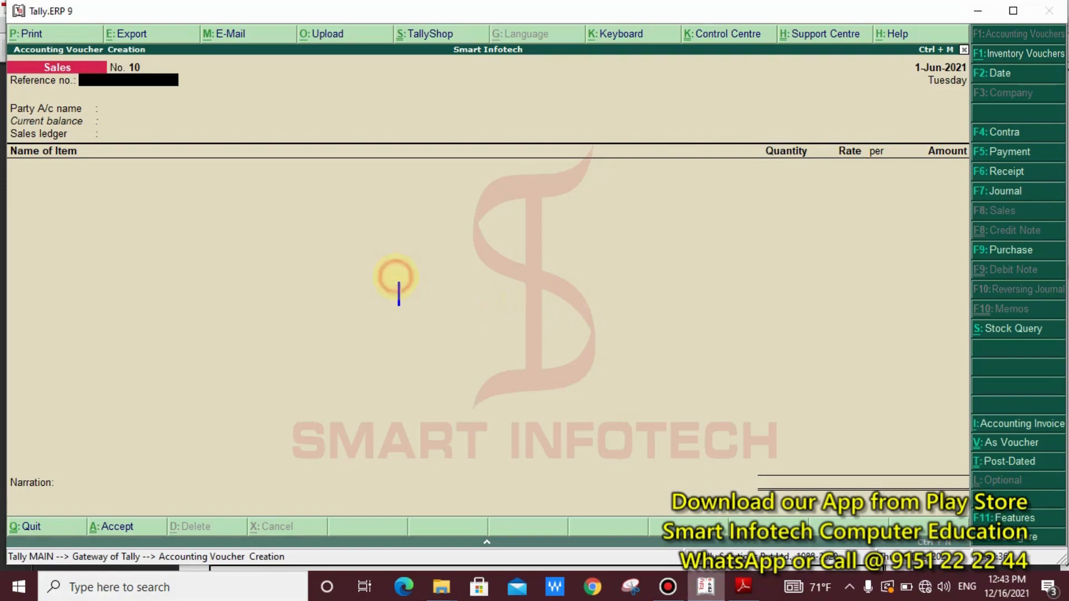
type("F2 ")
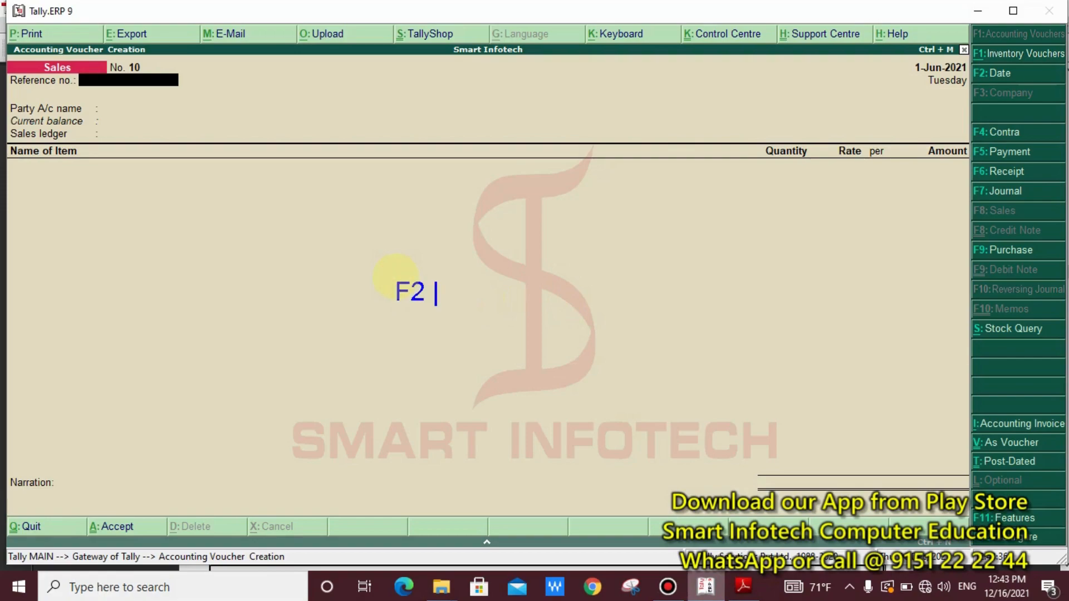
type(": Date")
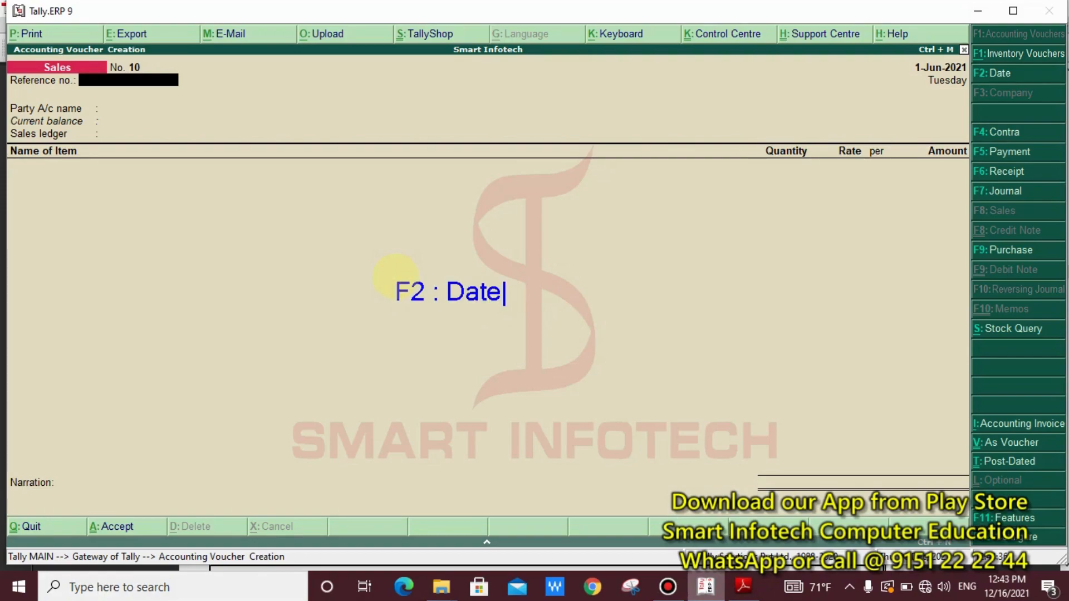
type(" Change")
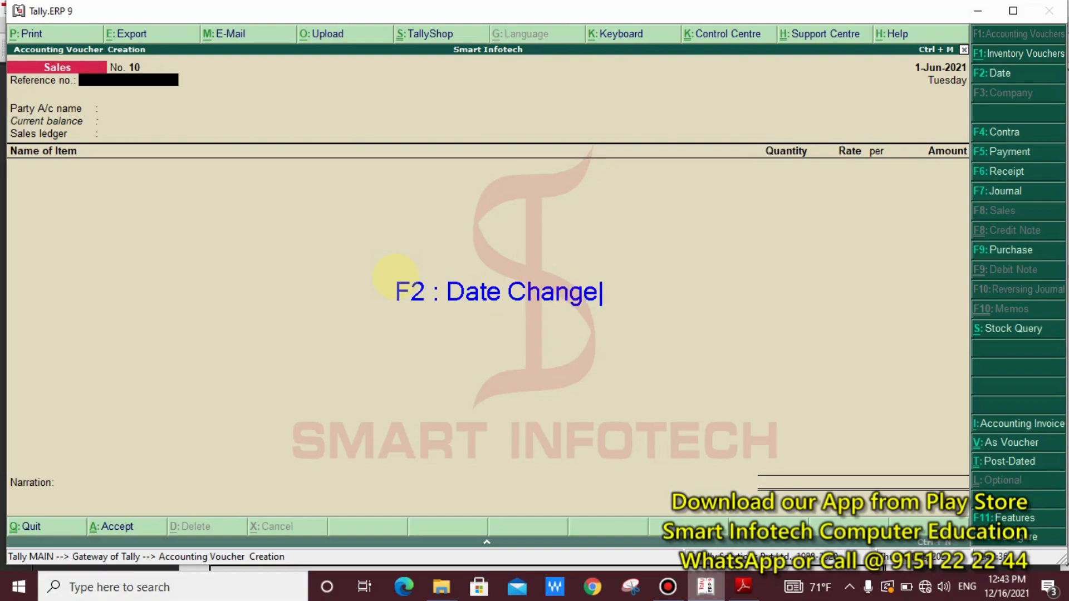
key("Escape")
key("Escape")
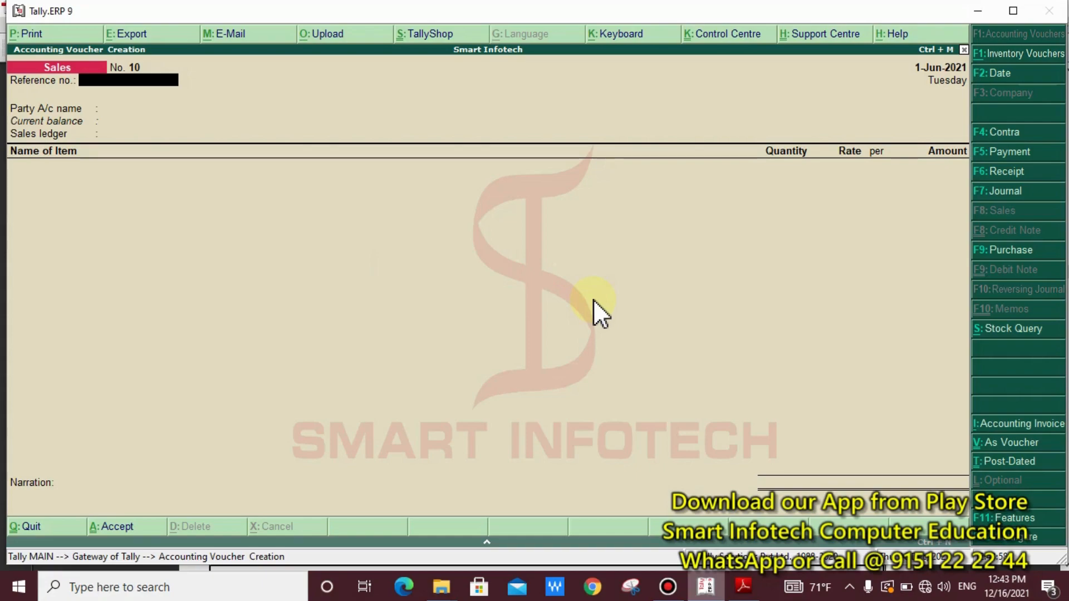
- Set the sales voucher's date to 1-Nov-2021
key("F2")
key("BackSpace")
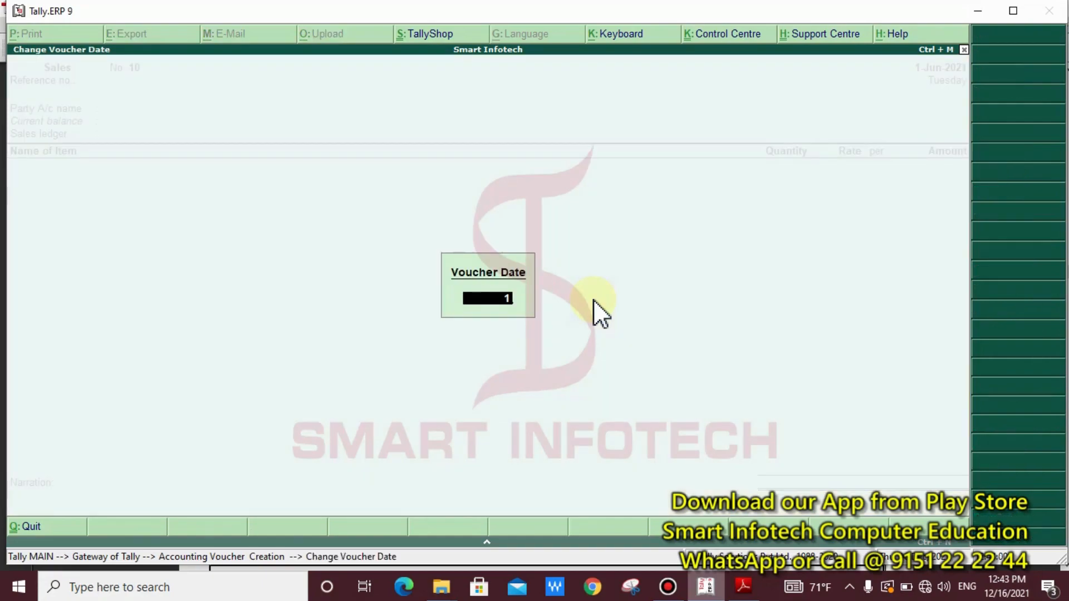
type("1.11")
key("Return")
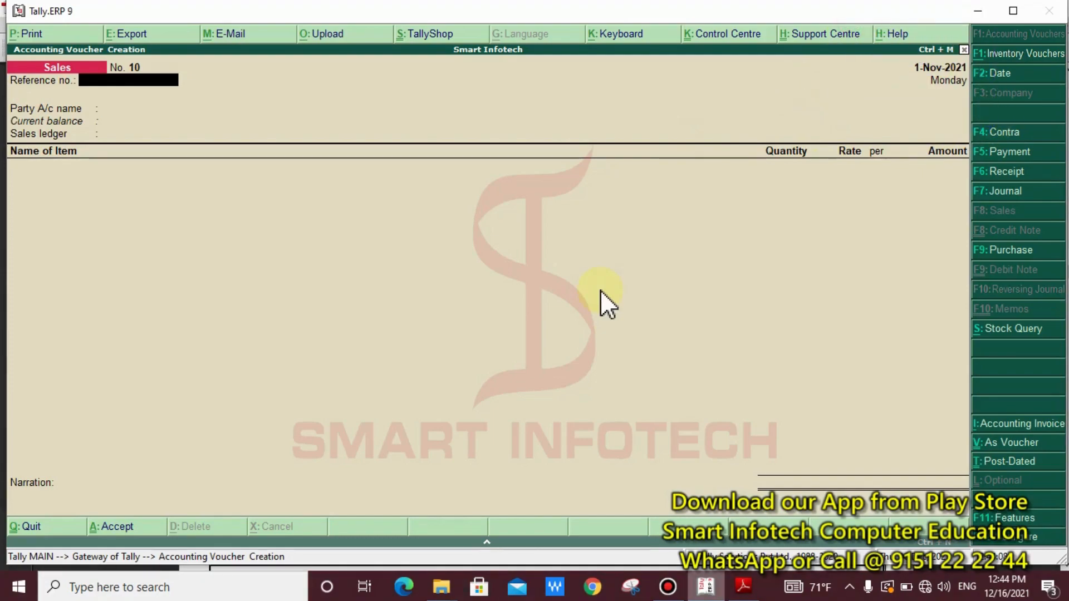
- Leave the reference number blank, choose Cash as the party account, and accept the despatch, order and buyer's details unchanged
key("Return")
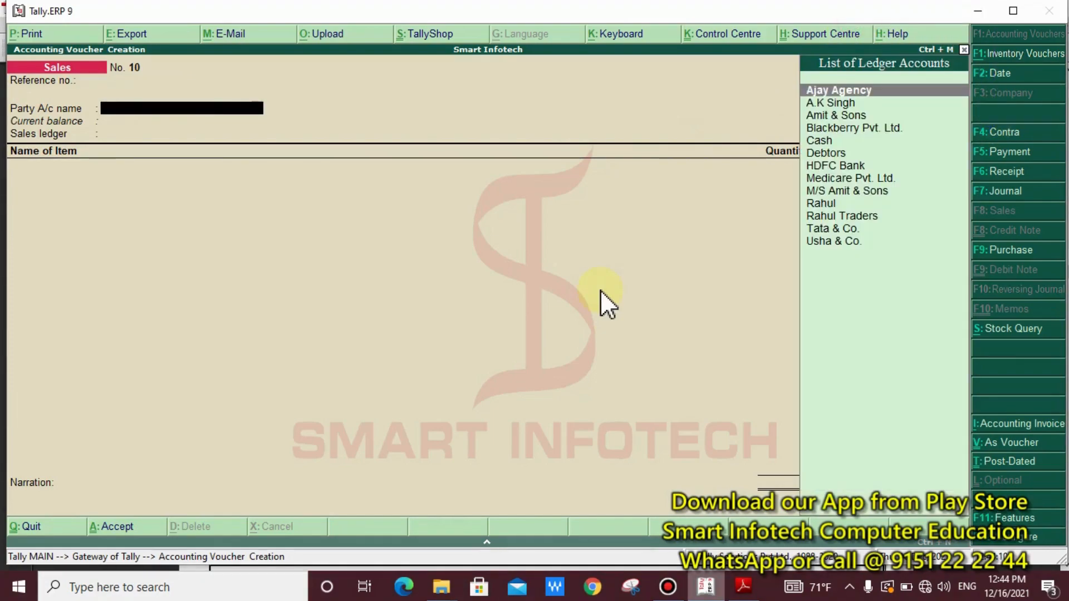
type("C")
key("Return")
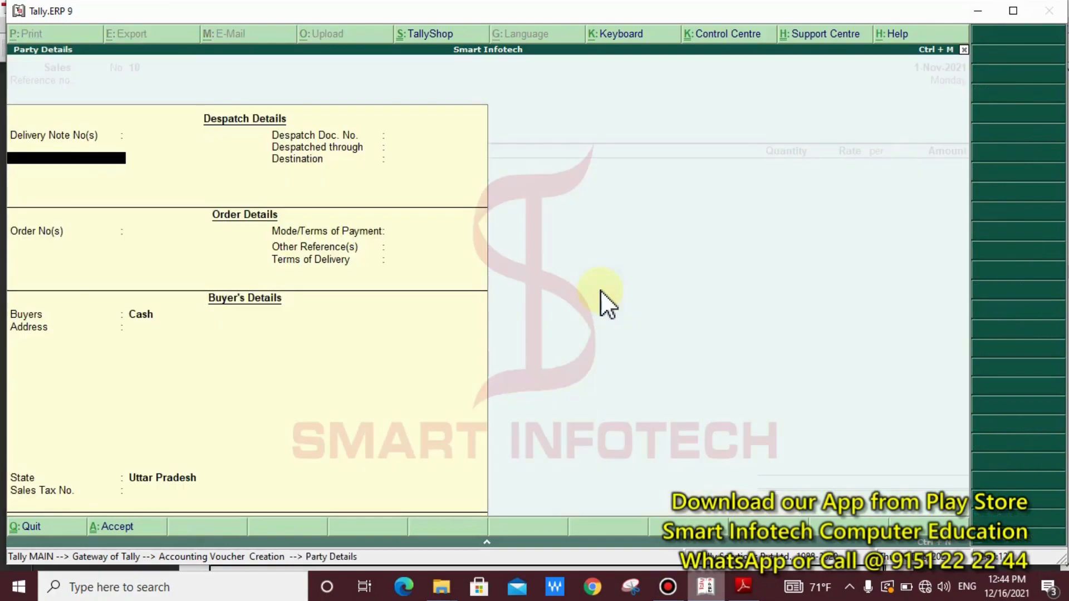
key("Return")
key("Return")
key("Return")
key("Return")
key("Return")
key("Return")
key("Return")
key("Return")
key("Return")
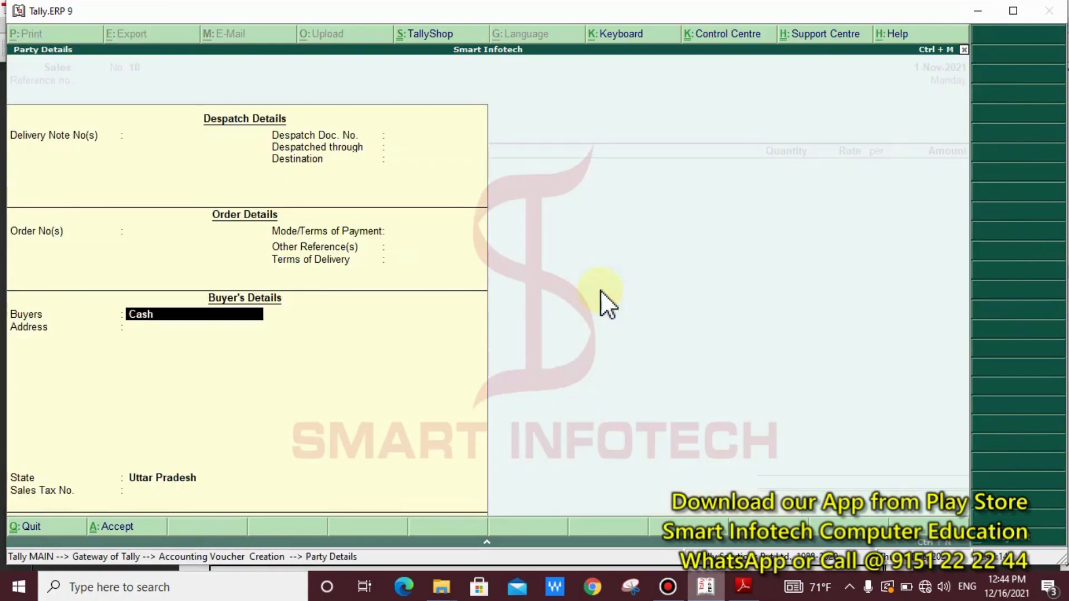
key("Return")
key("Return")
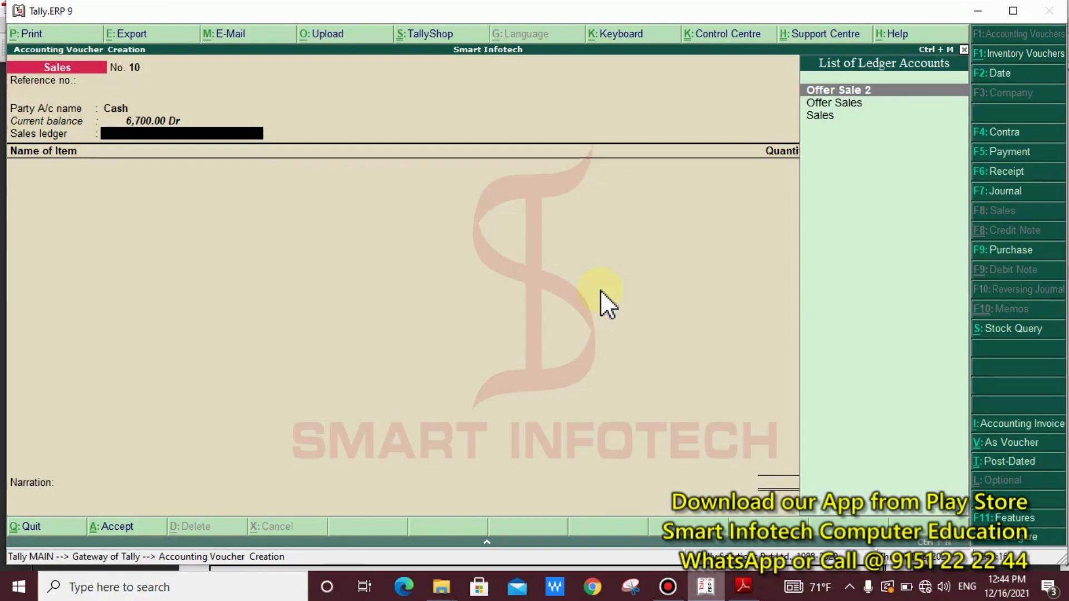
- Choose the Sales ledger and add Disprin as the voucher's stock item
key("Down")
key("Down")
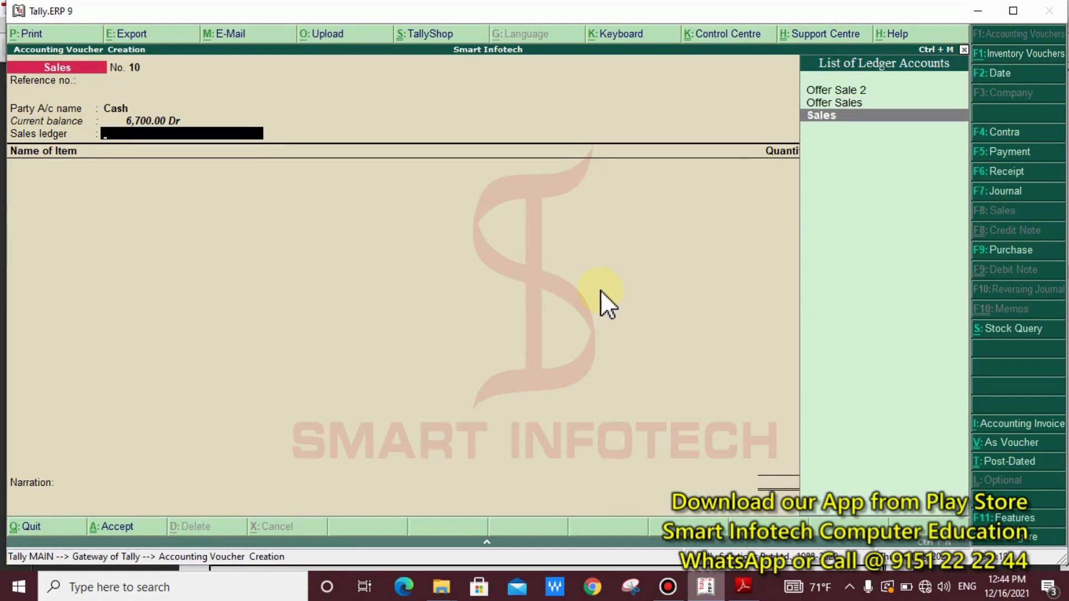
key("Return")
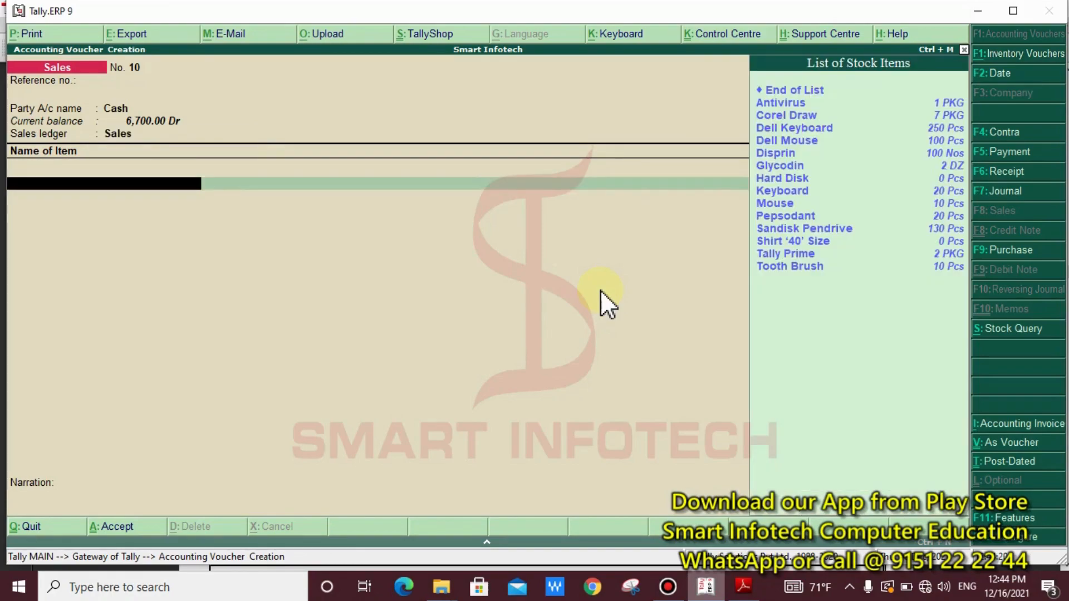
type("d")
key("Down")
key("Down")
key("Down")
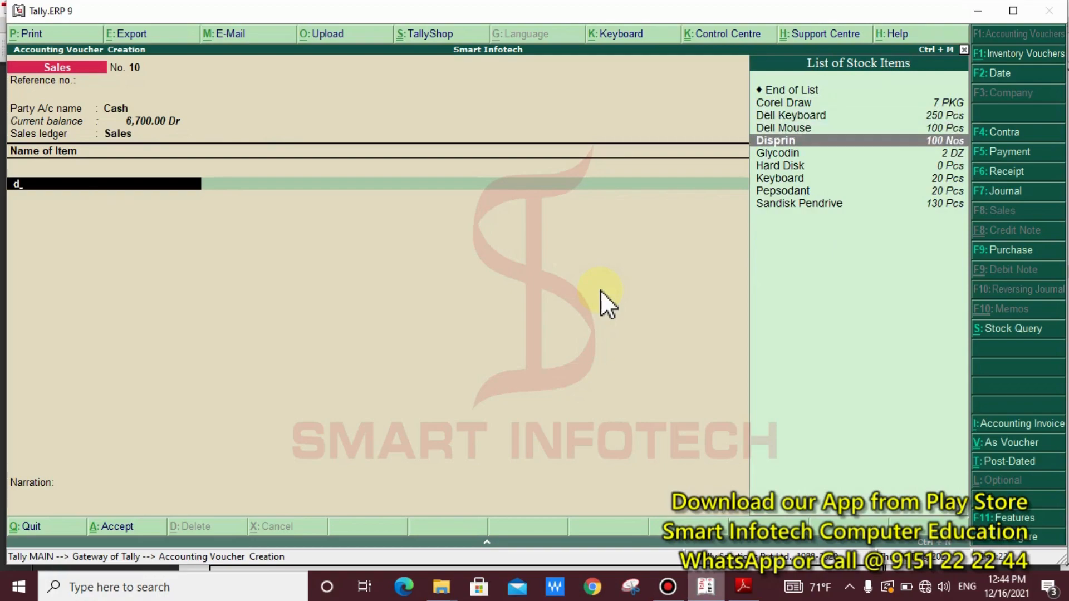
key("Return")
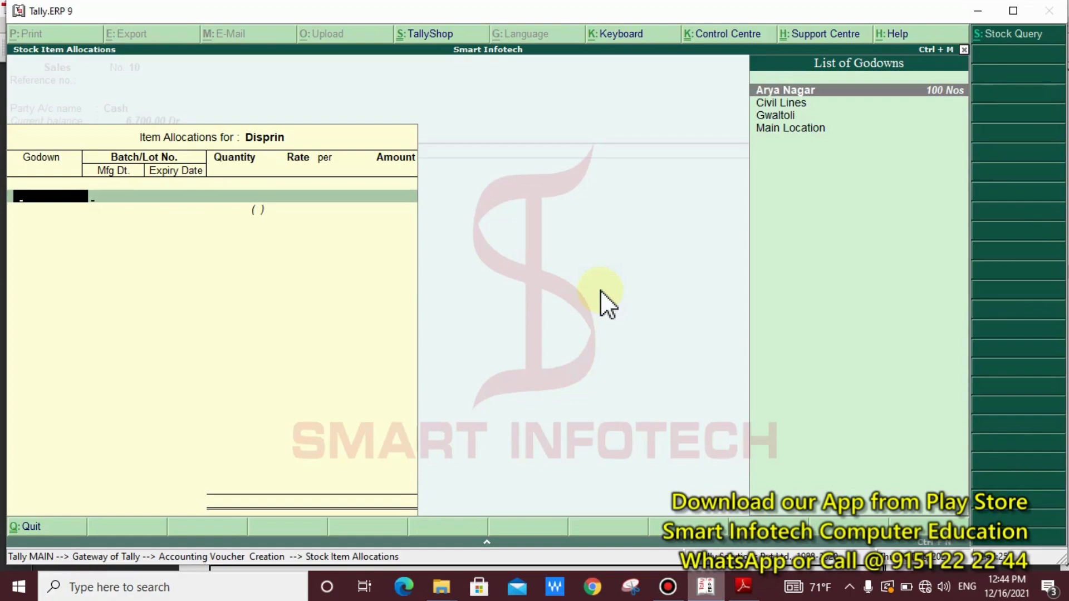
- Examine the active batches of Disprin in the Arya Nagar godown and quit the item allocation
key("Return")
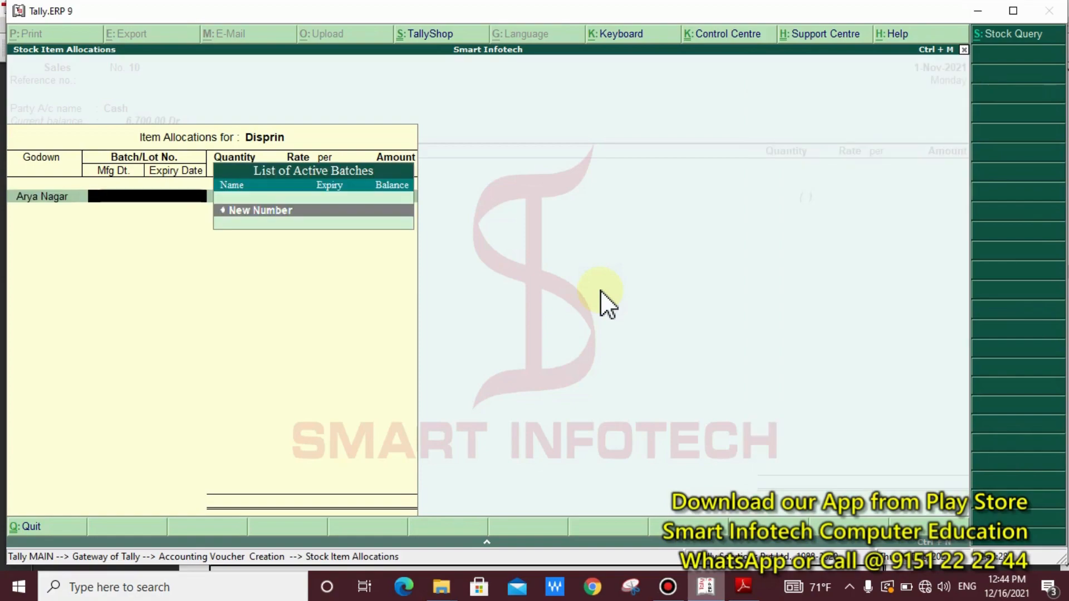
left_click_drag(478, 161, 161, 240)
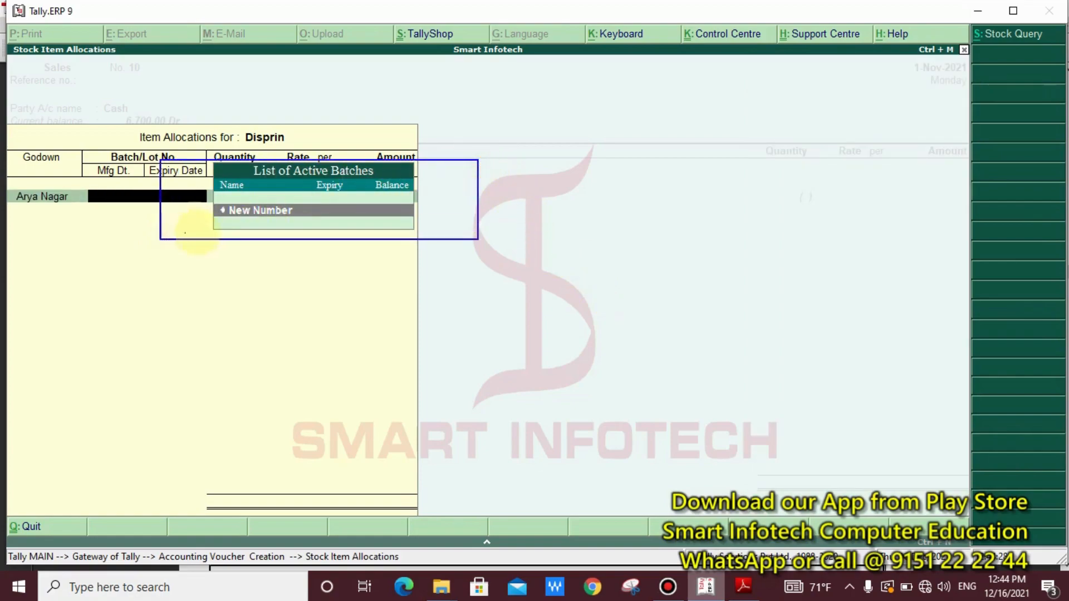
left_click_drag(233, 200, 107, 240)
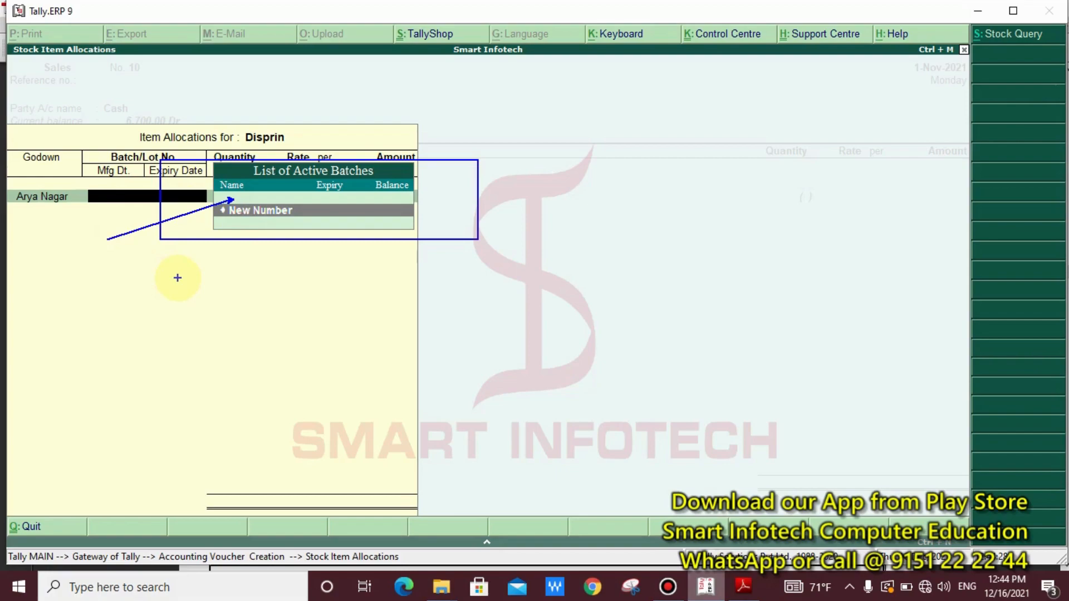
key("Escape")
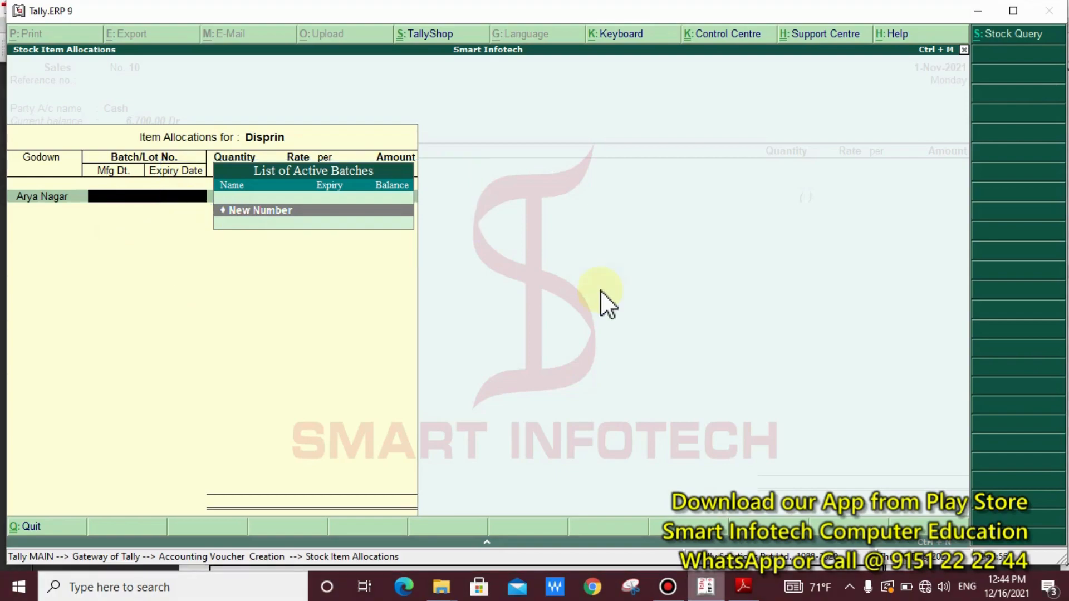
key("Escape")
key("Return")
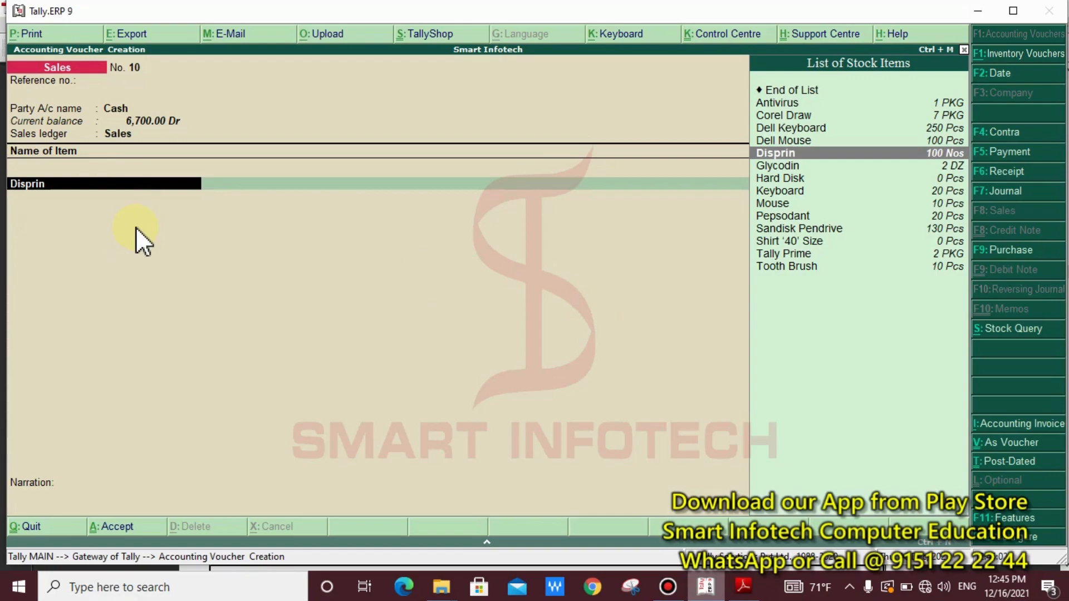
- Set the voucher date to 31-Oct-2021, examine Disprin's active batches in Arya Nagar, and quit the item allocation
key("F2")
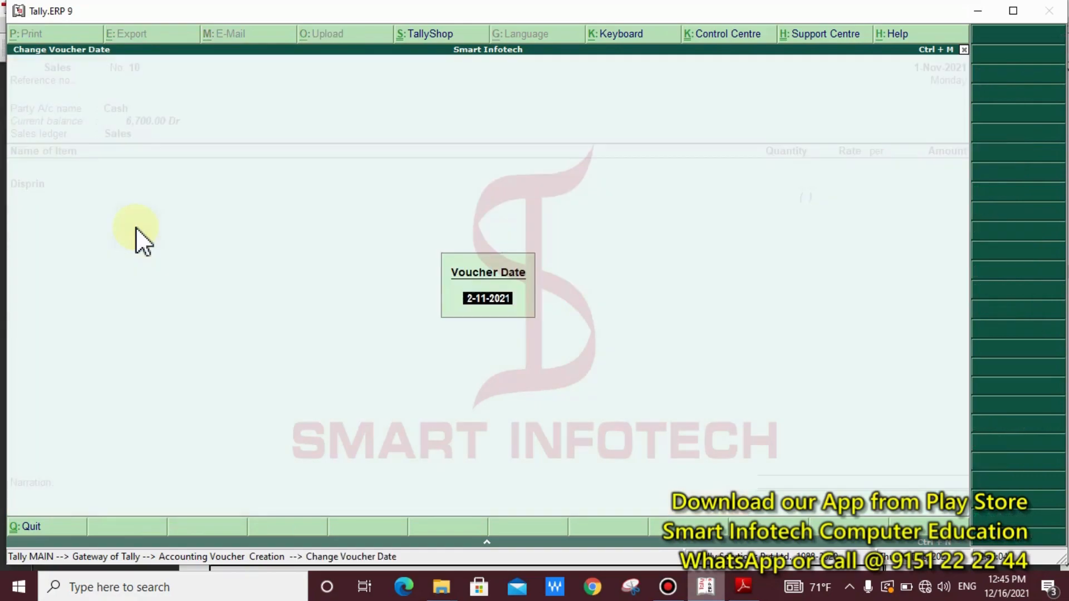
type("31.10")
key("Return")
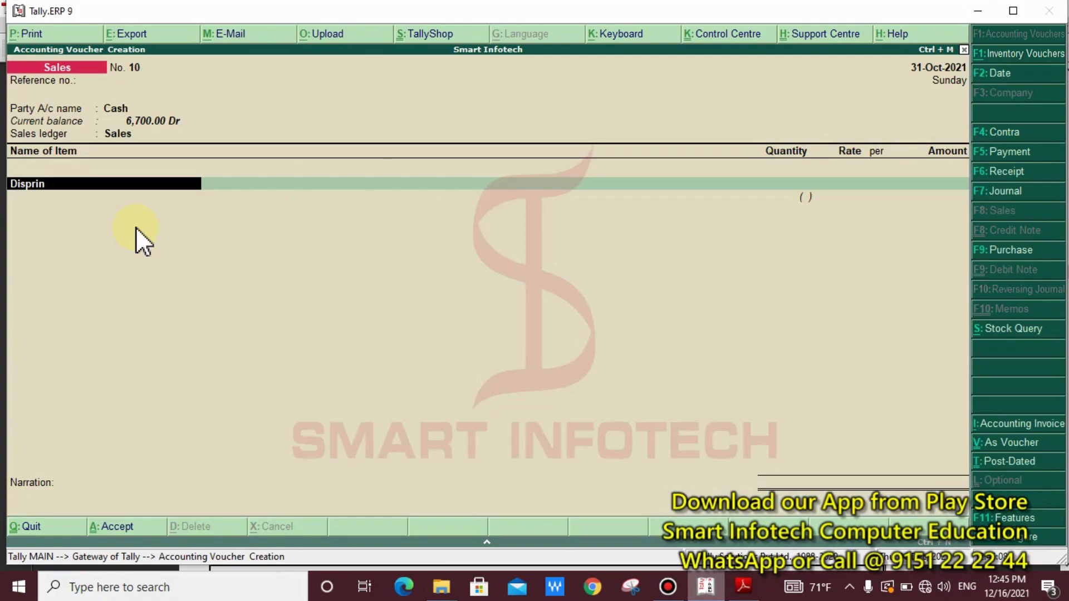
key("Return")
key("Return")
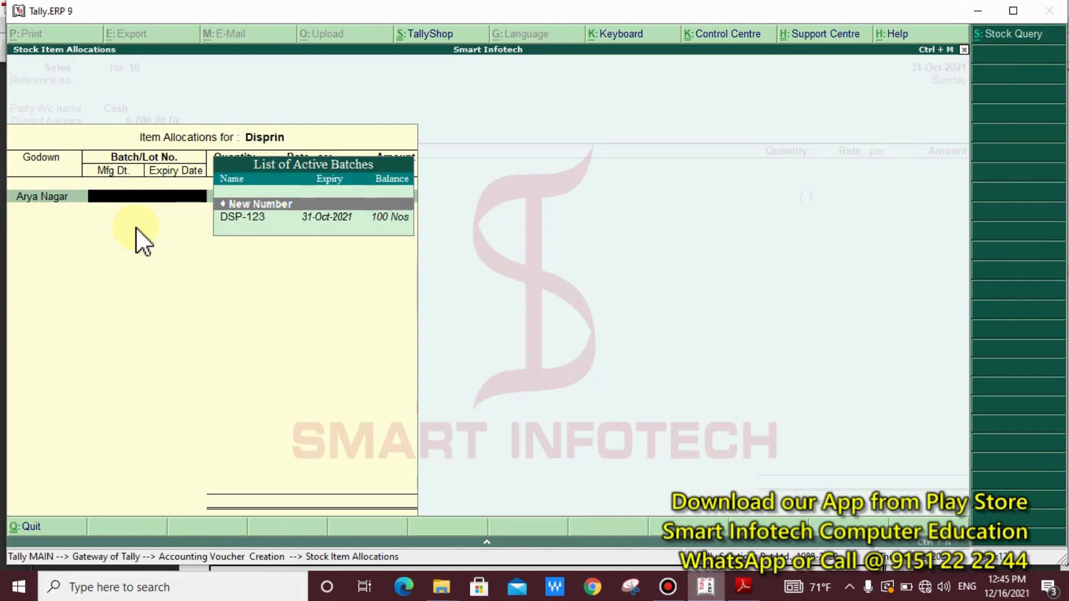
key("Escape")
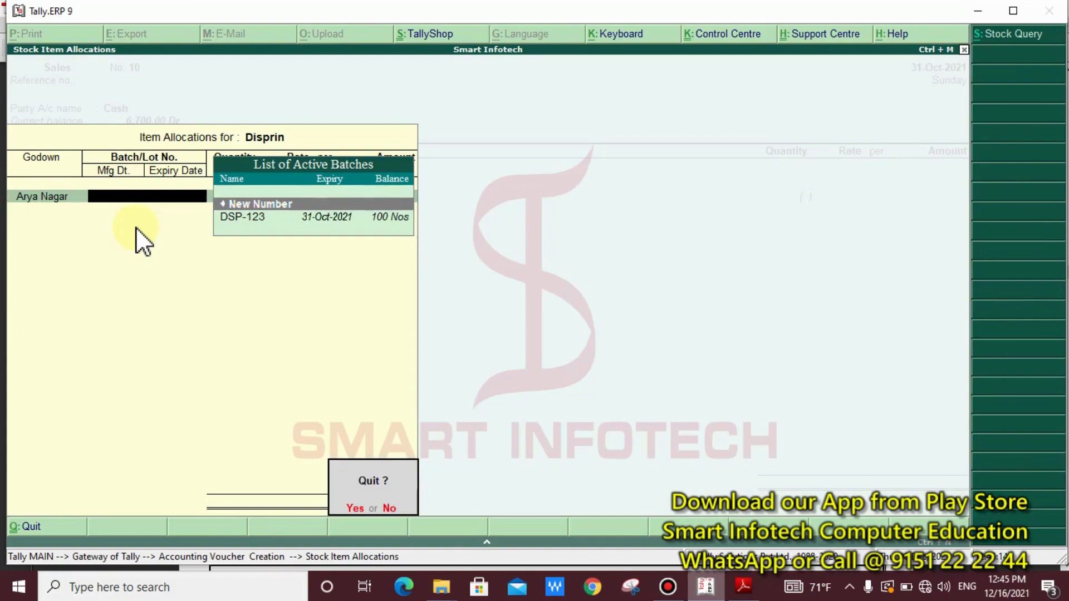
key("Return")
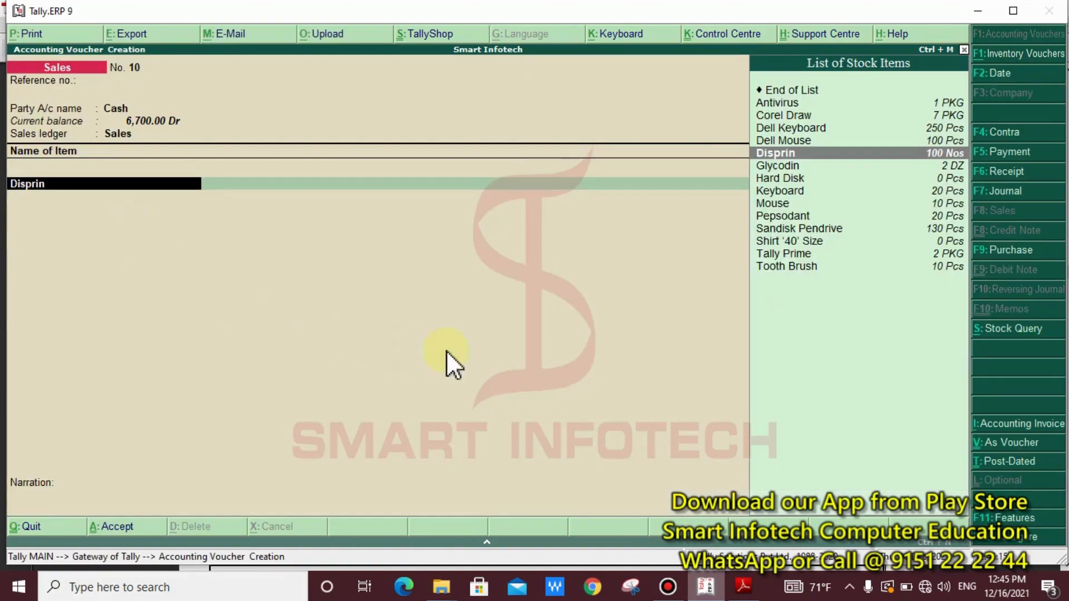
- Check Glycodin's expiry date in the Adobe Reader notes, return to Tally, and set the voucher date to 1-Sep-2021
left_click(752, 585)
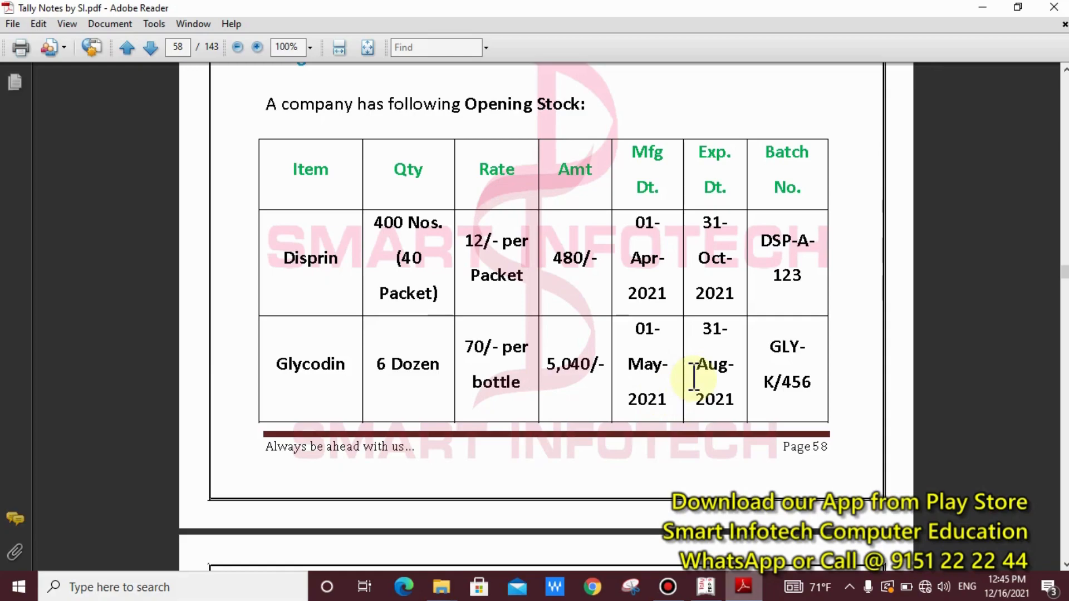
left_click(708, 589)
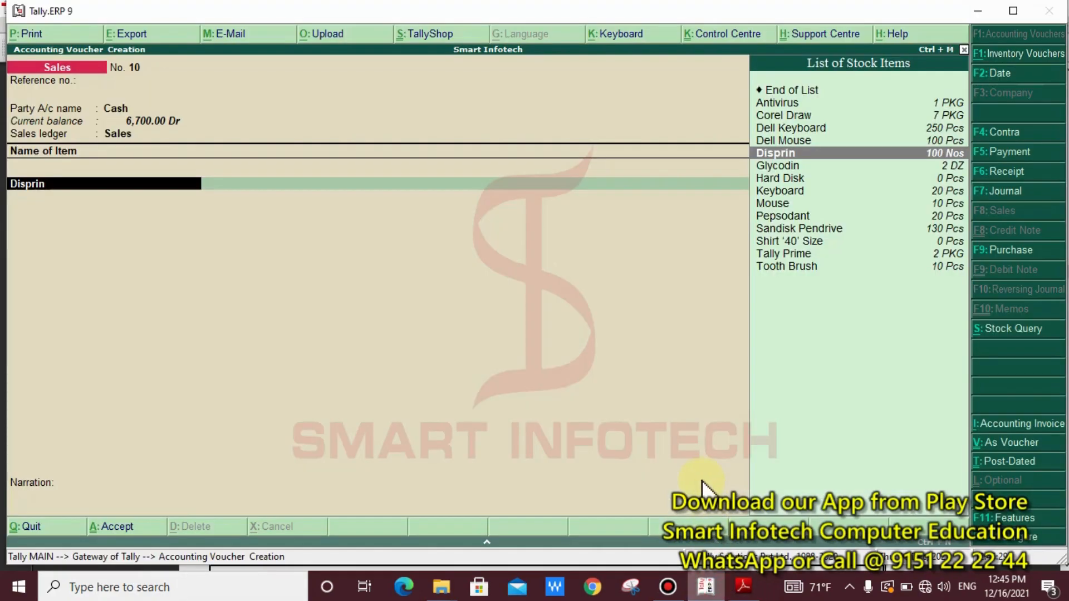
key("F2")
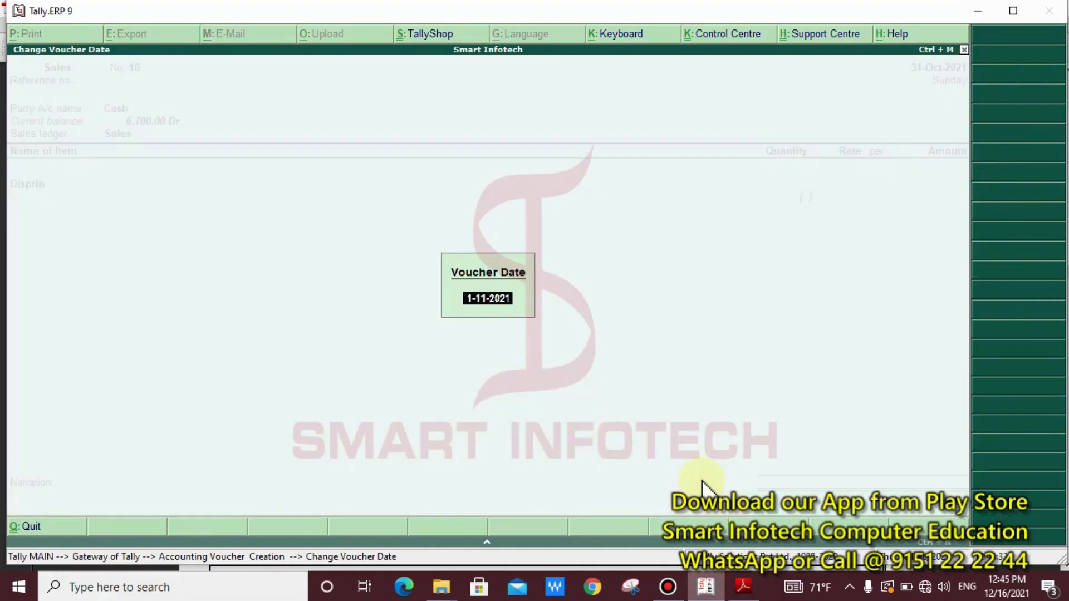
type("1-9")
key("Return")
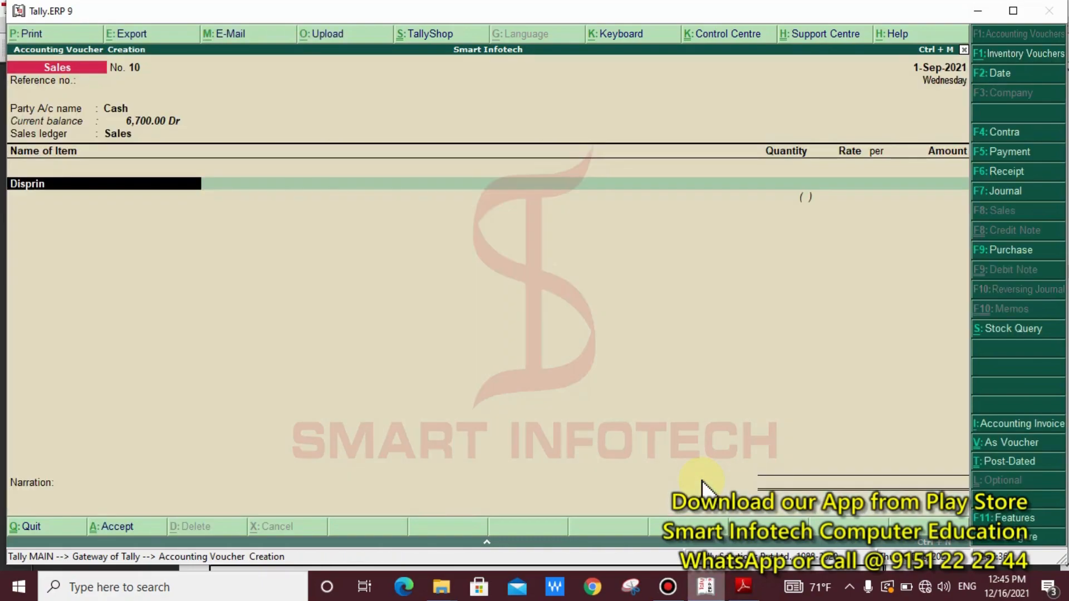
- Replace the stock item with Glycodin, examine its active batches in Arya Nagar, and quit the item allocation
type("G")
key("Return")
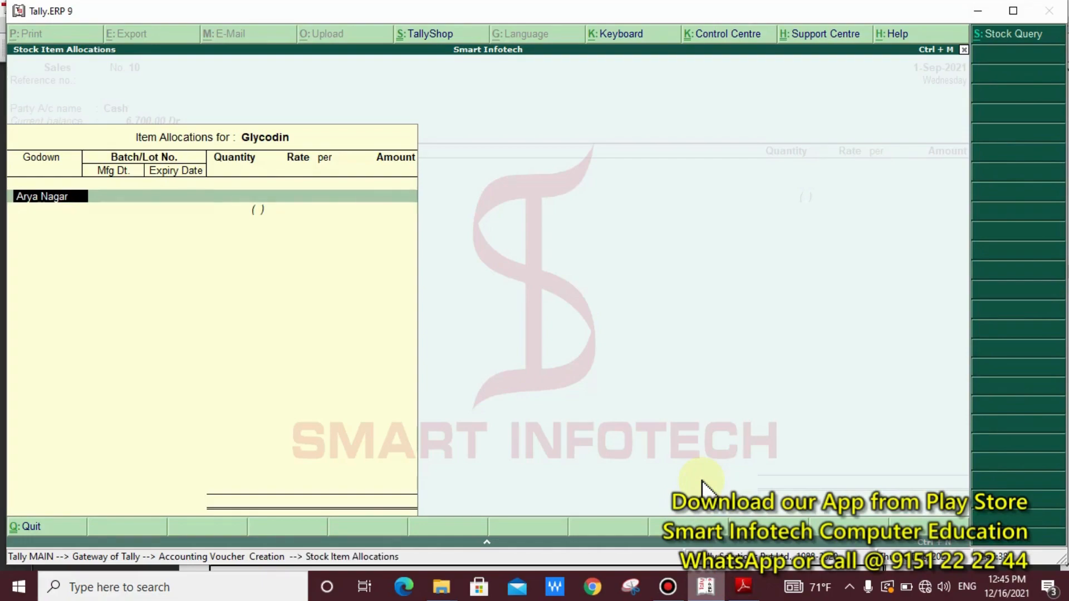
key("Return")
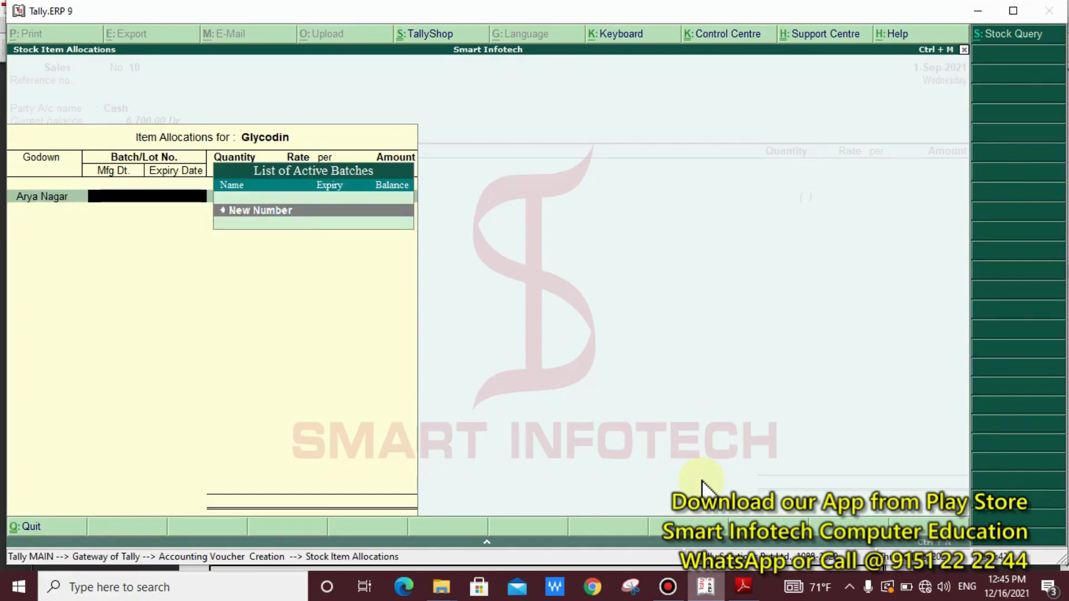
key("Escape")
key("y")
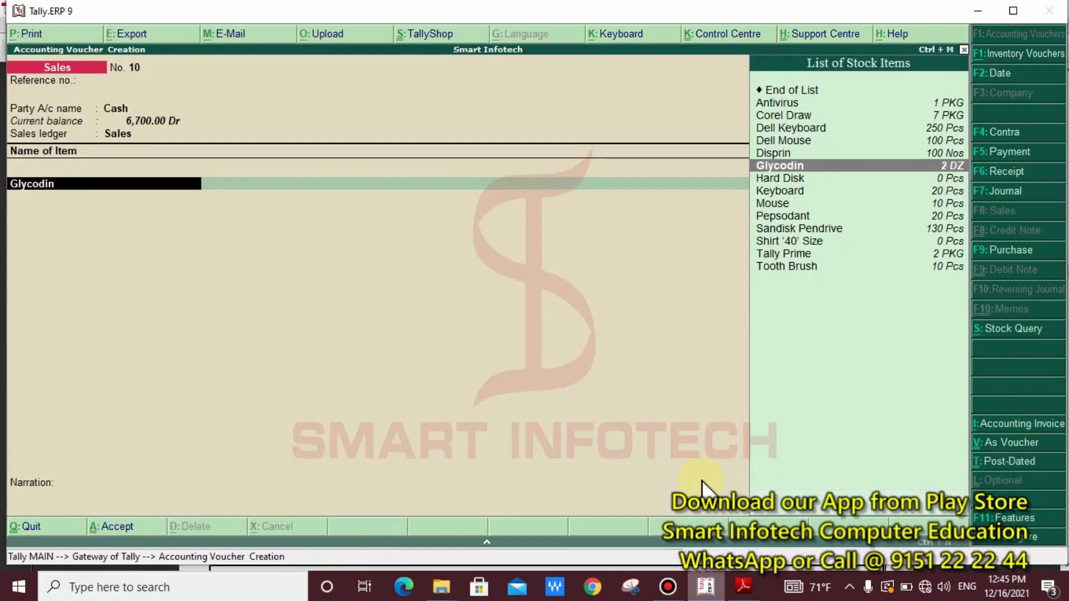
- Set the voucher date to 31-Aug-2021, examine Glycodin's active batches in Arya Nagar, and quit the item allocation
key("F2")
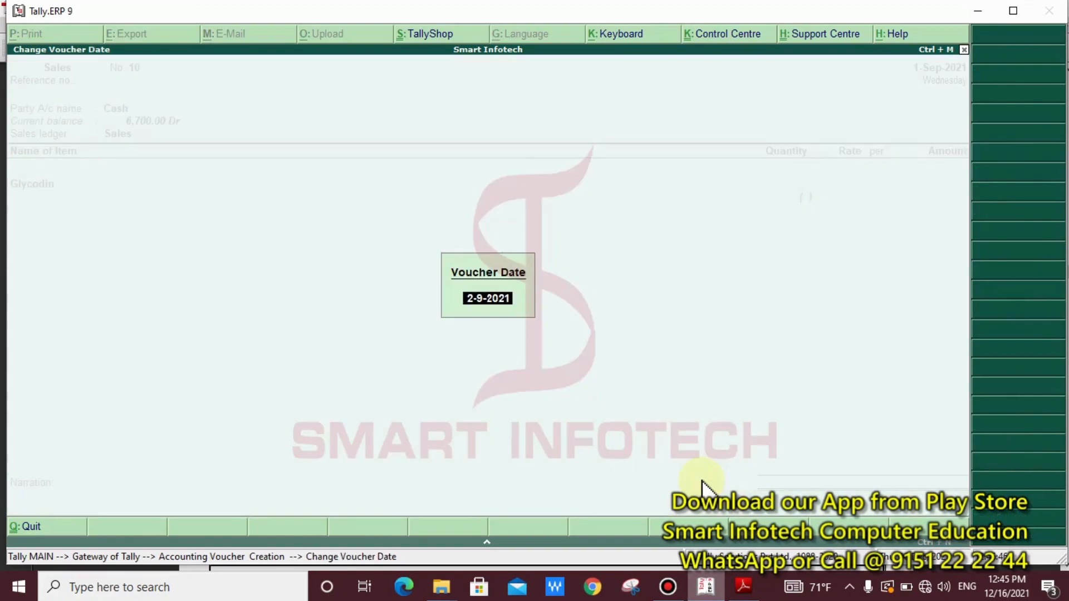
type("31.8")
key("Return")
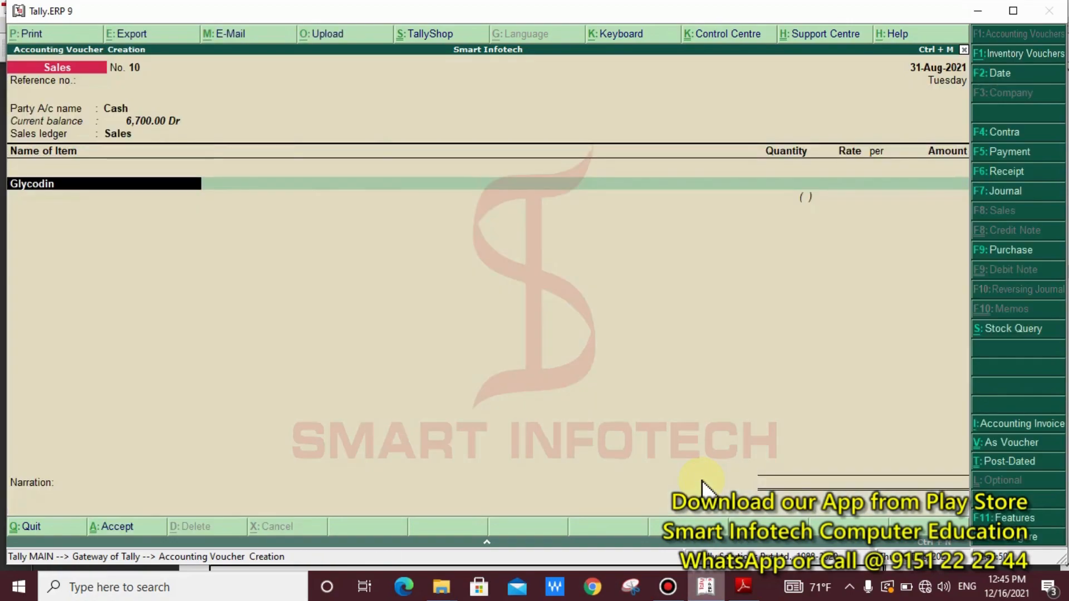
key("Return")
key("Return")
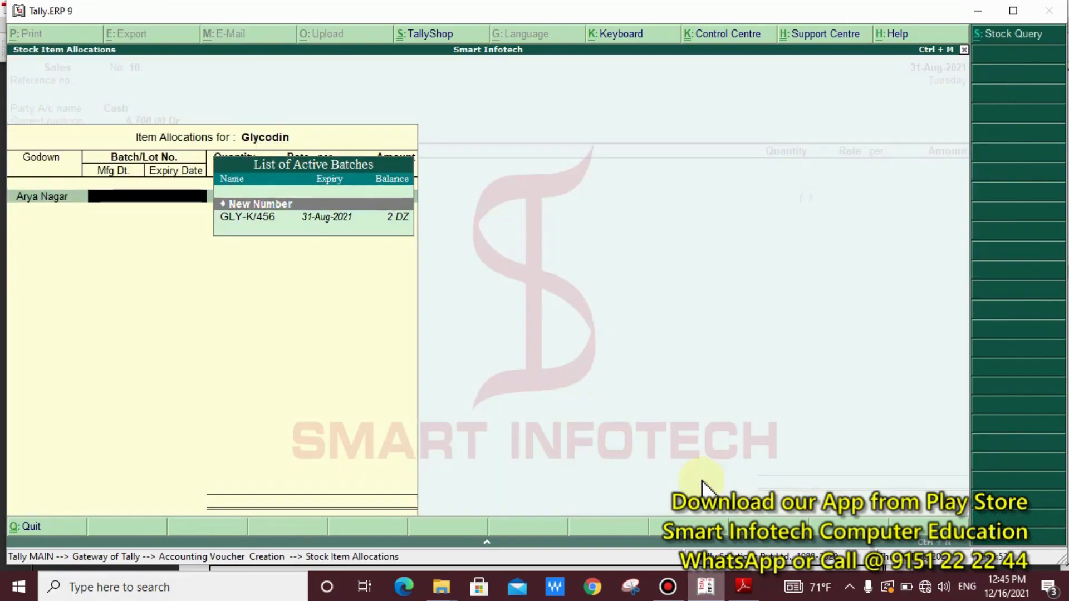
key("Down")
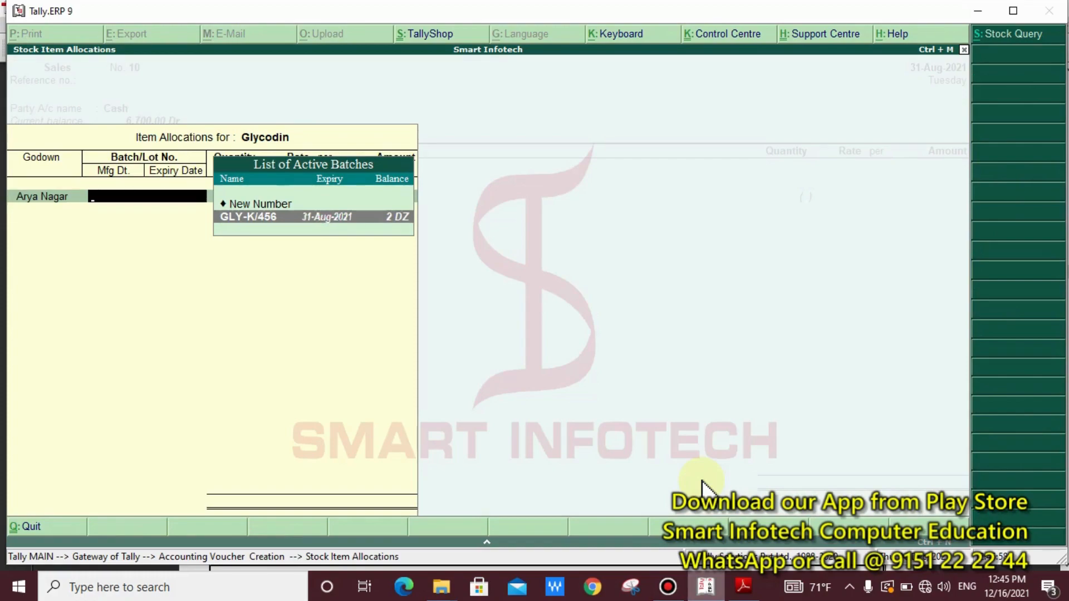
key("Escape")
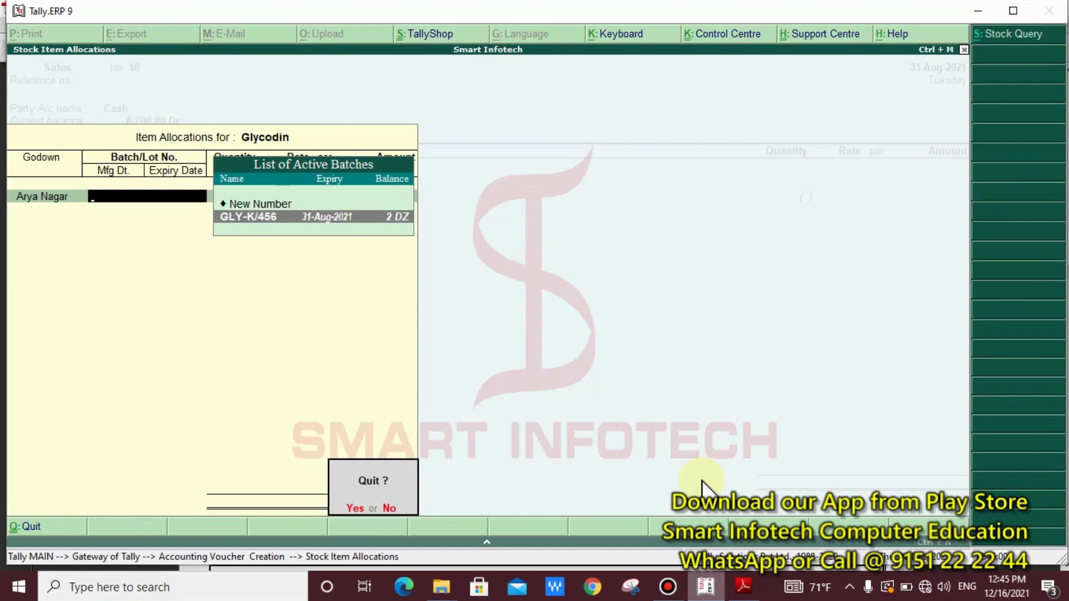
key("y")
- Quit the sales voucher without saving, returning to the Gateway of Tally, and dismiss the Windows Update notification
key("Escape")
key("Escape")
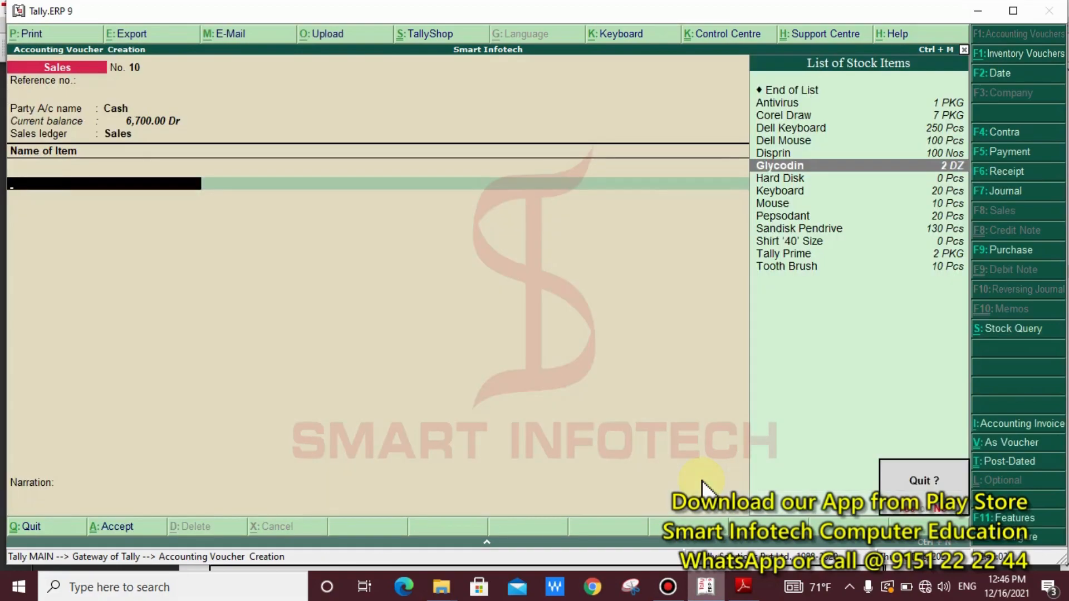
key("y")
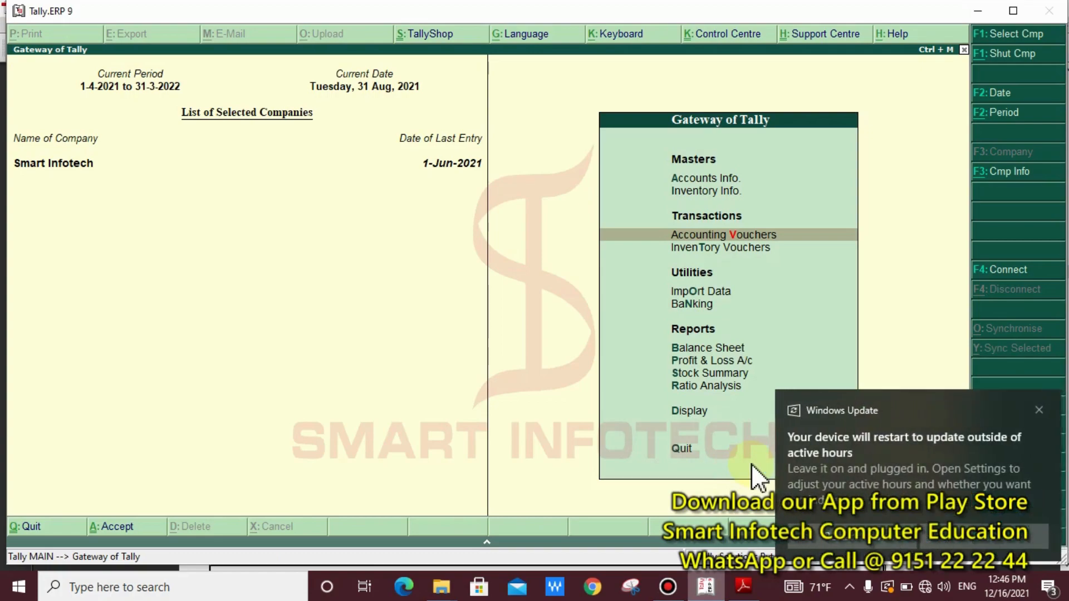
left_click(1039, 410)
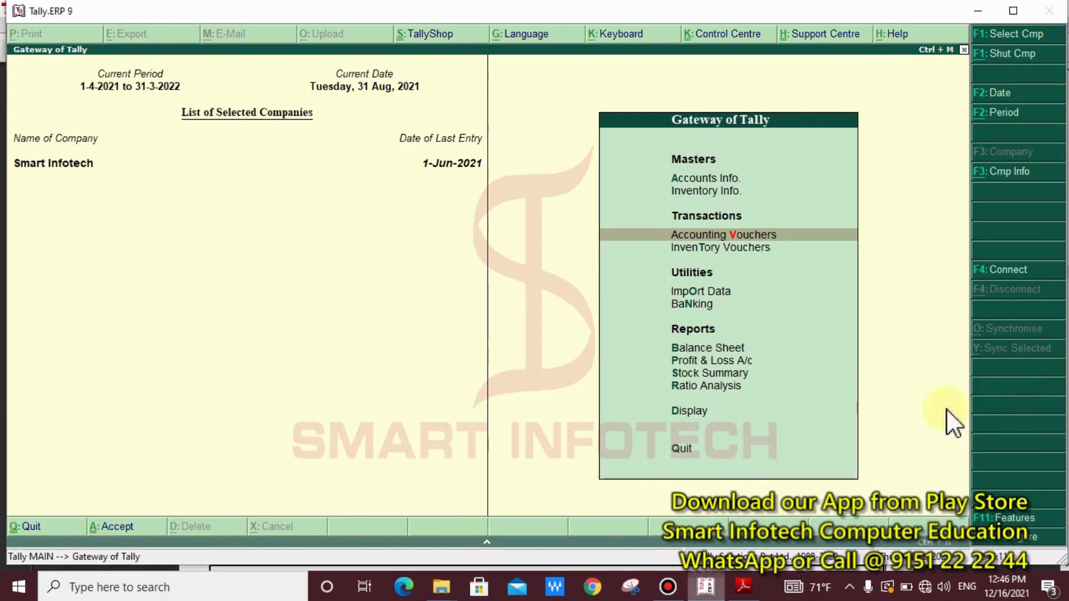